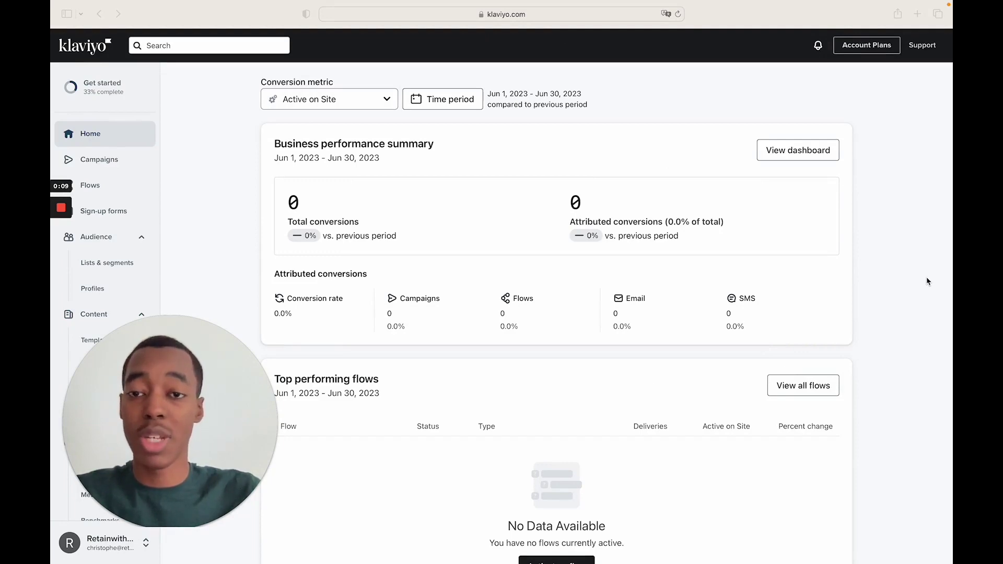
Step: Set the home overview's conversion metric to Placed Order and apply the custom period Jun 1 to Jun 30, 2023, compared with the previous period
scroll(927, 282, "down", 6)
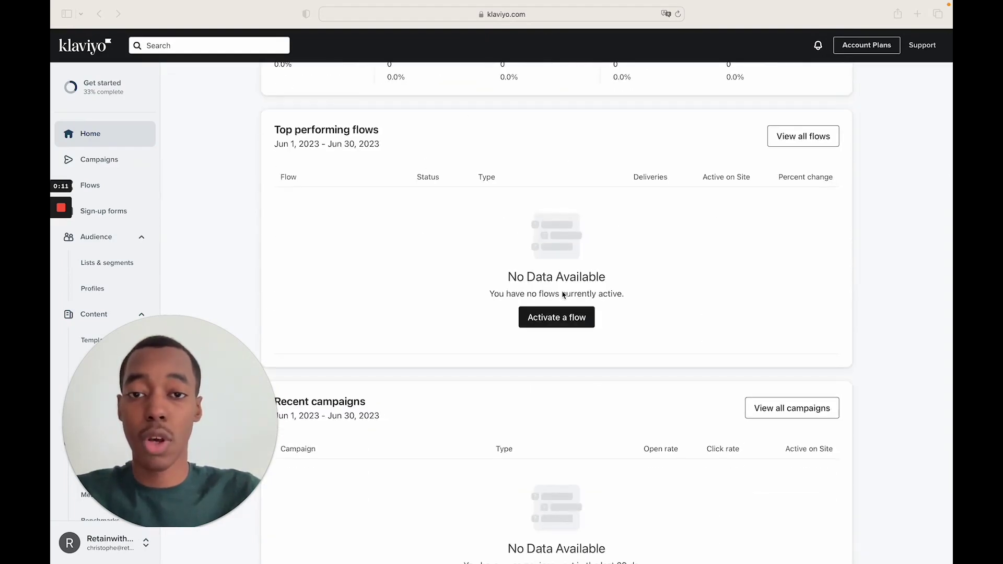
scroll(563, 295, "down", 1)
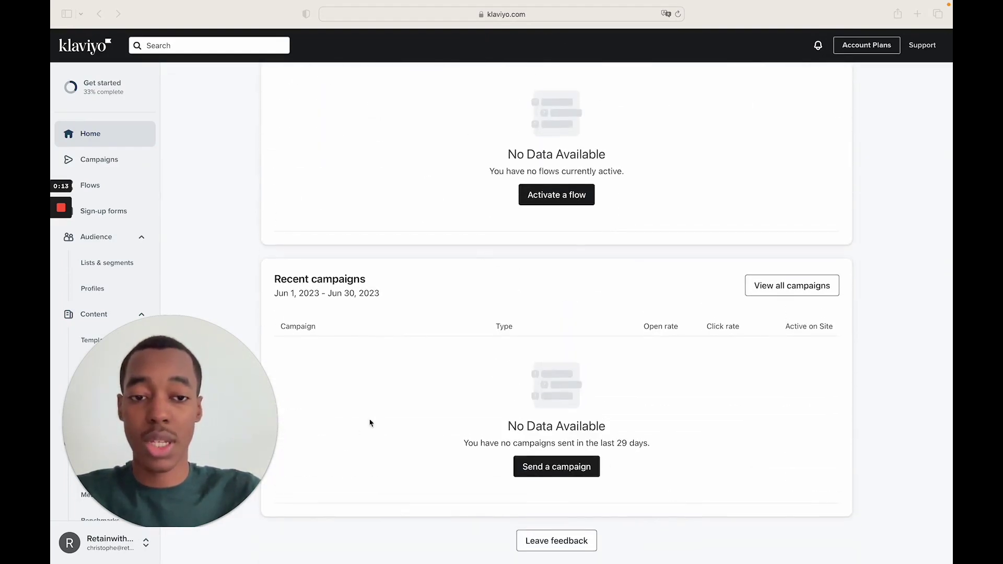
scroll(522, 325, "up", 8)
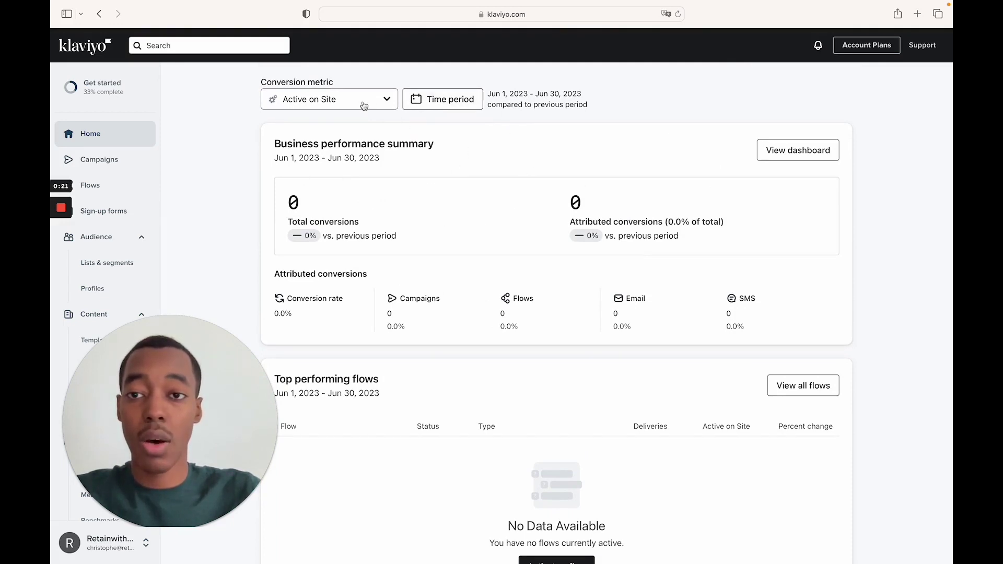
left_click(381, 101)
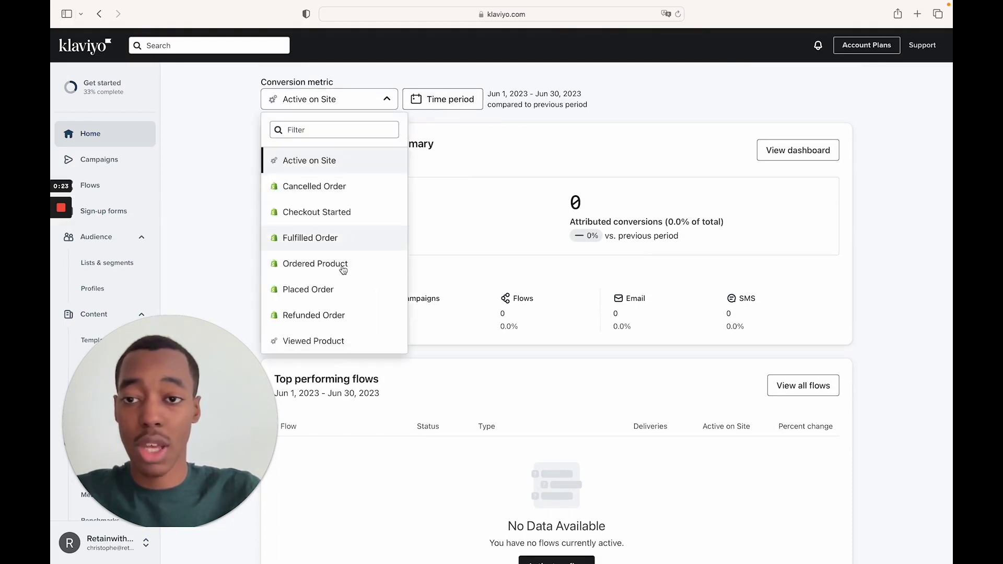
scroll(327, 266, "down", 2)
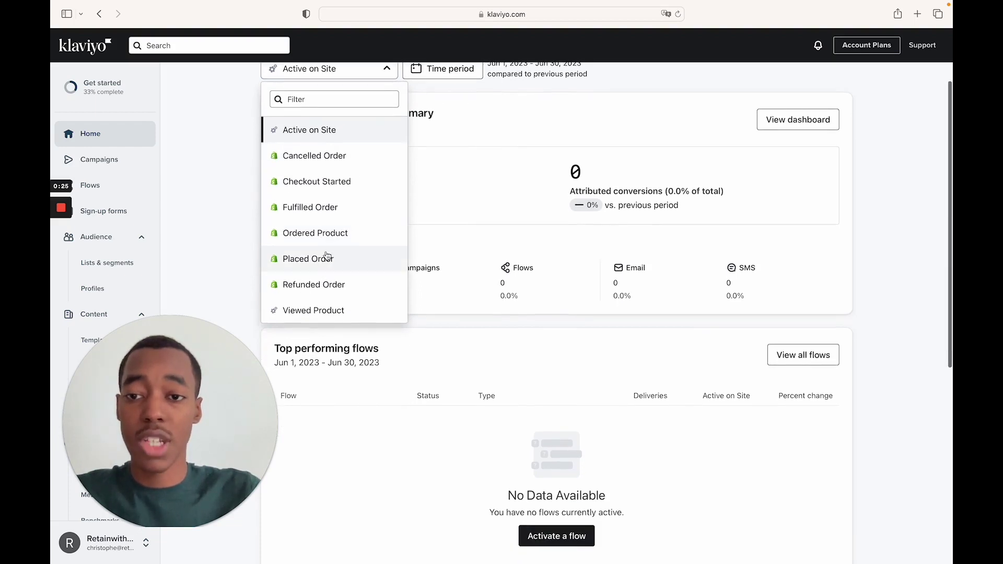
left_click(332, 259)
scroll(517, 217, "up", 2)
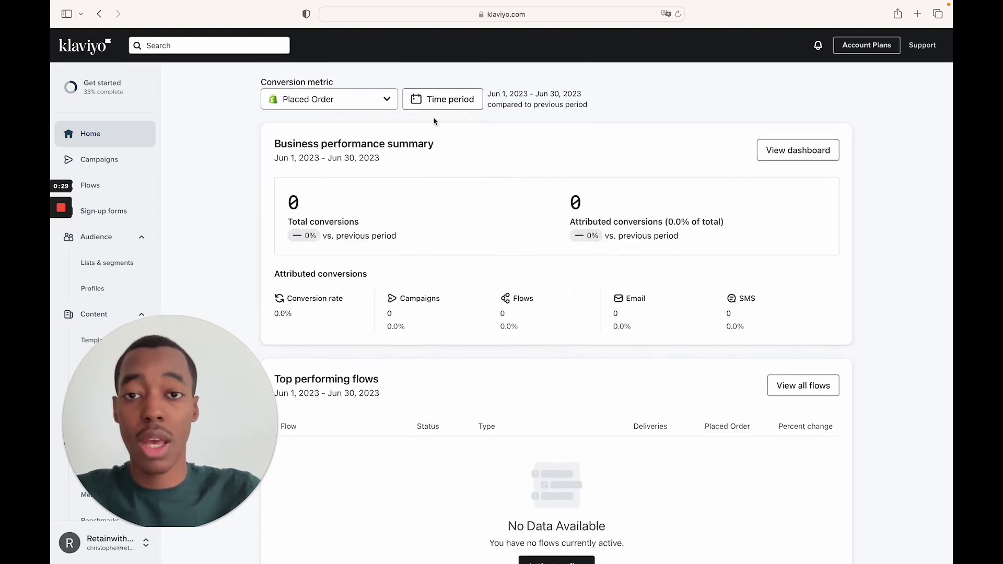
left_click(446, 109)
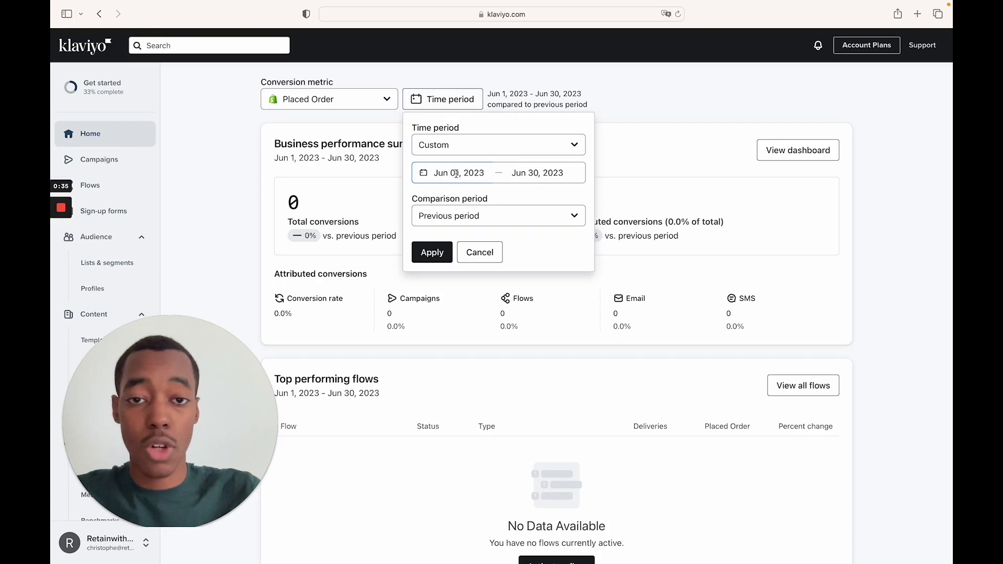
left_click(428, 252)
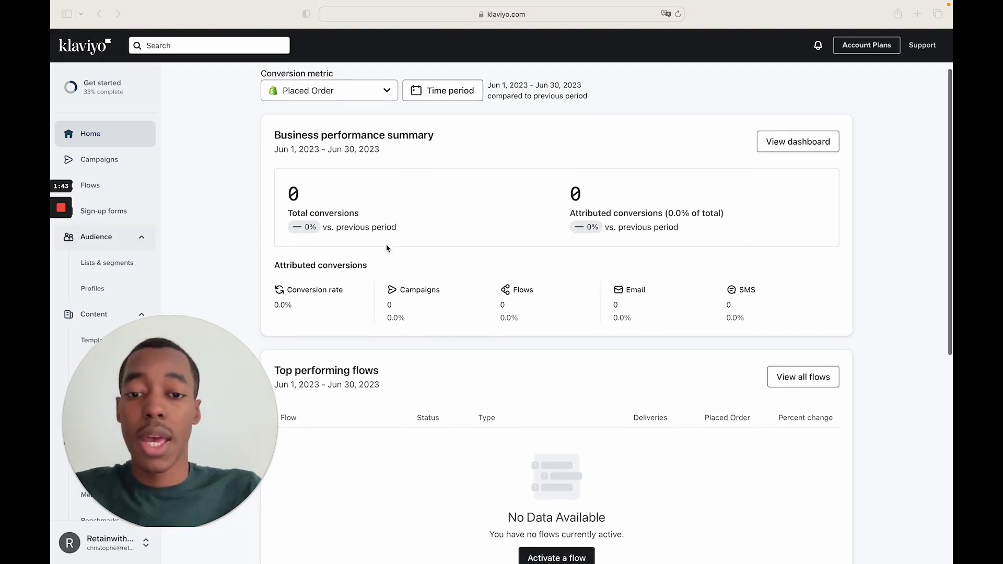
Step: Review the business performance summary, top performing flows and recent campaigns on the home overview
scroll(387, 249, "down", 3)
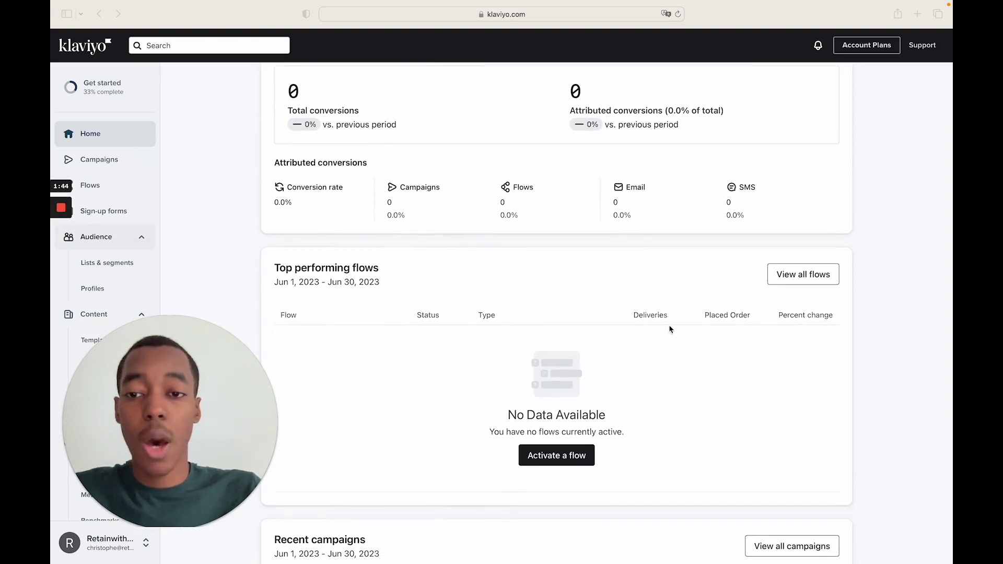
scroll(455, 405, "up", 3)
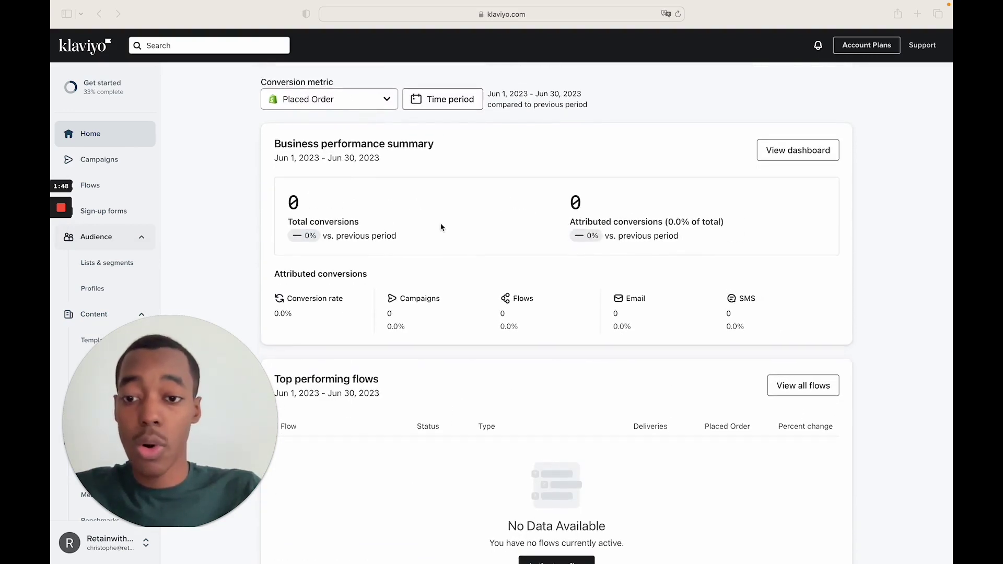
scroll(441, 227, "down", 4)
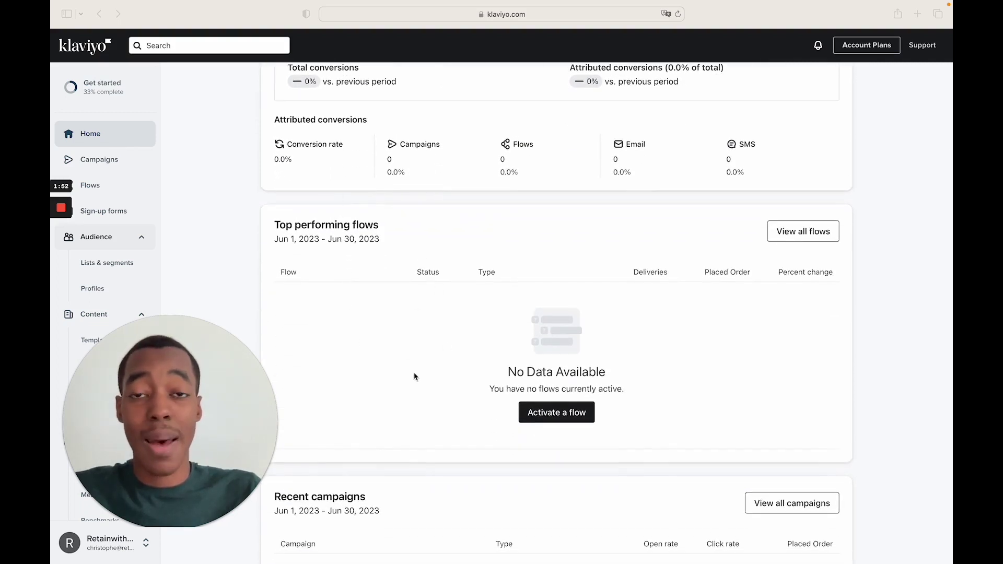
scroll(414, 377, "down", 5)
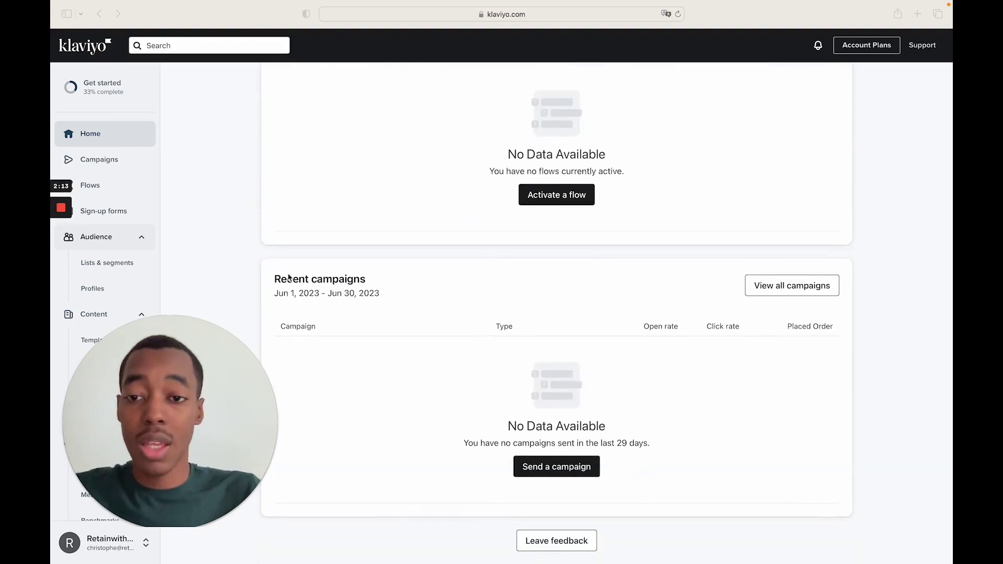
scroll(401, 286, "up", 6)
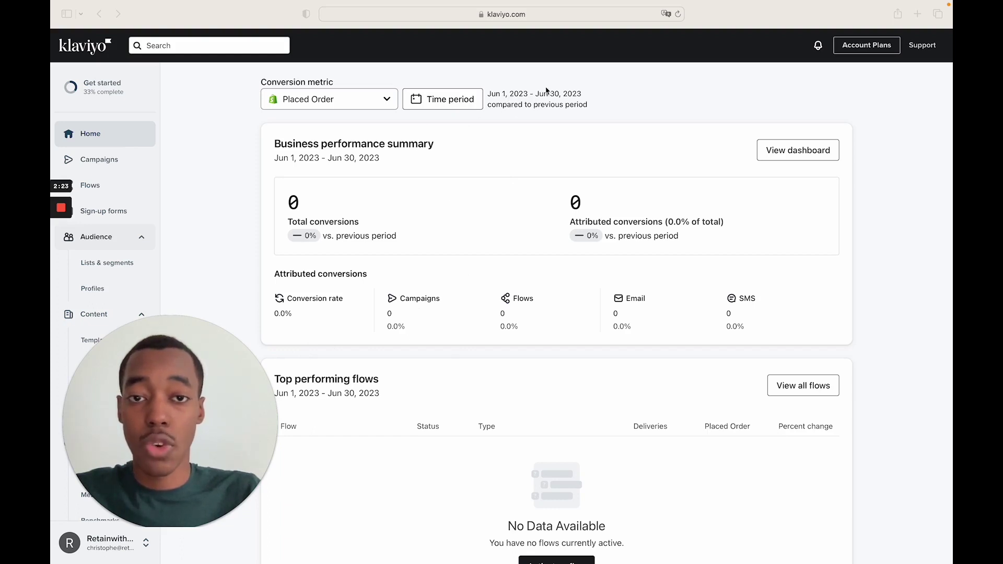
scroll(360, 445, "down", 2)
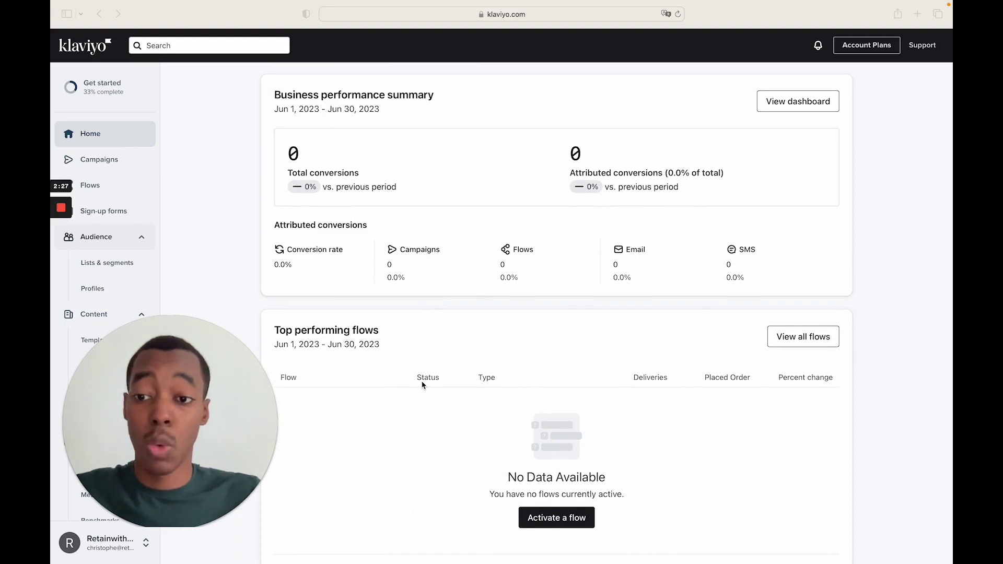
scroll(421, 385, "down", 10)
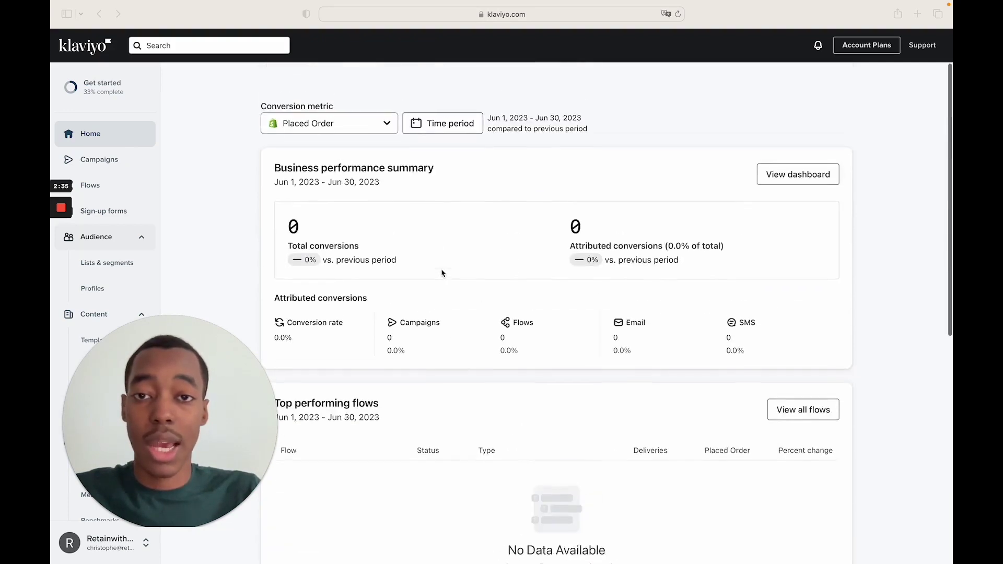
scroll(442, 273, "down", 1)
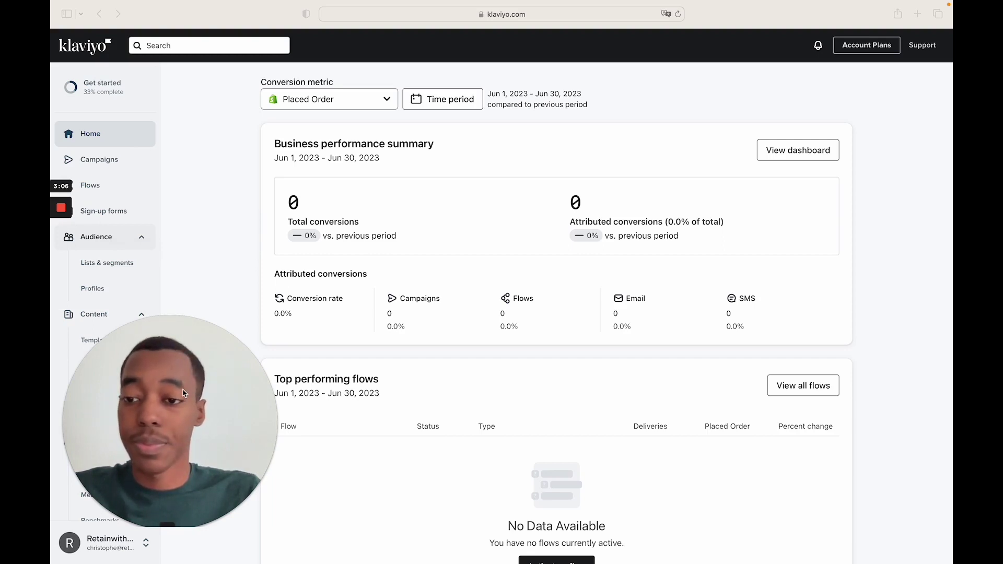
Step: Open the audience's lists and segments overview
left_click_drag(187, 386, 834, 201)
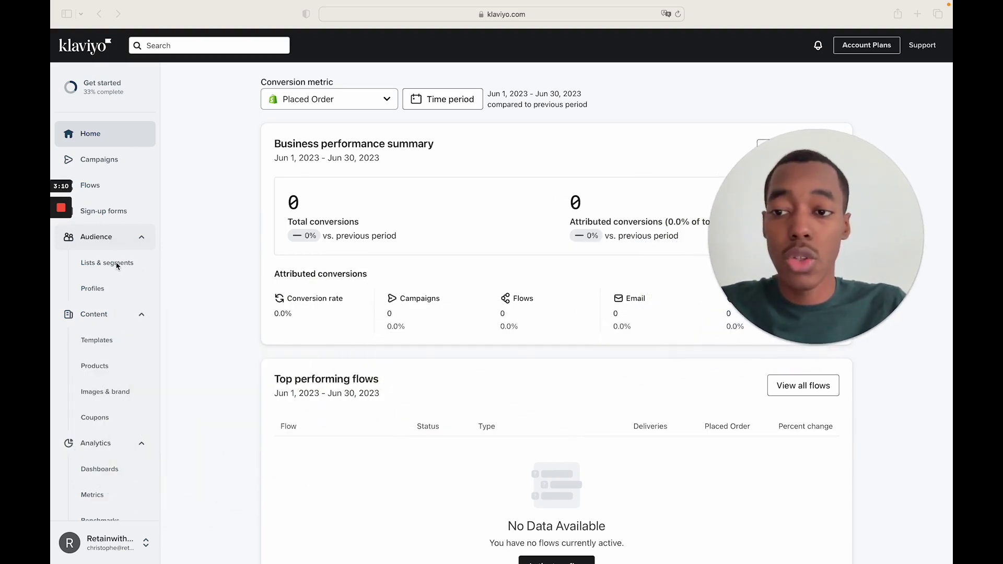
left_click(139, 239)
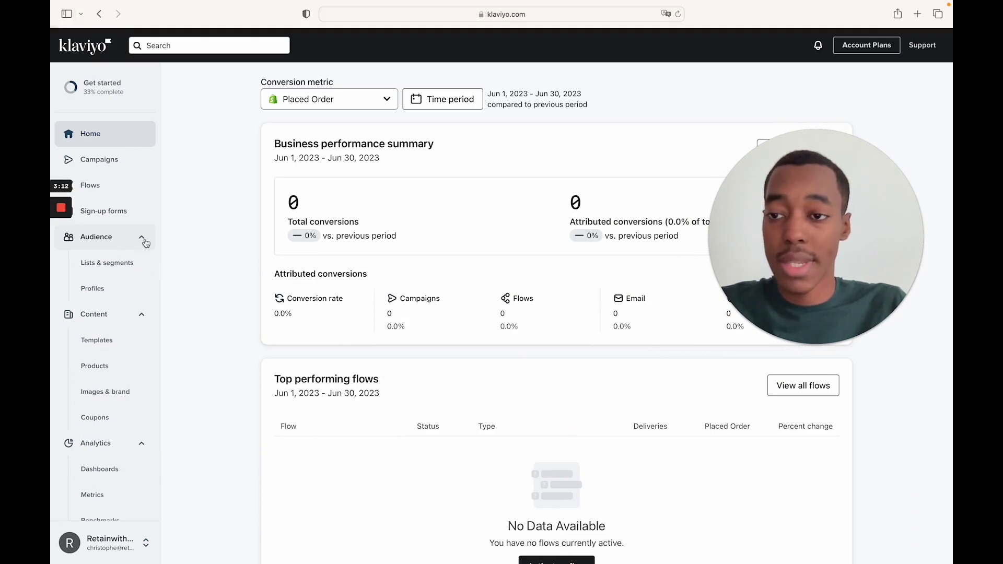
left_click(143, 241)
left_click(143, 241)
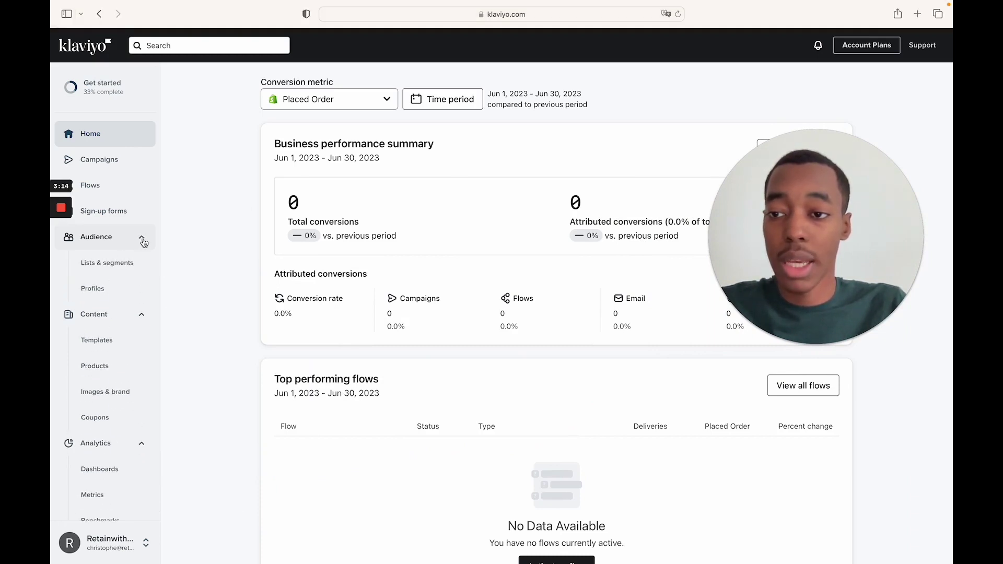
left_click(120, 266)
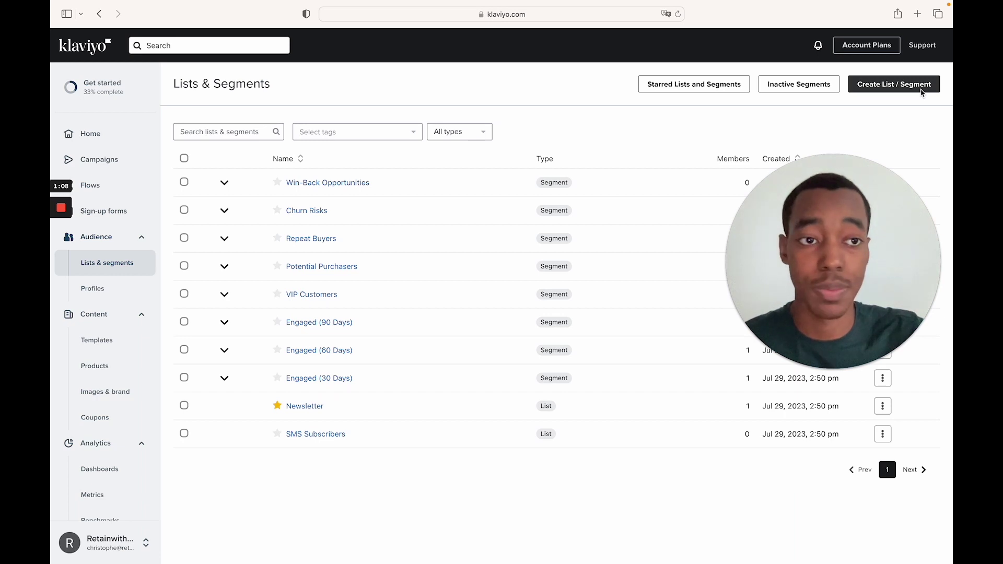
Step: Start creating a new segment and name it "test"
left_click(921, 85)
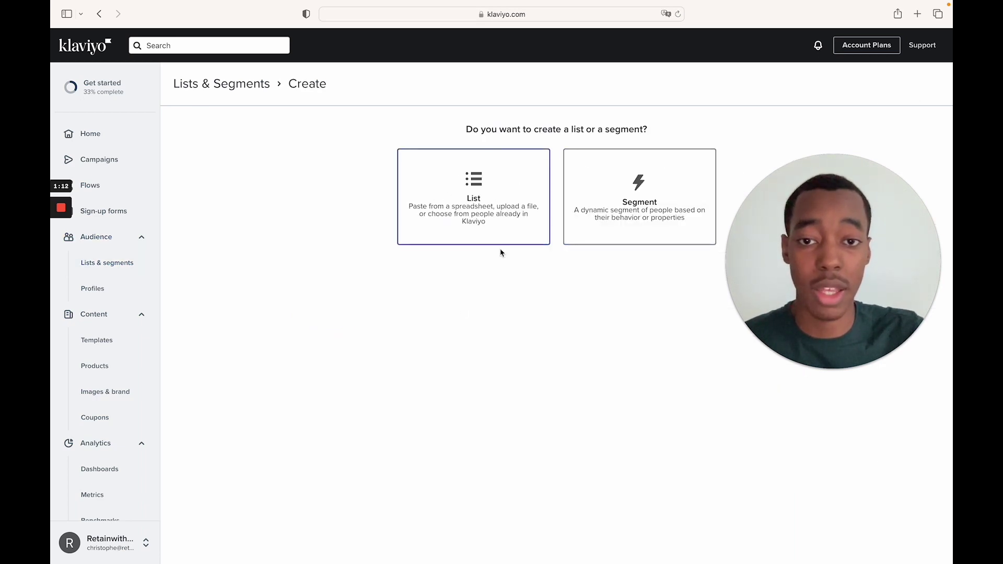
left_click(640, 211)
left_click(534, 158)
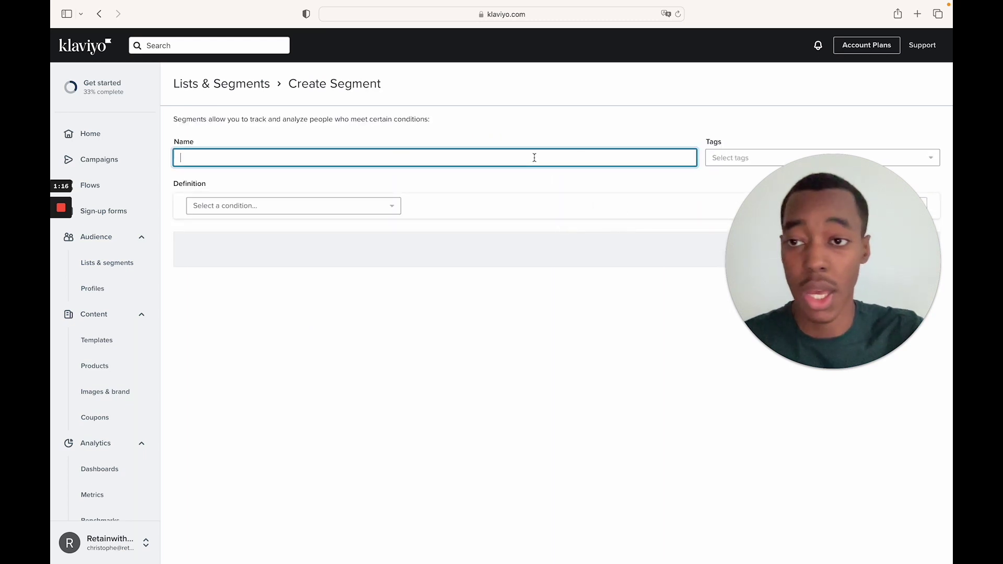
type("test")
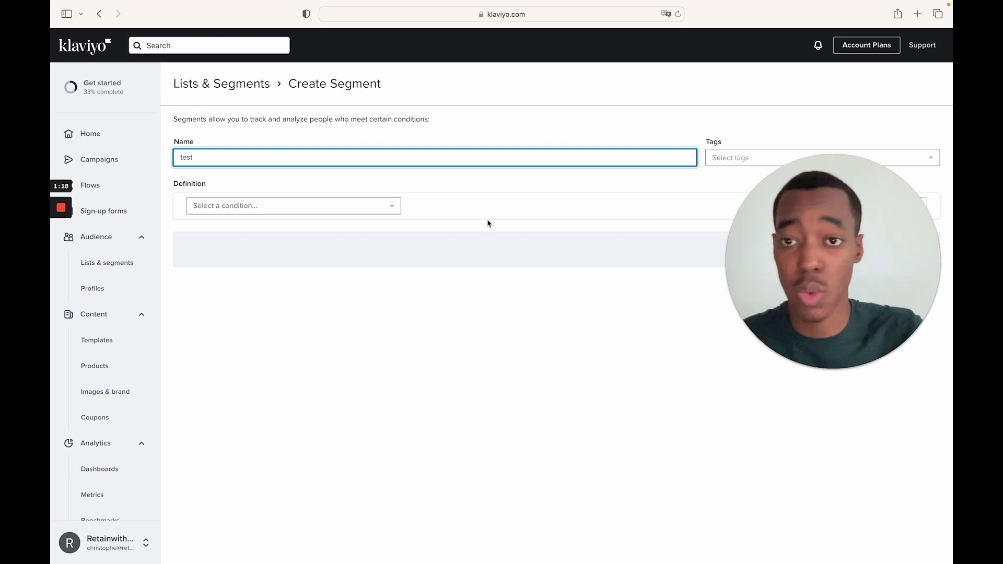
Step: Define the segment by what someone has done: Clicked Email at least once in the last 30 days
left_click(390, 205)
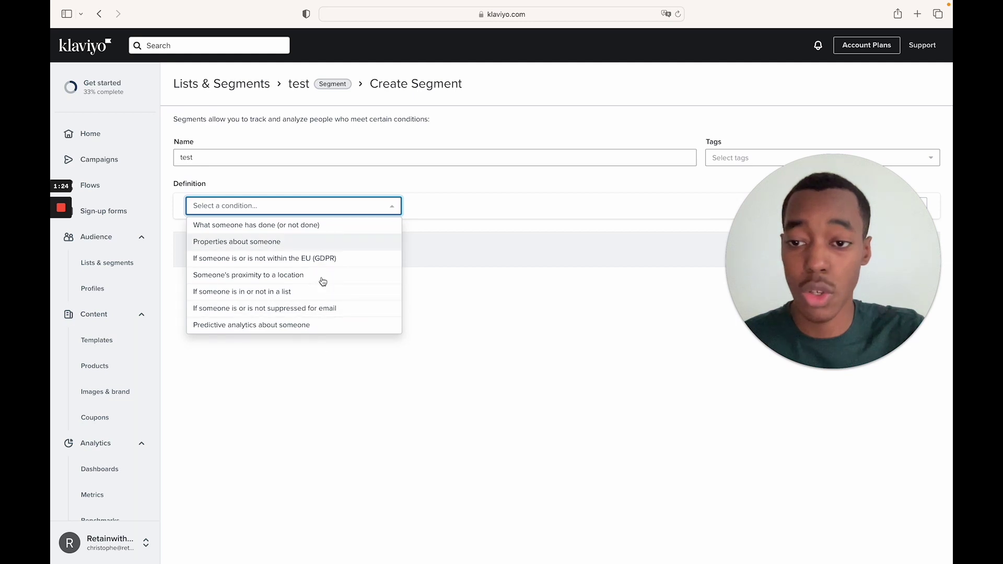
left_click(313, 231)
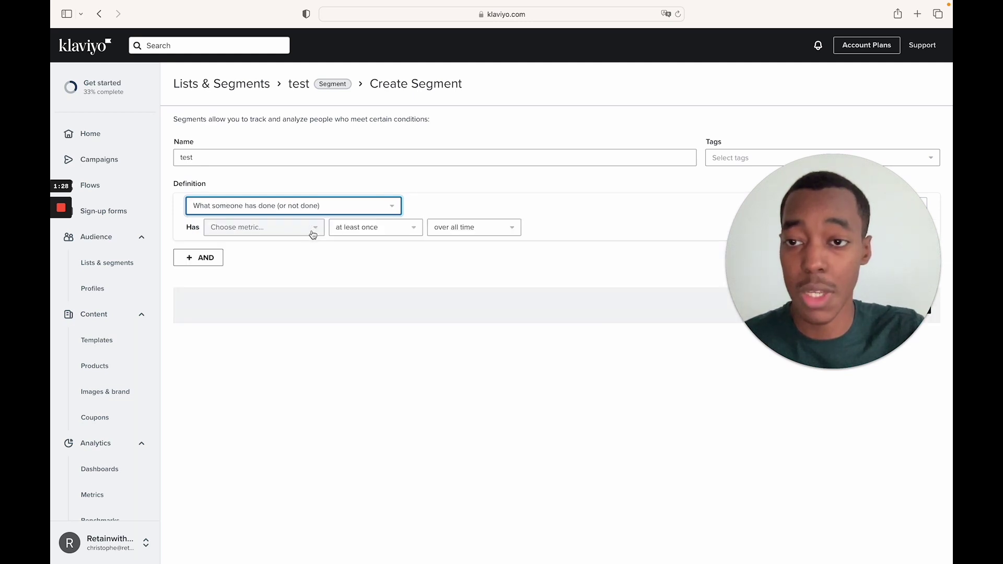
left_click(292, 230)
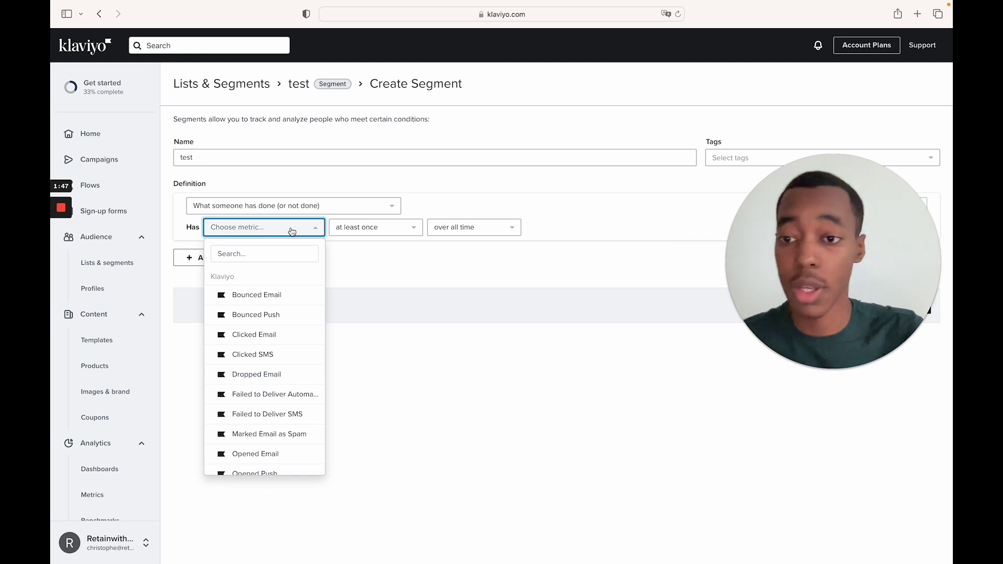
left_click(269, 336)
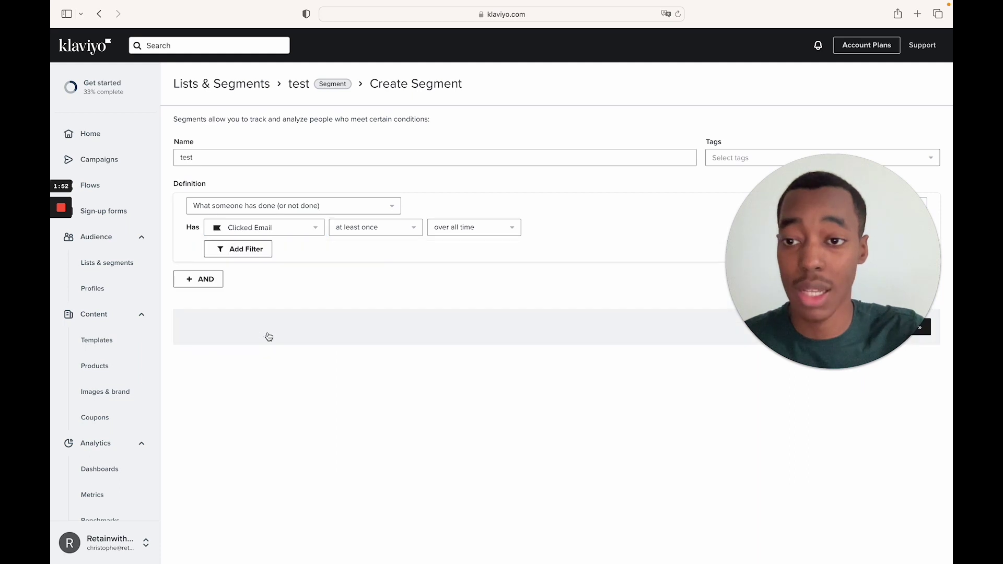
left_click(438, 227)
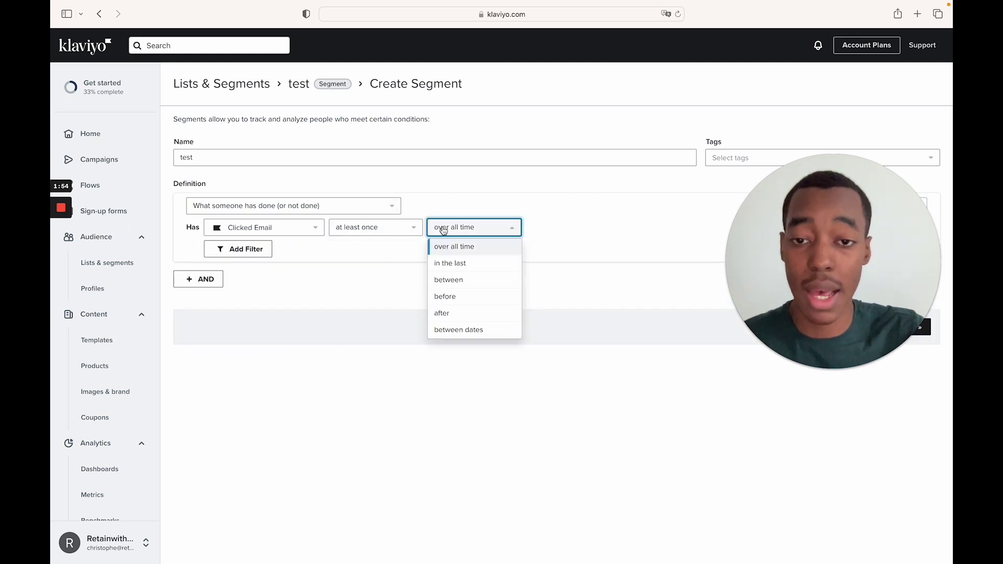
left_click(454, 265)
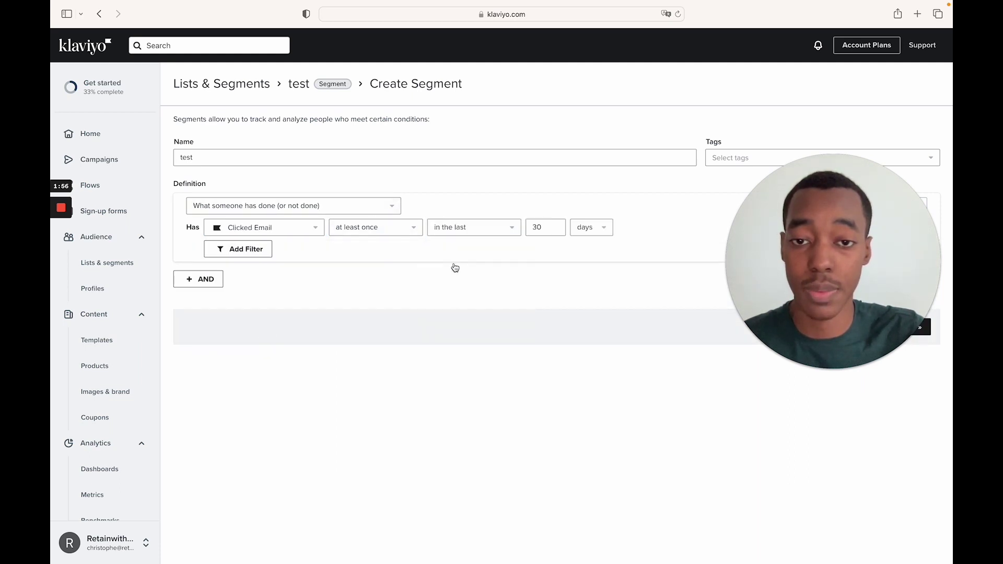
Step: Add an AND condition requiring the person to be in the Newsletter list, and create the segment
left_click(207, 279)
left_click(293, 308)
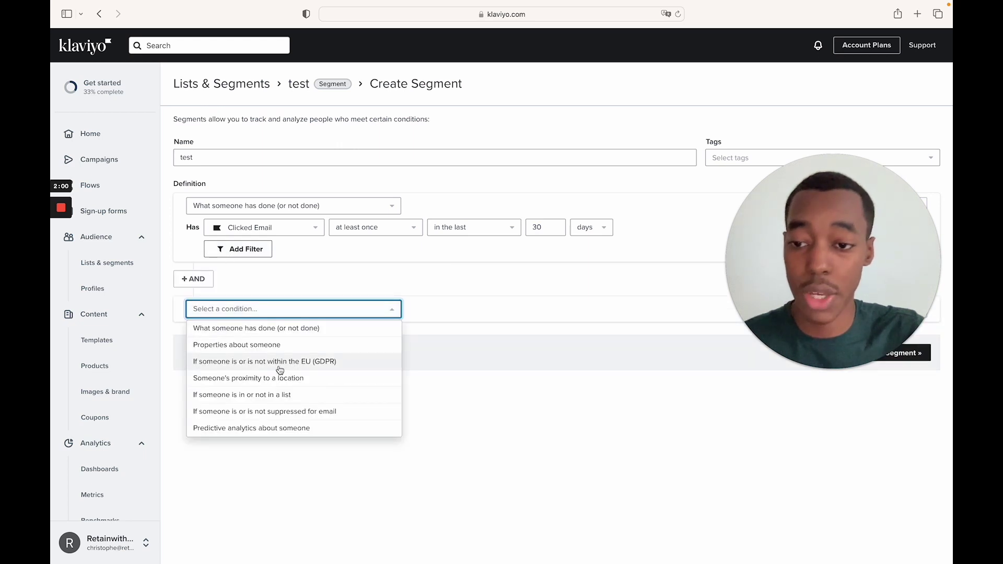
left_click(274, 396)
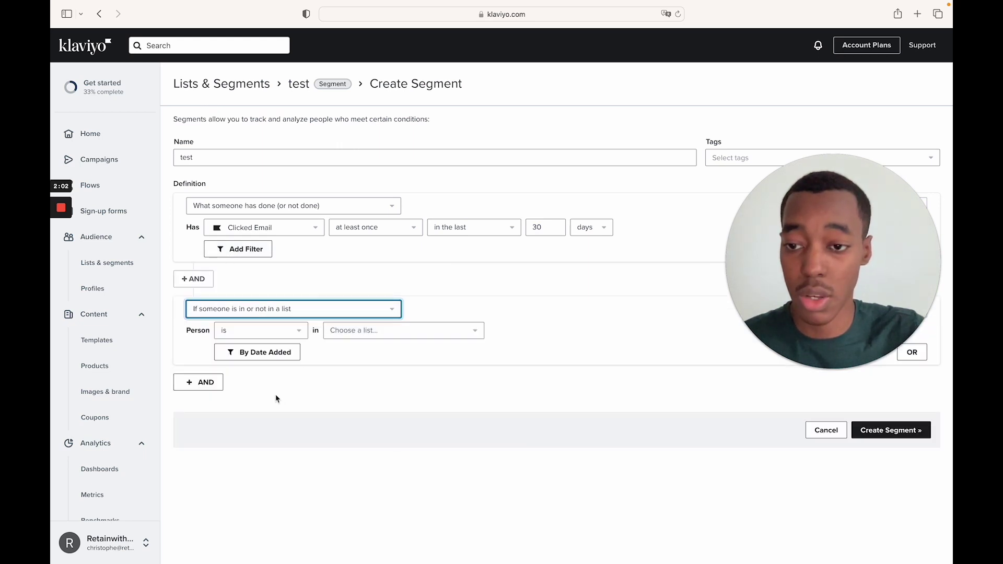
left_click(353, 333)
left_click(360, 413)
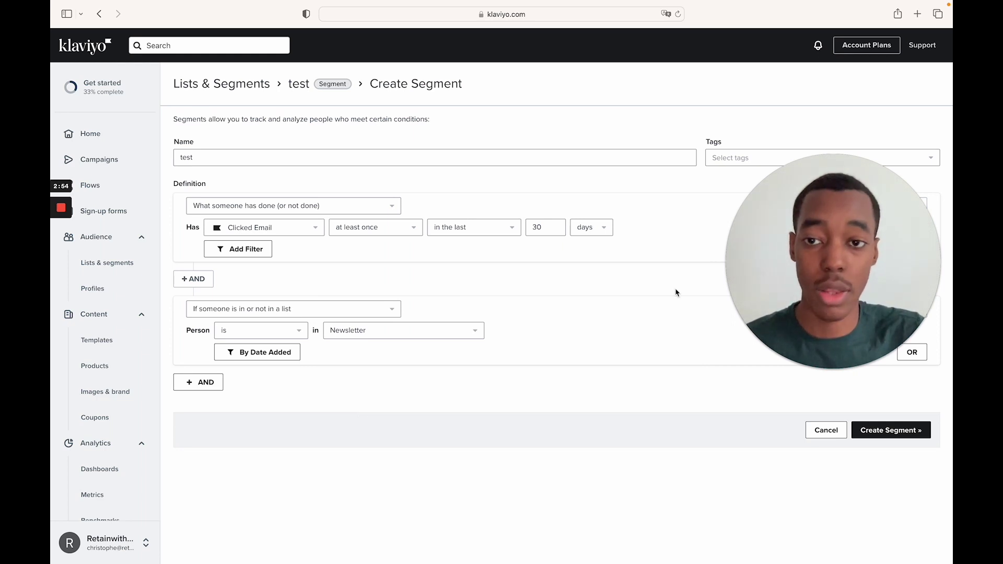
left_click(880, 433)
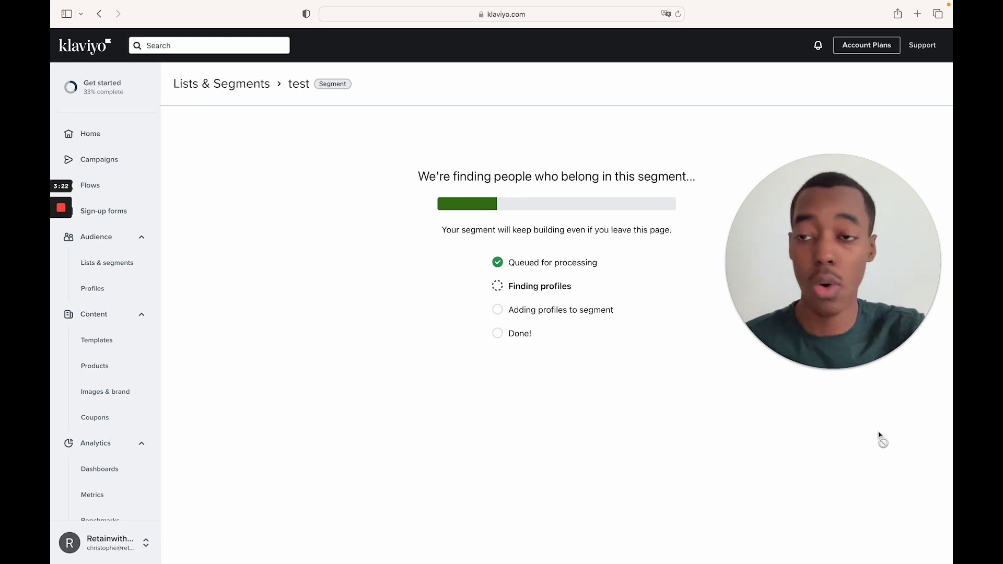
Step: Return to the lists and segments overview and expand the definition of the Engaged (90 Days) segment
left_click(132, 265)
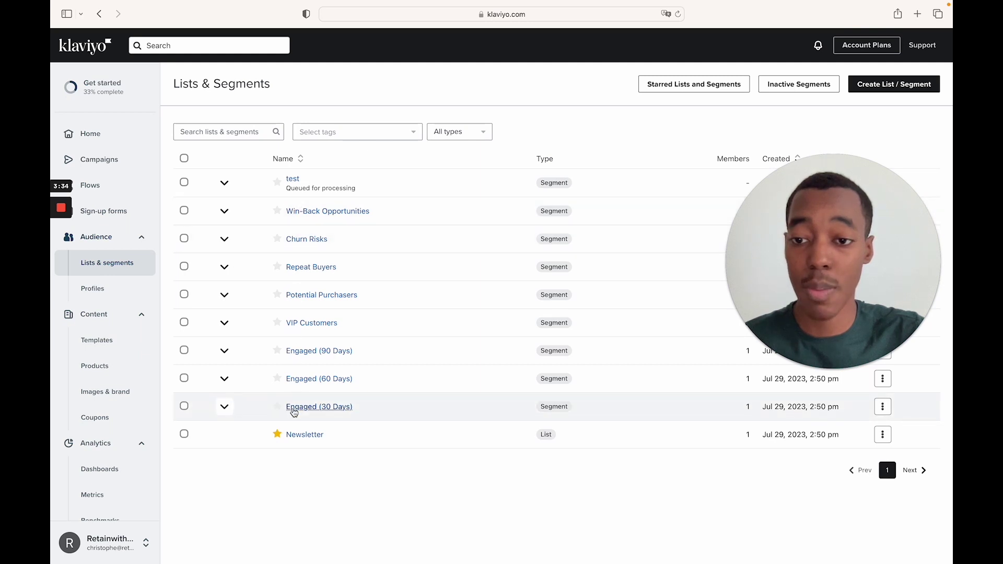
left_click(225, 351)
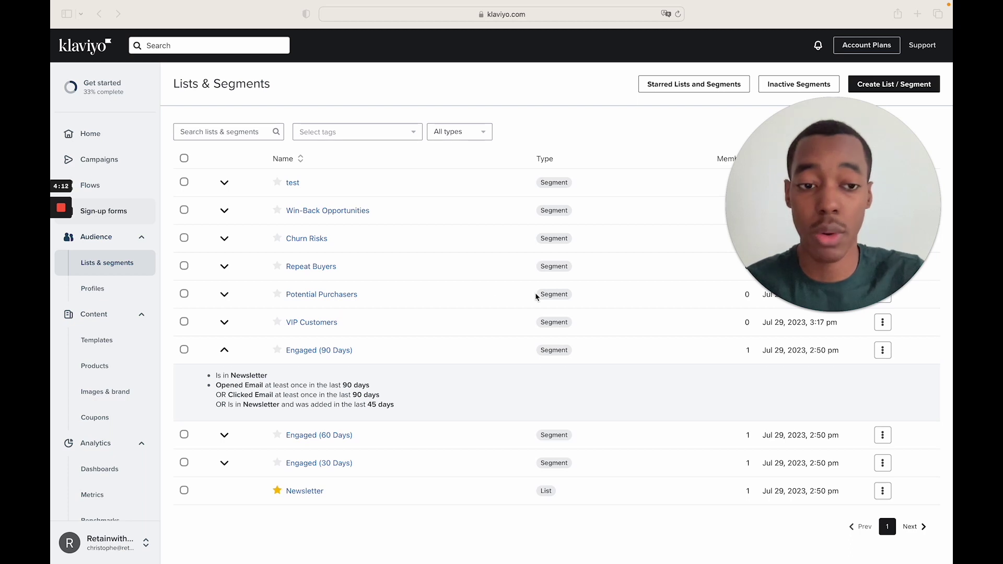
Step: Open the definition of the Engaged (90 Days) segment for editing, review its conditions, and update the segment
left_click(883, 352)
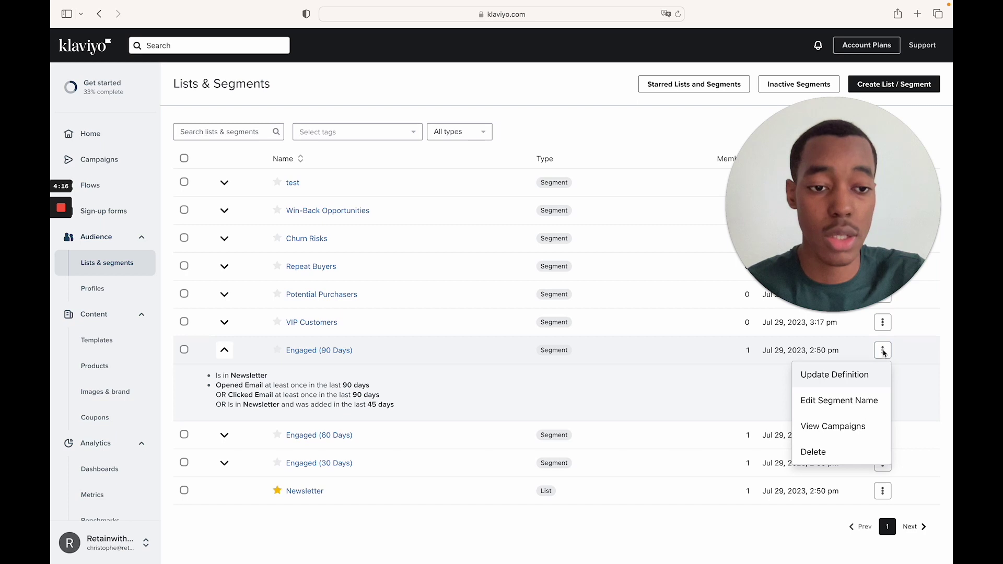
left_click(868, 381)
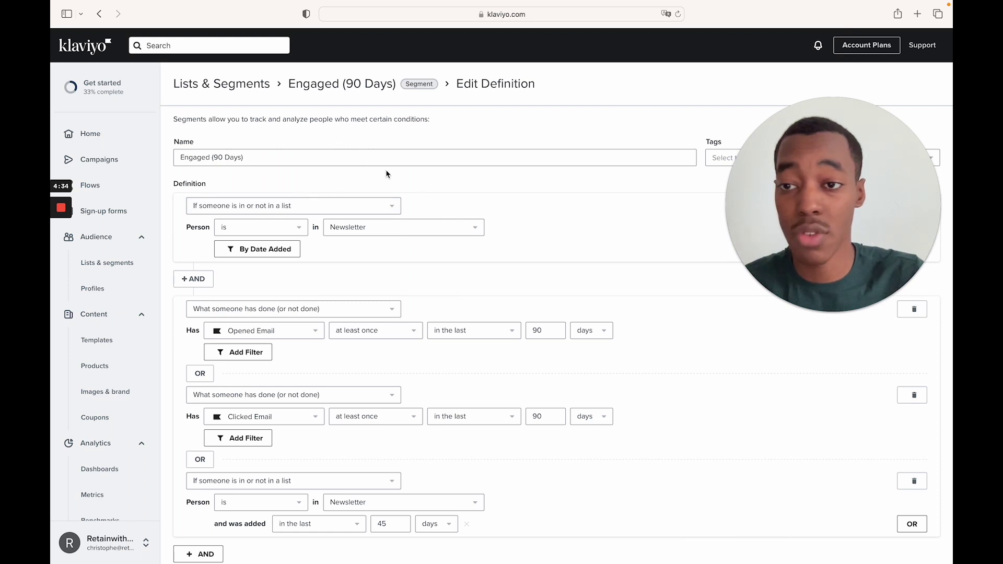
scroll(220, 238, "down", 3)
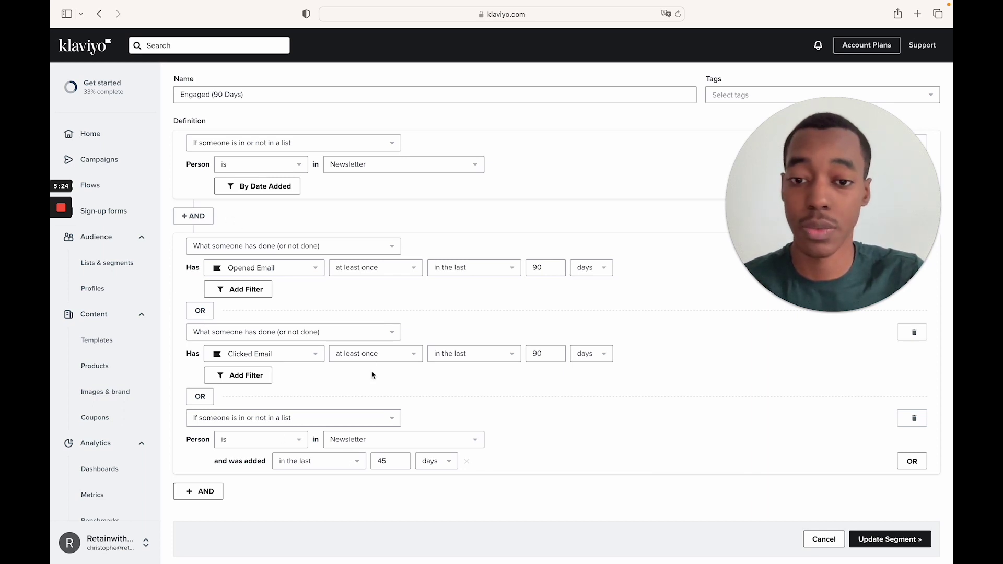
left_click(887, 540)
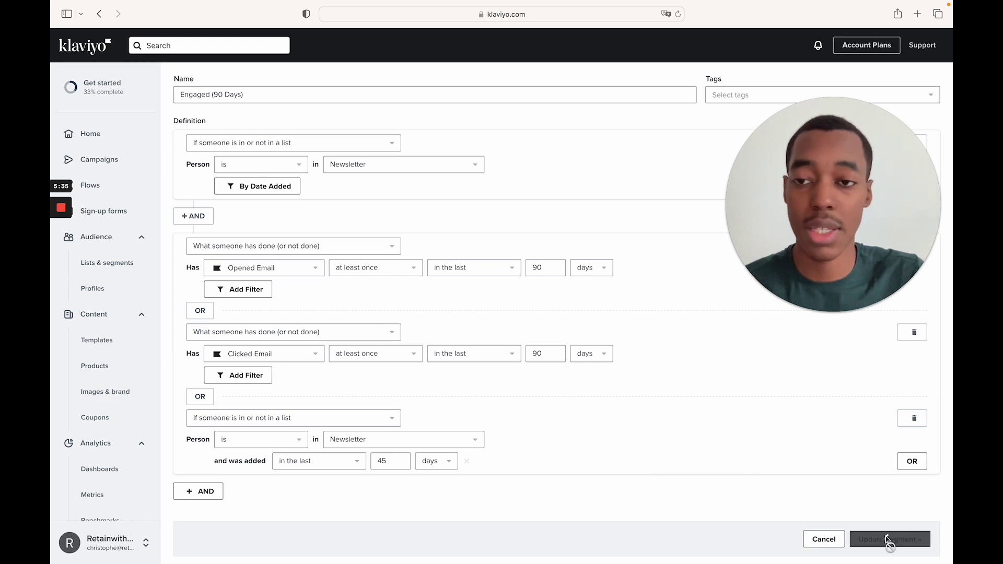
Step: Return to the lists and segments overview and open the consent settings of the Newsletter list
left_click(122, 268)
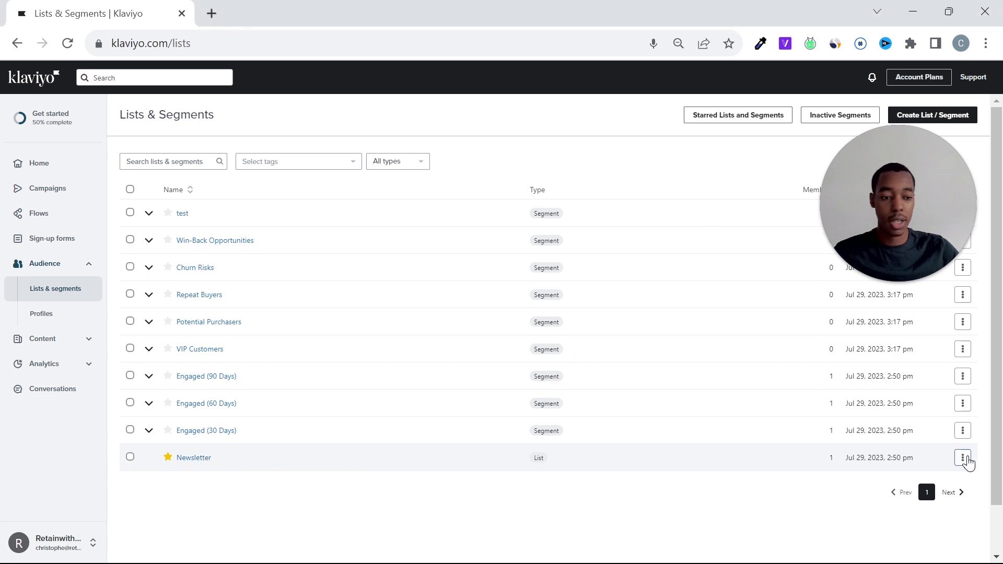
left_click(963, 459)
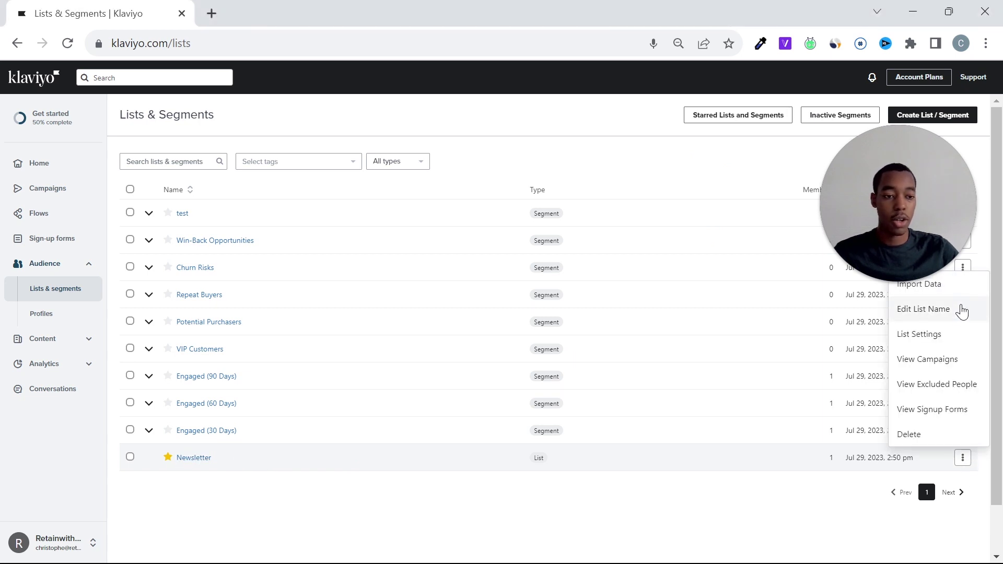
left_click(963, 332)
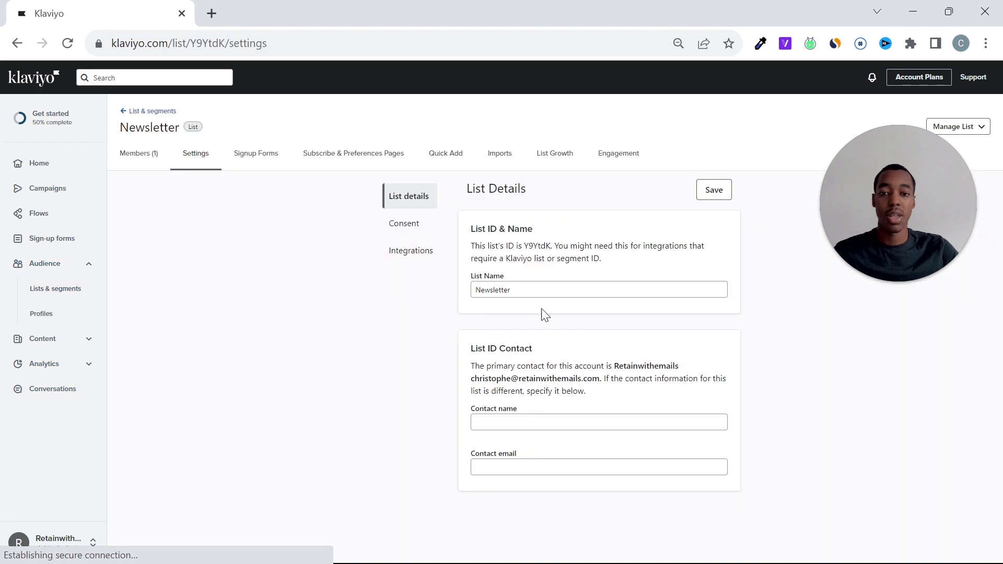
left_click(416, 224)
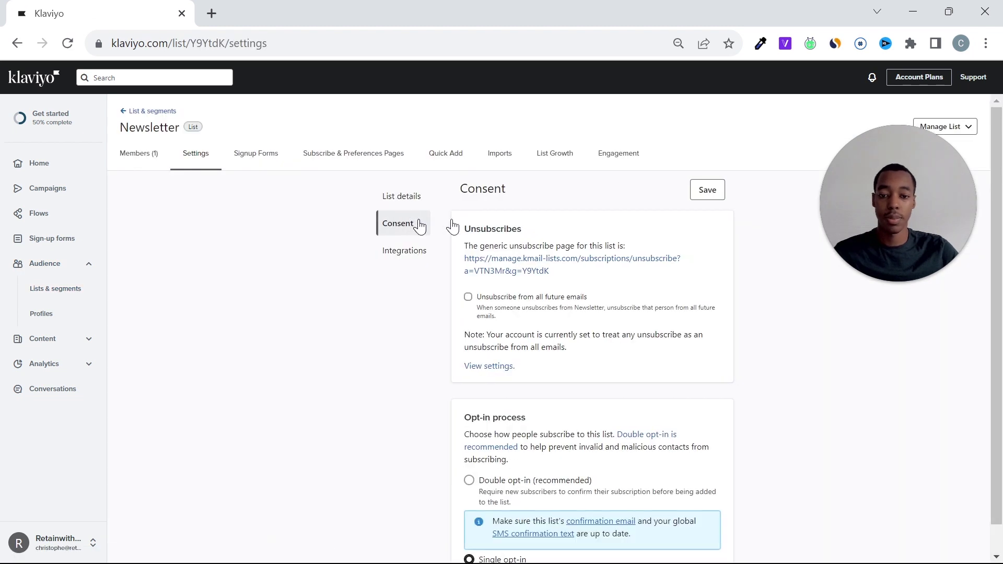
scroll(734, 278, "down", 1)
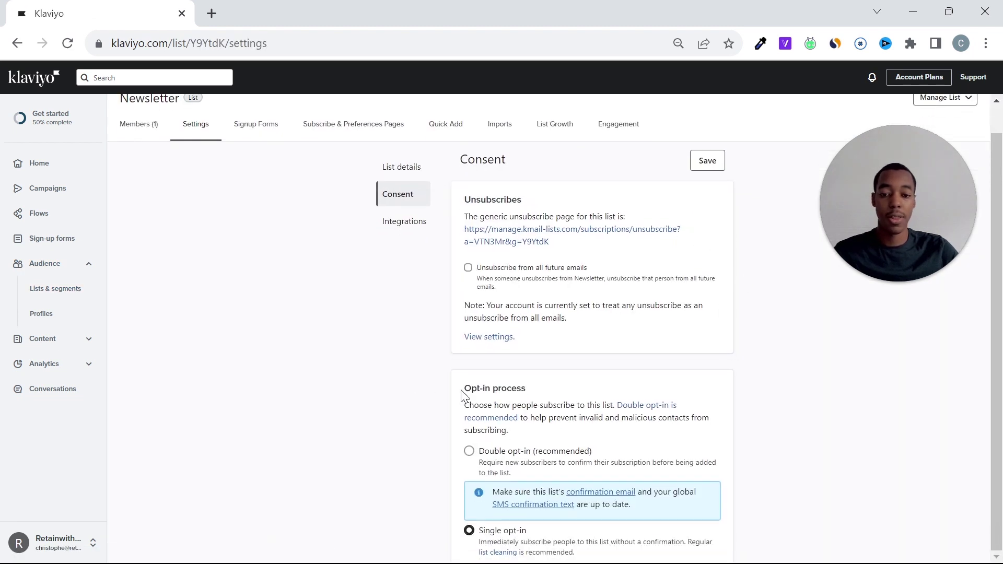
Step: Set the Newsletter list's opt-in process to Single opt-in and save the consent settings
left_click(589, 452)
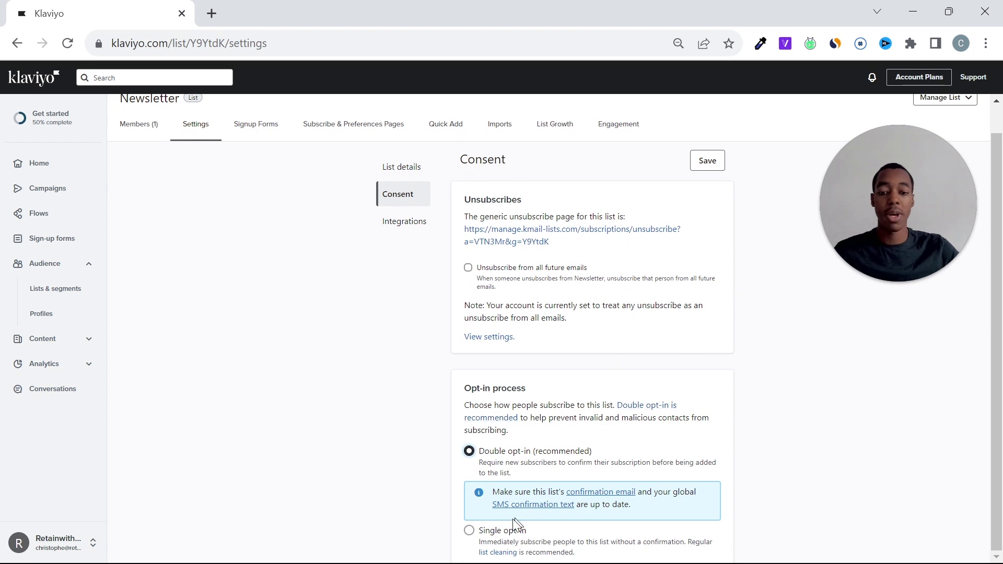
left_click(469, 531)
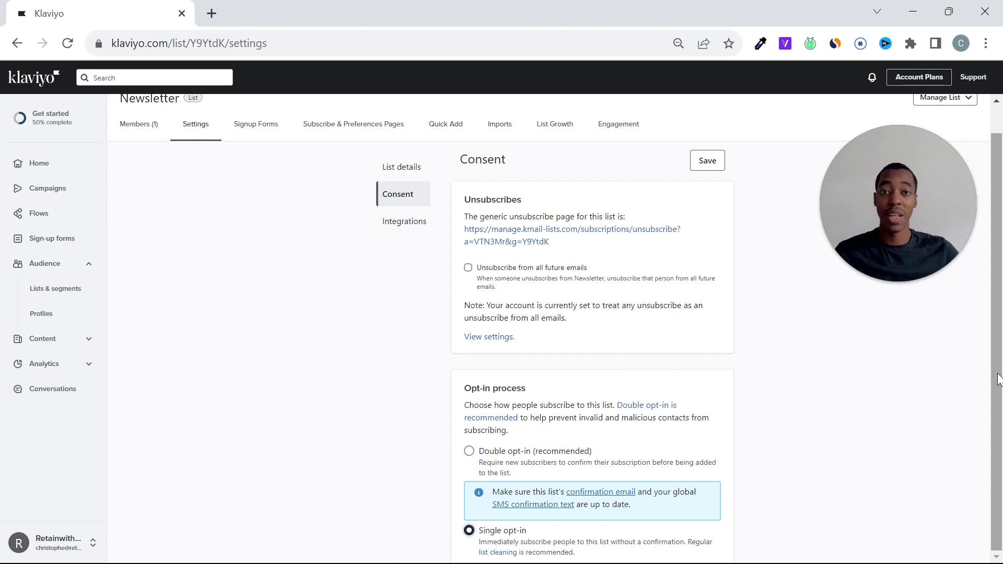
left_click(469, 531)
left_click(706, 161)
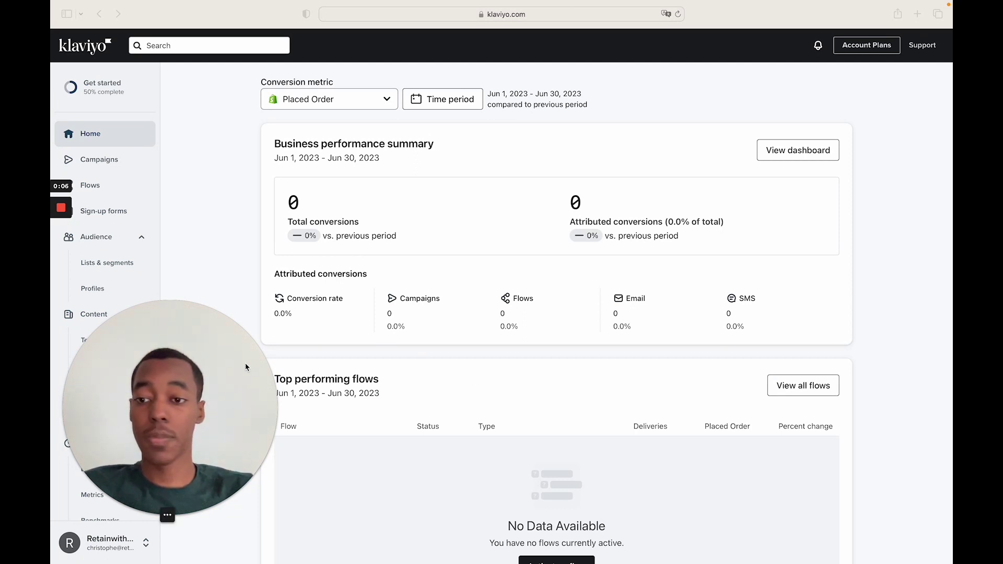
Step: Go to the sign-up forms, browse the form templates, and filter them to those that collect emails
left_click_drag(176, 398, 798, 187)
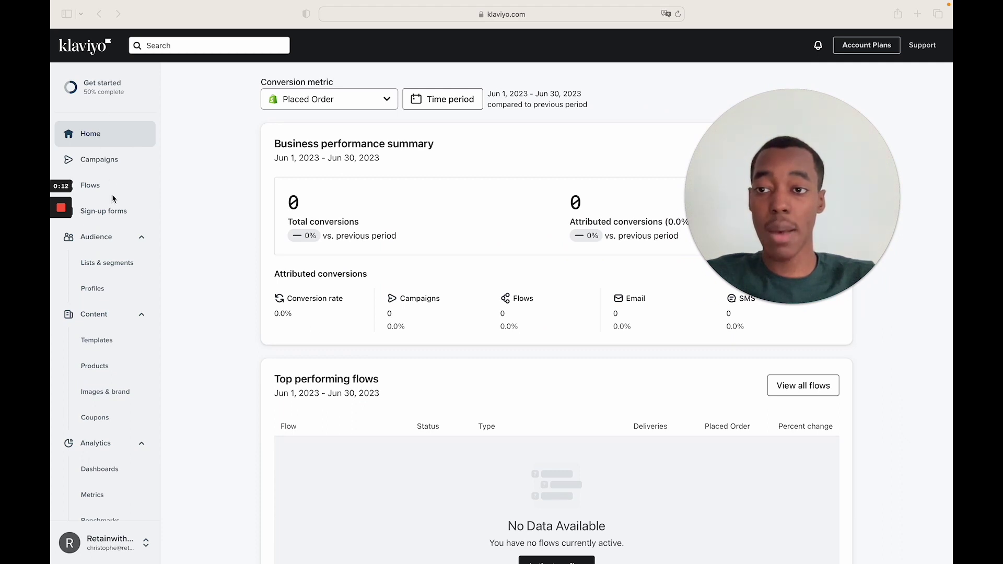
left_click(110, 219)
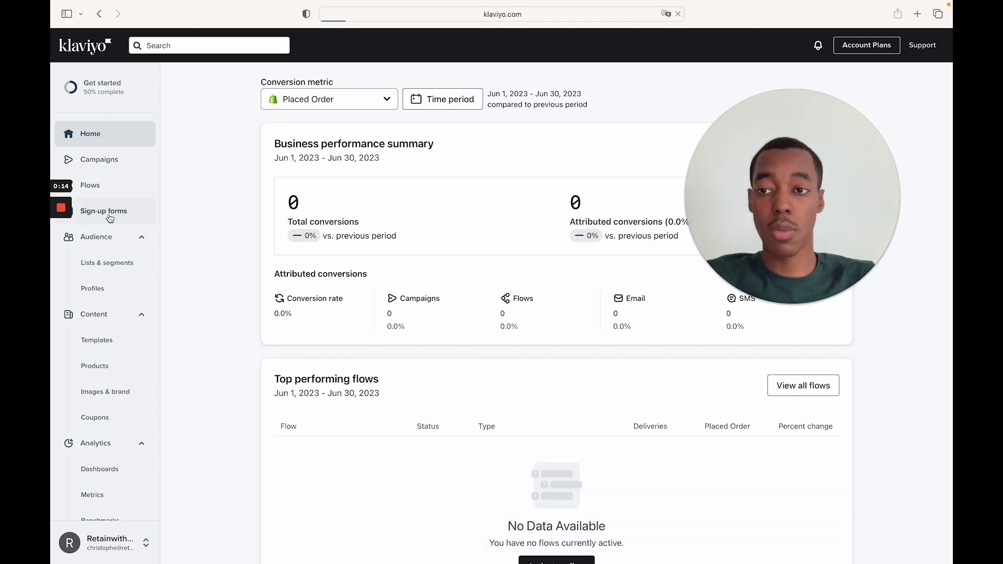
left_click(110, 219)
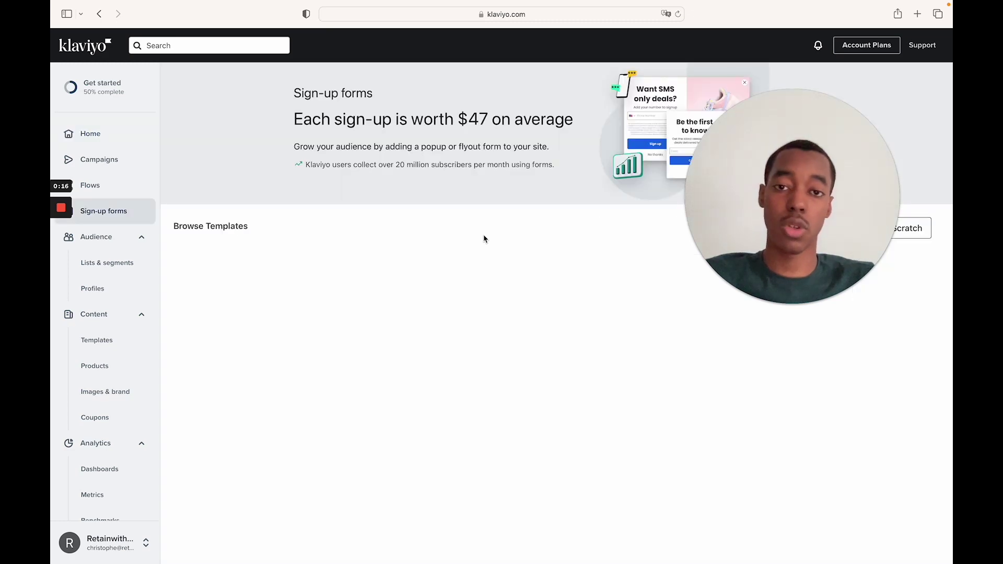
scroll(484, 238, "down", 8)
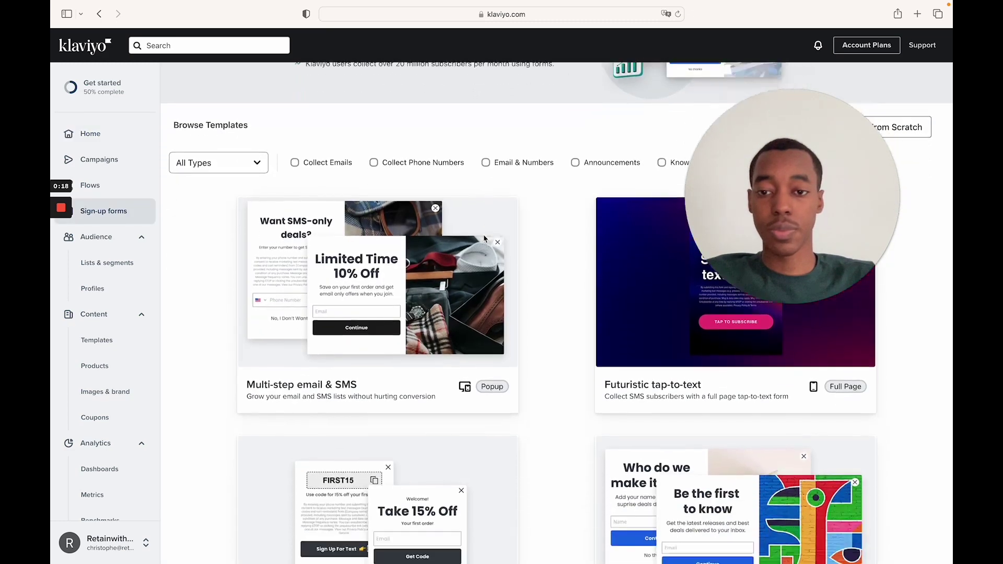
scroll(484, 239, "up", 8)
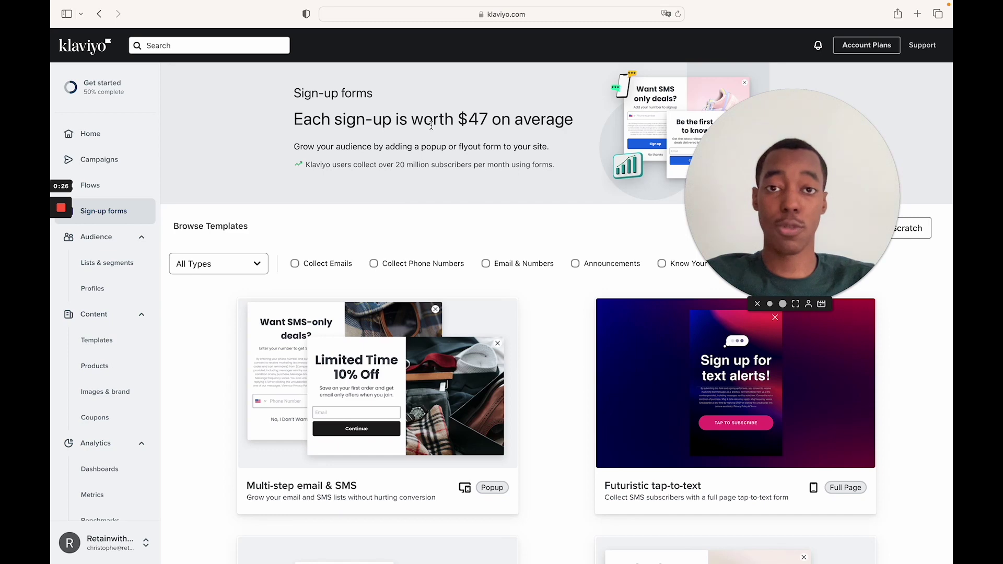
left_click(294, 264)
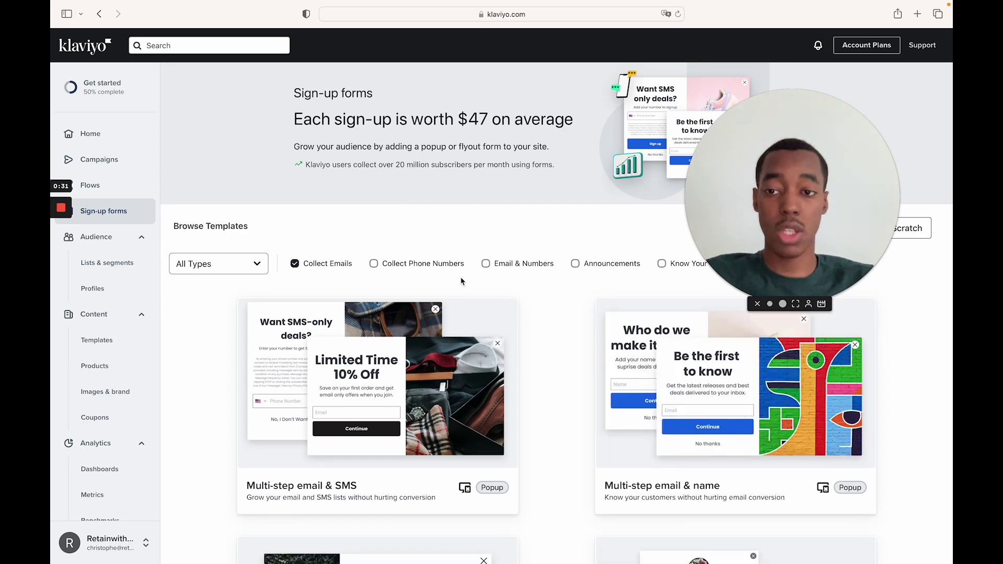
Step: Review the form types available for filtering the sign-up form templates
left_click(223, 263)
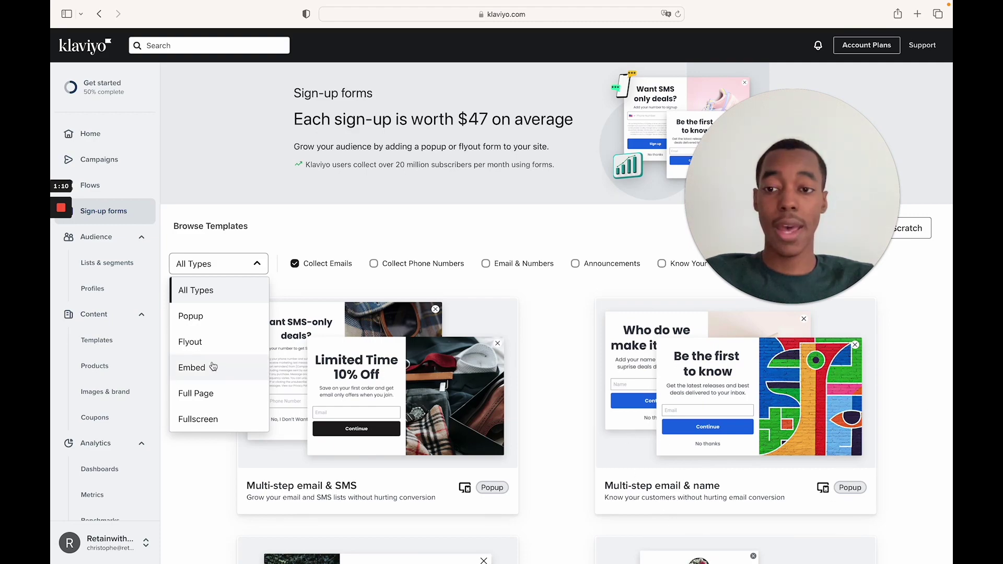
scroll(531, 403, "down", 2)
scroll(531, 403, "up", 2)
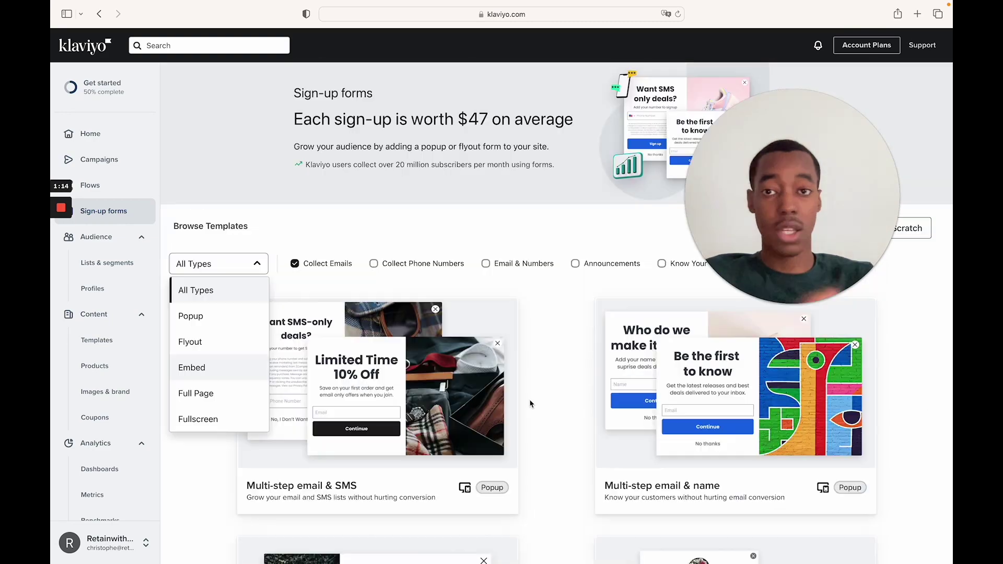
scroll(531, 403, "down", 2)
scroll(531, 404, "up", 2)
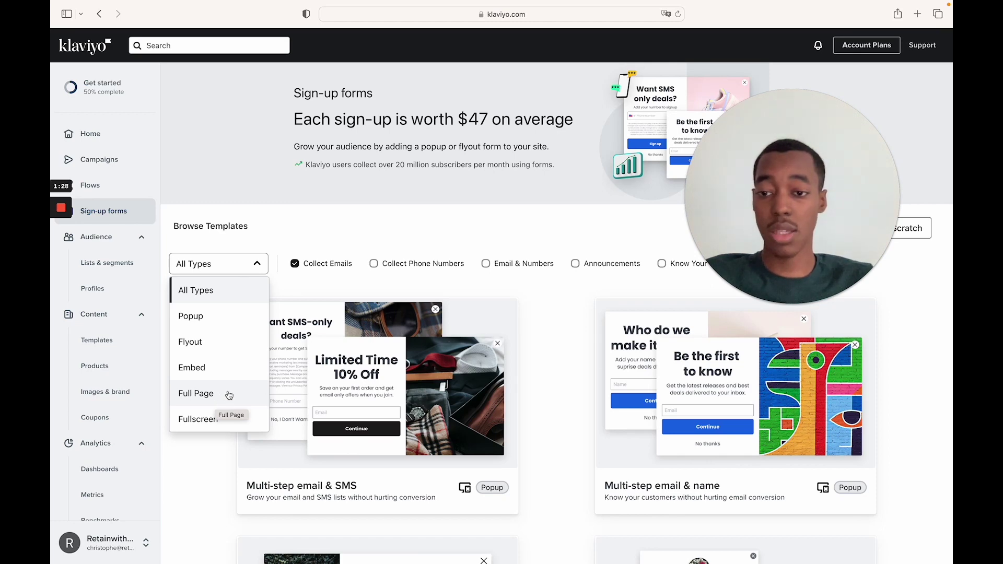
left_click(255, 267)
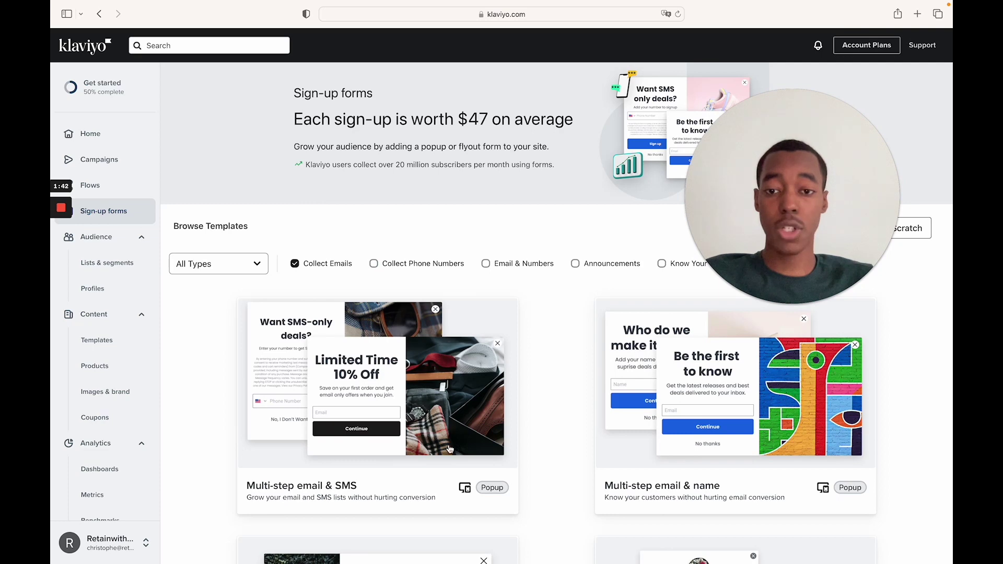
Step: Choose the First order discount popup template and name the new form "desktop test"
scroll(449, 449, "down", 5)
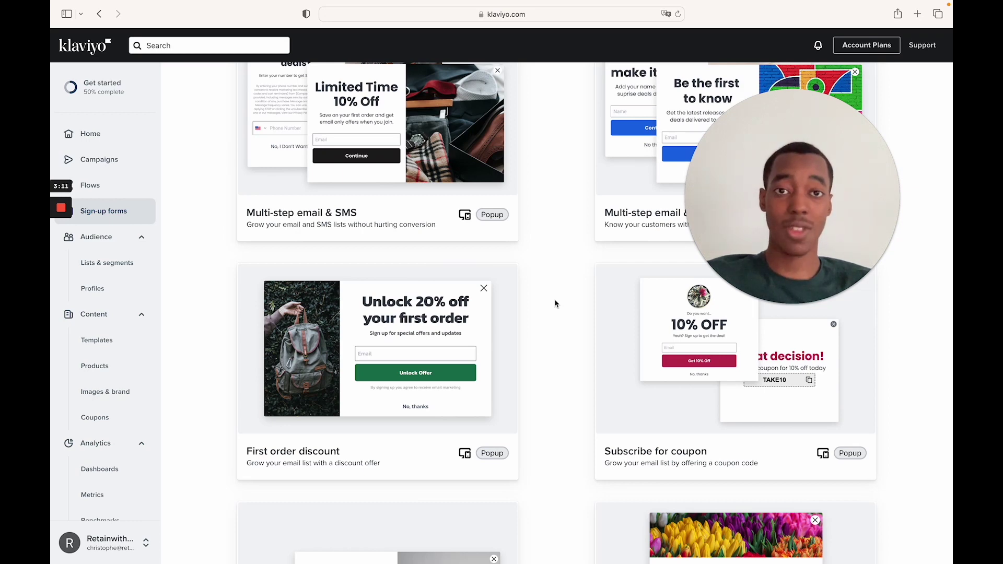
left_click(445, 343)
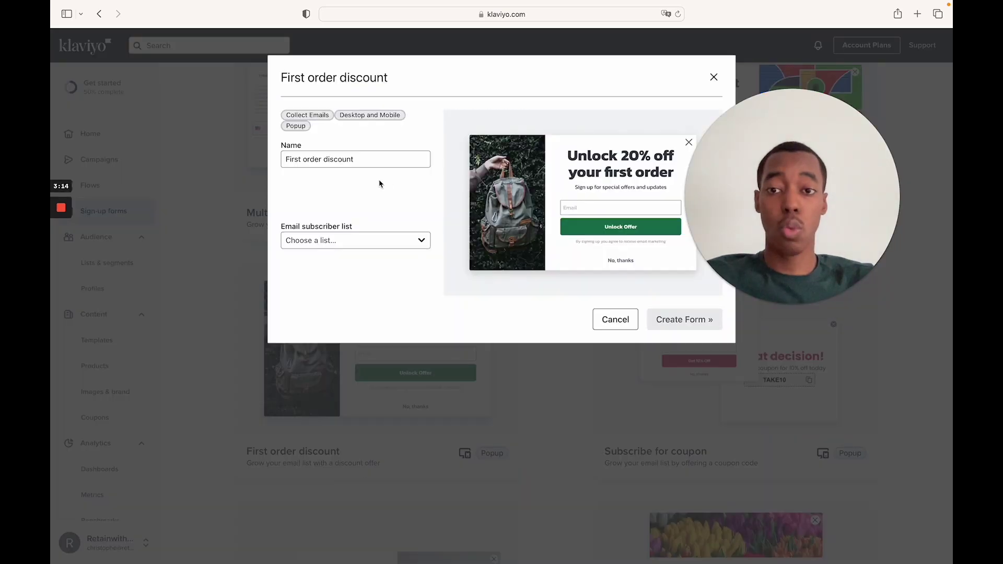
left_click(364, 151)
triple_click(364, 151)
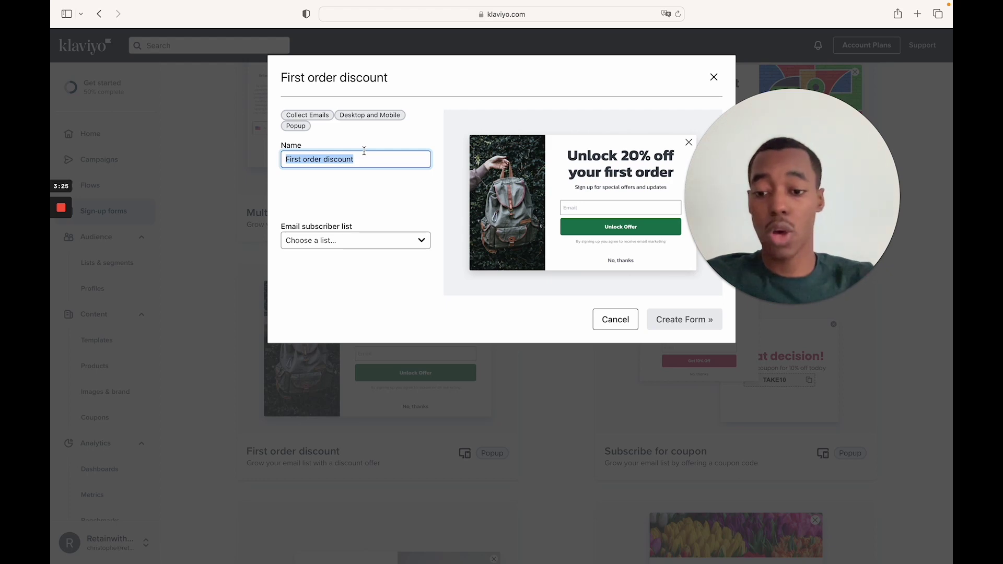
type("tes")
key("BackSpace")
key("BackSpace")
key("BackSpace")
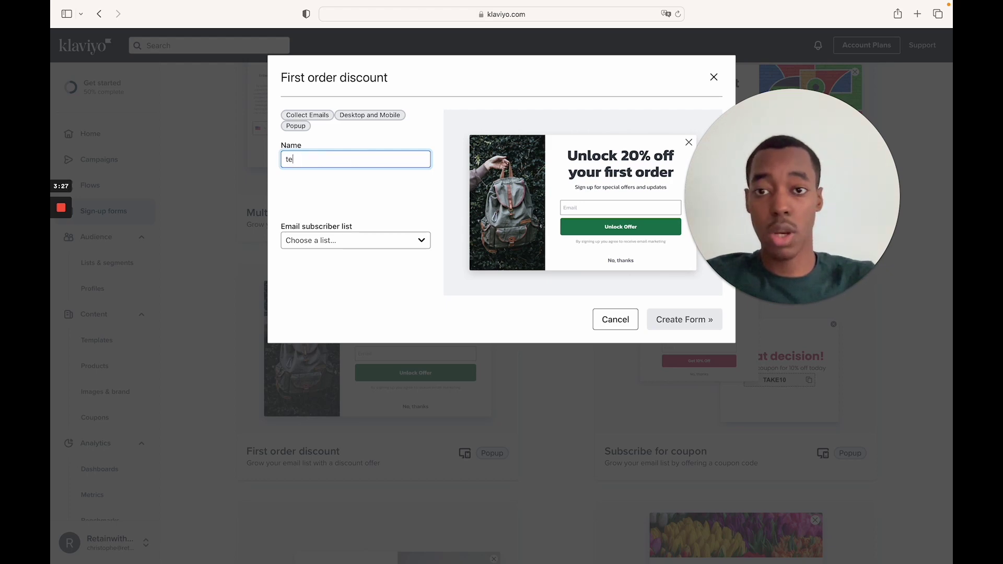
type("desktop test")
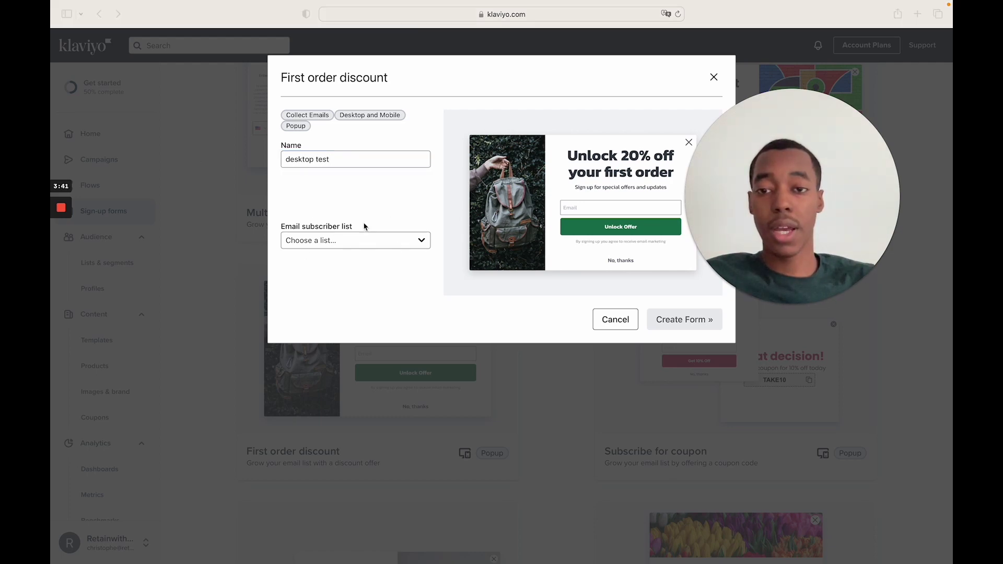
Step: Set the form's email subscriber list to Newsletter and create the form
left_click(404, 245)
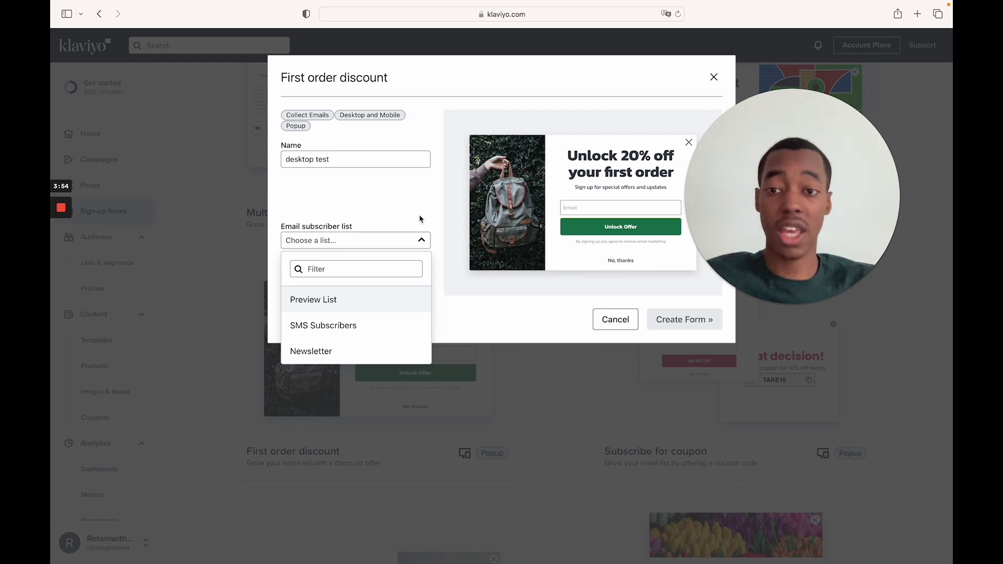
left_click(328, 357)
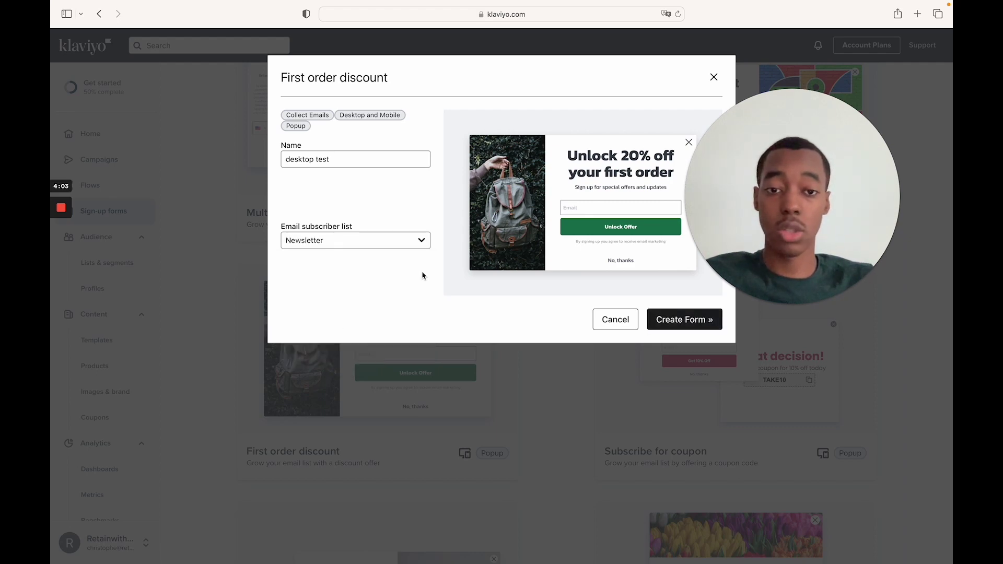
left_click(676, 319)
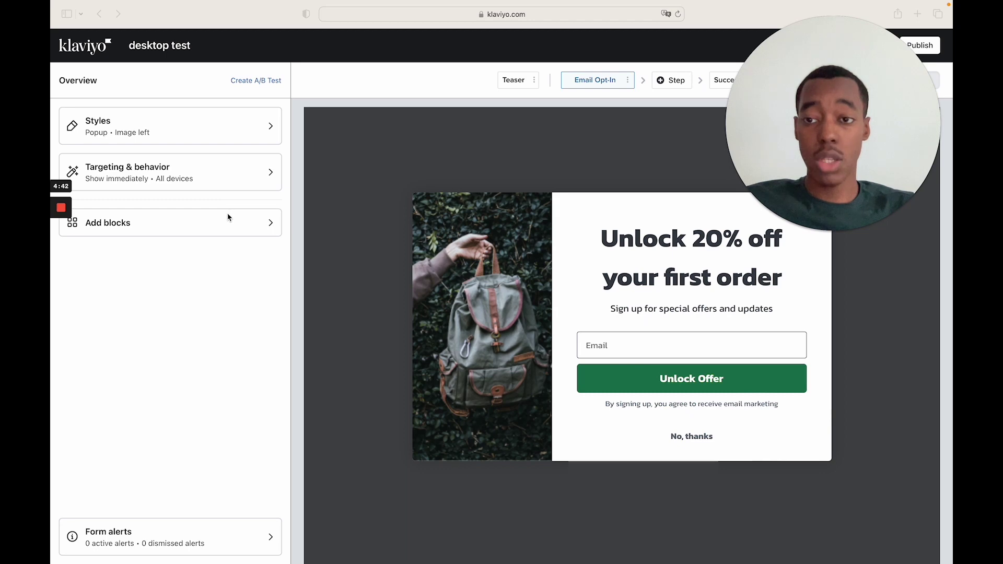
Step: Change the discount in the popup's headline so it reads "Unlock 10% off your first order"
left_click(254, 227)
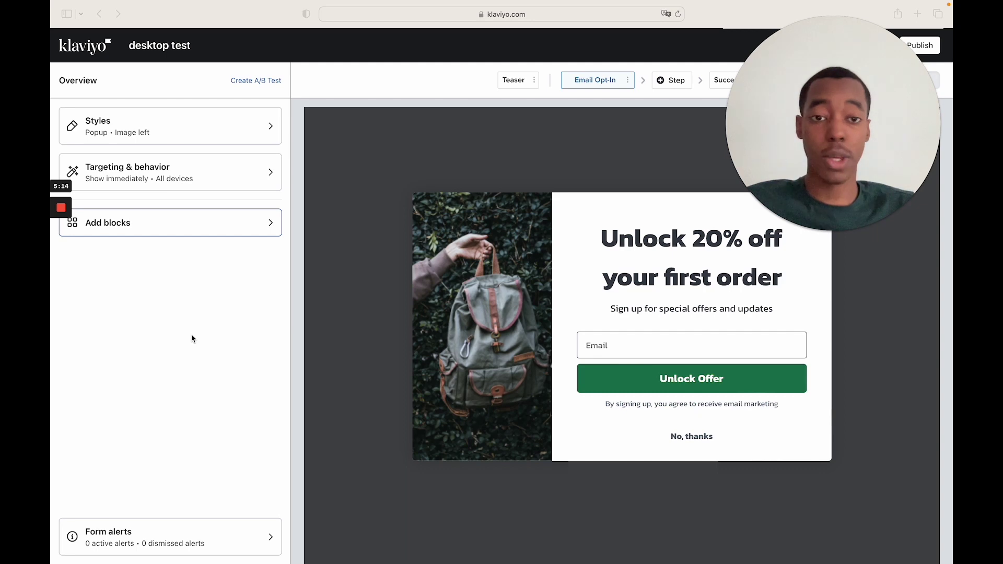
left_click(653, 251)
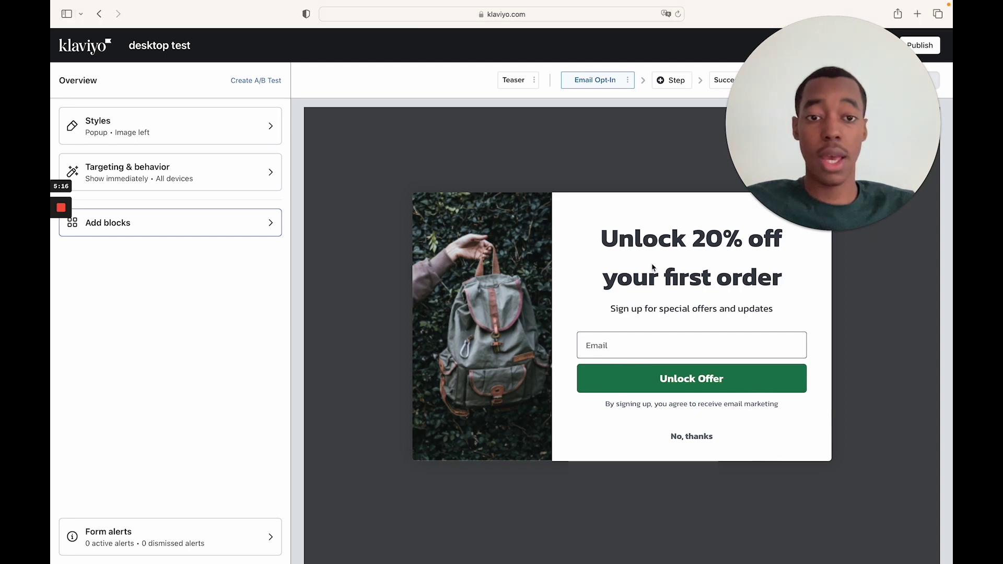
left_click(653, 249)
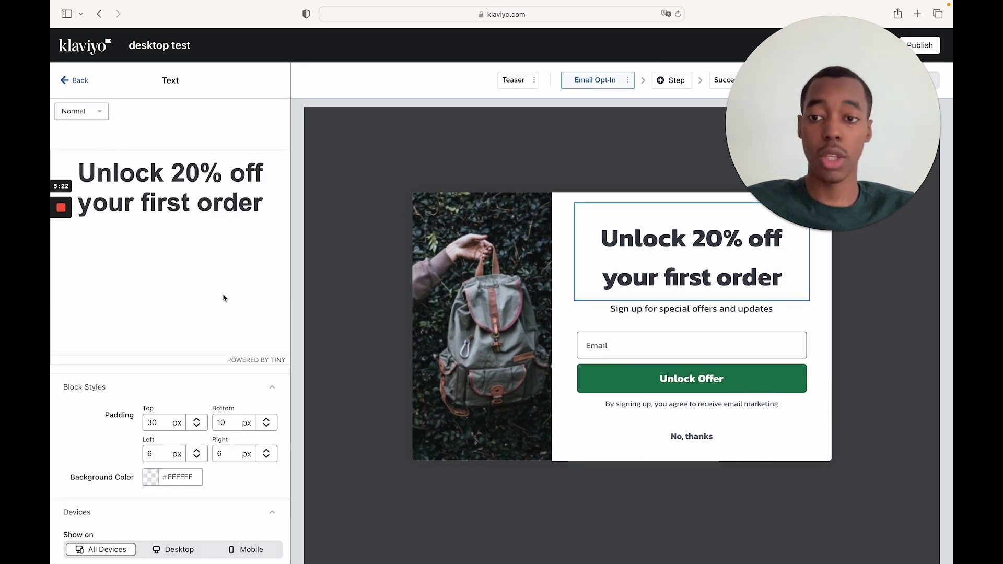
triple_click(201, 186)
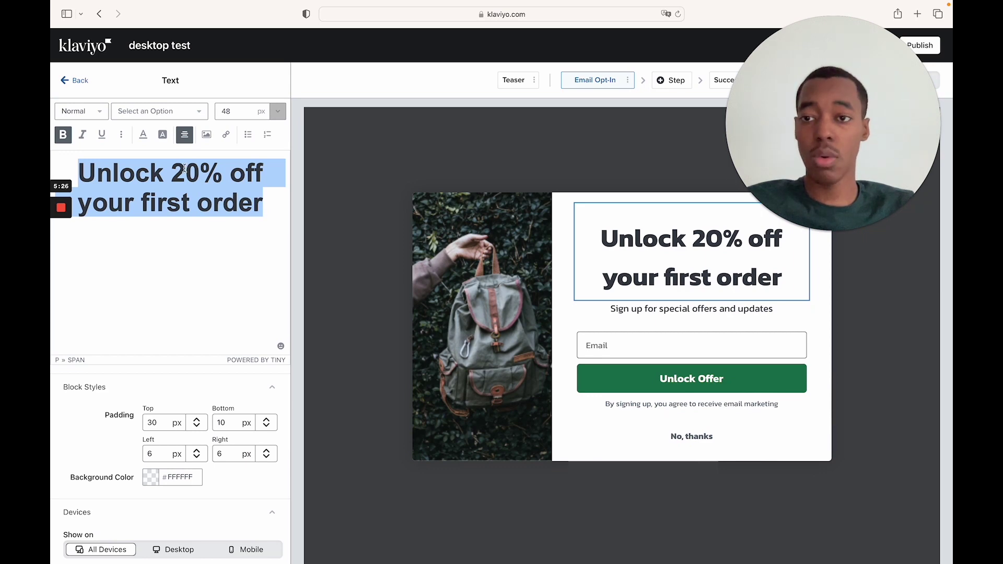
left_click(187, 174)
key("BackSpace")
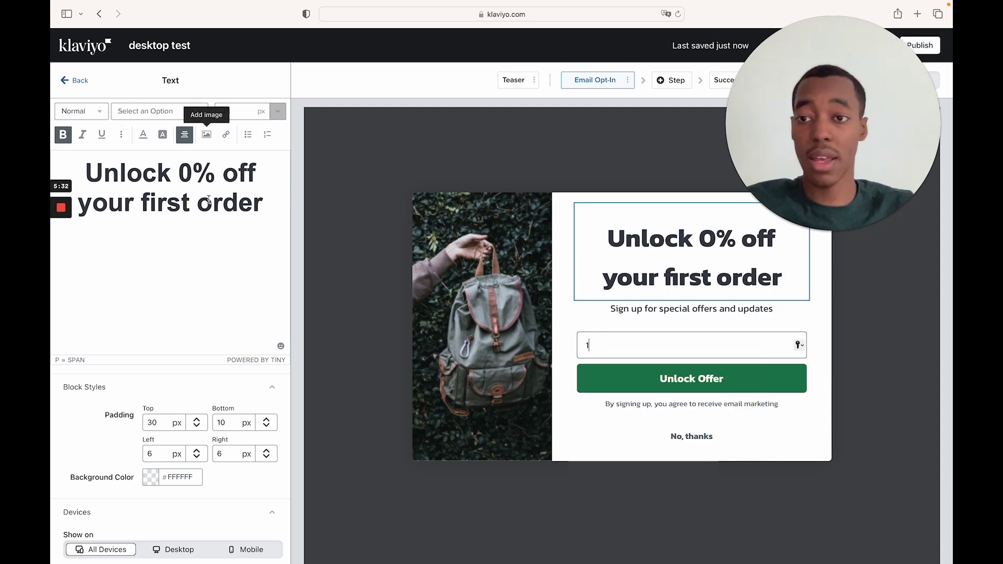
type("1")
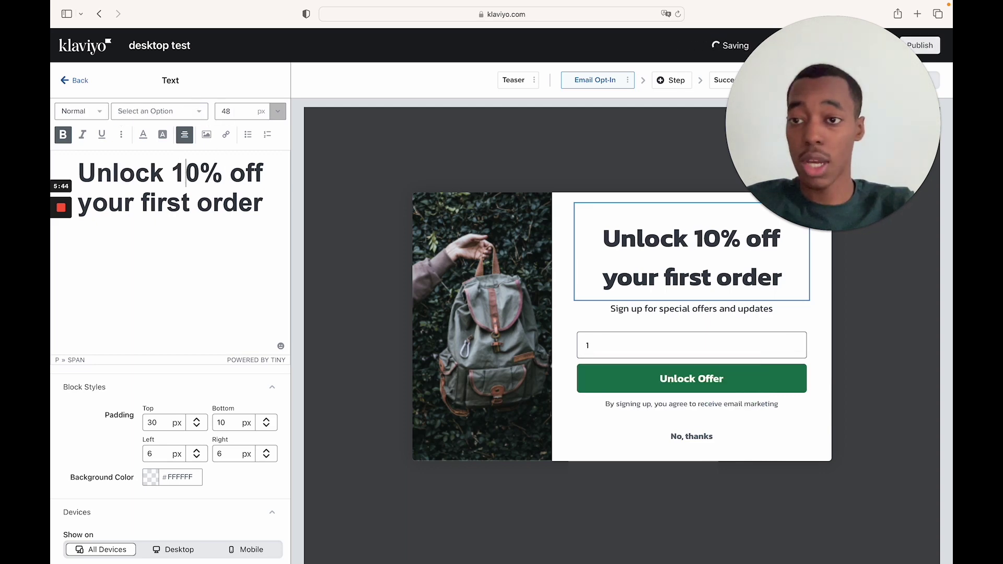
Step: Set the text color of the whole popup headline to dark grey #5B5C5C
triple_click(193, 186)
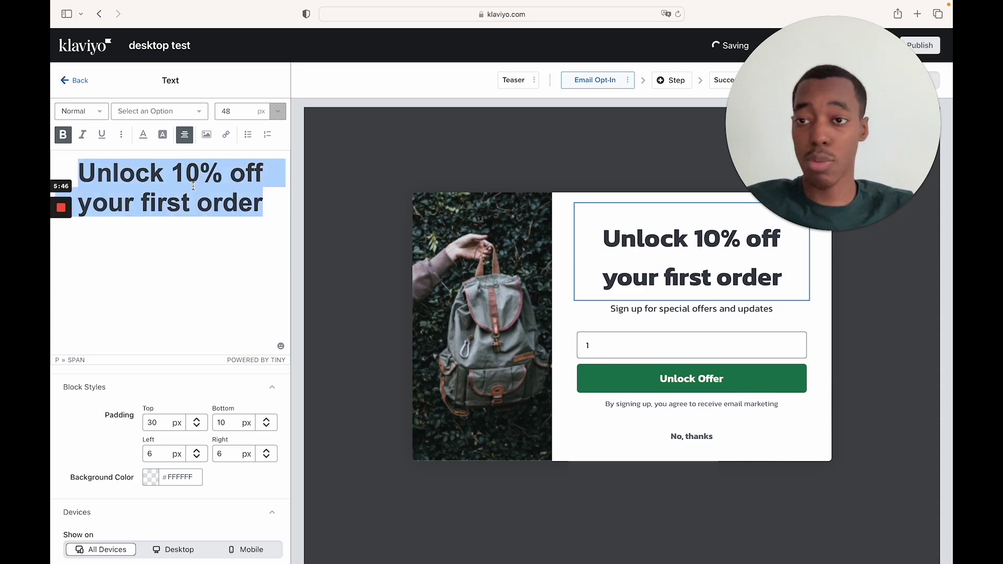
left_click(193, 185)
triple_click(193, 186)
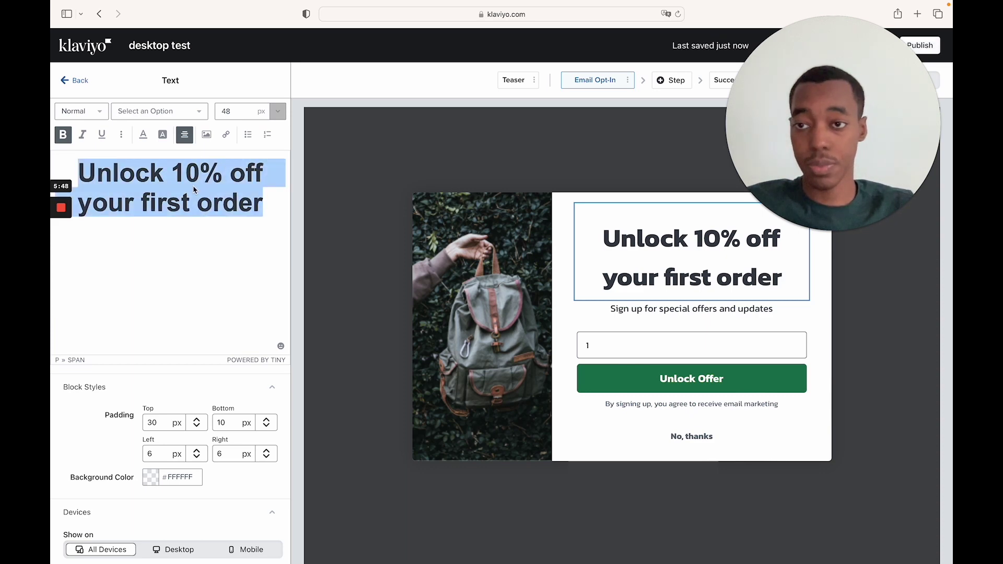
left_click(143, 136)
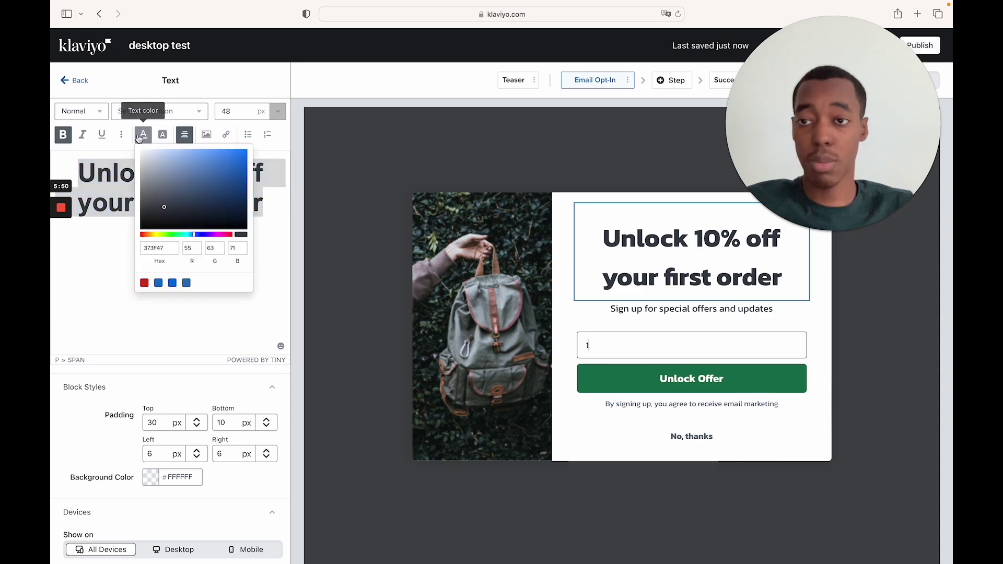
left_click(157, 193)
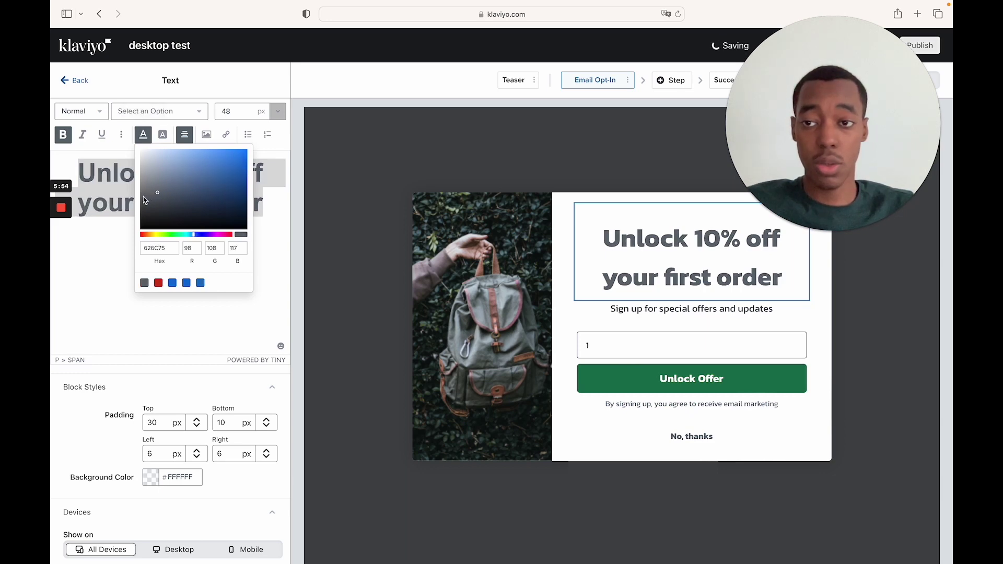
left_click(142, 201)
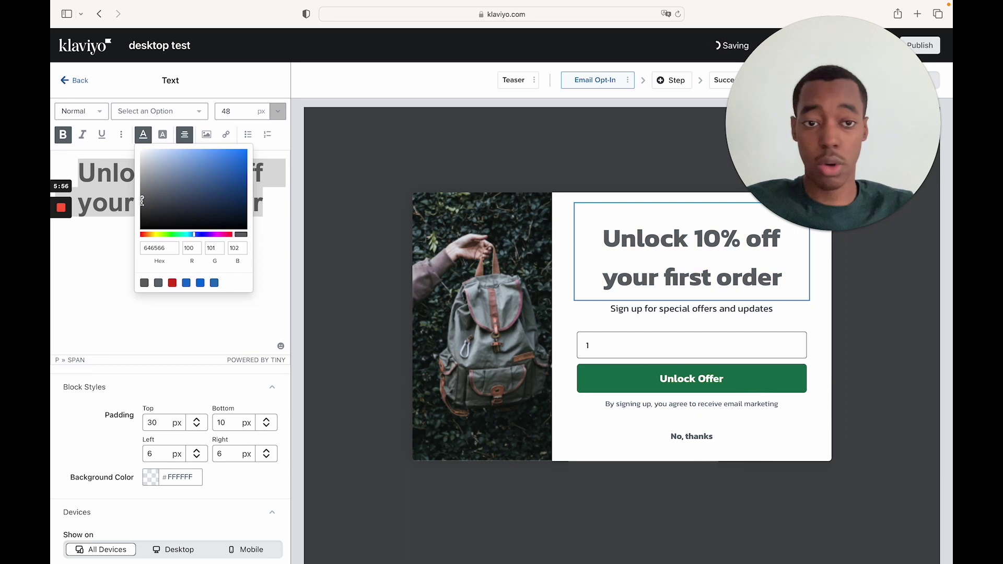
left_click(141, 212)
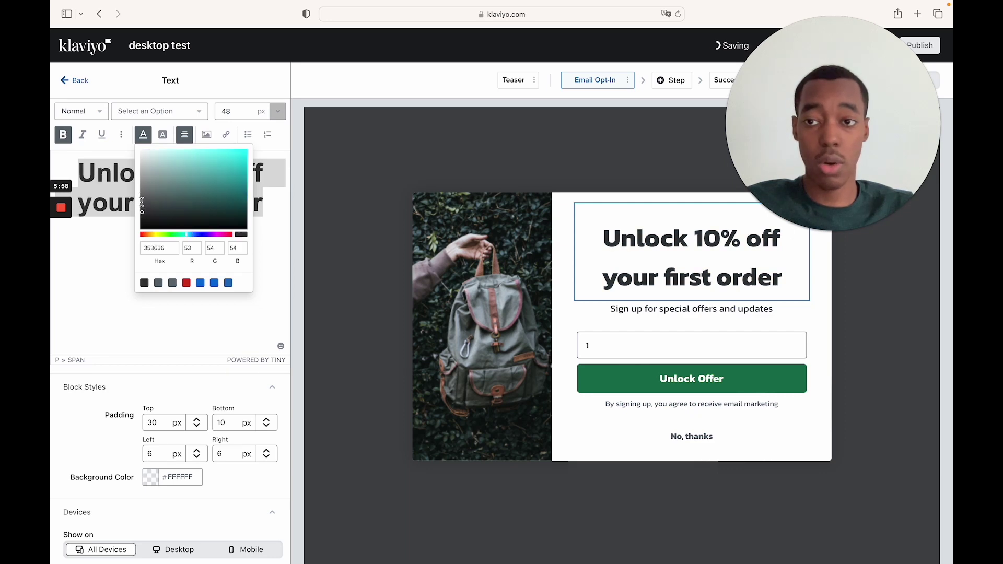
left_click(141, 201)
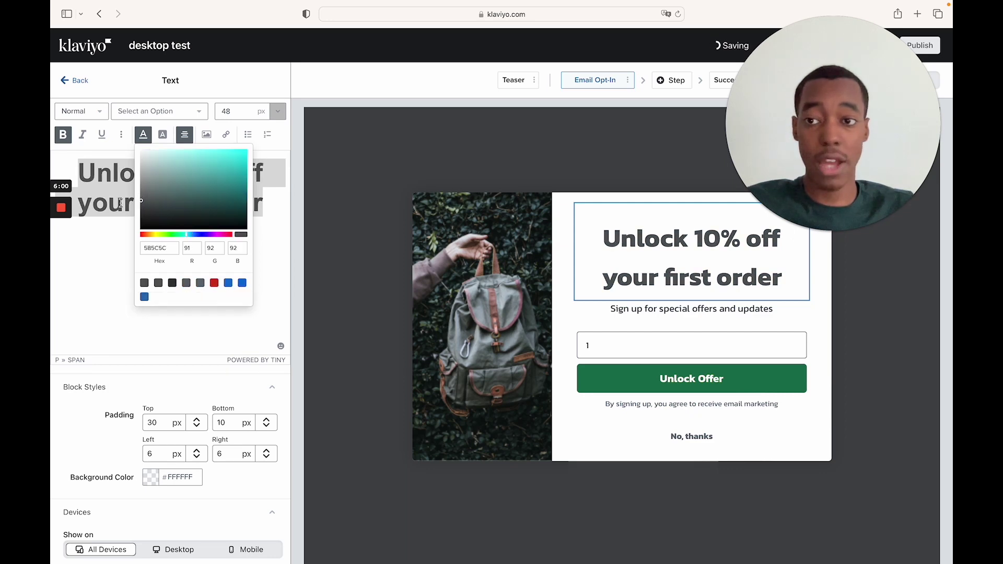
key("Escape")
left_click(214, 194)
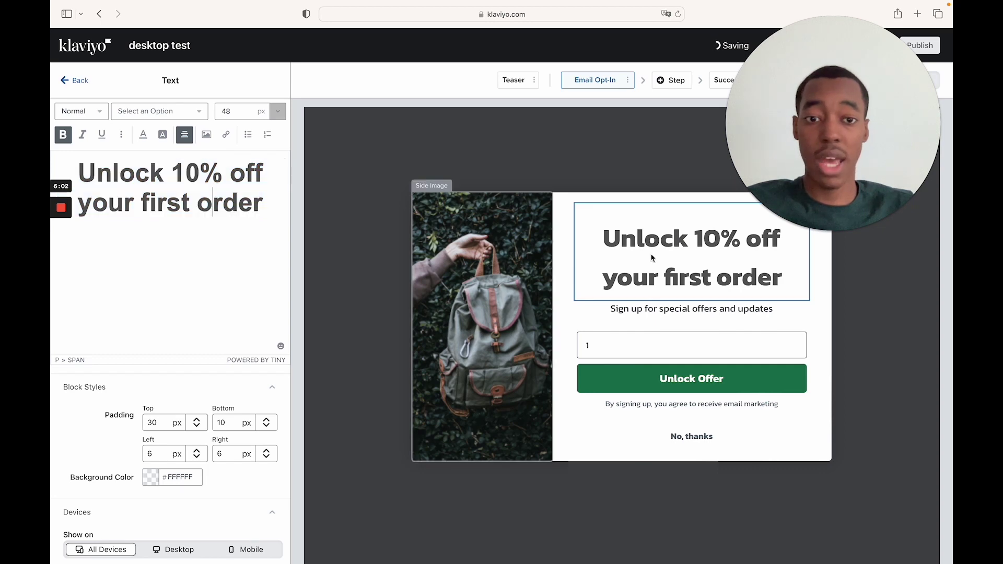
Step: Try bold and italic formatting on "offers and updates" in the popup's subheading, then remove it
left_click(723, 311)
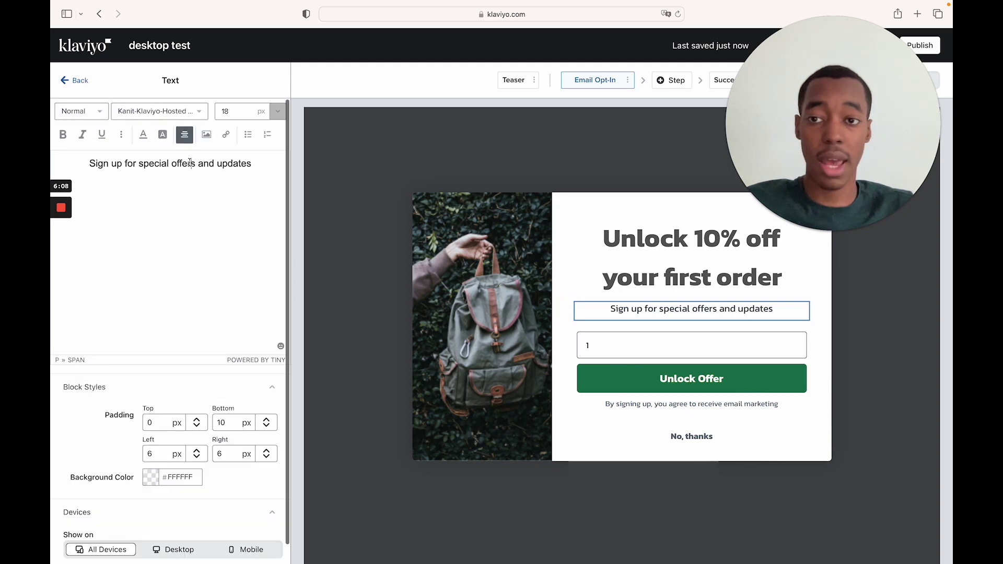
triple_click(190, 163)
double_click(190, 163)
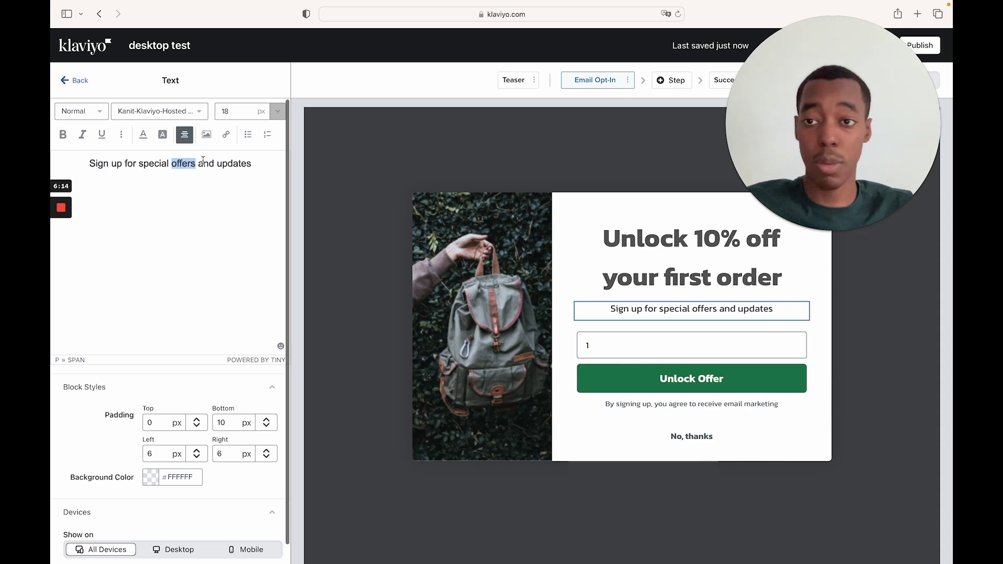
left_click(261, 162)
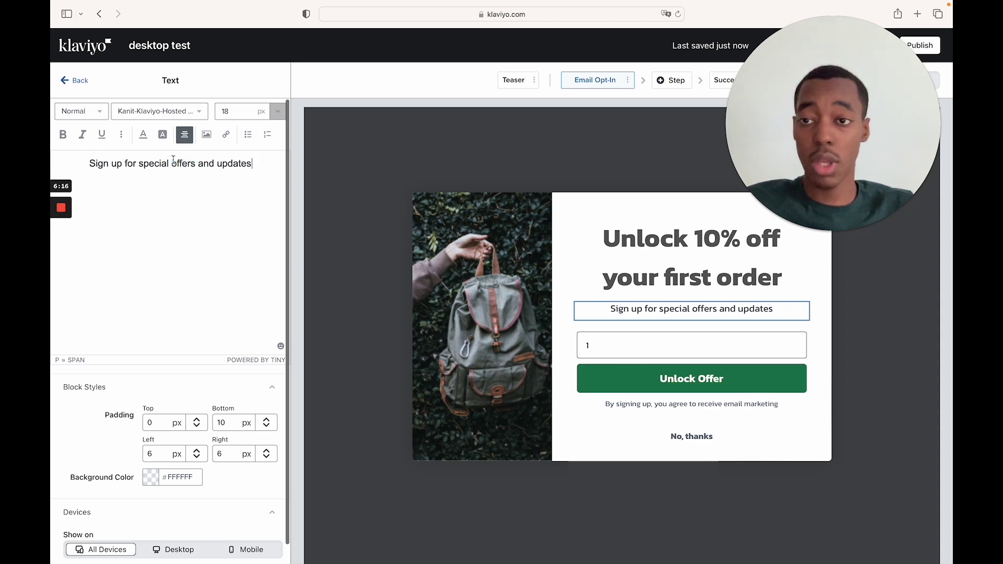
left_click_drag(172, 162, 280, 165)
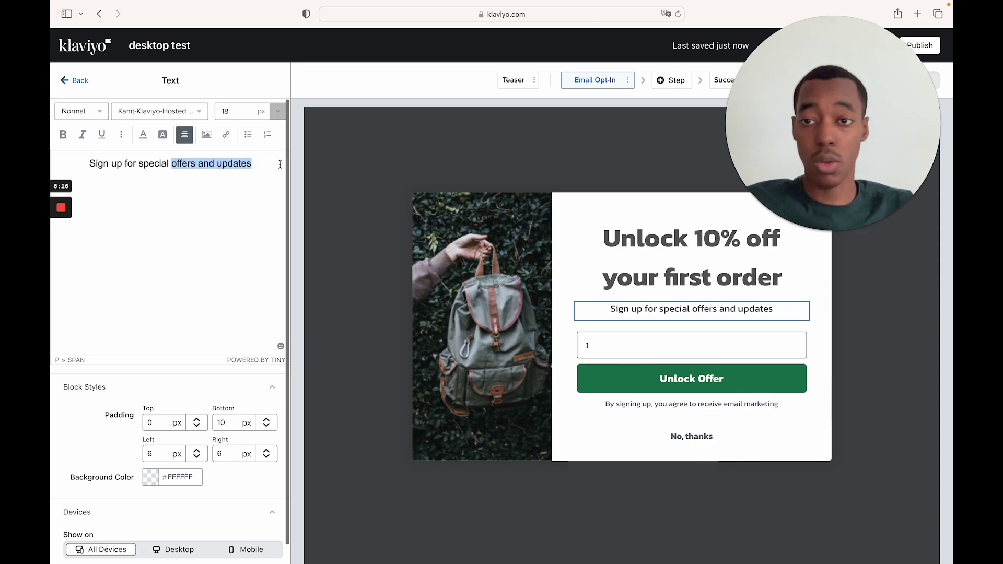
left_click(61, 133)
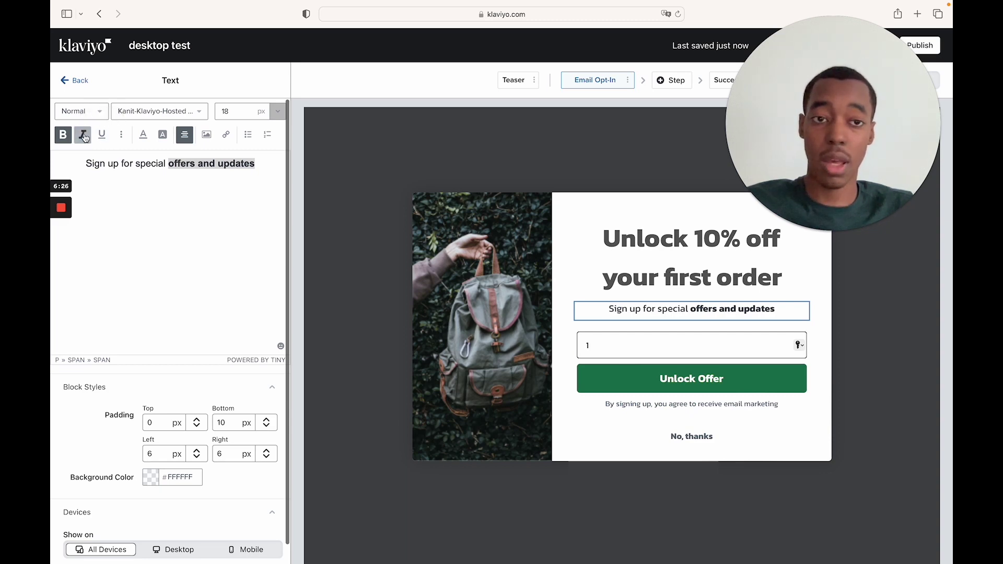
left_click(85, 137)
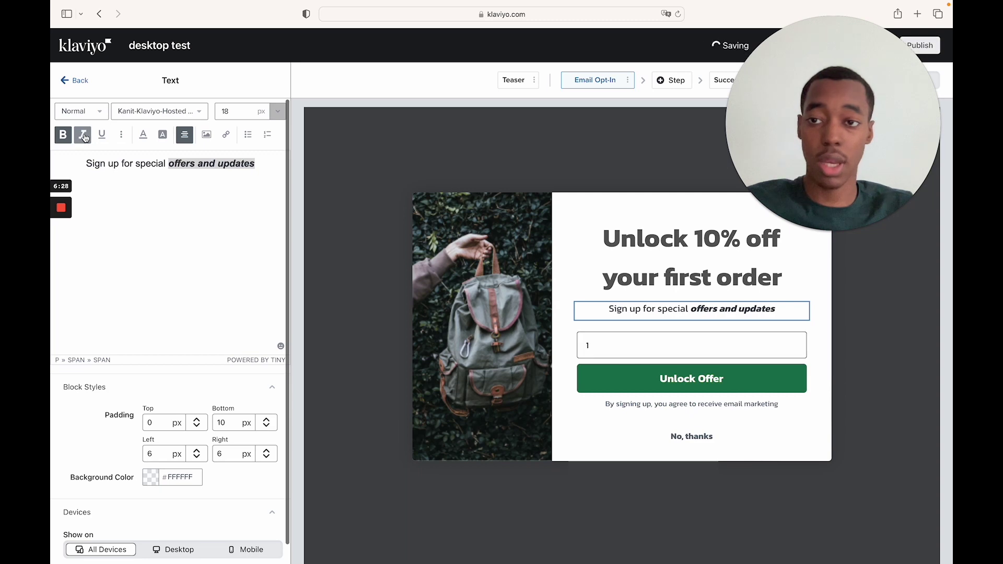
left_click(63, 135)
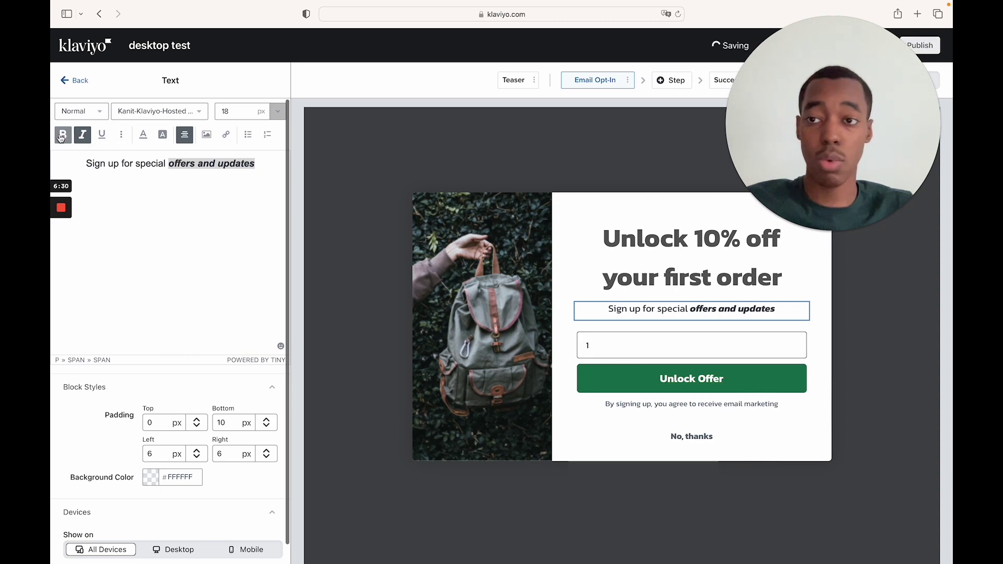
Step: Set the whole "Sign up for special offers and updates" line to the Poppins-Klaviyo-Hosted Normal 400 font at 20 px
triple_click(219, 166)
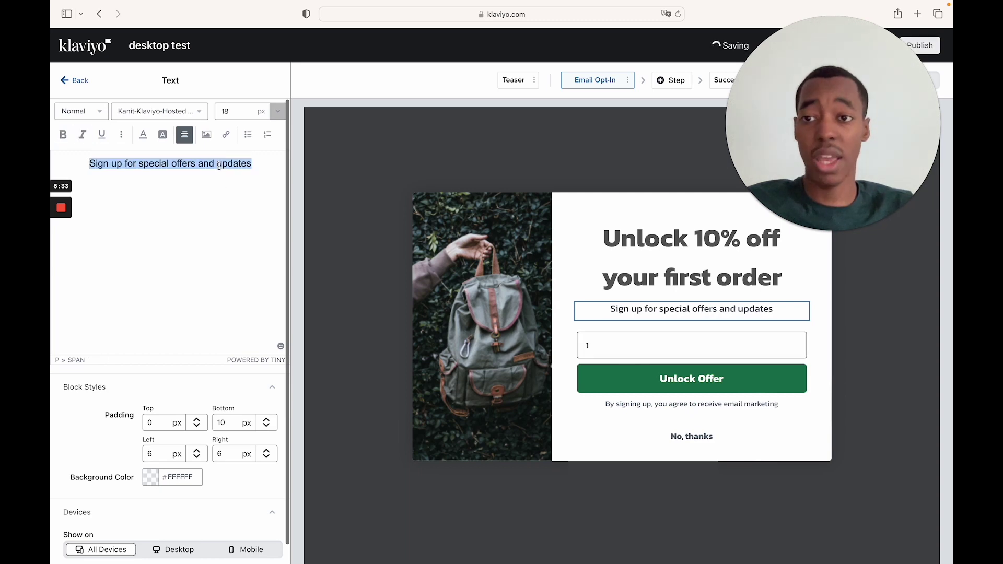
left_click(198, 116)
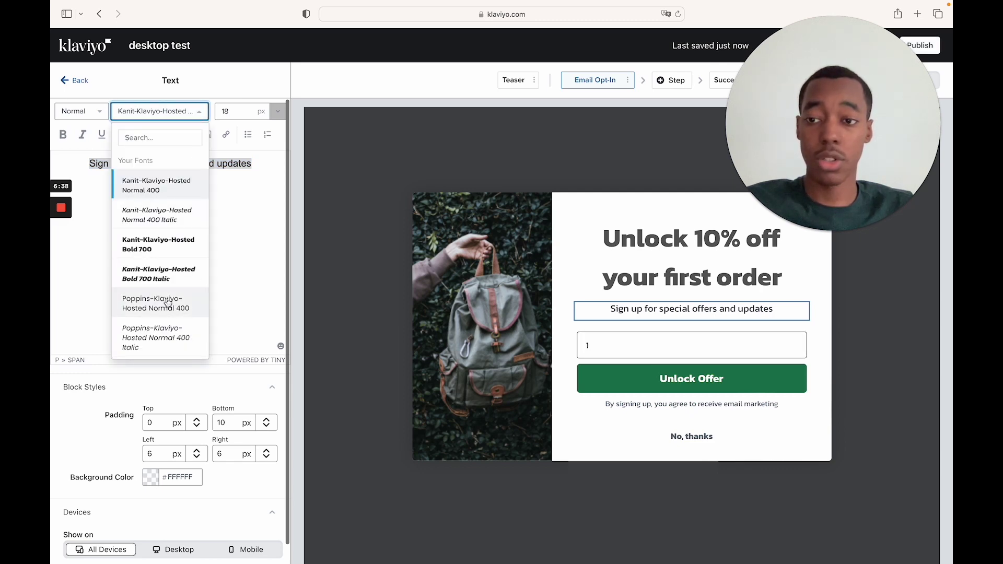
scroll(172, 303, "down", 2)
left_click(165, 255)
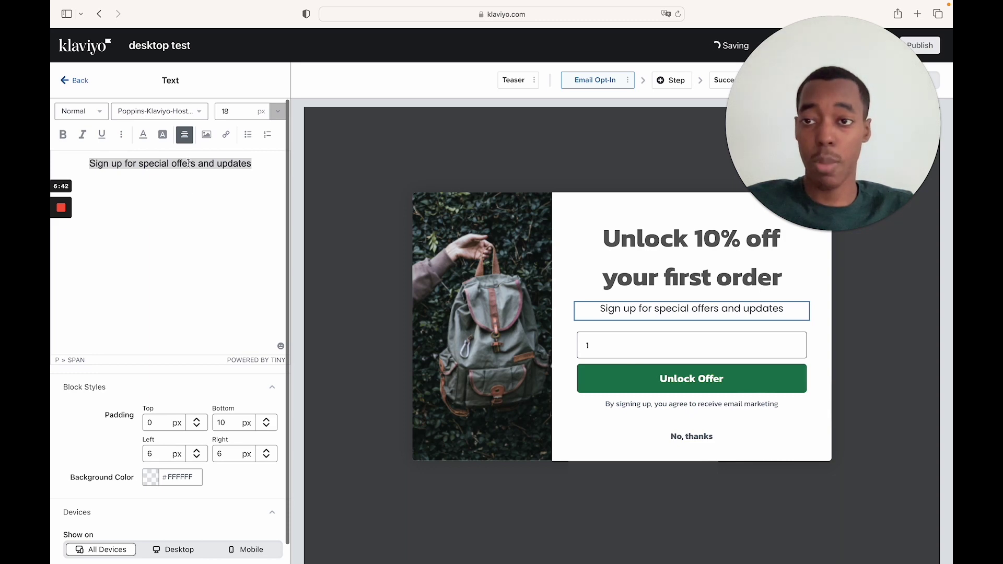
left_click(238, 108)
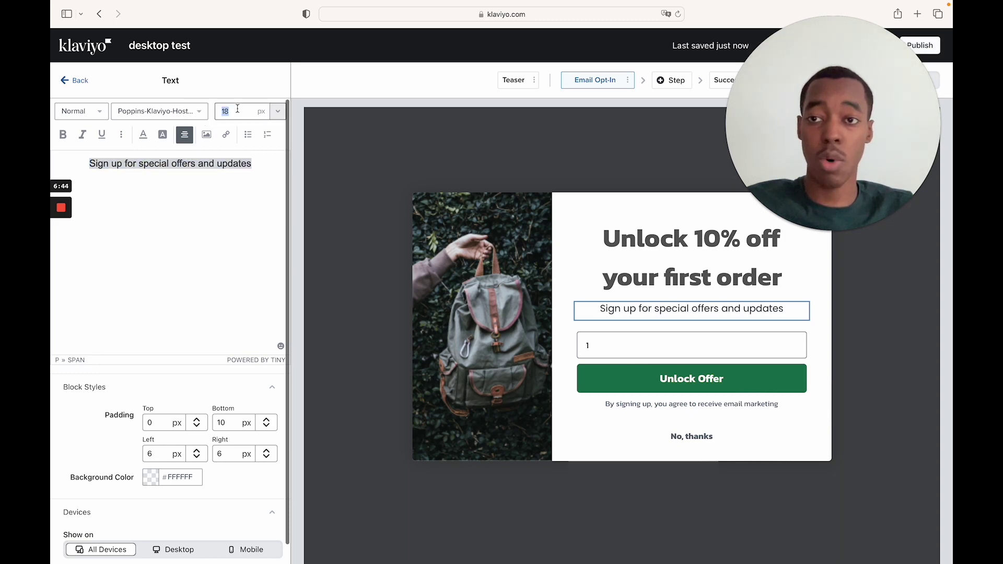
type("2")
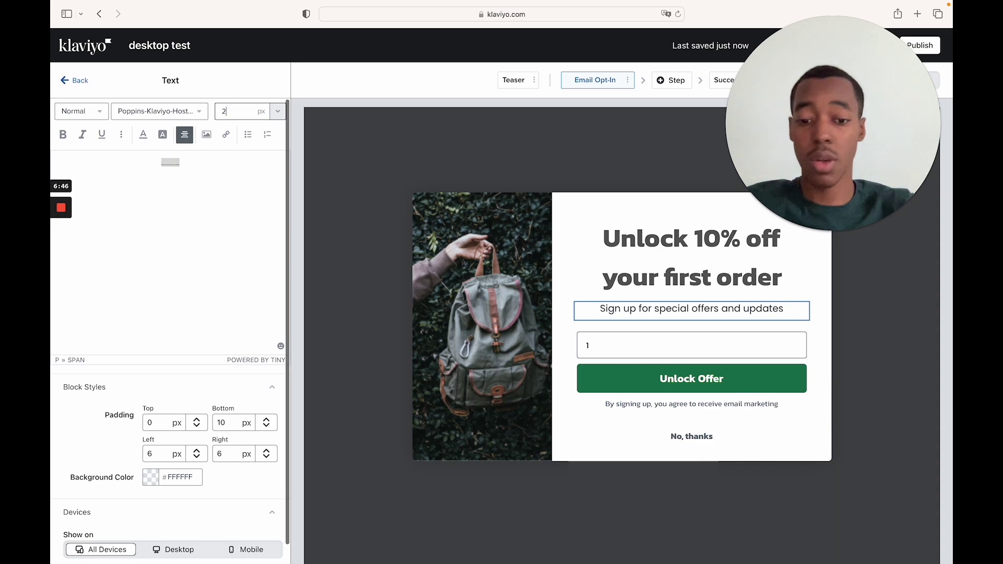
type("0")
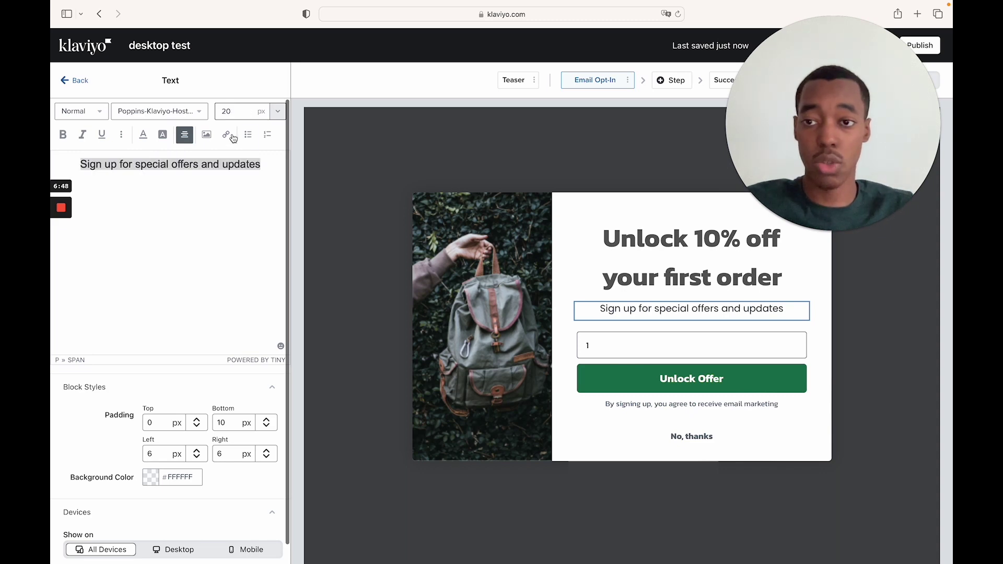
key("Return")
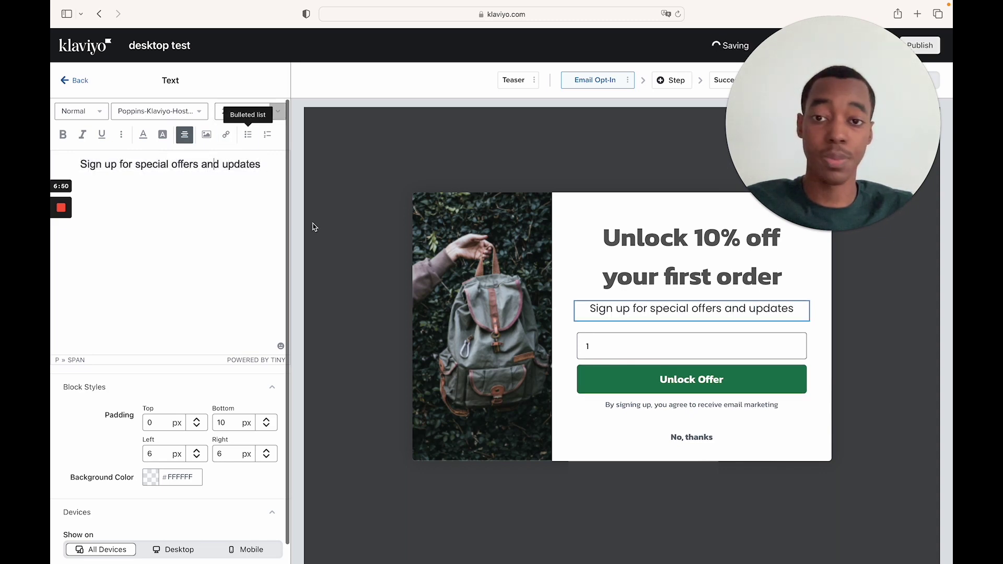
left_click(243, 310)
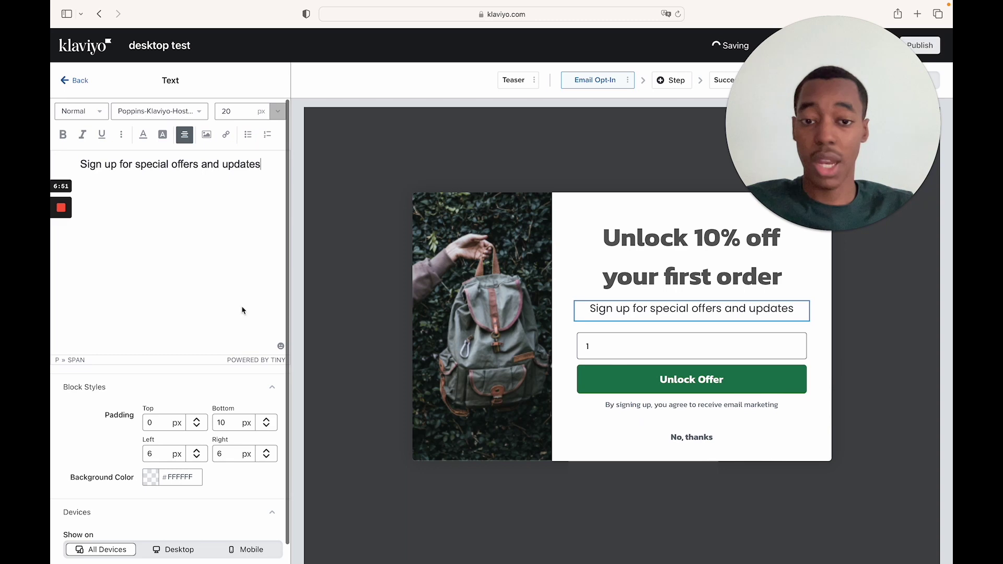
Step: Set the subheading text block's padding to 10 px at the top and 20 px at the bottom
left_click(172, 424)
double_click(172, 424)
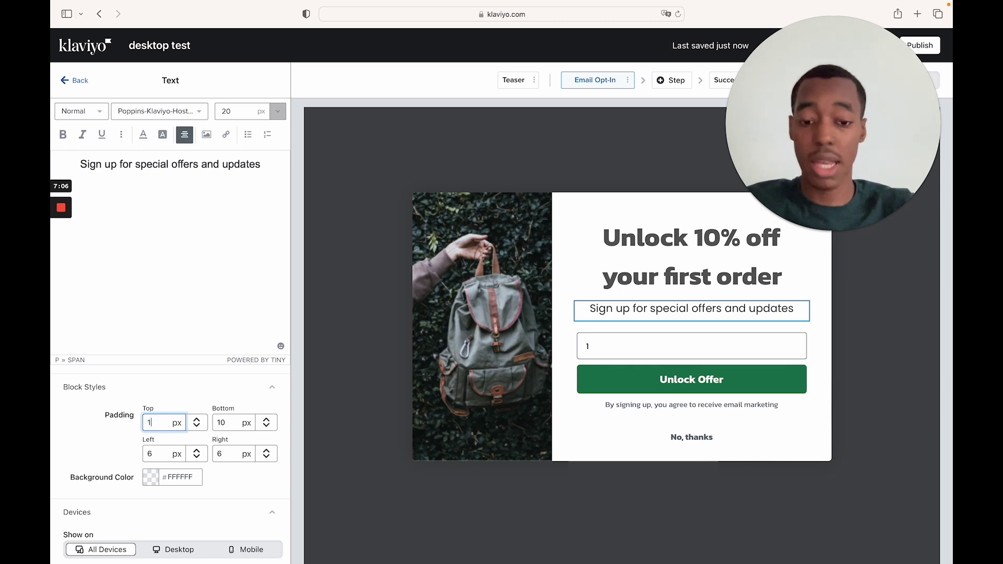
type("0")
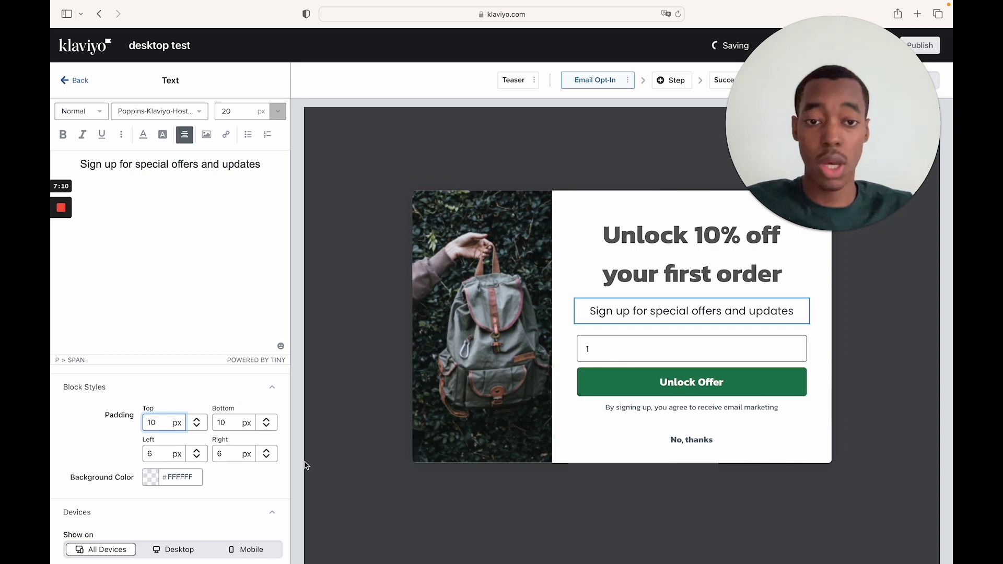
left_click(301, 426)
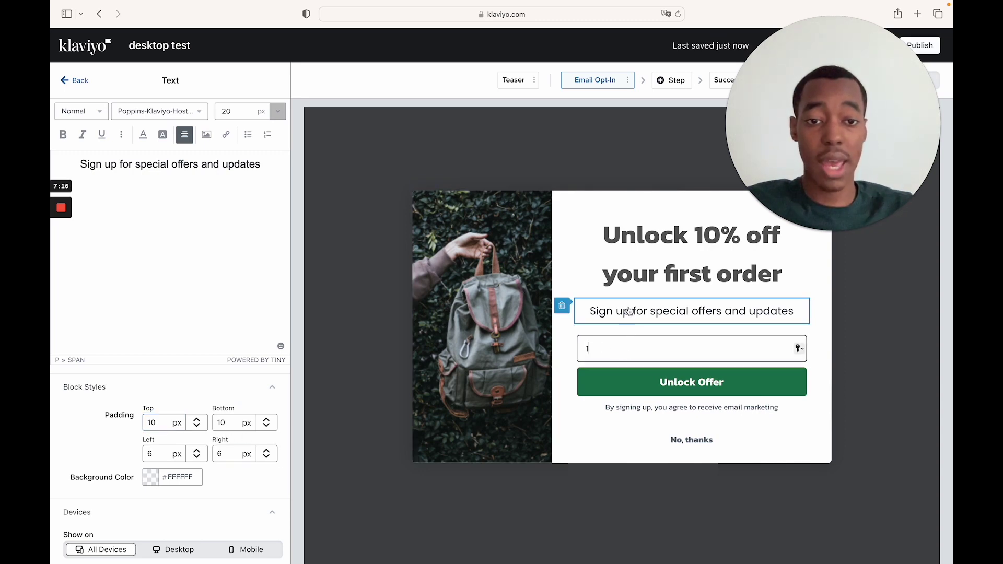
double_click(224, 421)
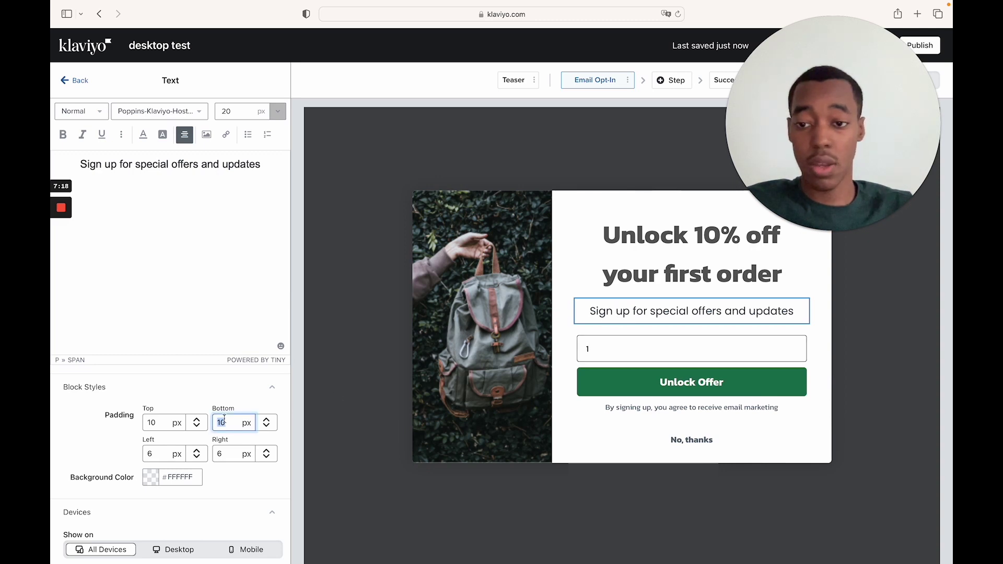
type("2")
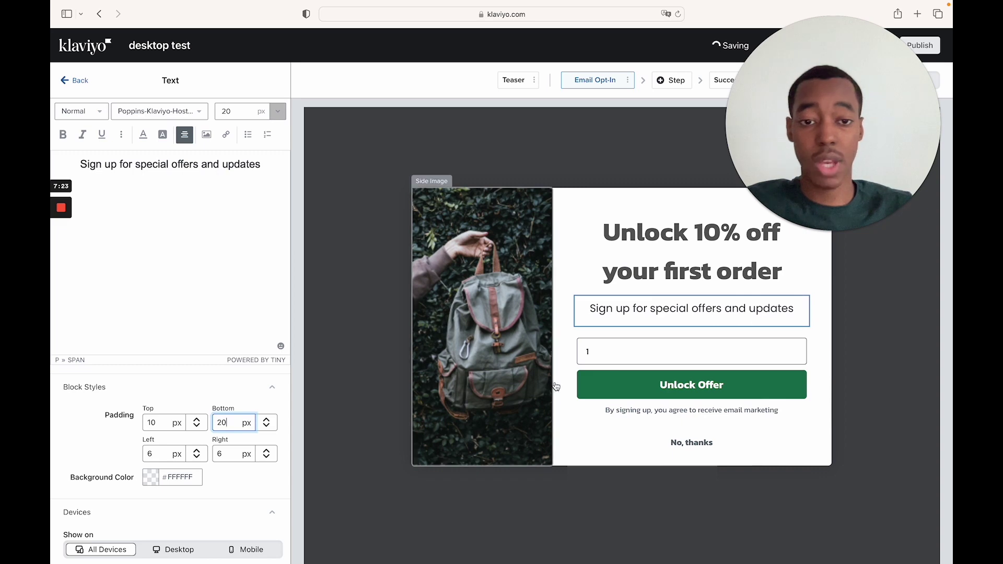
left_click(664, 339)
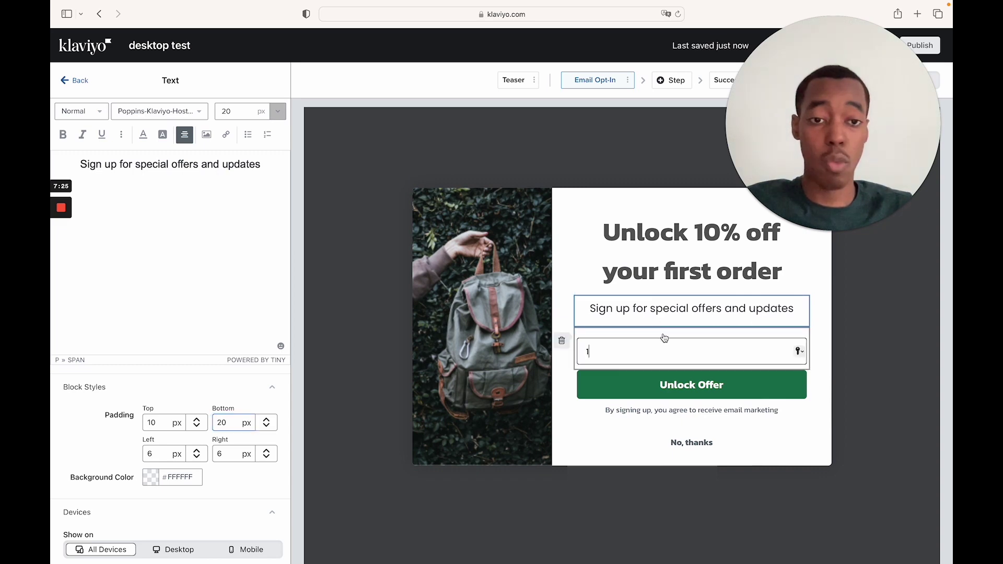
Step: Change the placeholder text of the popup's email input to "your best email"
left_click(661, 346)
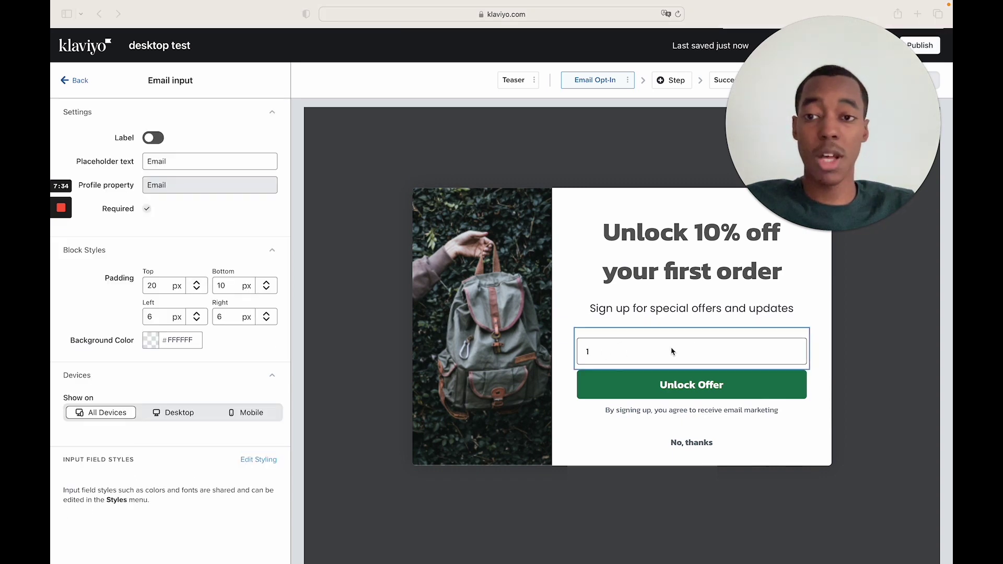
double_click(206, 165)
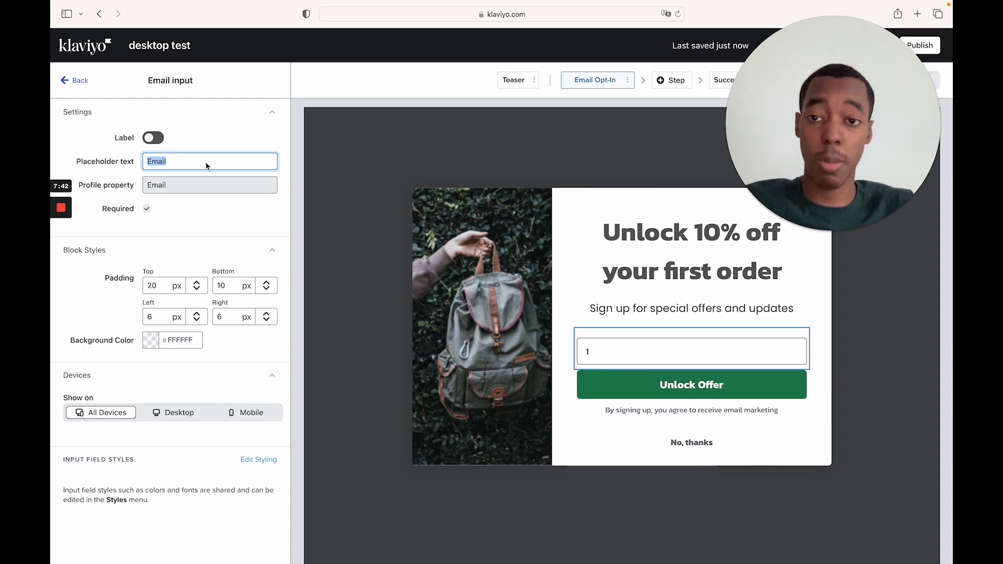
type("yo")
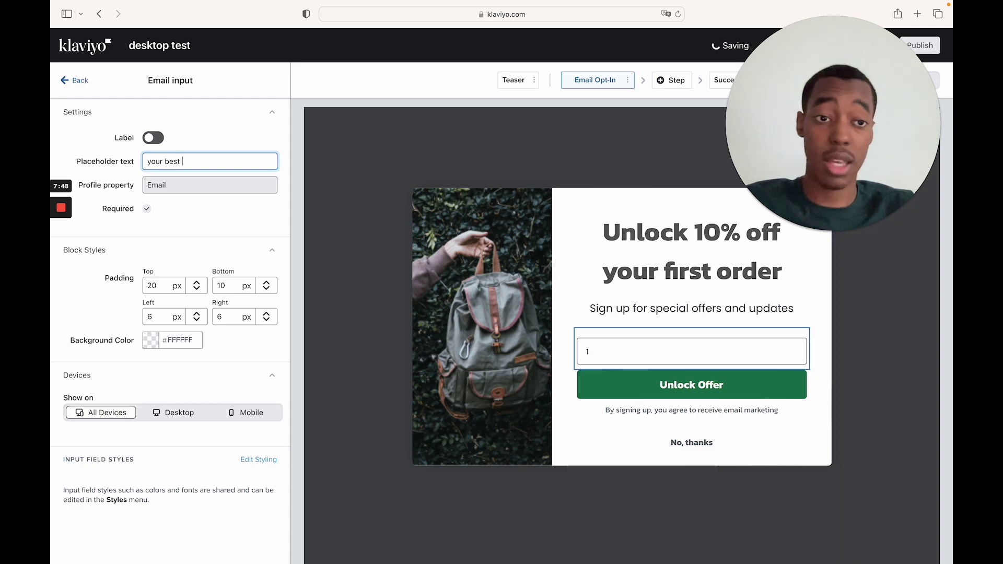
type("ur best")
type("email")
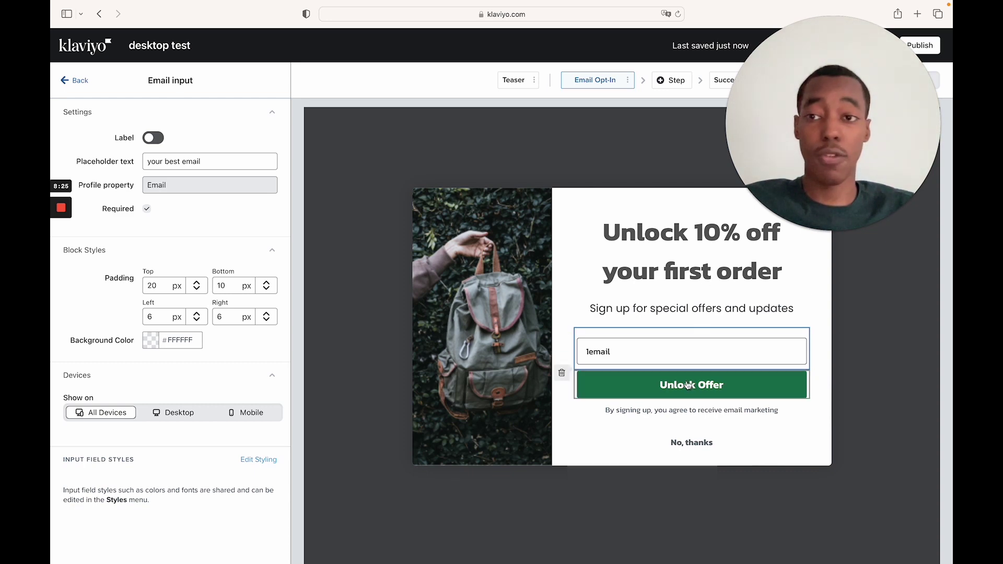
Step: Review the Unlock Offer button's submit settings and the text blocks on the Success step, and return to the Email Opt-In step
left_click(689, 386)
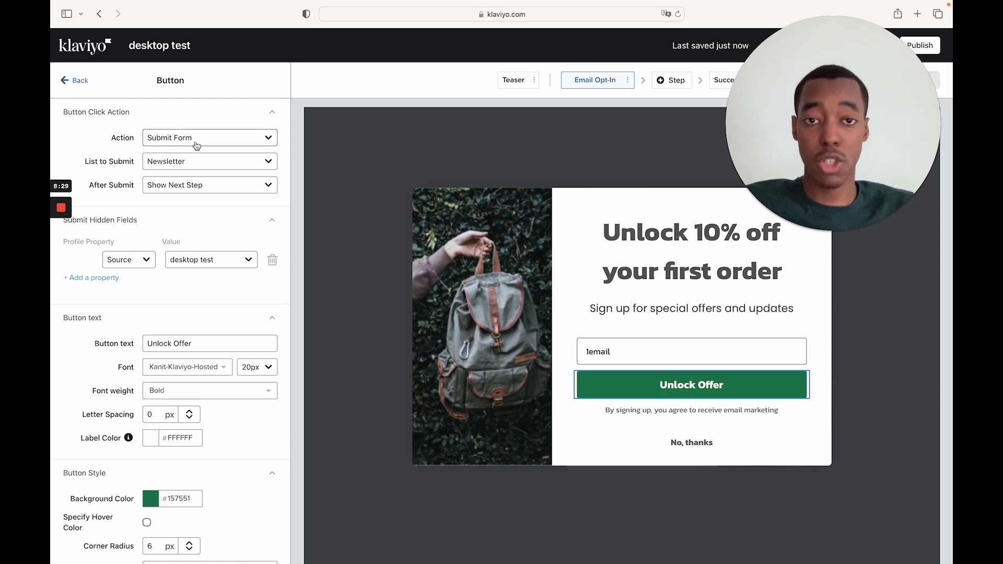
left_click_drag(861, 136, 861, 205)
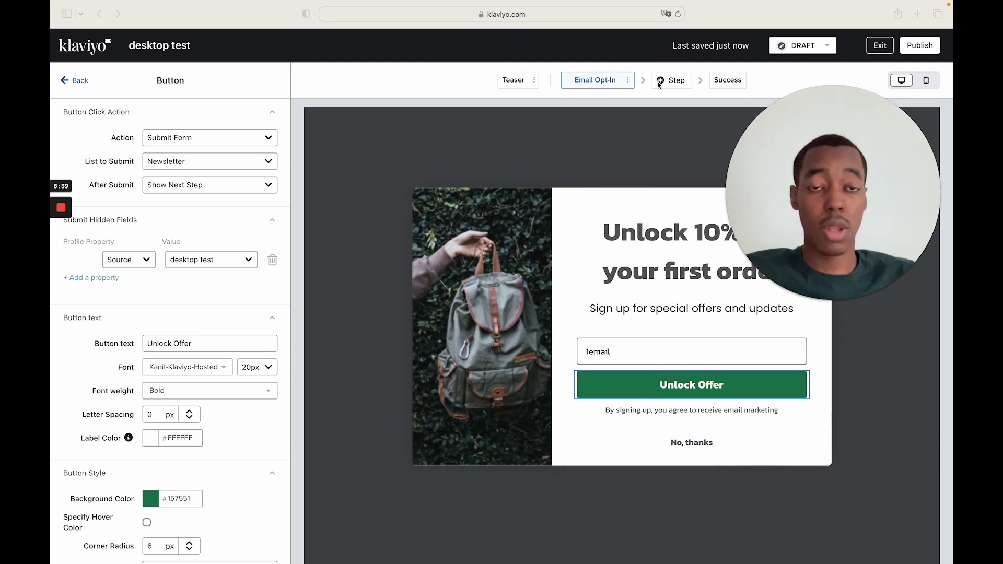
left_click(727, 81)
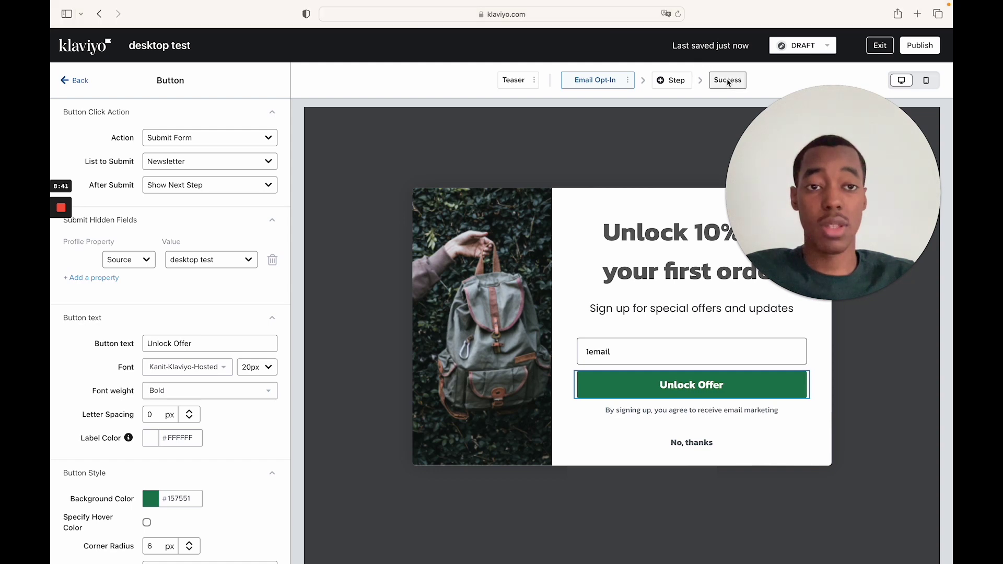
left_click(727, 81)
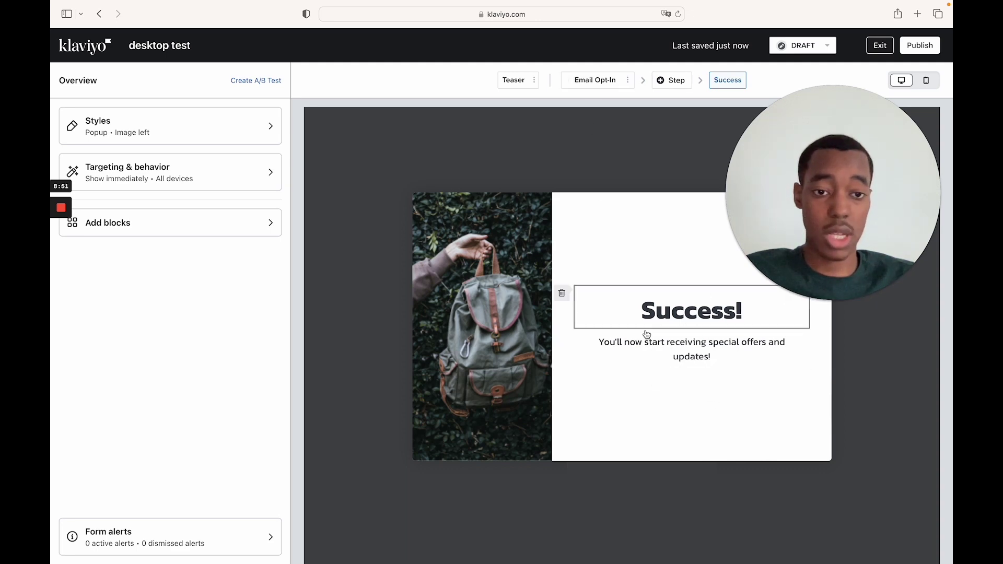
left_click(688, 313)
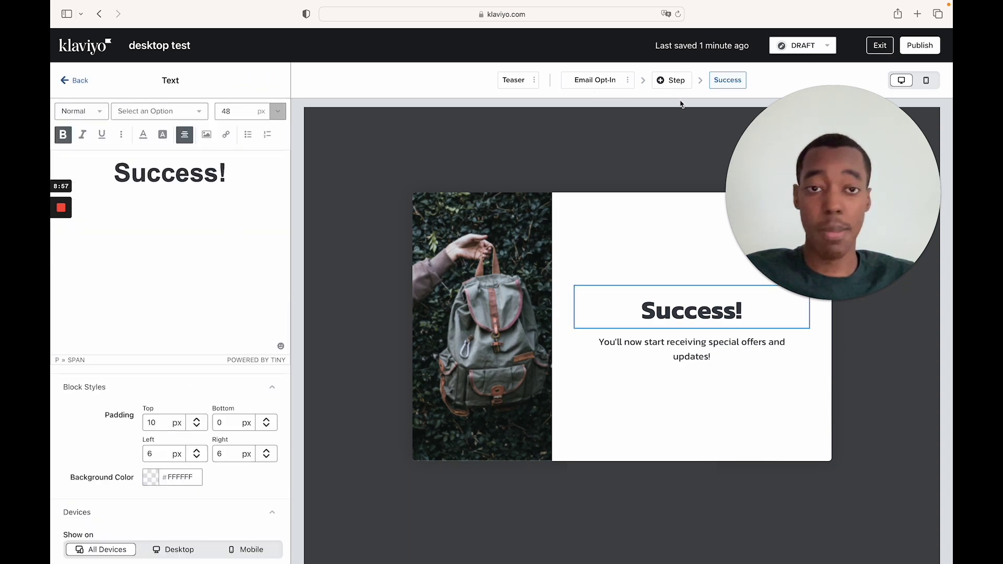
left_click(684, 351)
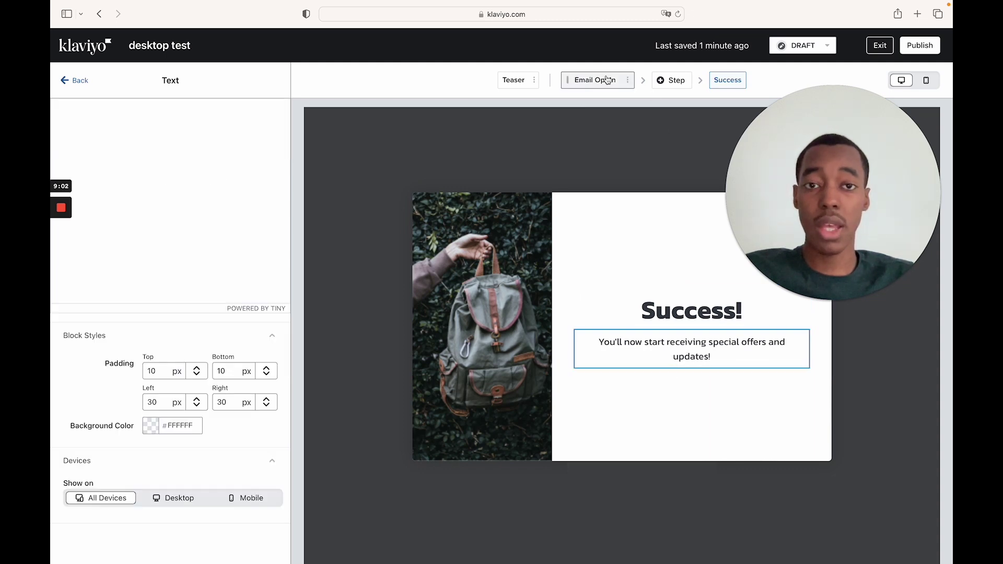
left_click(607, 79)
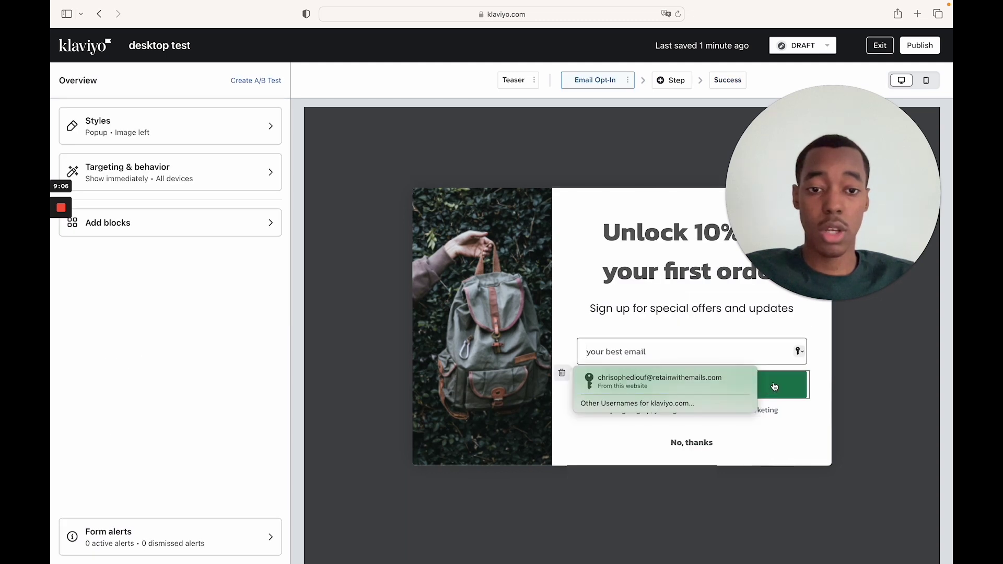
Step: Choose Newsletter as the list that the Unlock Offer button submits to
left_click(774, 387)
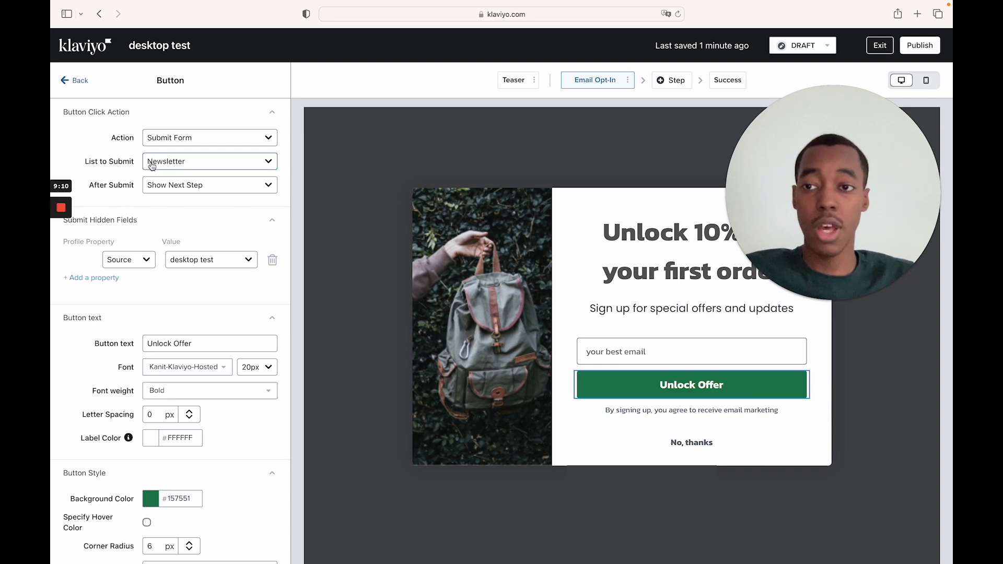
left_click(188, 162)
left_click(207, 164)
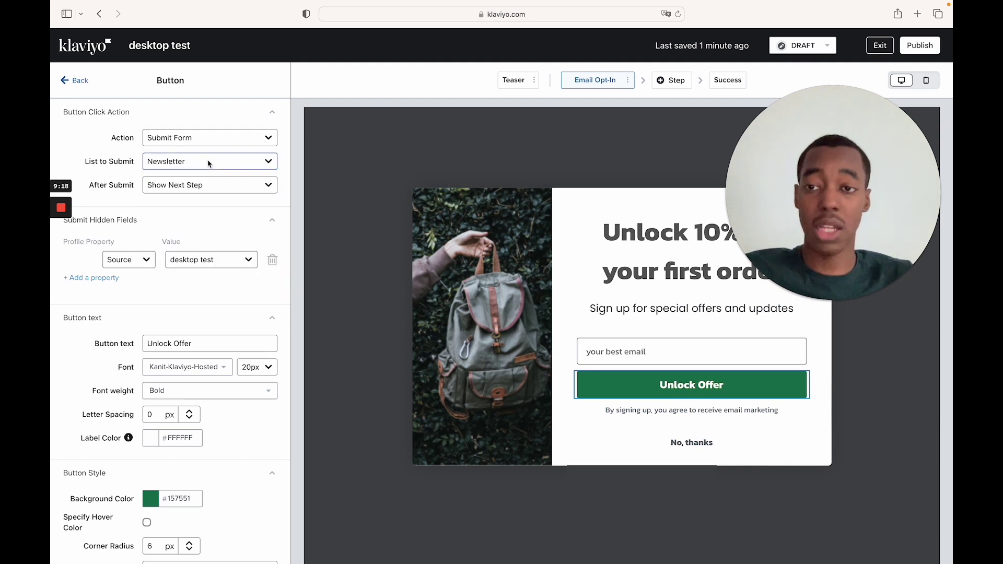
left_click(208, 163)
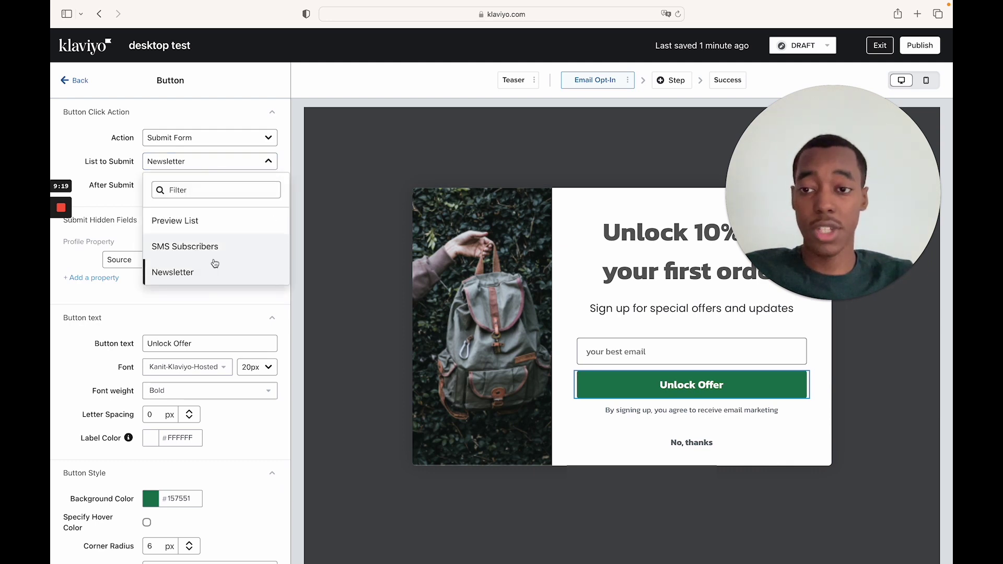
left_click(208, 281)
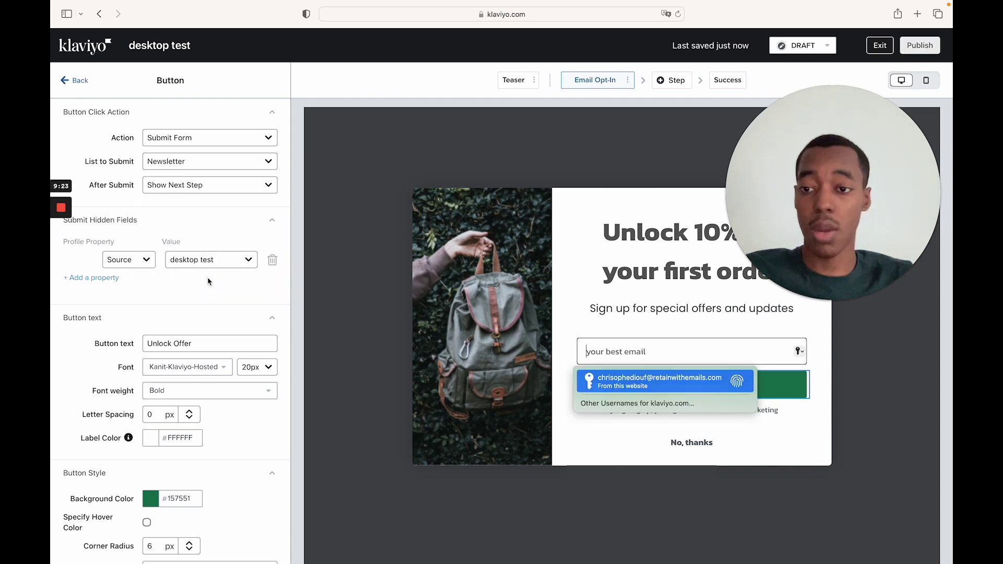
scroll(208, 281, "down", 2)
left_click(177, 286)
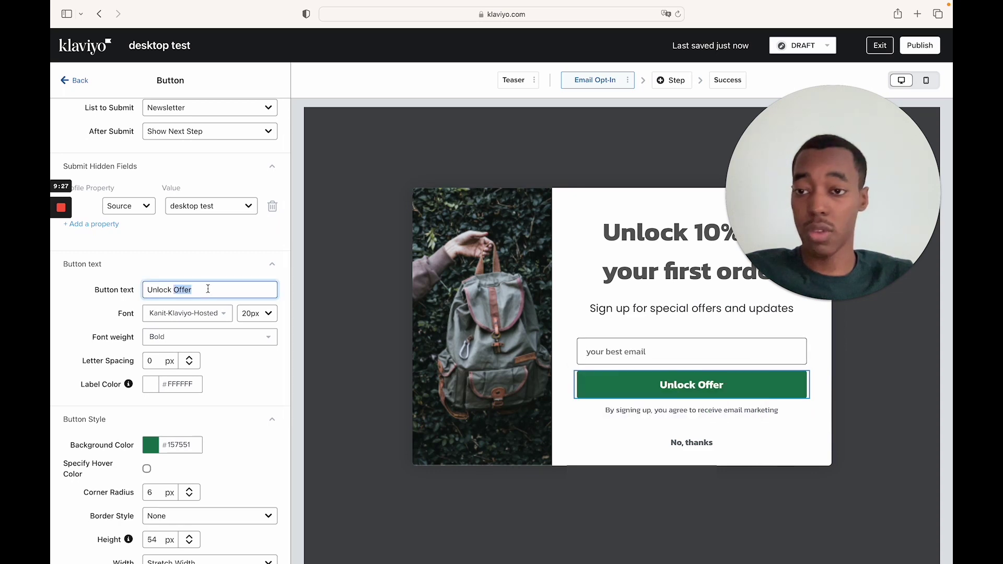
triple_click(194, 289)
double_click(208, 289)
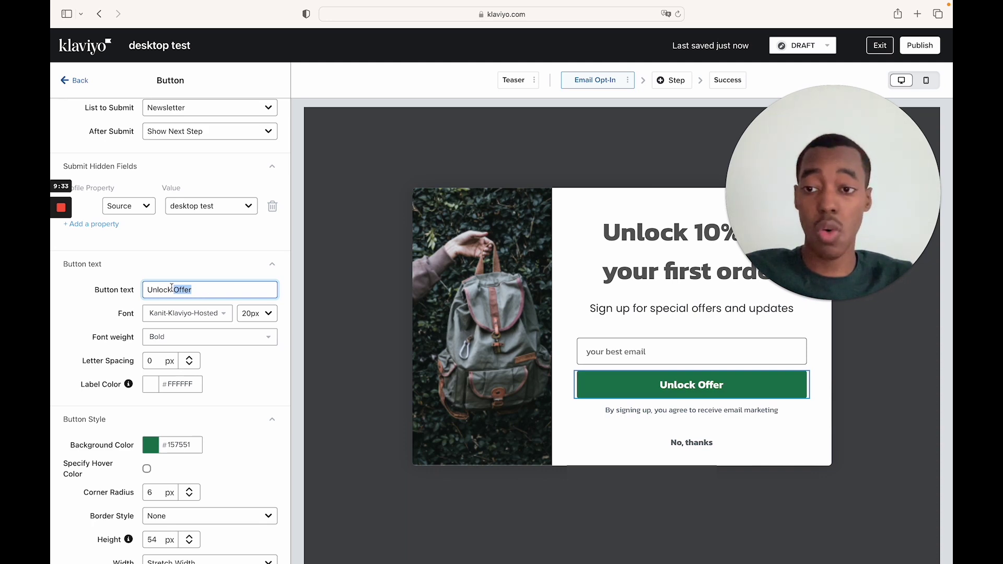
Step: Try bright green #00A86A and dark blue #1000AF as the Unlock Offer button's background color
scroll(214, 368, "down", 3)
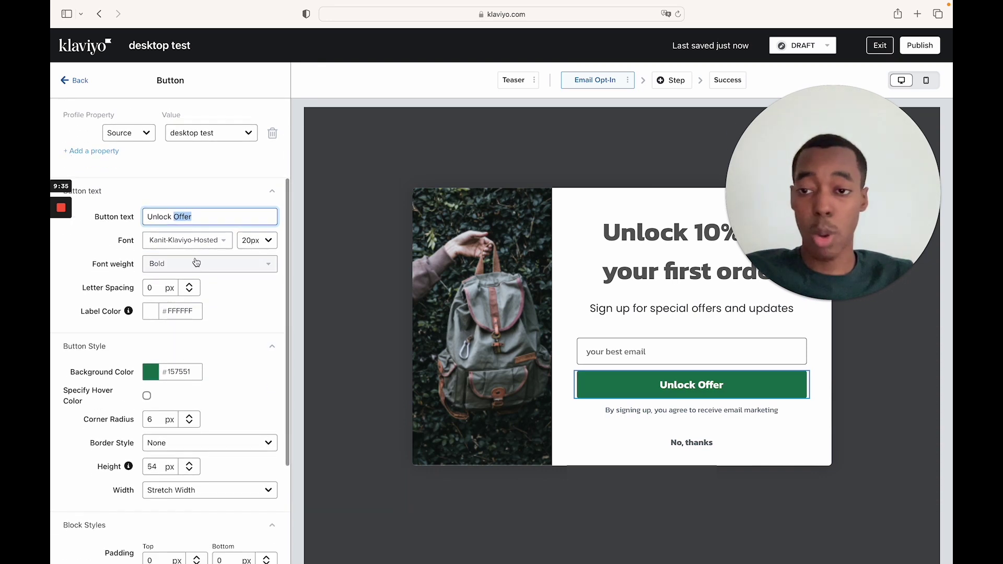
scroll(232, 330, "down", 3)
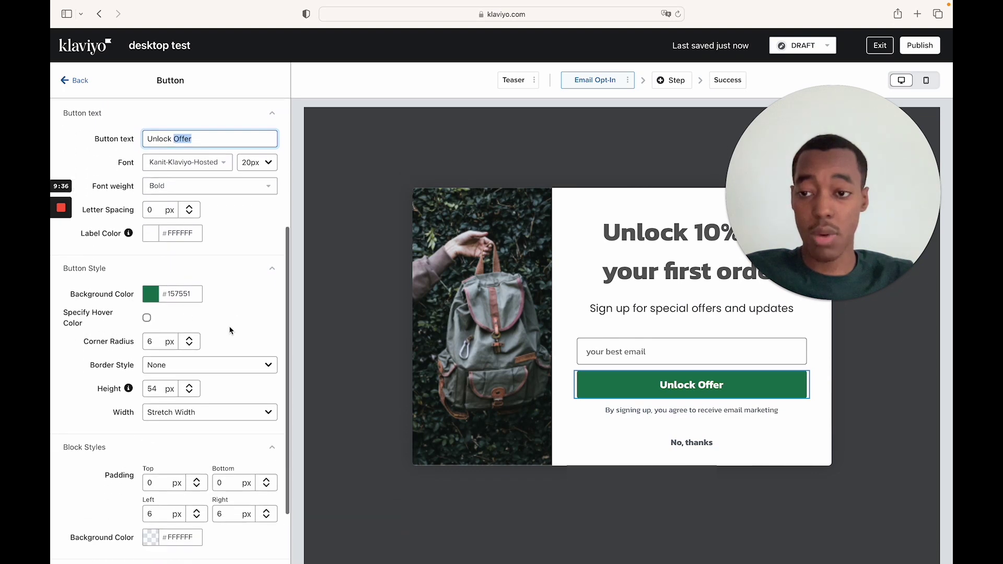
left_click(151, 295)
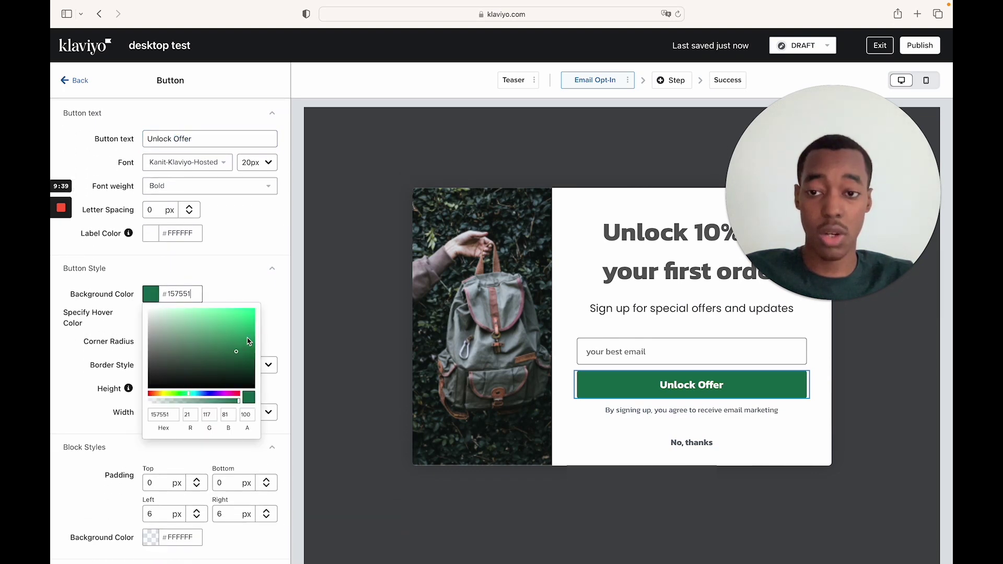
left_click_drag(250, 341, 255, 332)
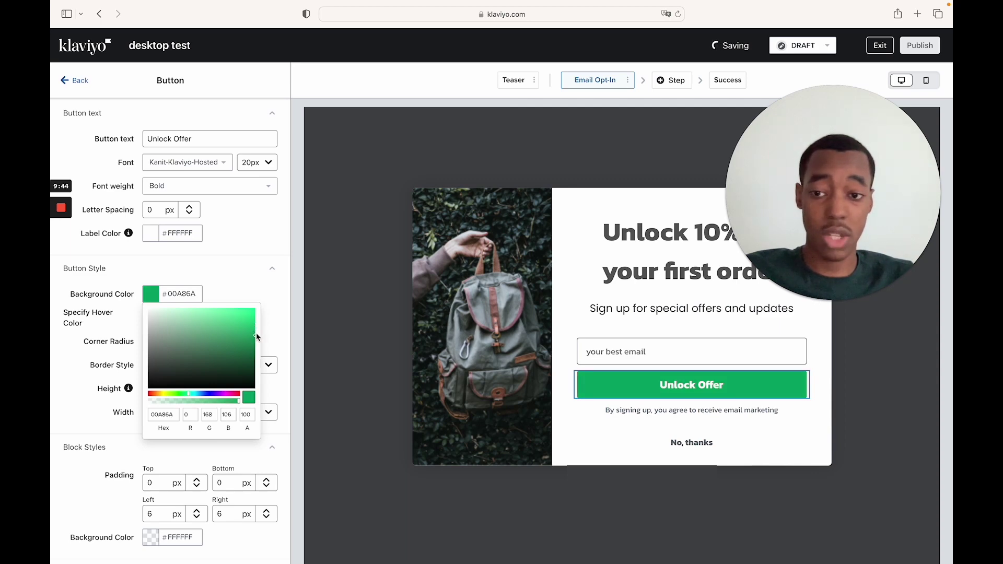
left_click(212, 397)
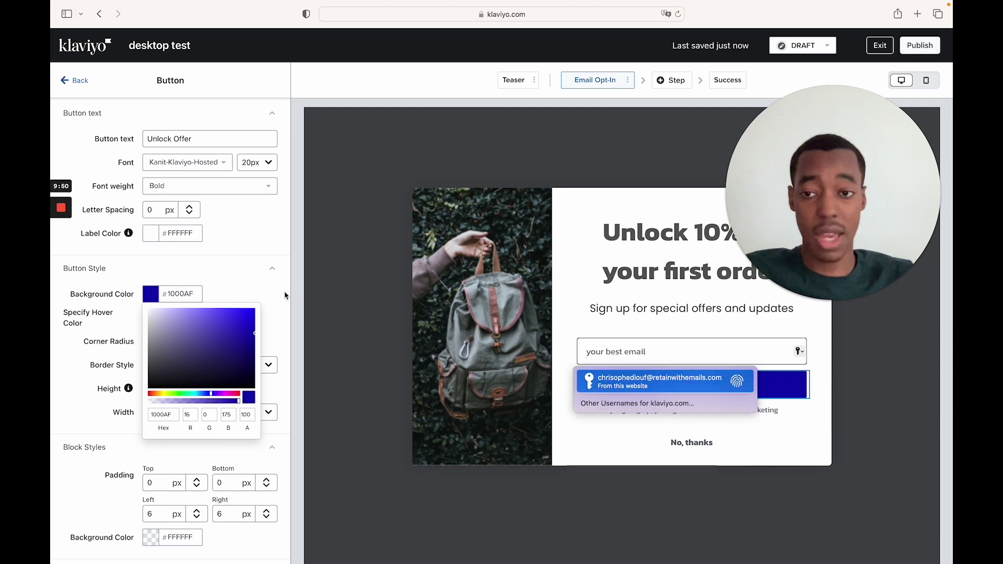
left_click(272, 312)
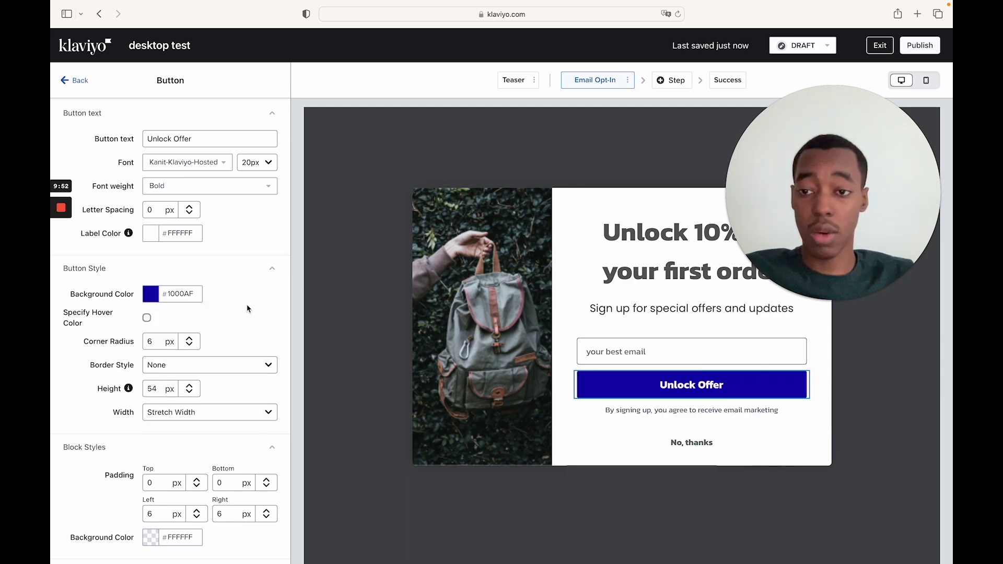
Step: Set the Unlock Offer button's background color to black #000000
double_click(173, 294)
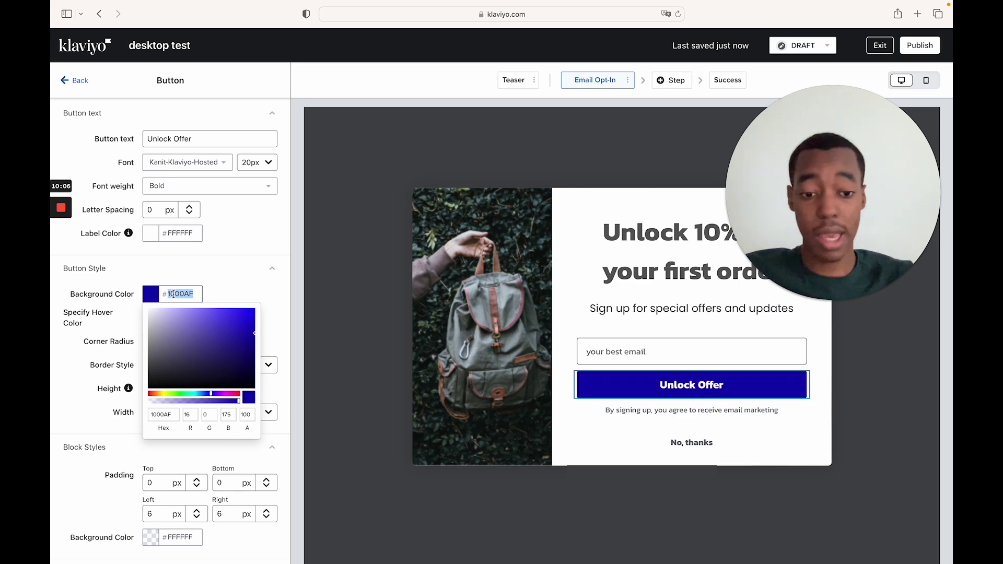
type("000000")
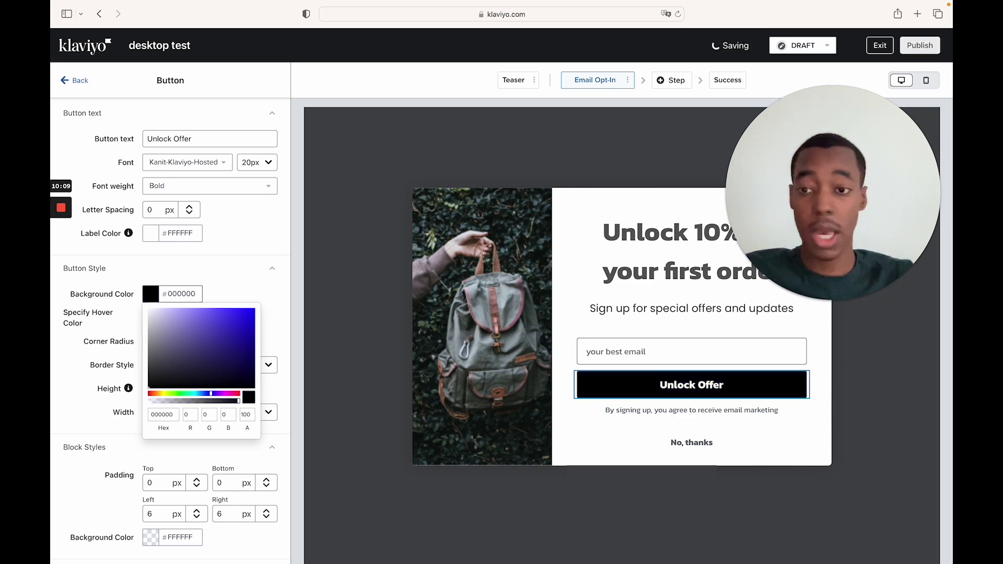
left_click(149, 280)
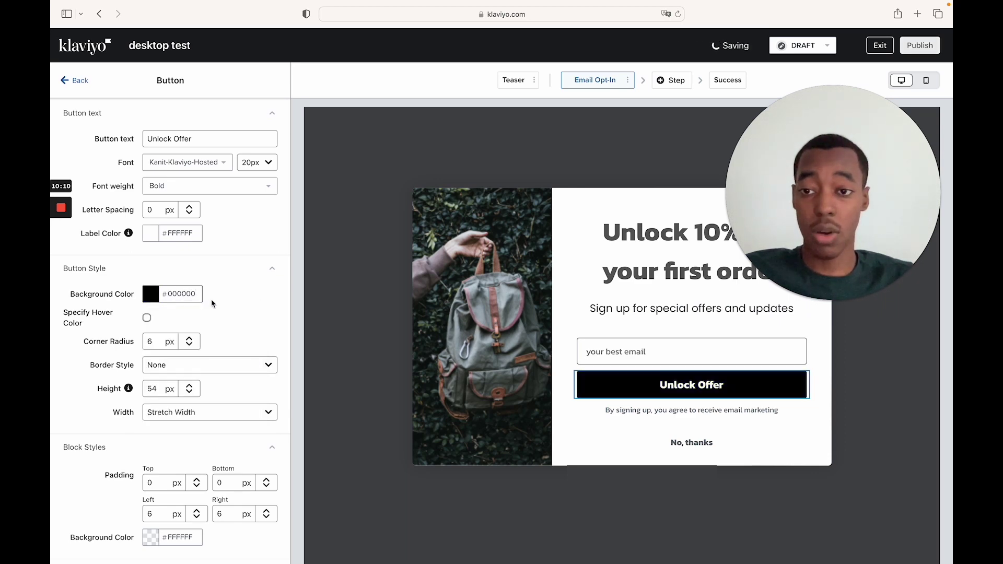
scroll(217, 306, "down", 3)
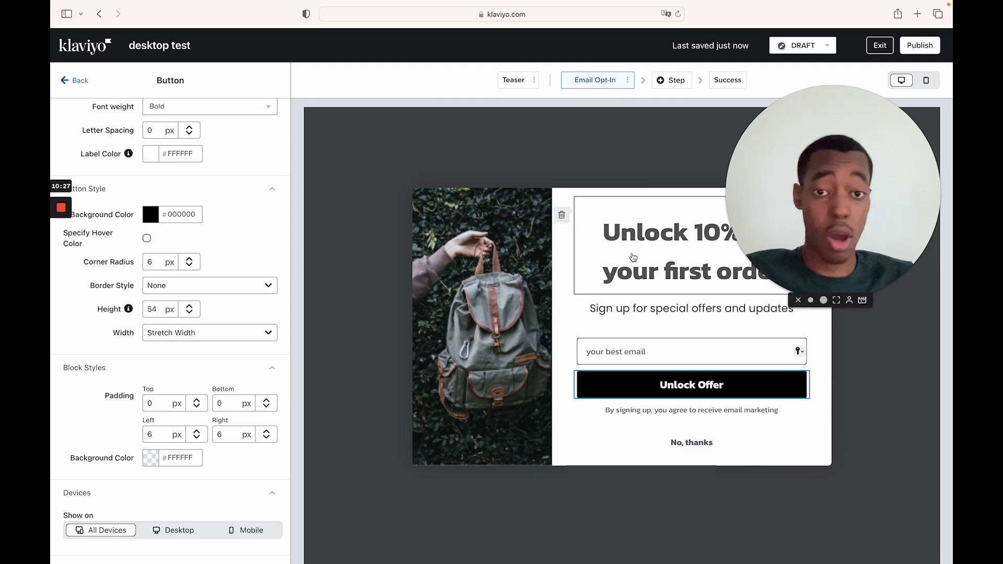
Step: Set the background color of the "Unlock 10% off your first order" headline block to red #FF0B0B
left_click(634, 257)
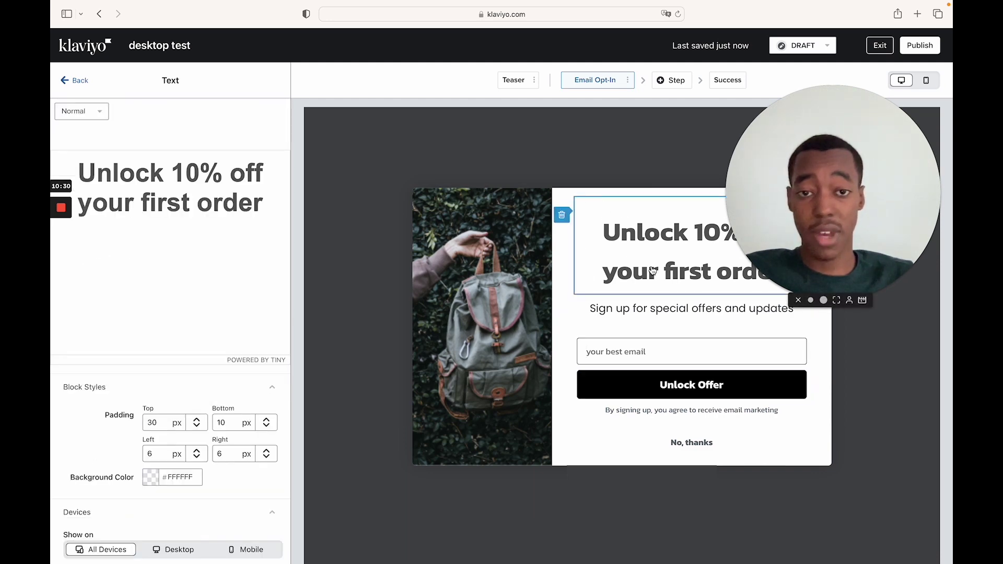
scroll(250, 311, "down", 1)
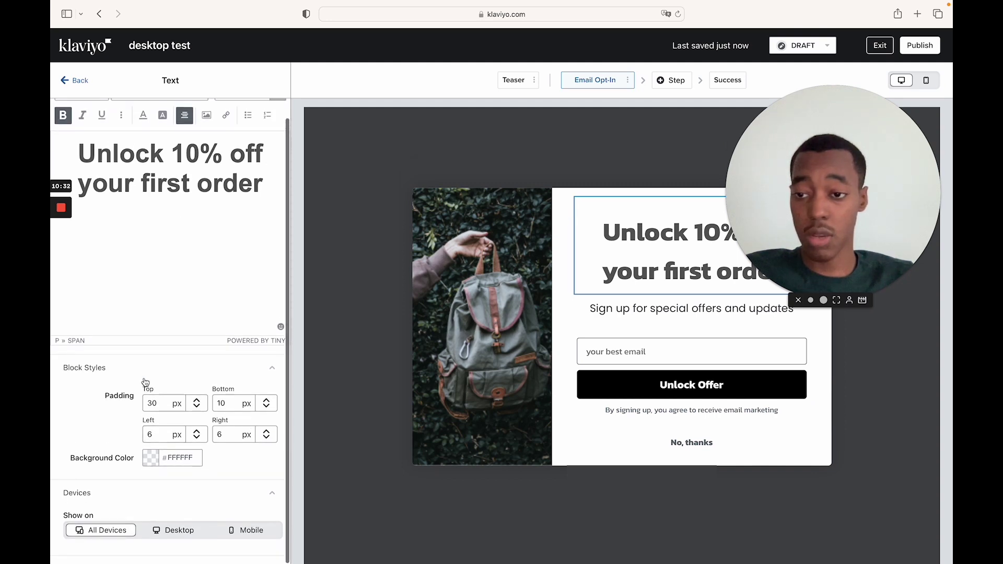
left_click(150, 460)
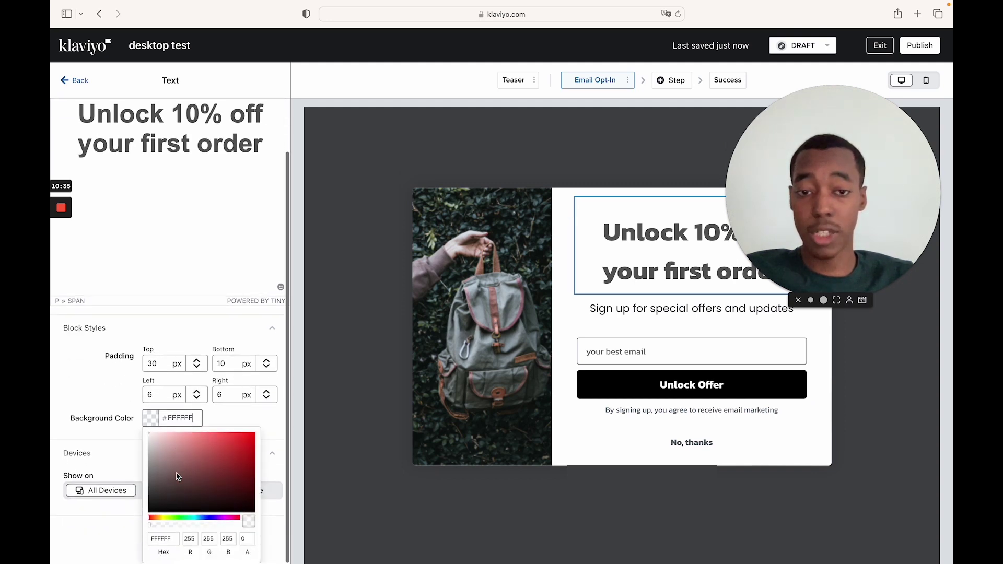
left_click(236, 466)
left_click_drag(218, 434, 252, 439)
left_click(151, 458)
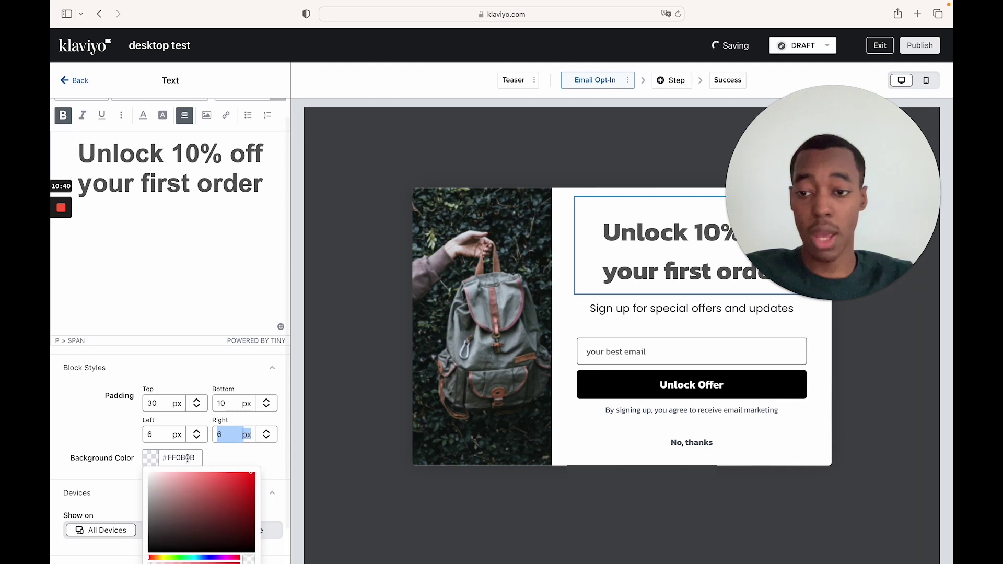
Step: Raise the opacity of the headline block's red background to 100
scroll(202, 496, "down", 1)
left_click(251, 434)
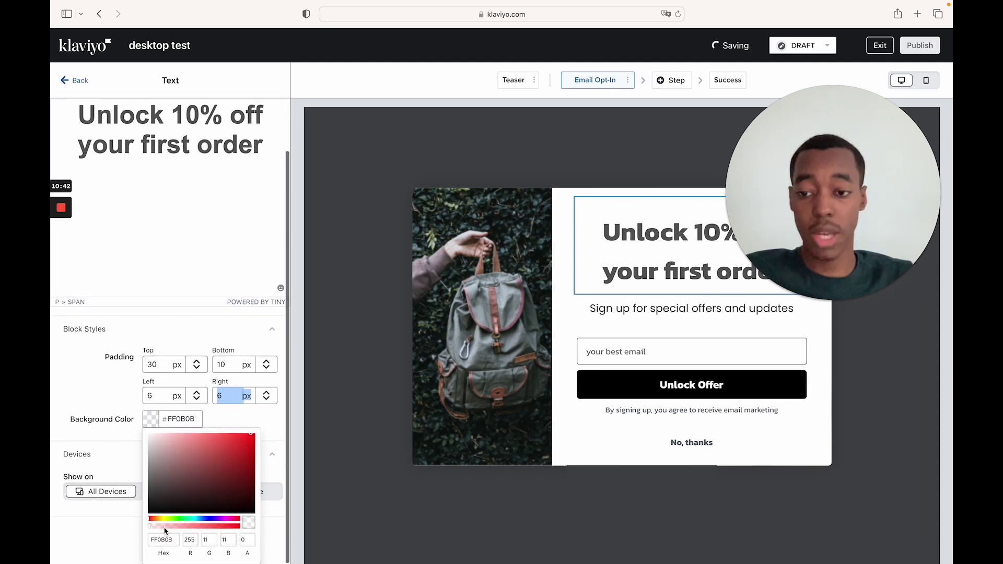
left_click(211, 526)
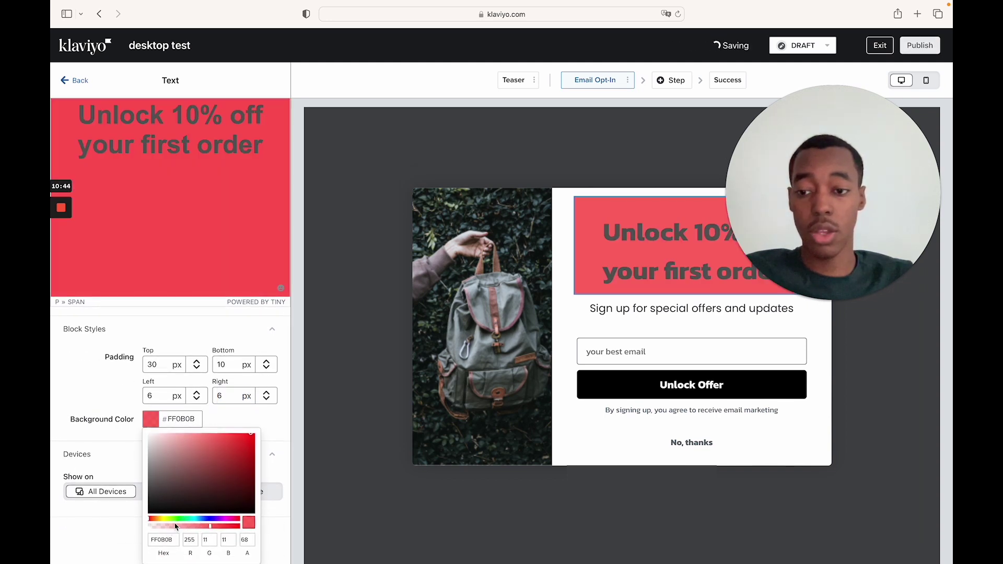
left_click(212, 526)
left_click(228, 526)
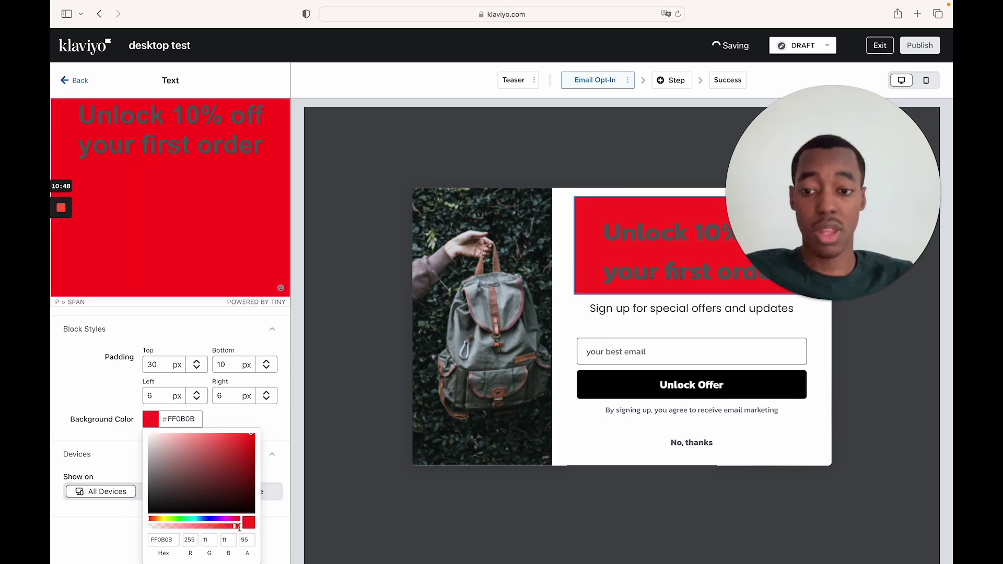
left_click(239, 527)
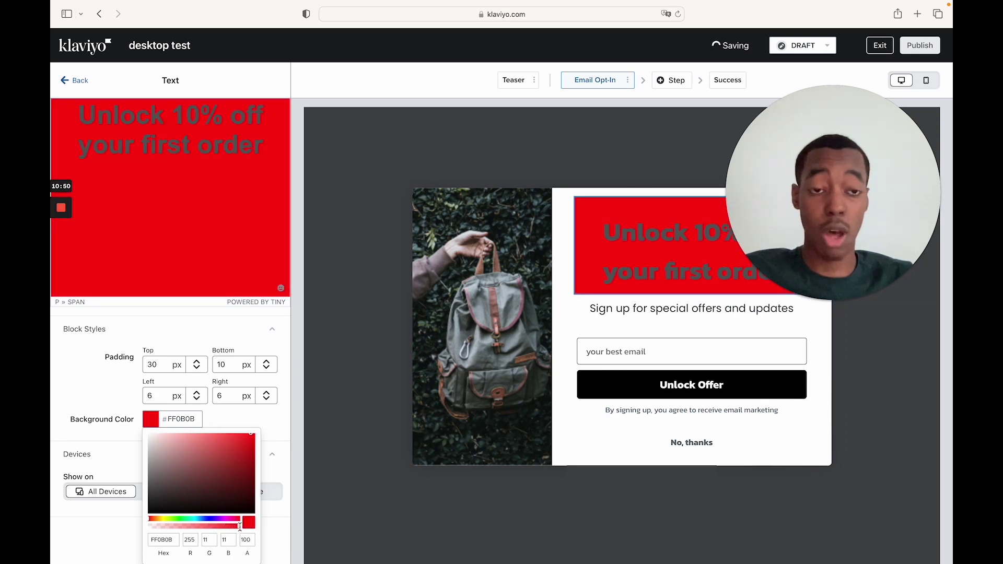
Step: Remove the red background from the headline block by making its background color fully transparent
left_click(175, 528)
left_click(176, 514)
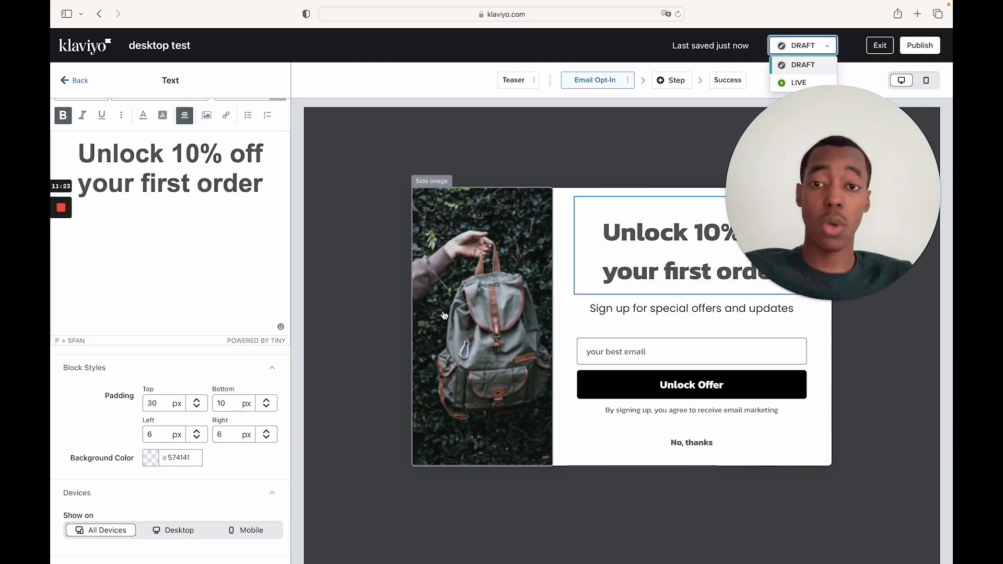
Step: Look at the upload options for replacing the popup's side image and at the form's Draft and Live status options
left_click(444, 315)
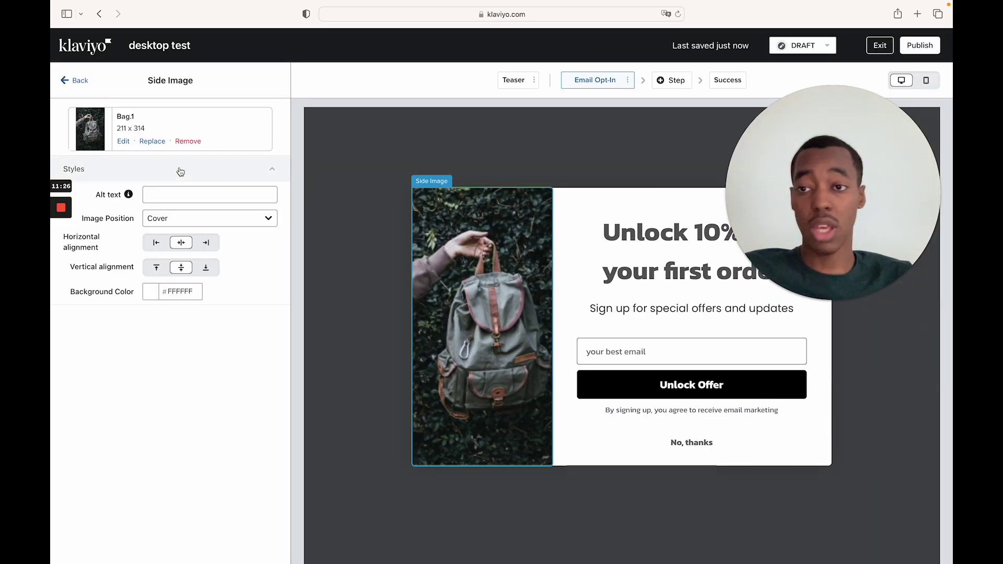
left_click(161, 146)
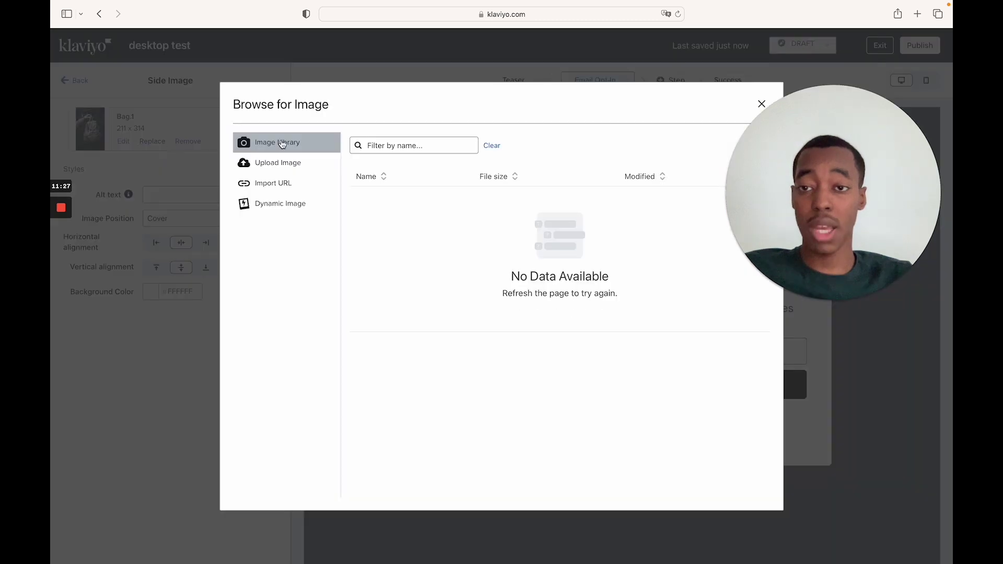
left_click(295, 167)
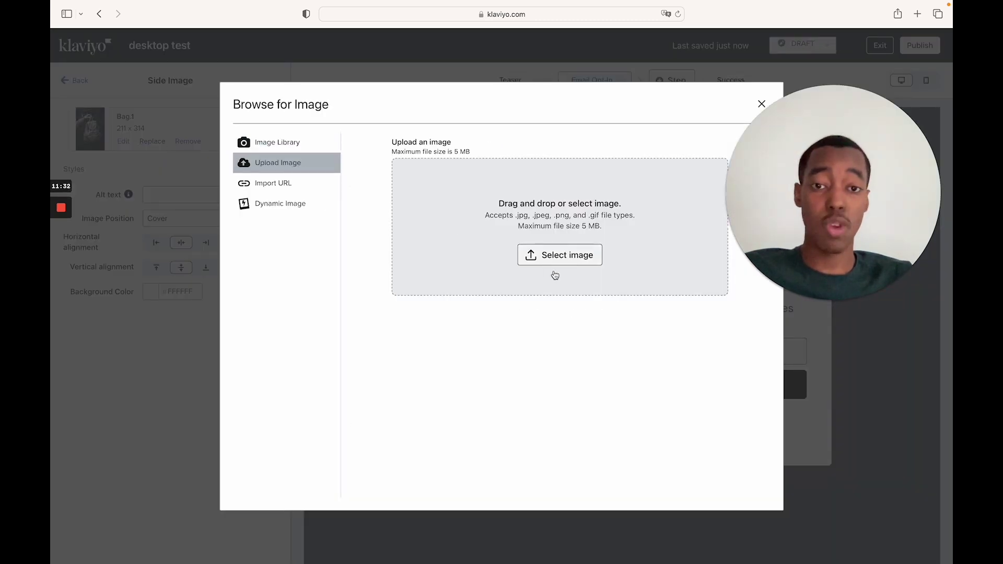
left_click(760, 105)
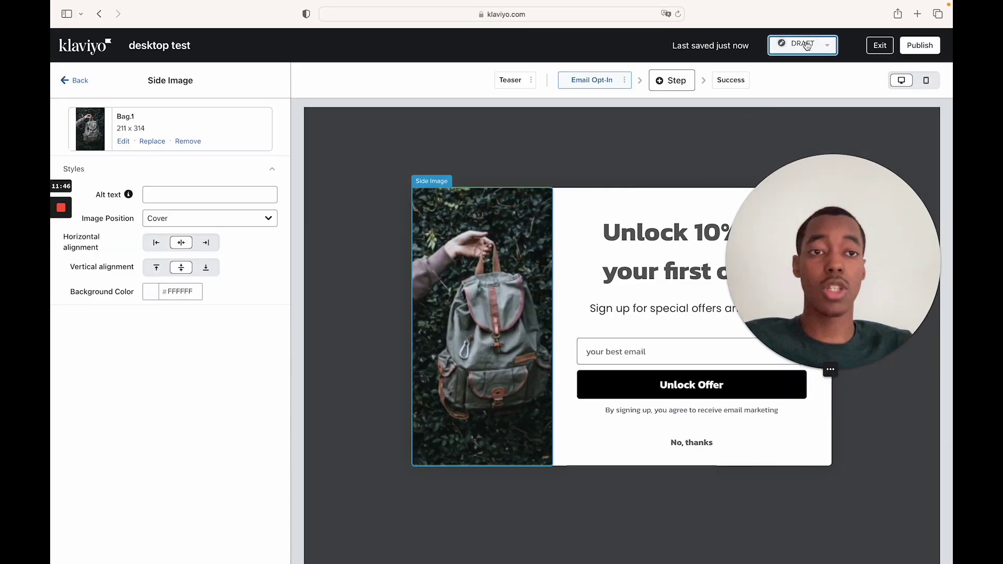
left_click(806, 45)
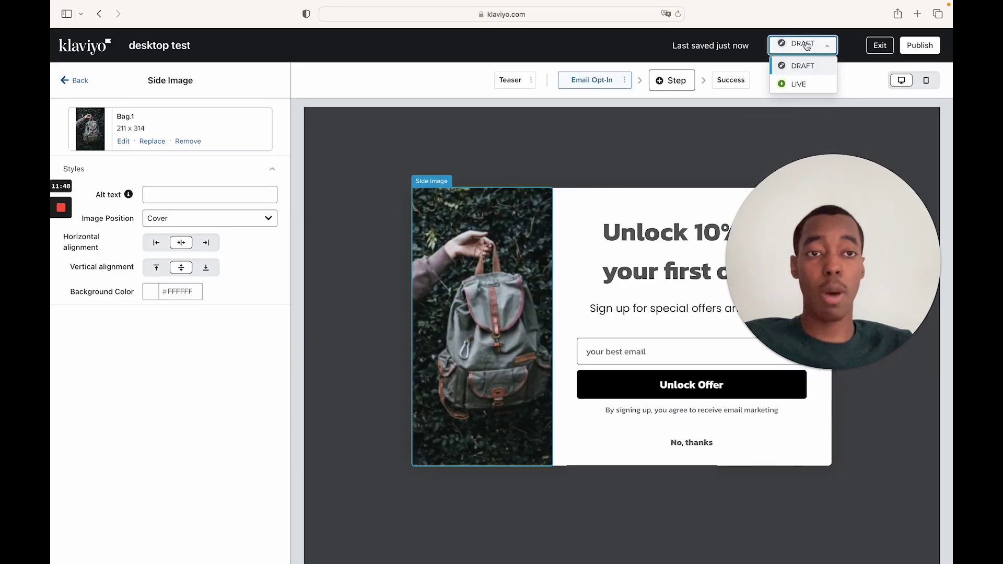
left_click(653, 170)
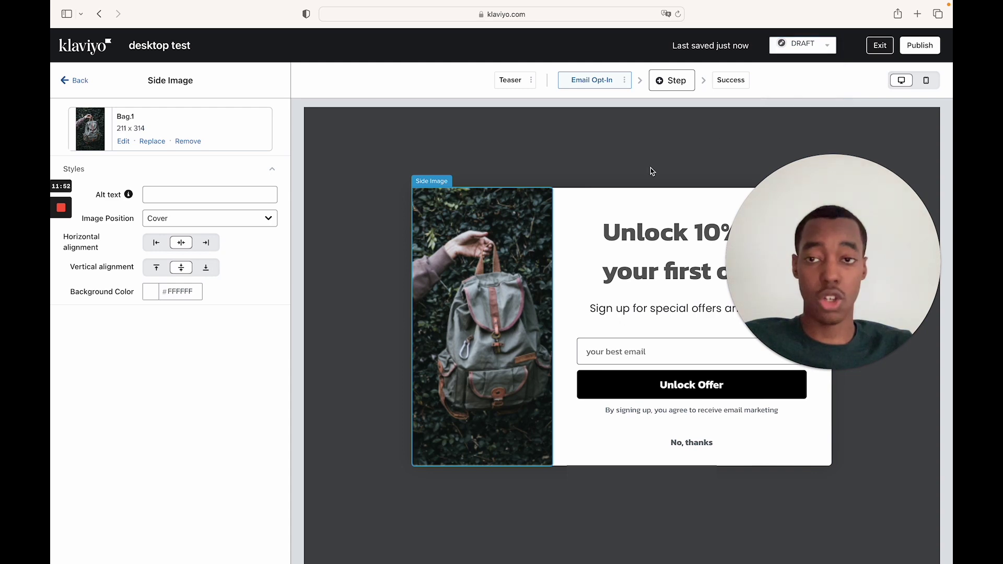
Step: In the form's targeting and behavior settings, set display timing to Show based on rules and restrict the form to Desktop
left_click(66, 86)
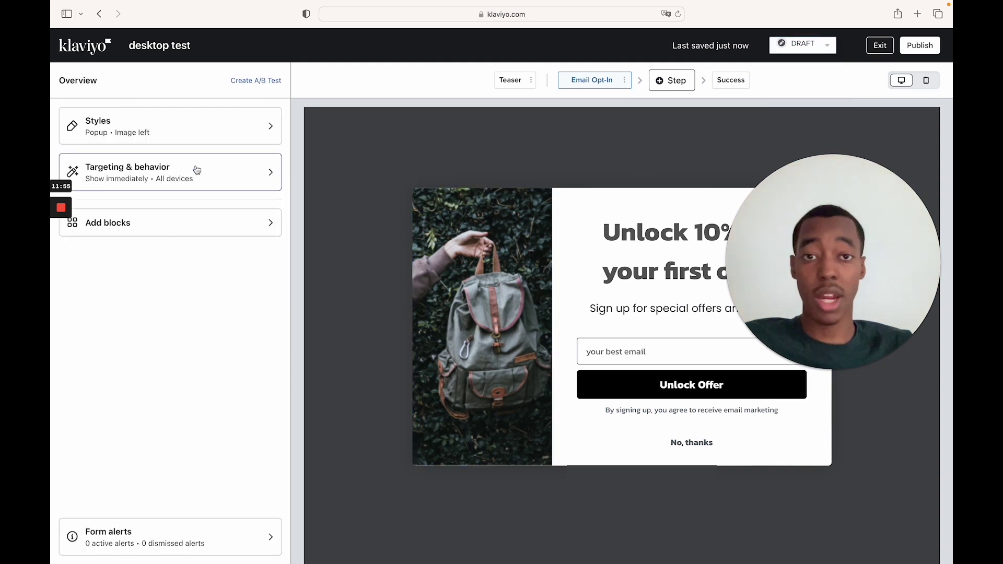
left_click(194, 168)
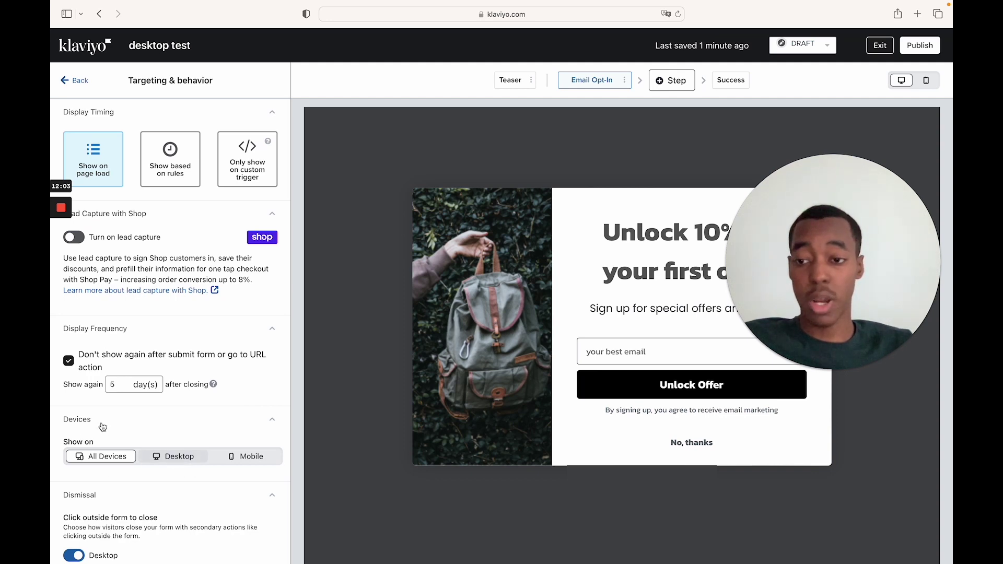
left_click(171, 176)
scroll(209, 392, "down", 5)
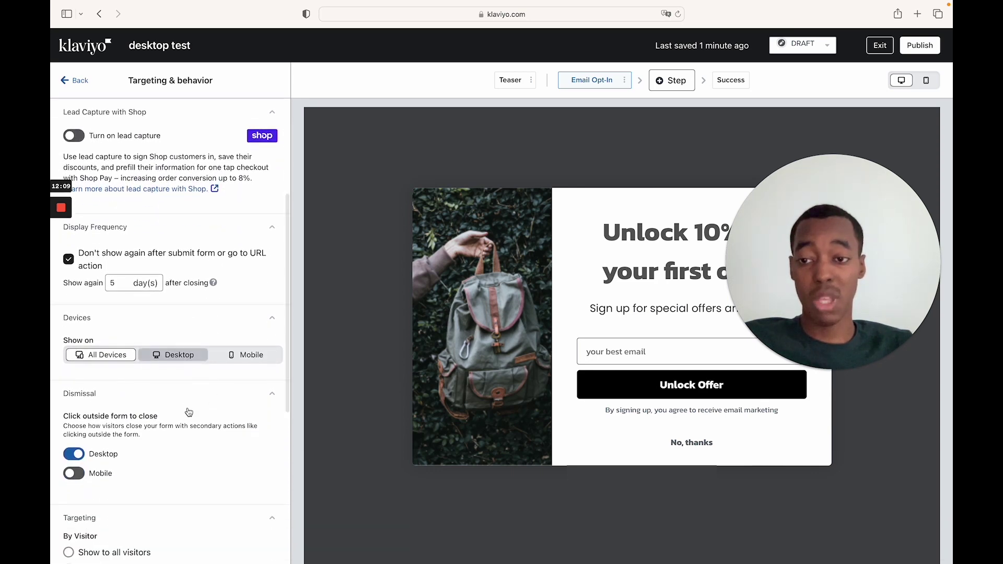
scroll(189, 417, "up", 5)
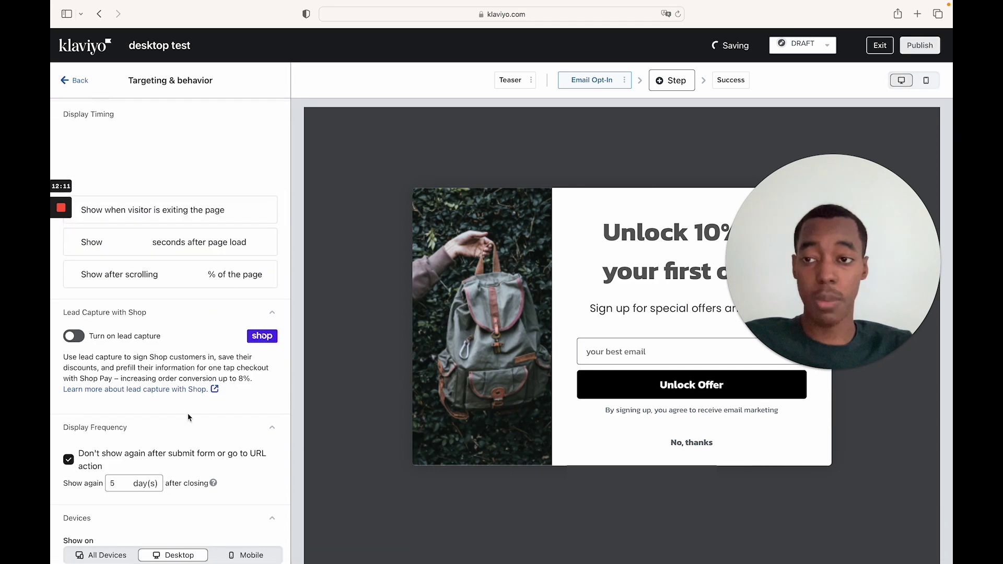
Step: Enable the display rule that shows the form when the visitor is exiting the page
scroll(123, 232, "down", 1)
scroll(122, 232, "down", 2)
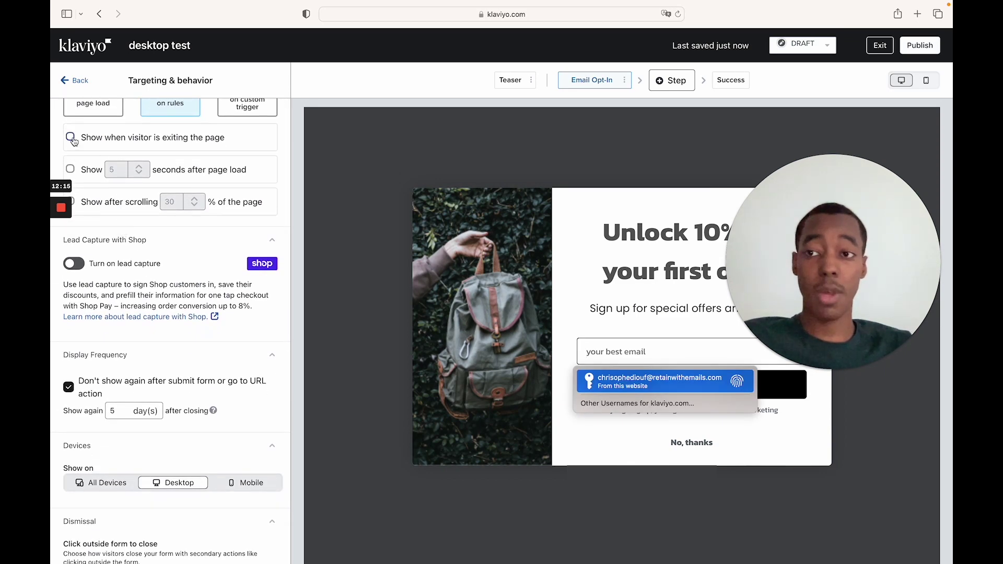
scroll(151, 173, "down", 1)
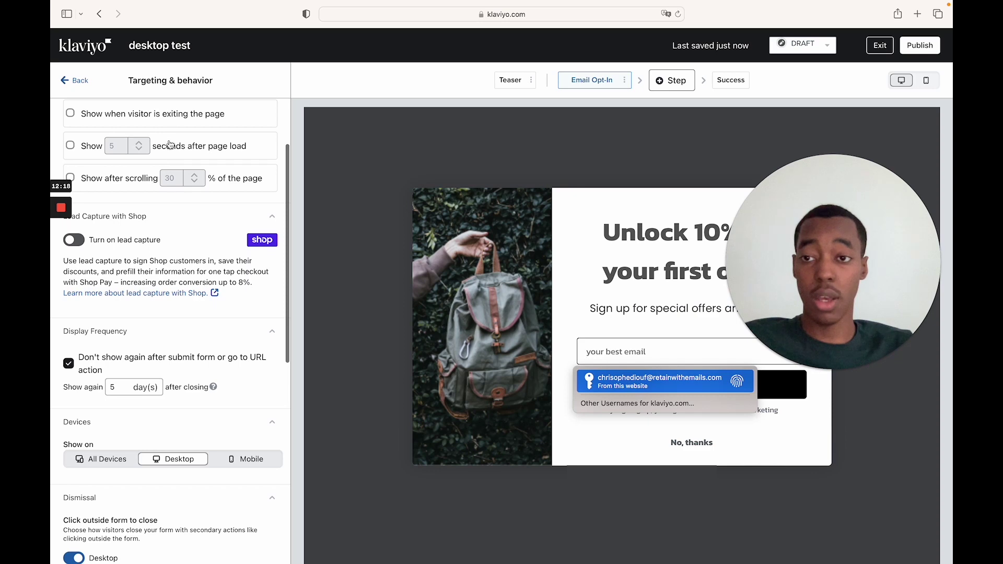
scroll(180, 194, "up", 2)
scroll(183, 201, "down", 2)
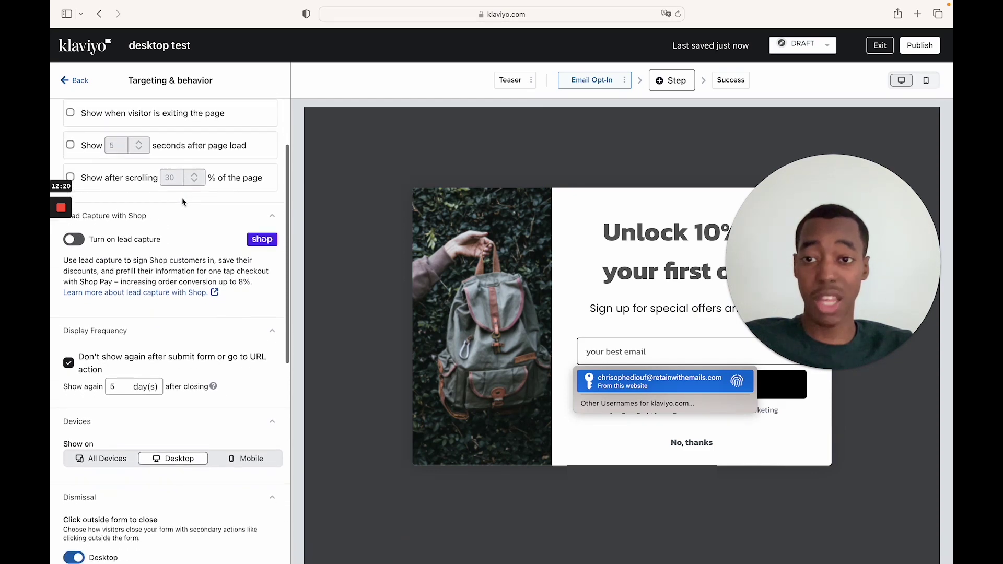
scroll(183, 201, "up", 2)
left_click(70, 154)
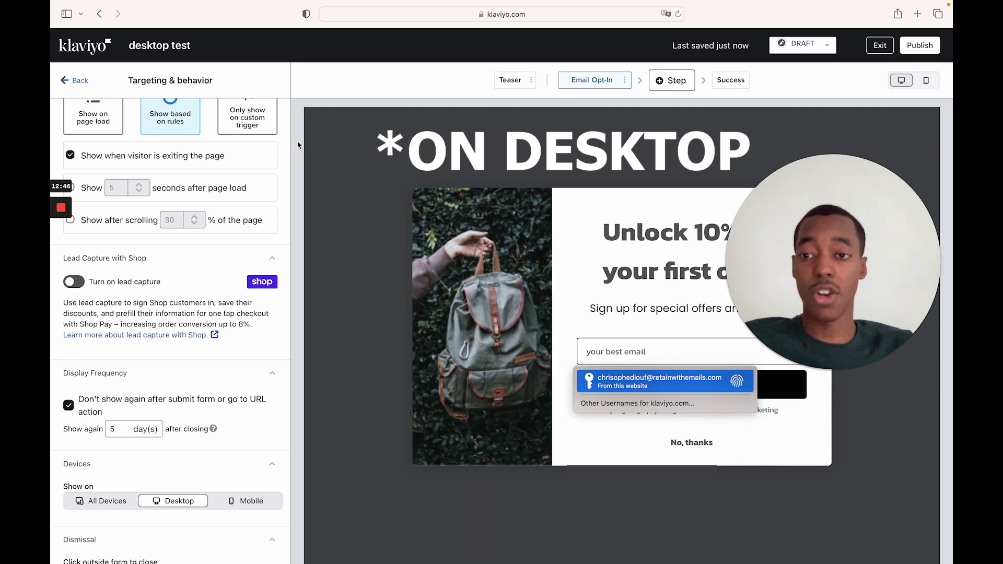
mouse_move(167, 4)
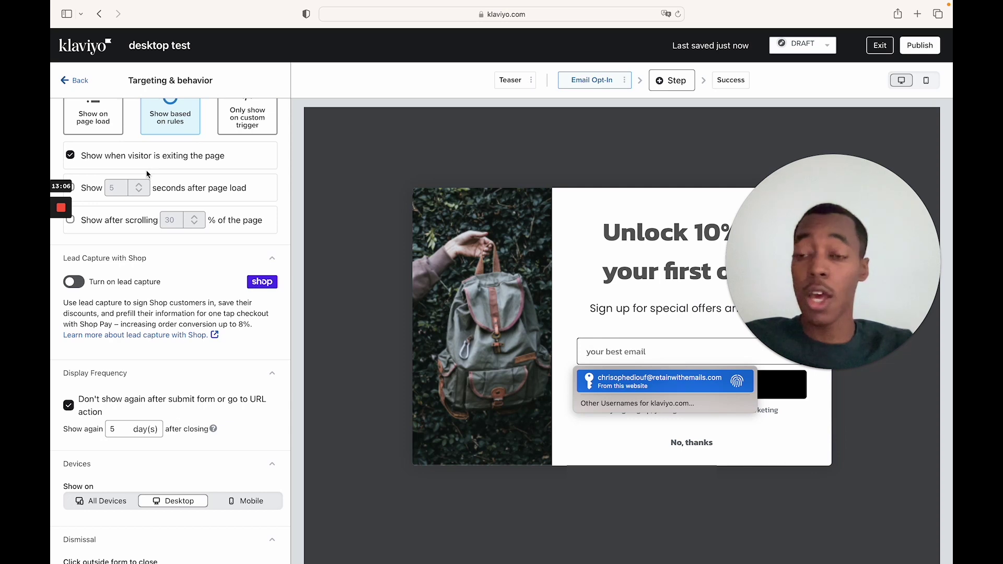
Step: Try the display rule that shows the form 5 seconds after page load
scroll(147, 174, "down", 1)
scroll(151, 183, "up", 1)
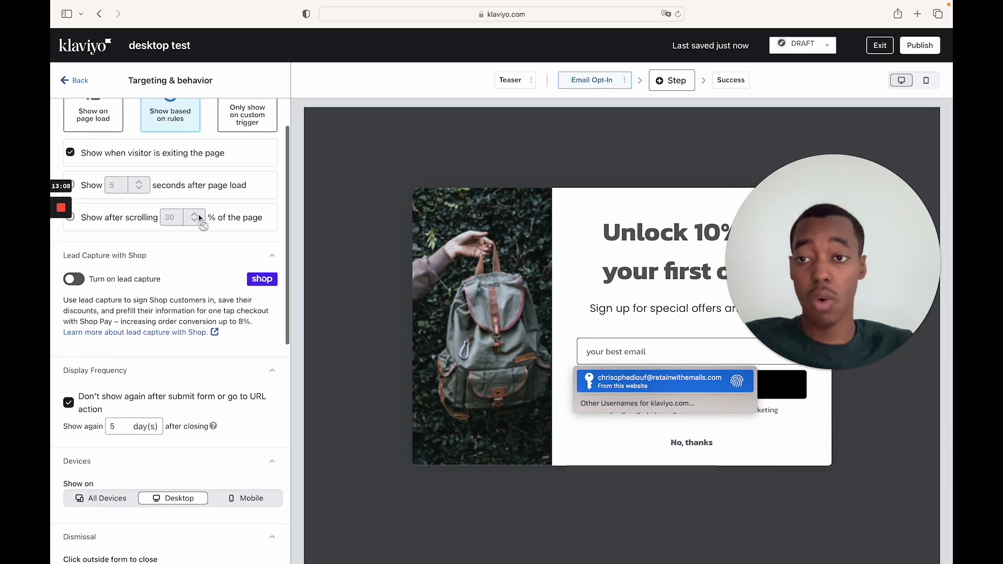
scroll(200, 218, "down", 1)
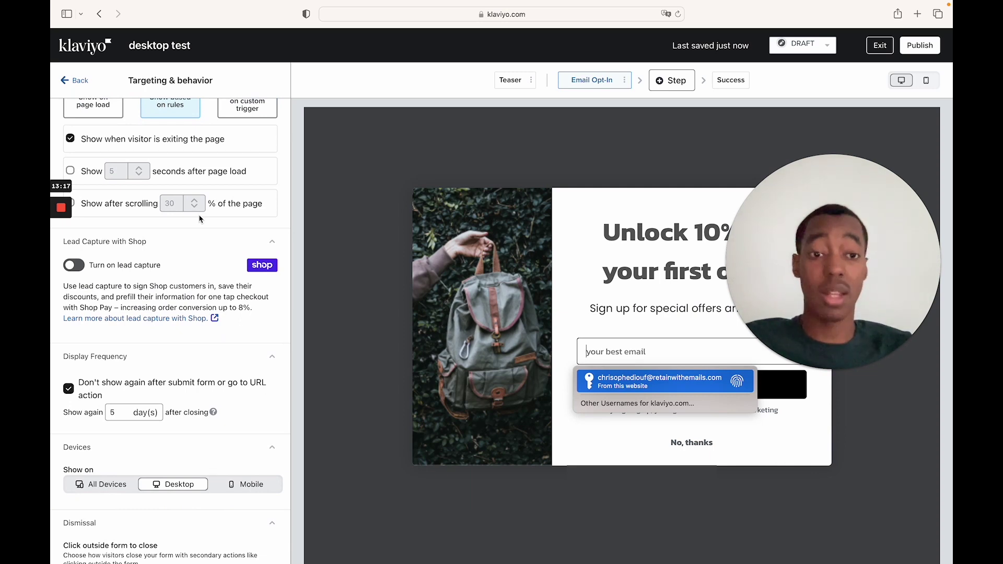
scroll(200, 218, "up", 3)
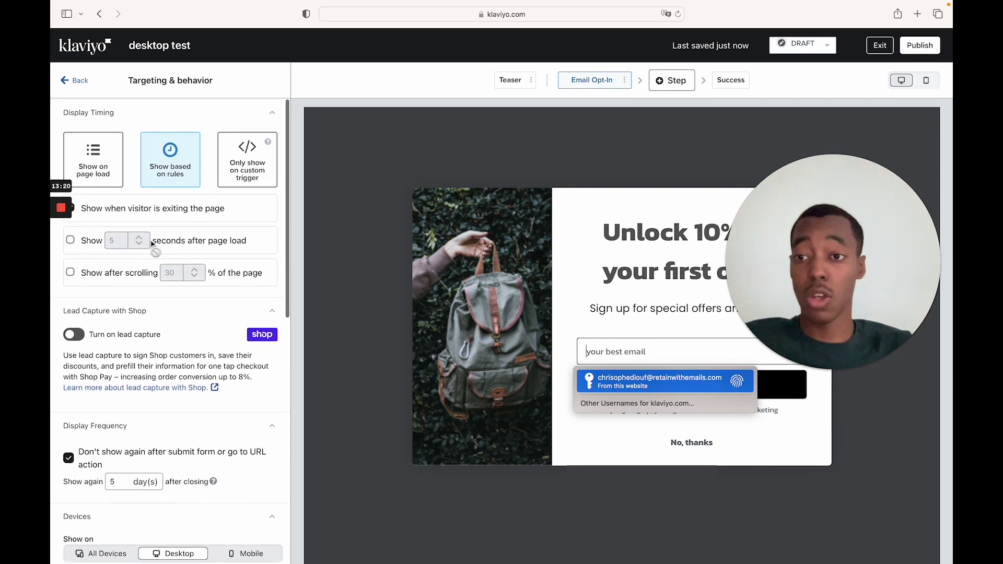
scroll(166, 274, "down", 2)
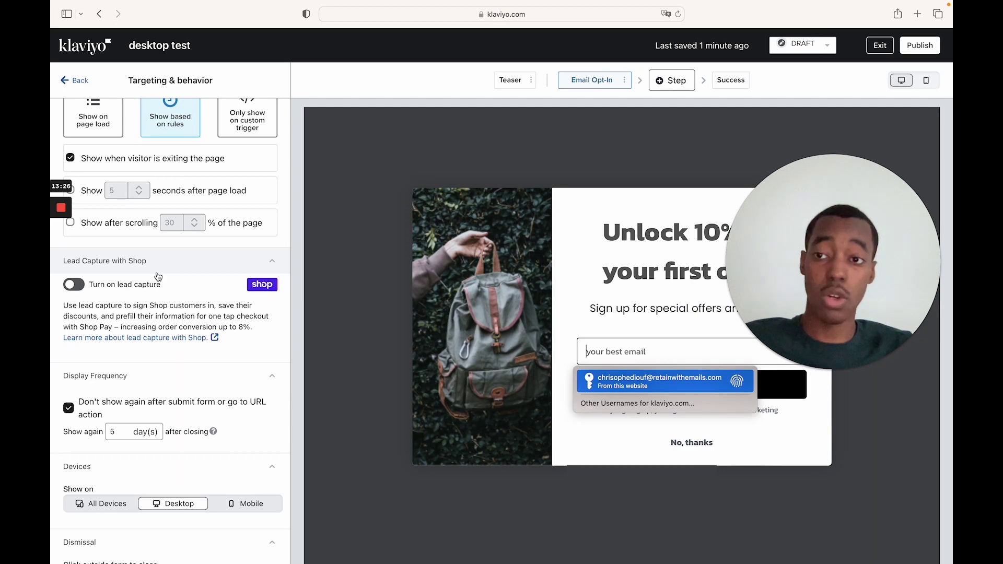
scroll(158, 277, "down", 1)
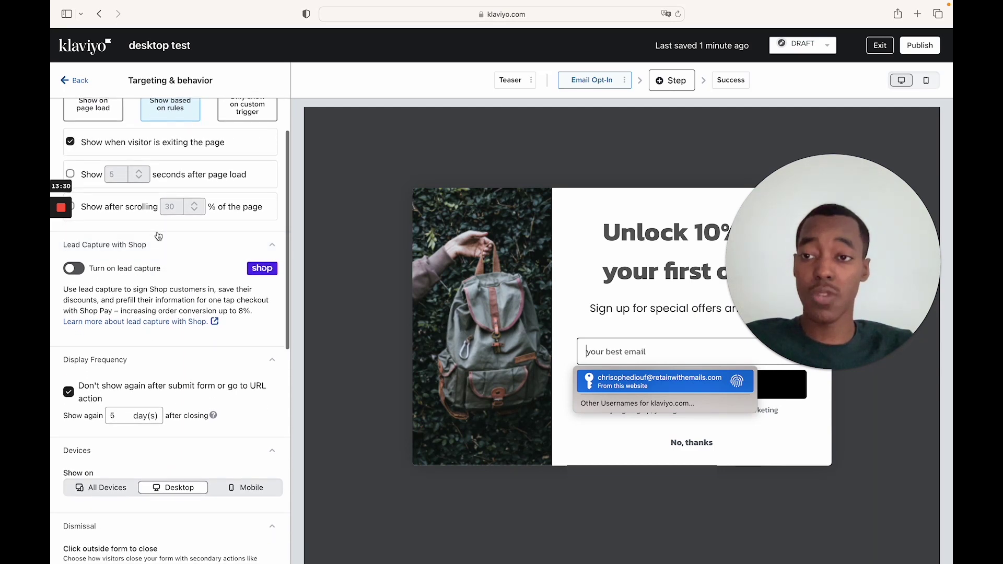
scroll(73, 151, "down", 1)
left_click(71, 153)
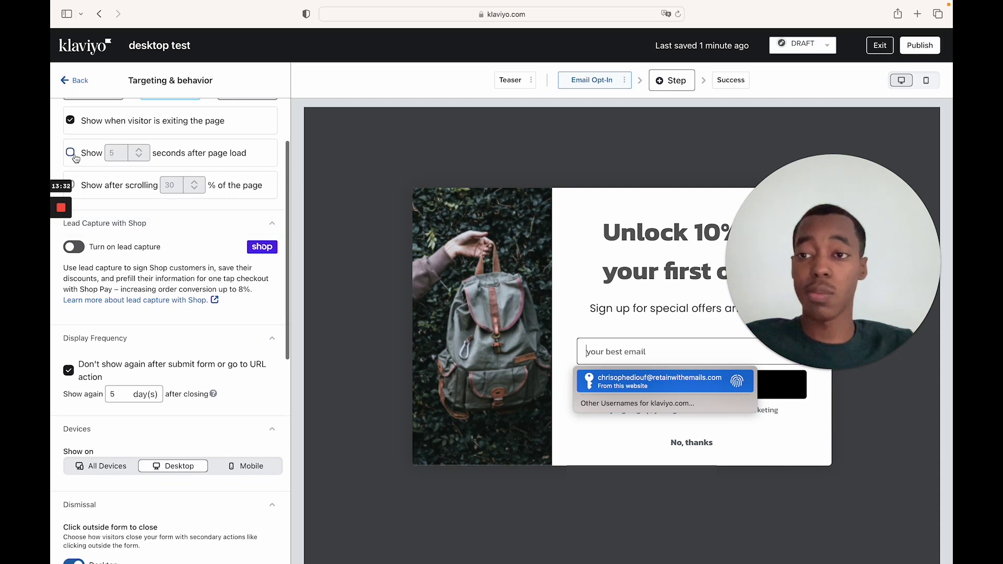
scroll(125, 193, "down", 1)
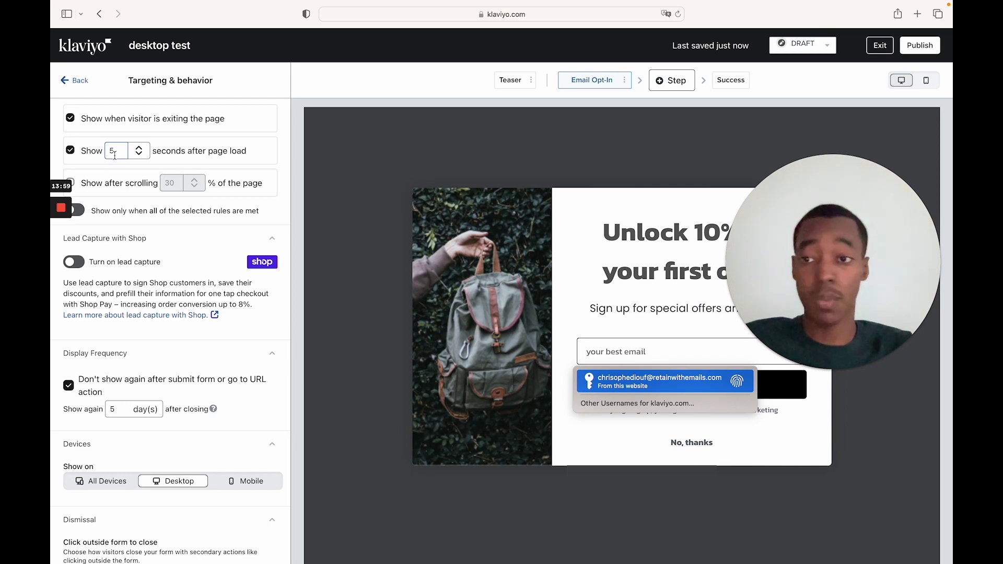
scroll(114, 155, "down", 1)
left_click(70, 134)
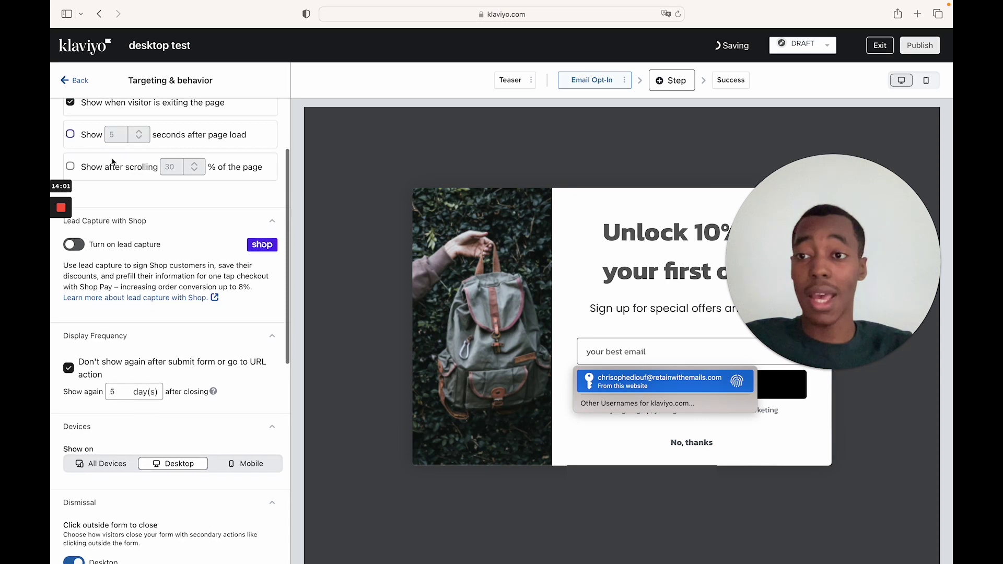
Step: Enable the rule that shows the form after scrolling and set it to 70% of the page
scroll(160, 180, "up", 1)
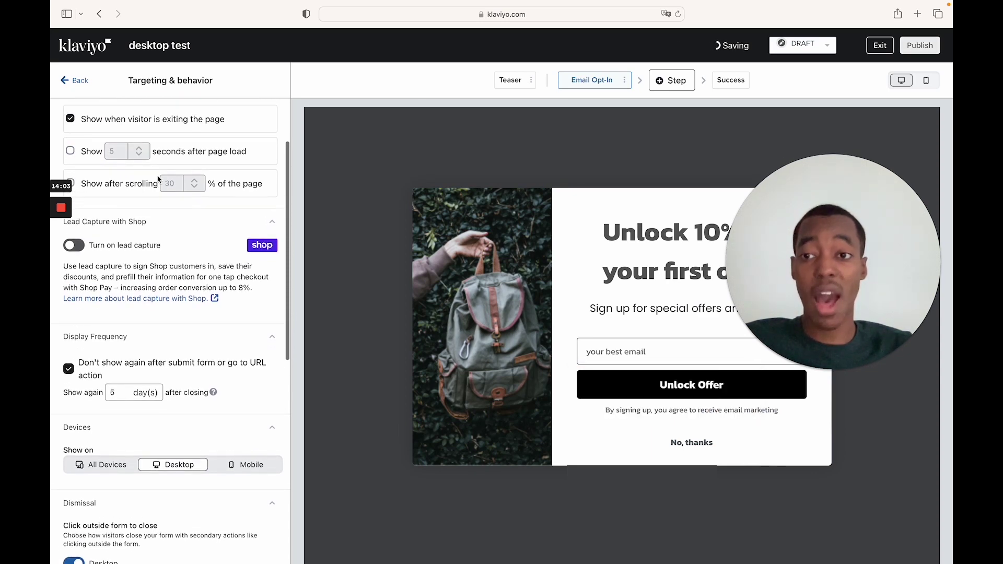
scroll(109, 176, "down", 2)
left_click(70, 145)
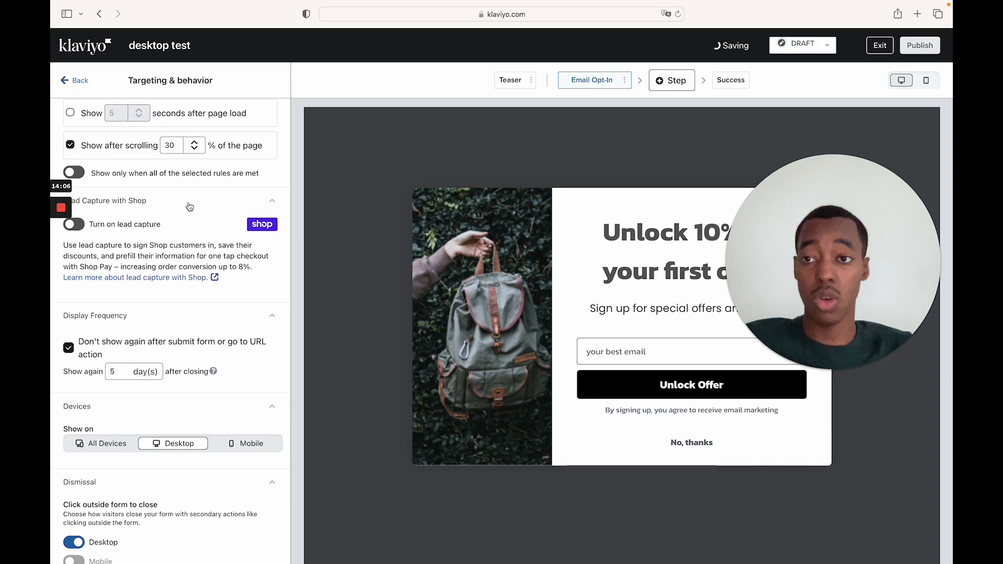
double_click(178, 150)
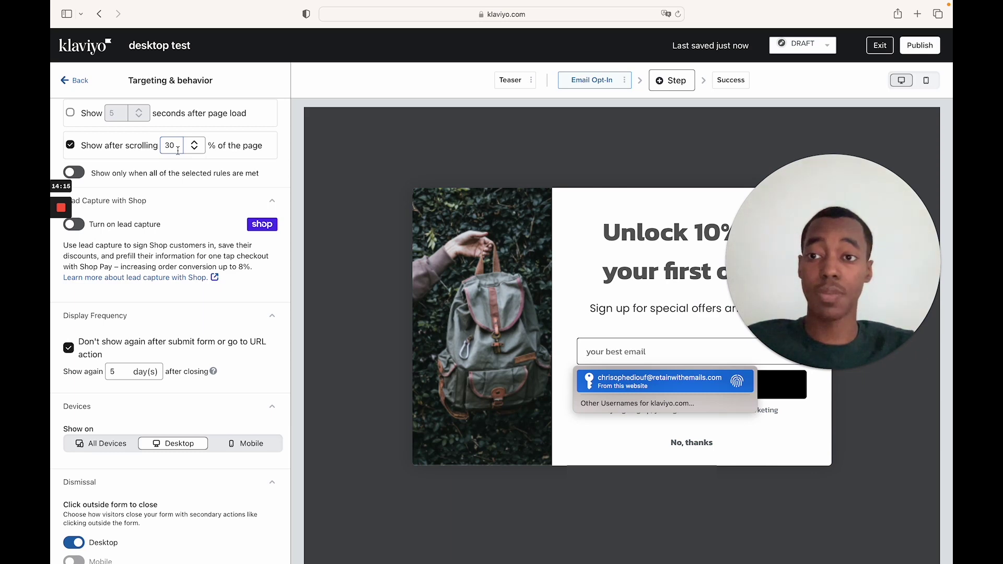
scroll(167, 146, "down", 1)
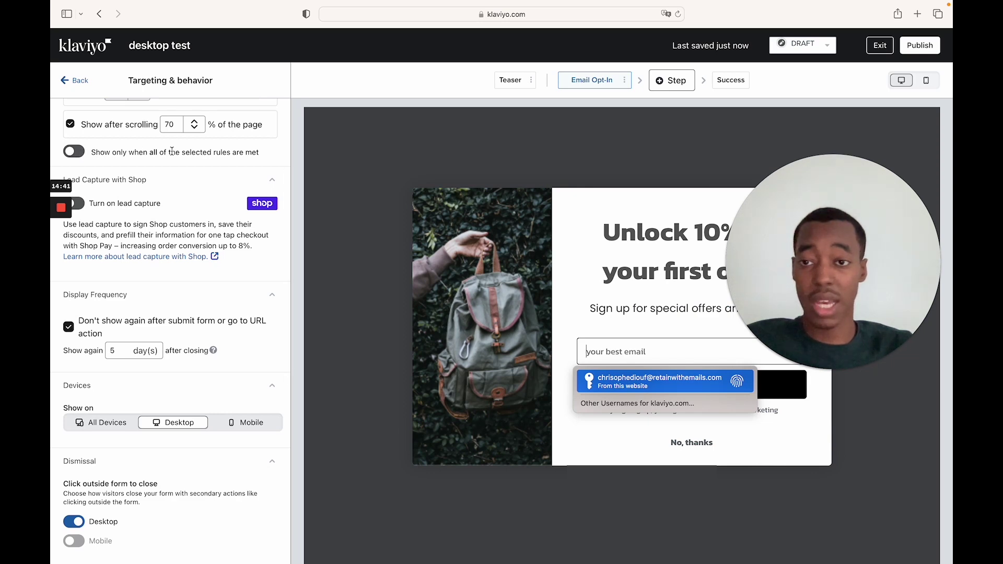
Step: Require all of the selected display rules to be met before the form shows
scroll(172, 152, "up", 1)
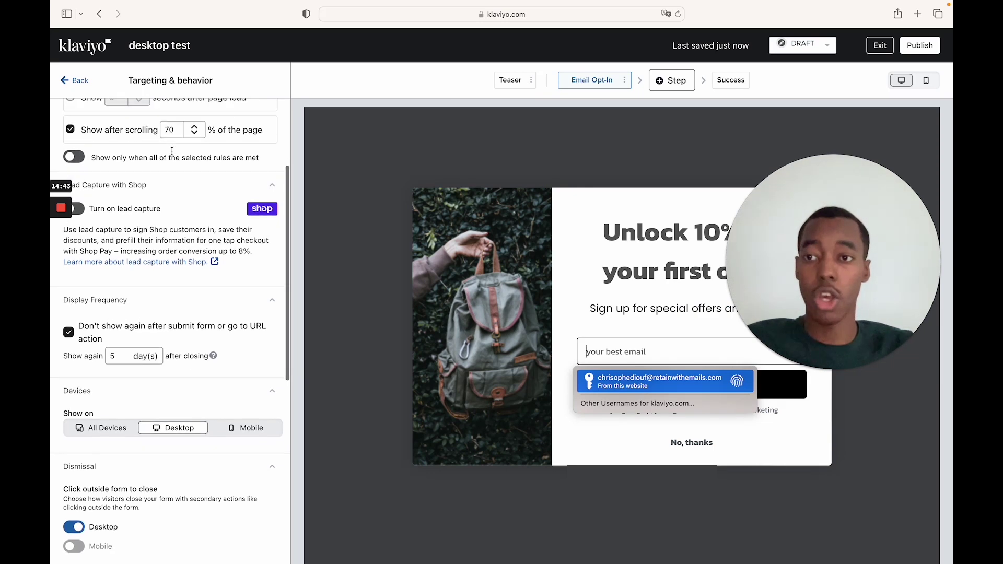
left_click(74, 162)
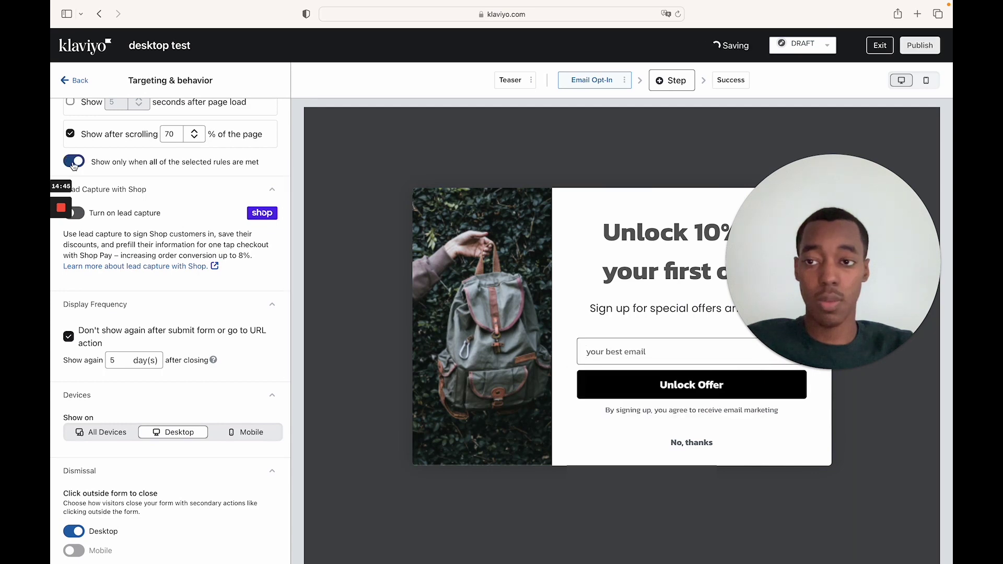
scroll(125, 179, "up", 5)
scroll(125, 179, "down", 1)
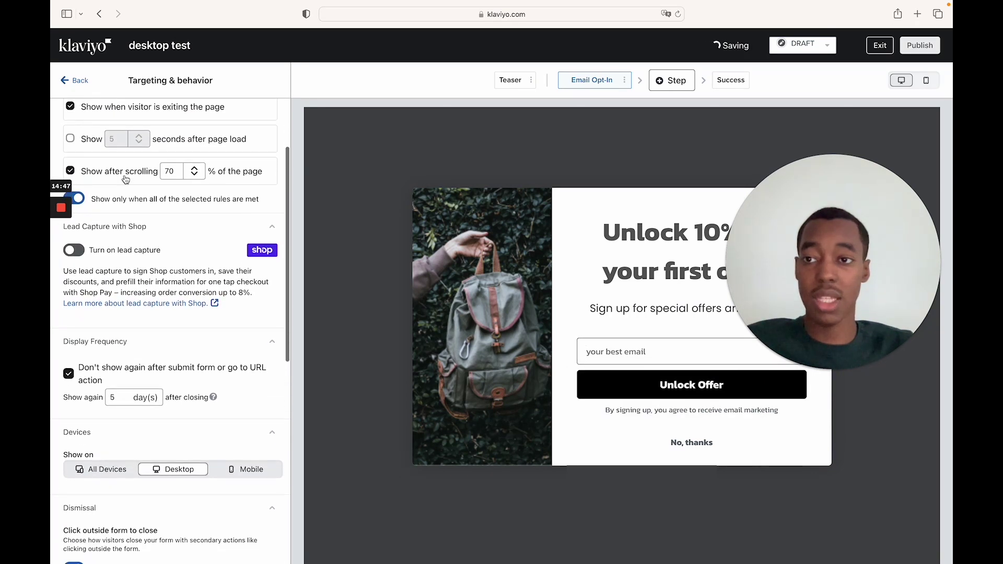
scroll(137, 151, "up", 1)
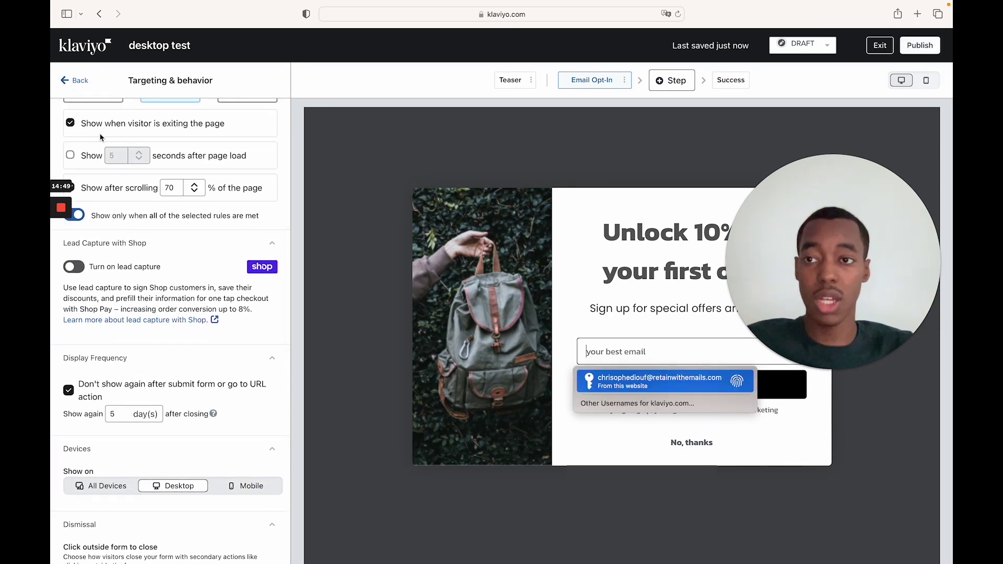
Step: Set the scrolling rule to show the form after 80% of the page
double_click(180, 189)
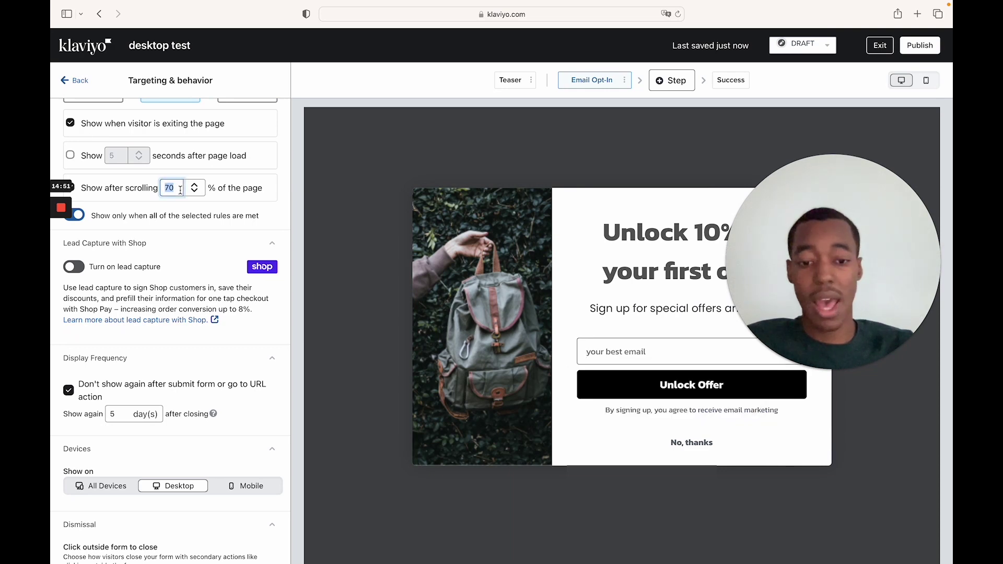
type("80")
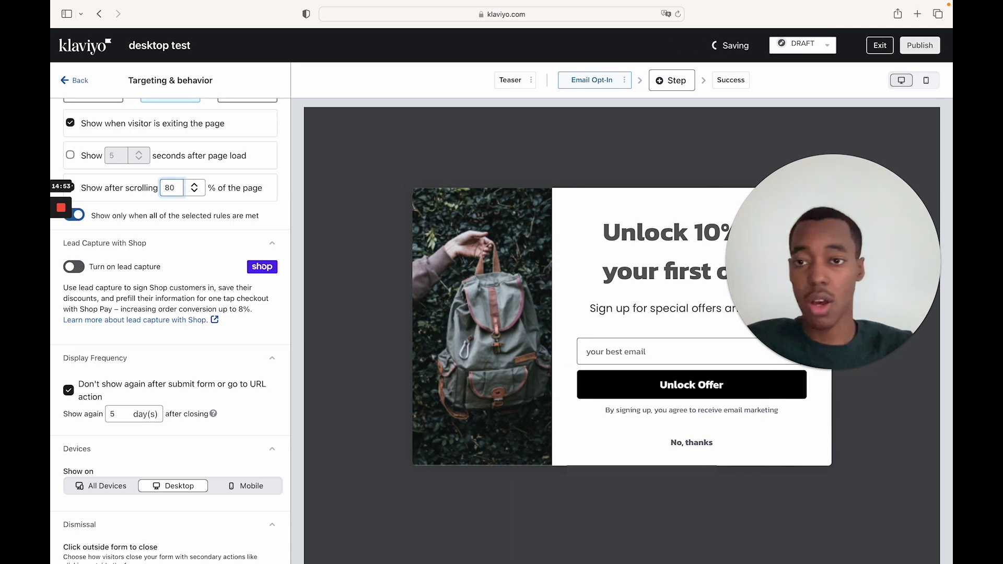
scroll(176, 329, "down", 1)
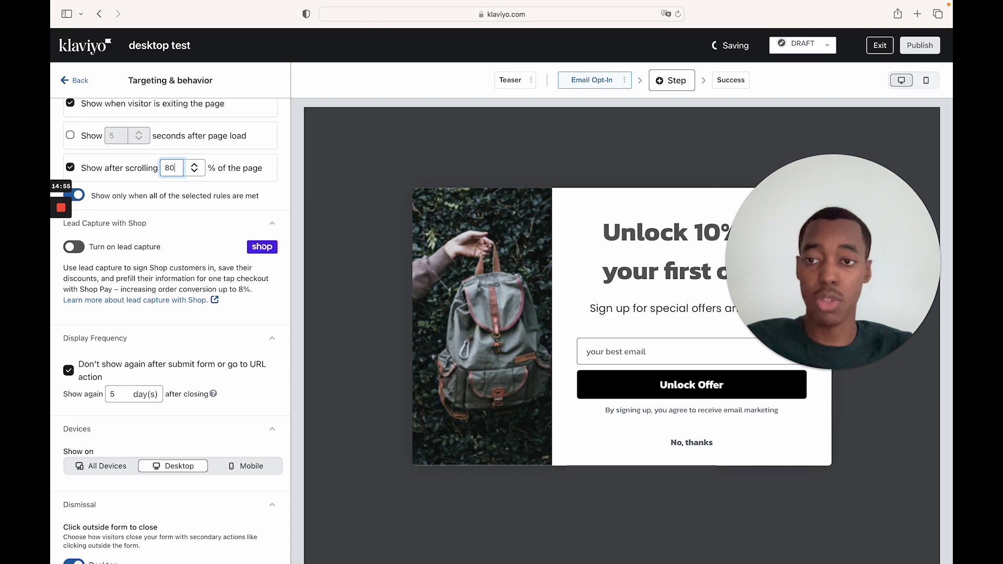
Step: Try the display rule that shows the form 10 seconds after page load
scroll(105, 157, "up", 5)
scroll(114, 207, "down", 2)
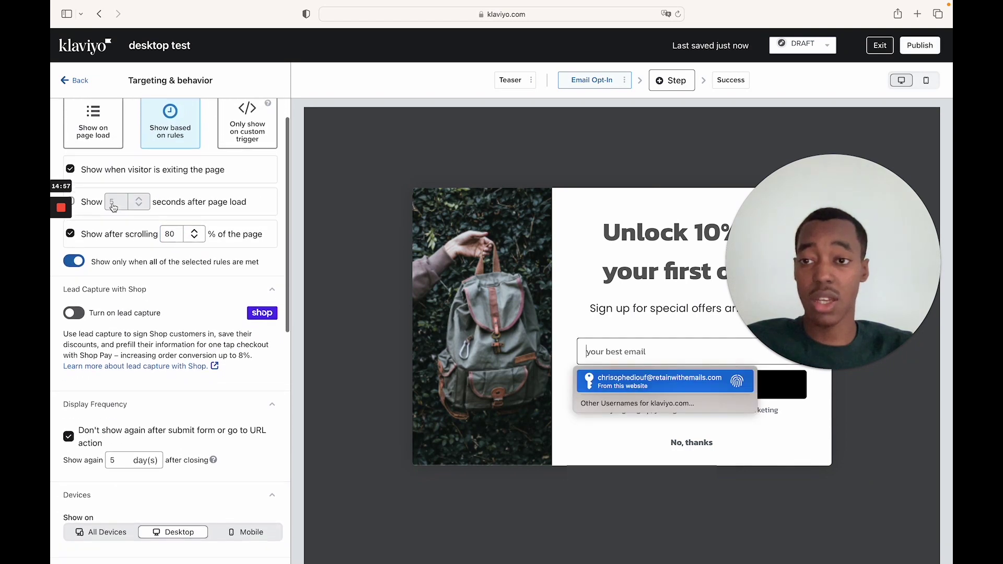
scroll(114, 207, "down", 2)
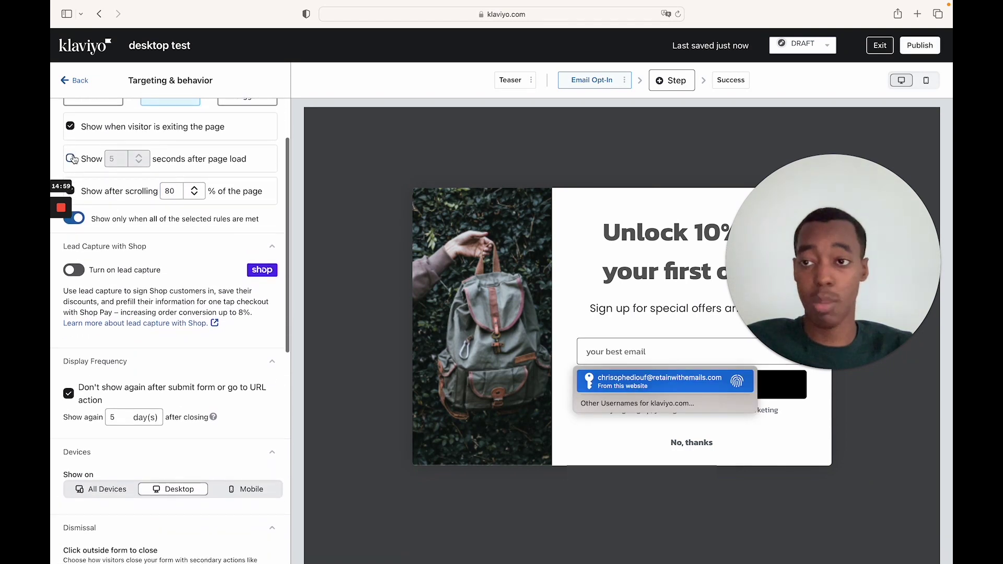
left_click(71, 159)
left_click(122, 162)
type("10")
scroll(87, 175, "down", 2)
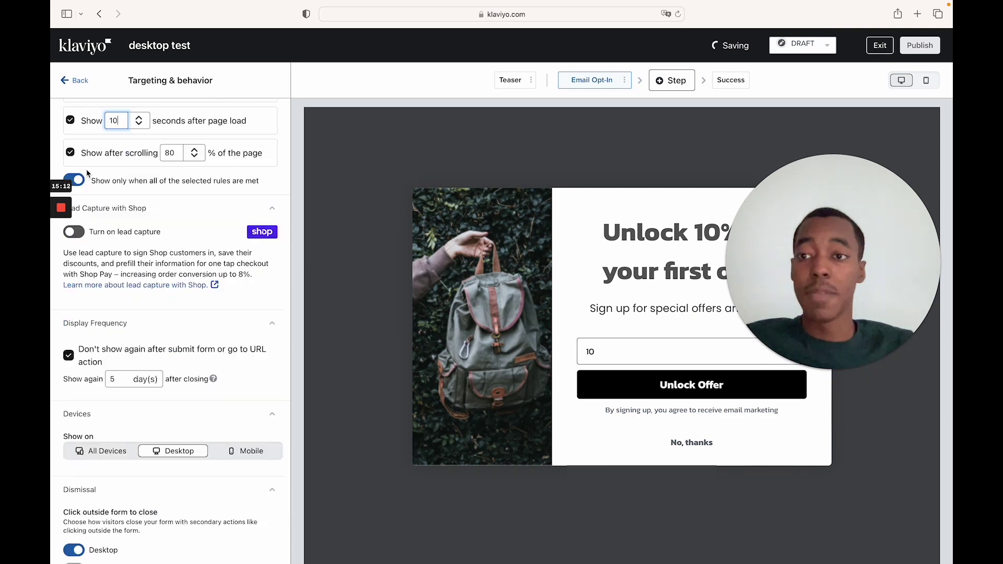
Step: Set the scrolling rule to show the form after 1% of the page
scroll(82, 181, "up", 1)
scroll(82, 181, "up", 1)
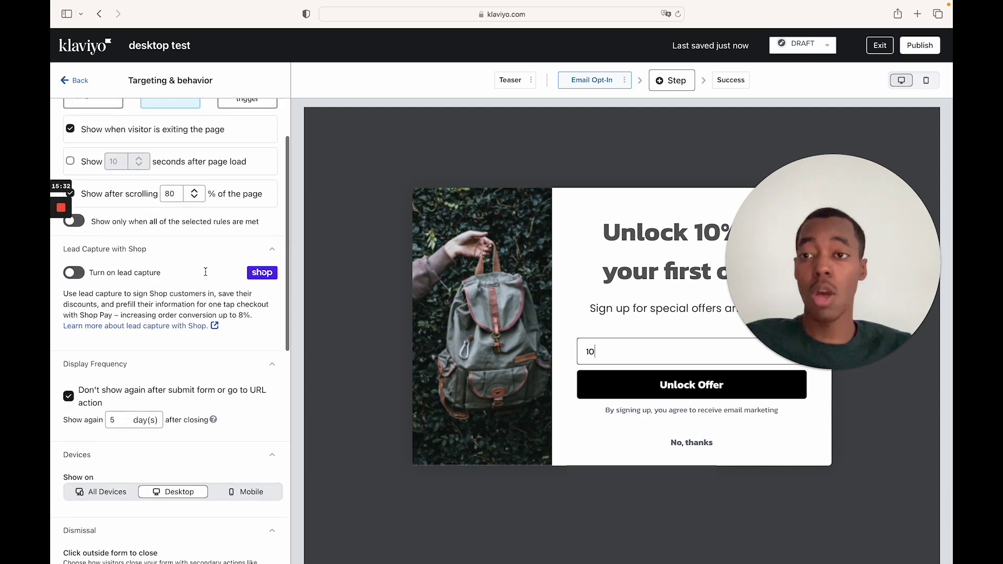
scroll(205, 272, "down", 1)
double_click(171, 181)
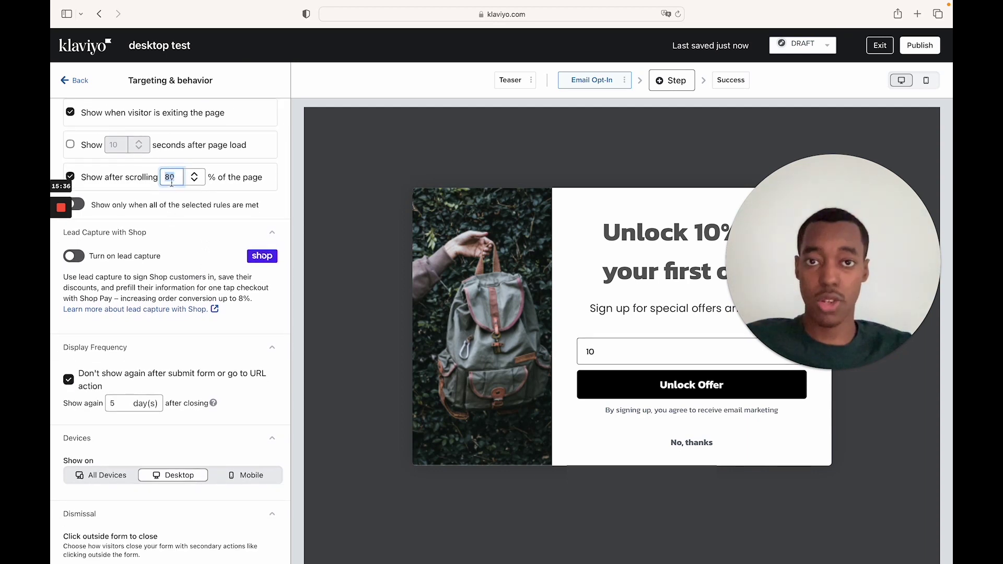
type("1")
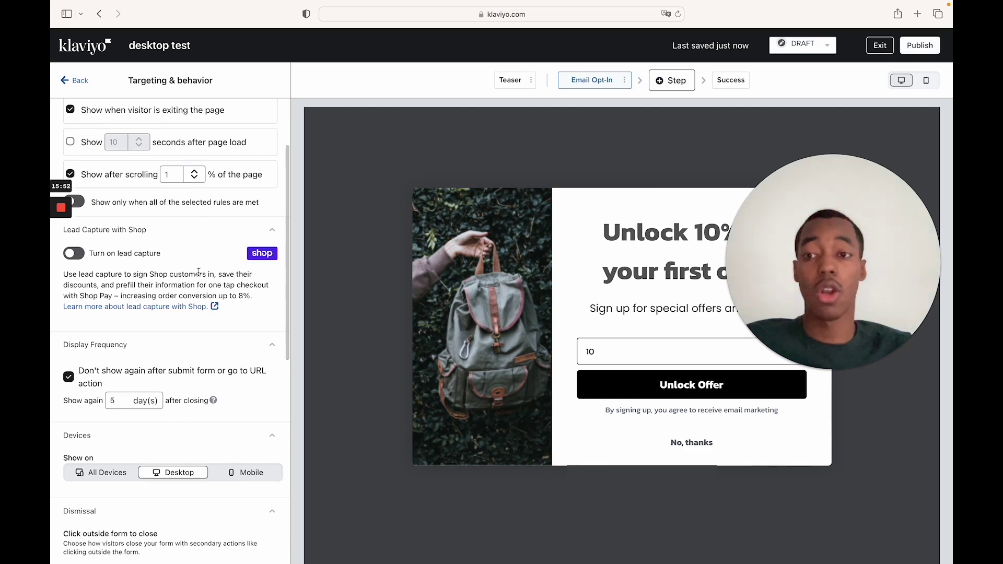
Step: Enable the targeting option that keeps the form from showing on certain URLs, with two URL conditions
scroll(198, 272, "down", 3)
scroll(198, 272, "down", 7)
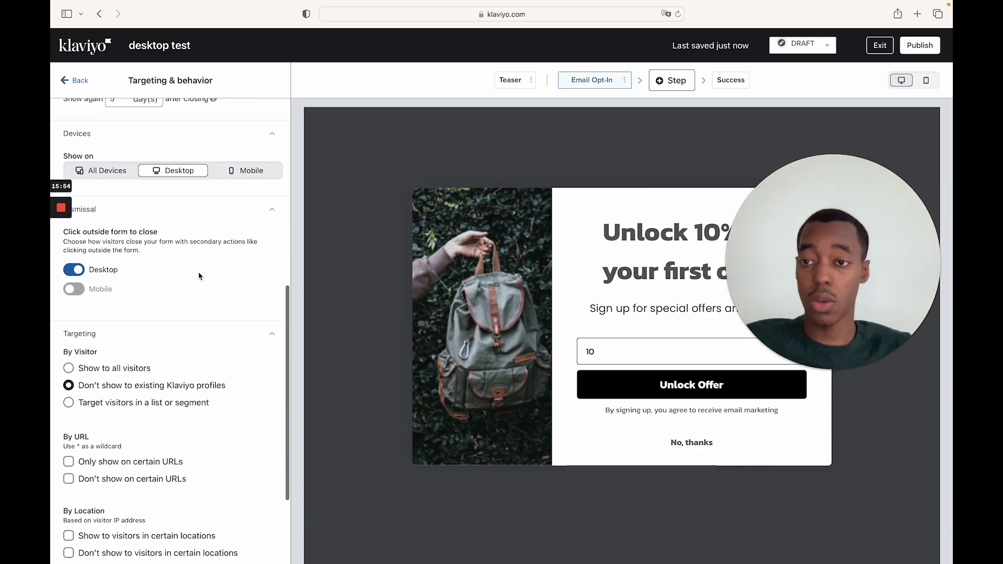
scroll(200, 277, "down", 1)
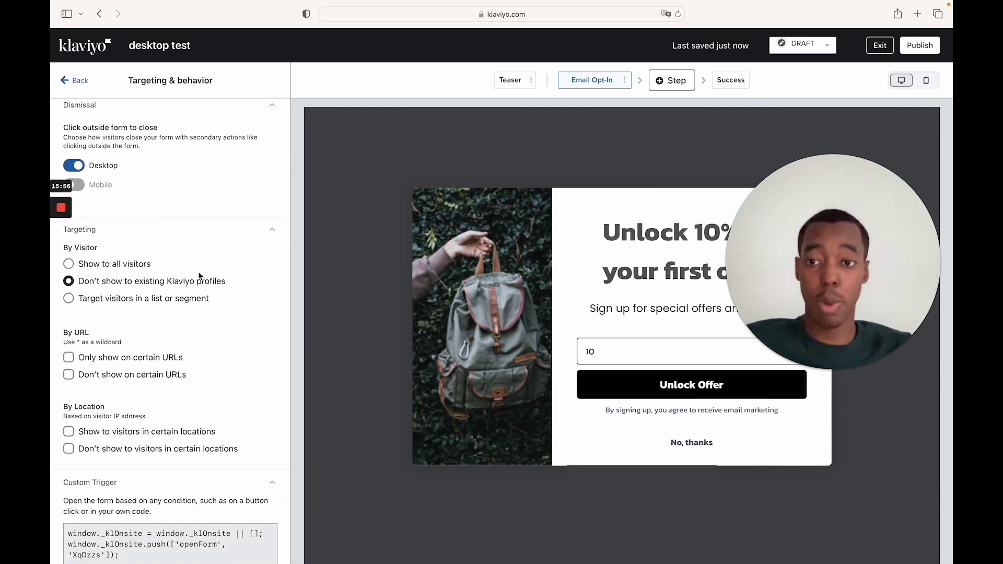
scroll(69, 298, "down", 2)
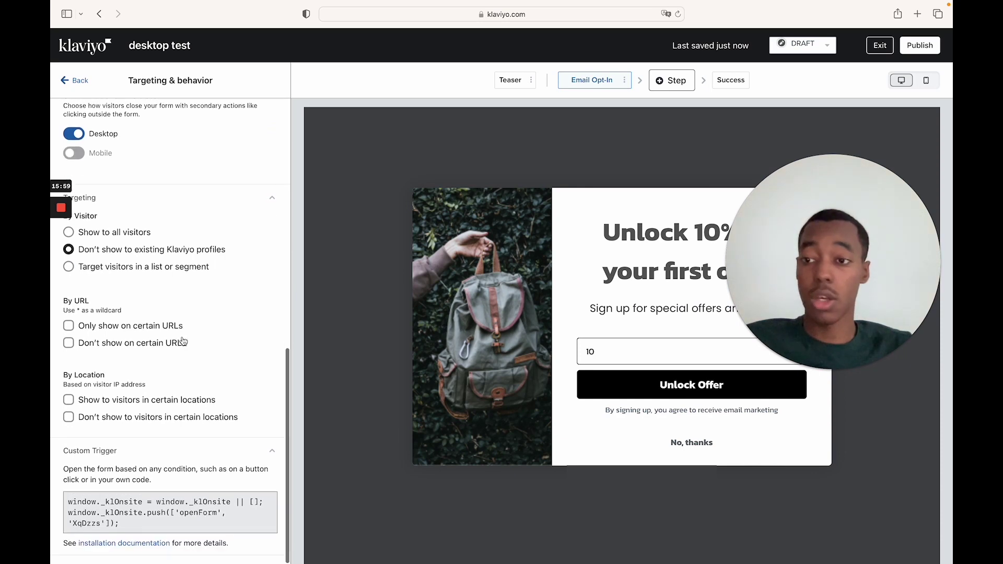
left_click(69, 343)
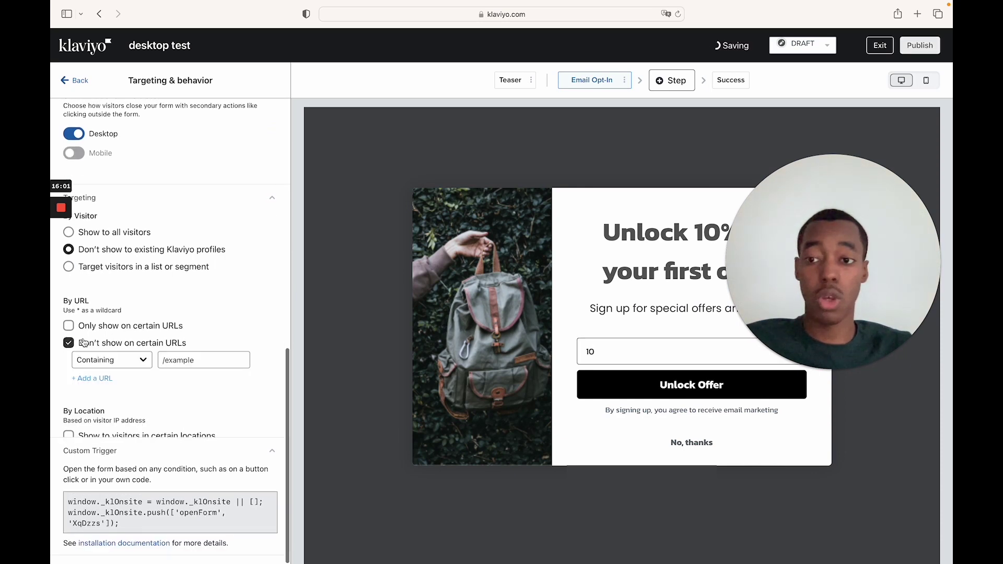
scroll(208, 349, "down", 2)
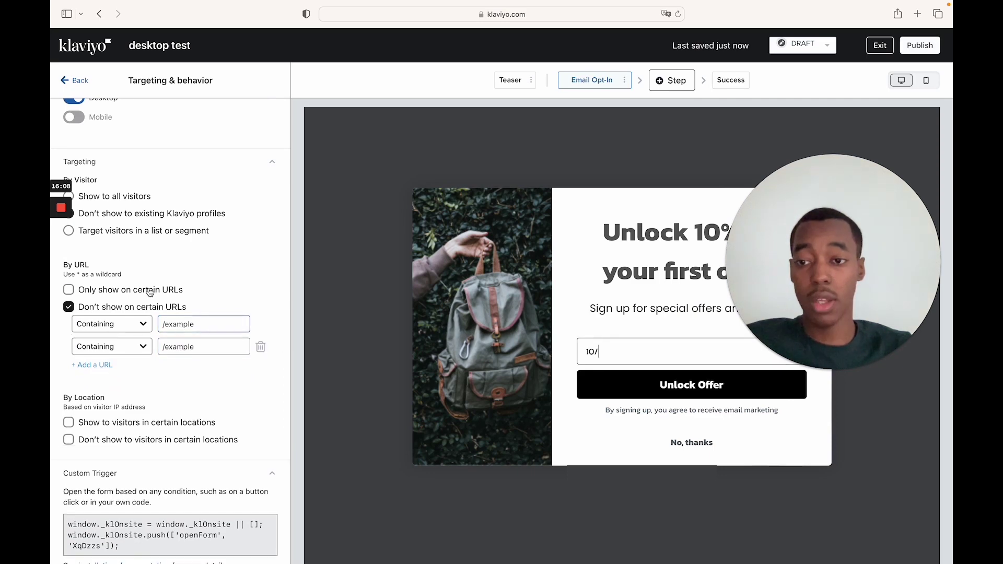
Step: Exclude URLs containing /cart in the first condition and /checkout in the second
left_click(189, 325)
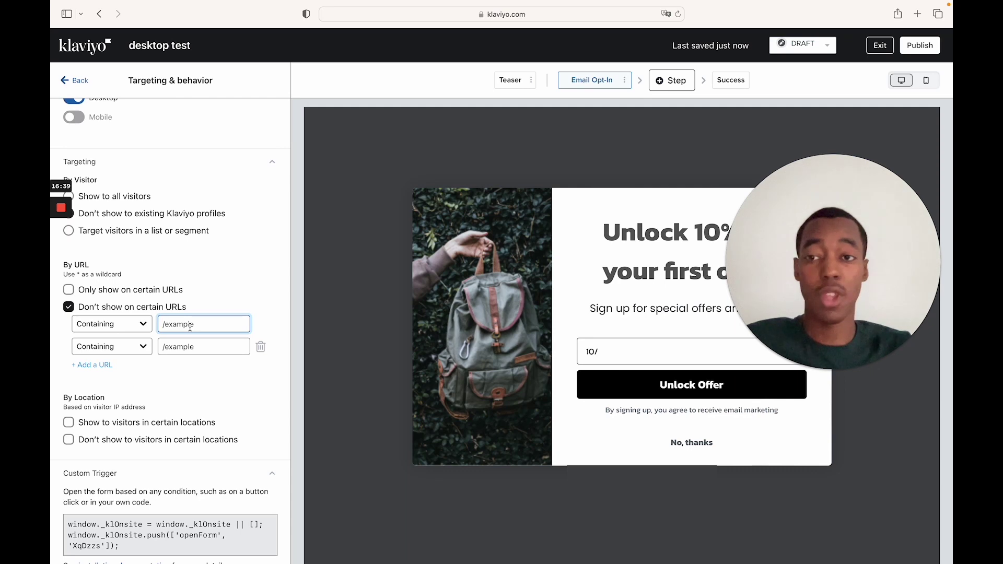
type("/")
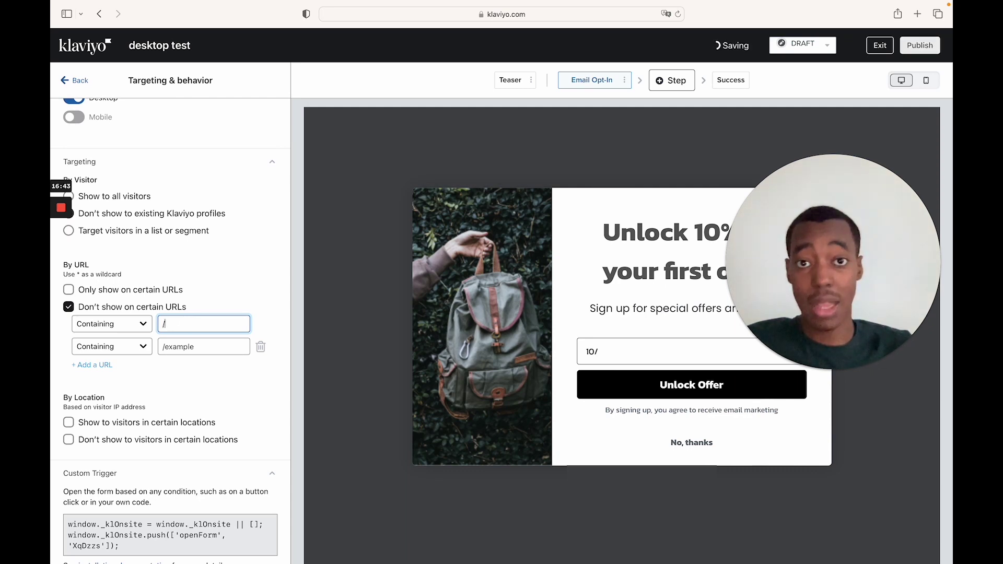
type("c")
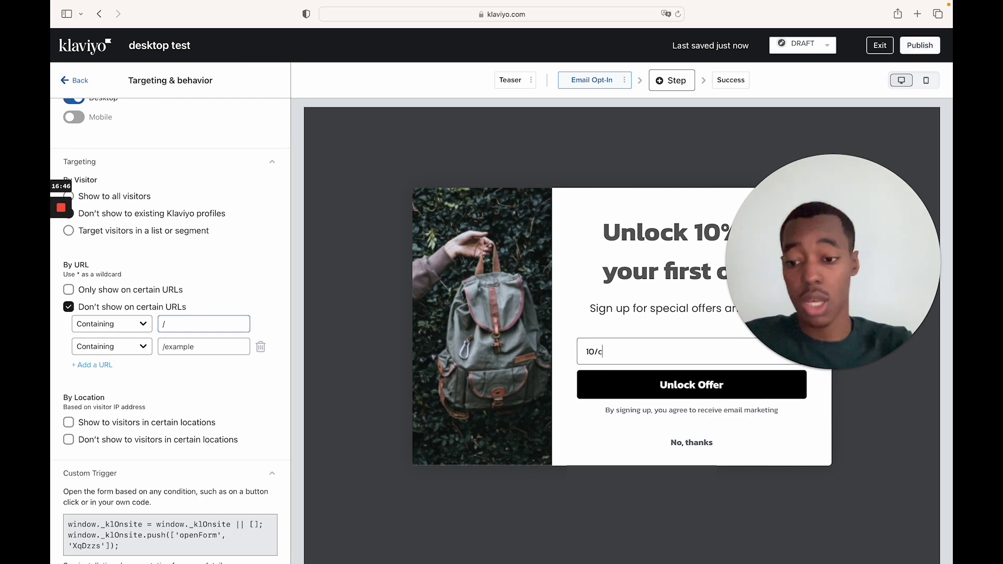
left_click(177, 324)
type("cart")
left_click(194, 352)
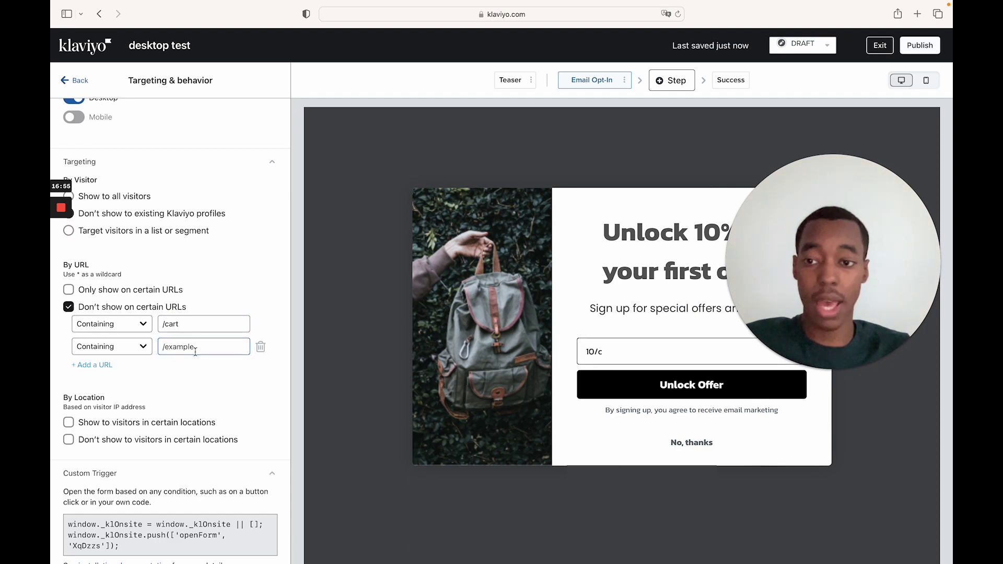
type("/checkout")
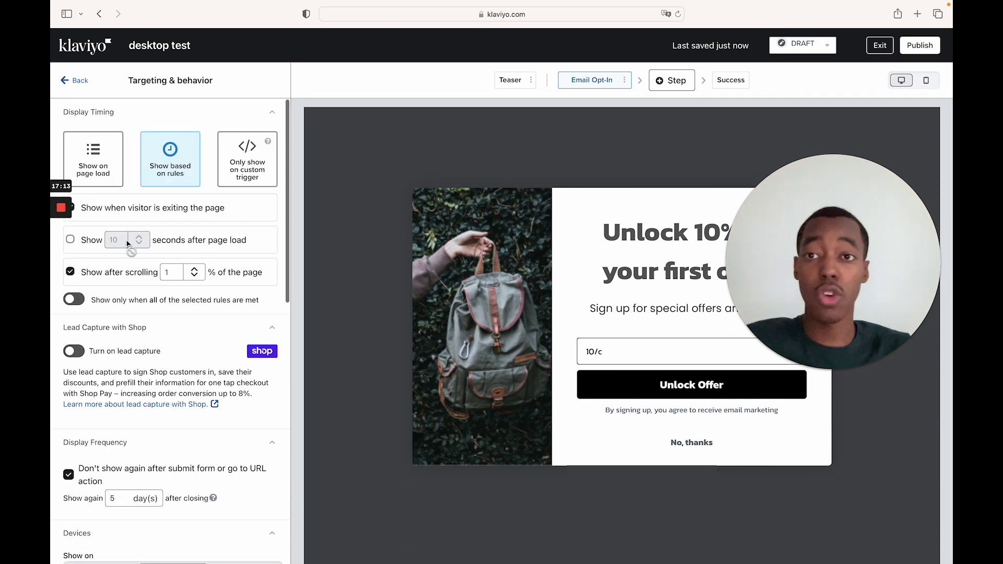
Step: Change the desktop test form's status from draft to live and leave the form editor
scroll(184, 481, "down", 10)
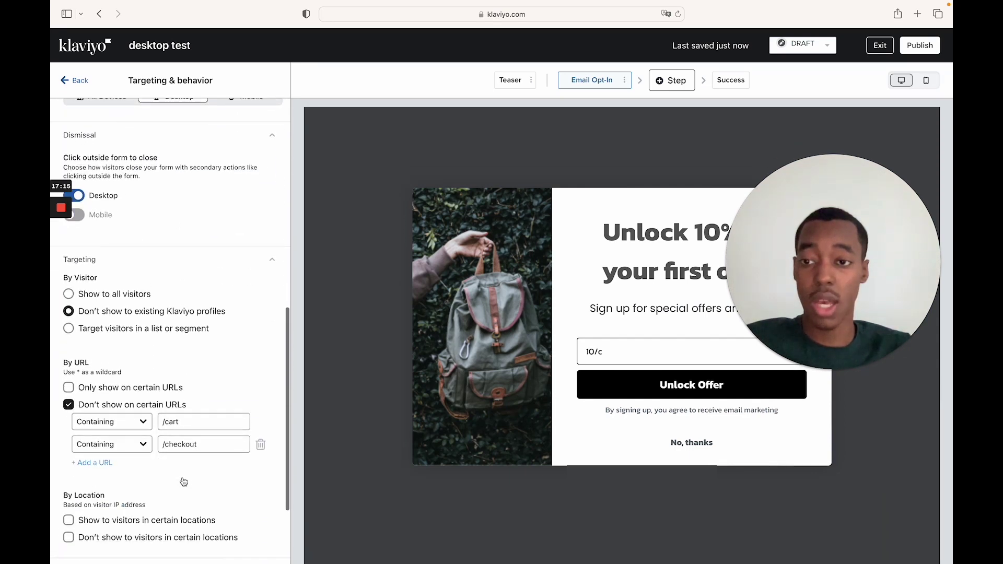
scroll(183, 481, "up", 10)
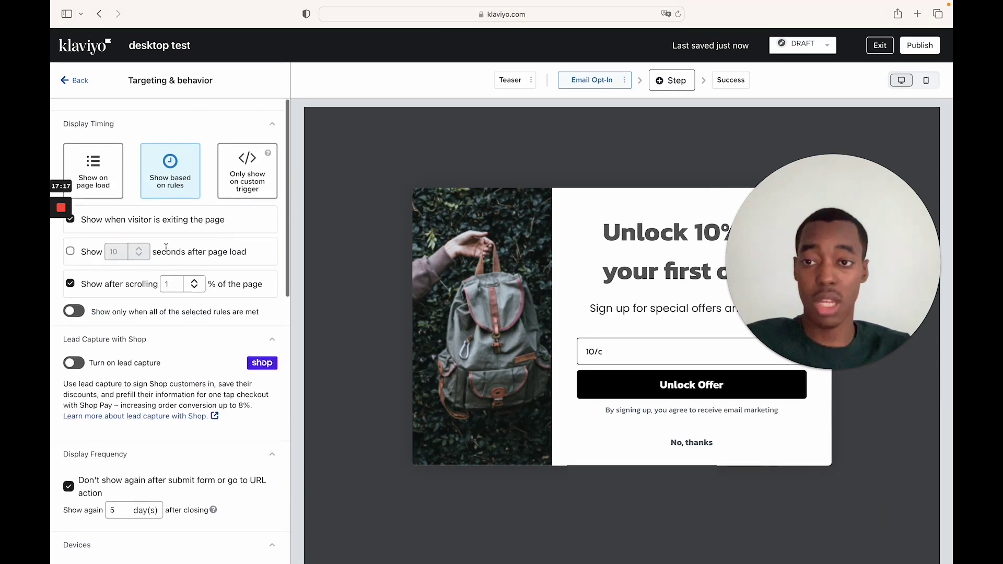
left_click(826, 45)
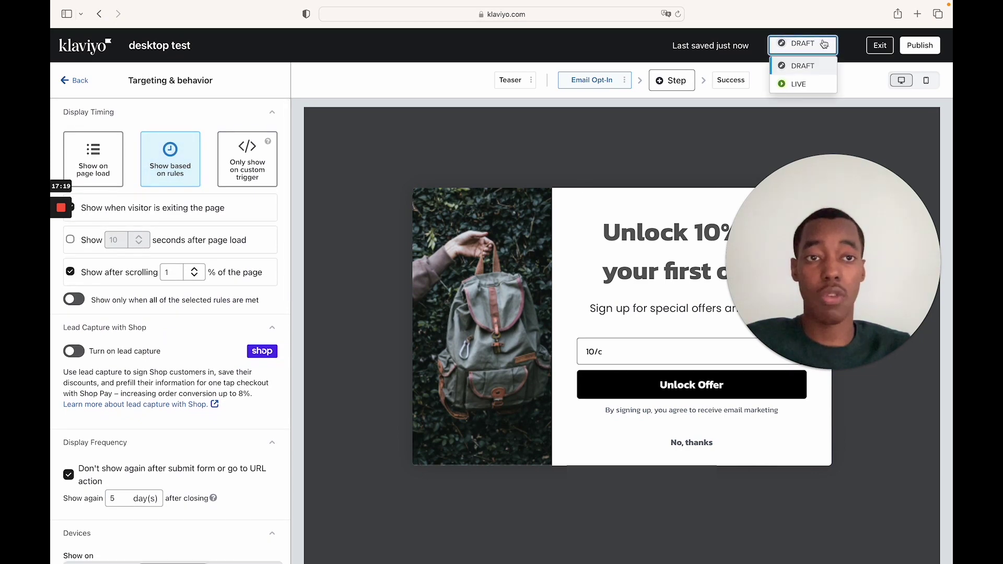
left_click(806, 84)
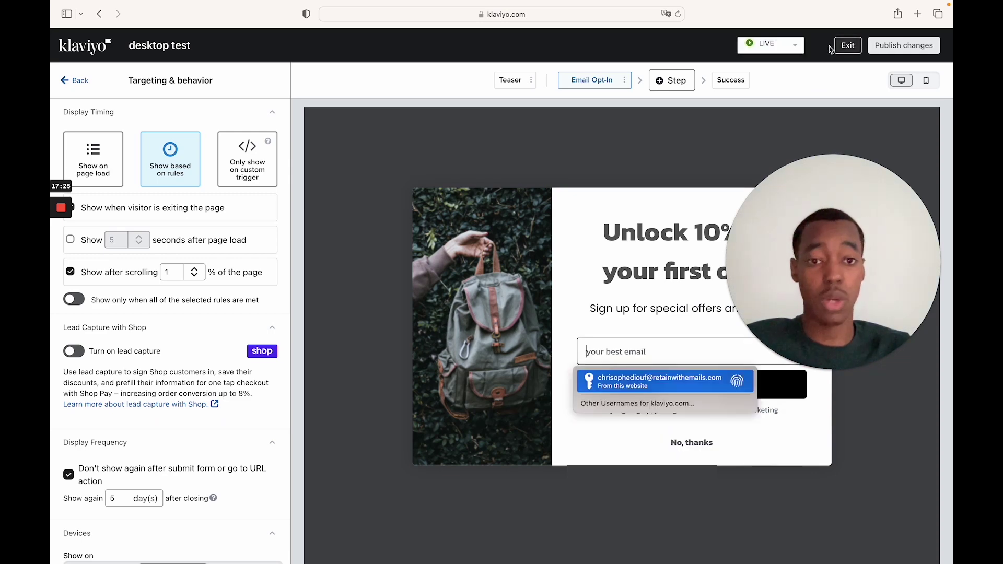
left_click(887, 48)
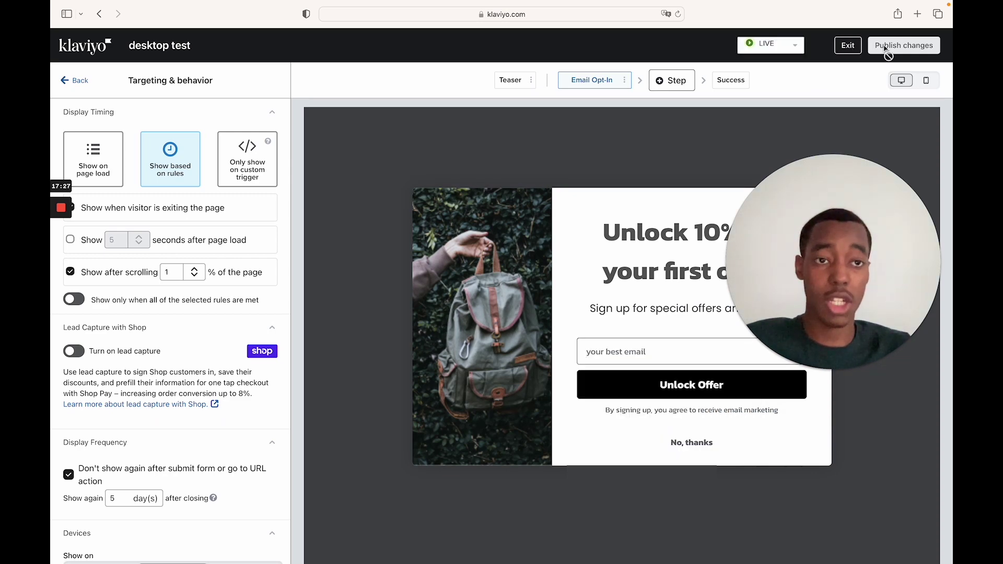
left_click(848, 46)
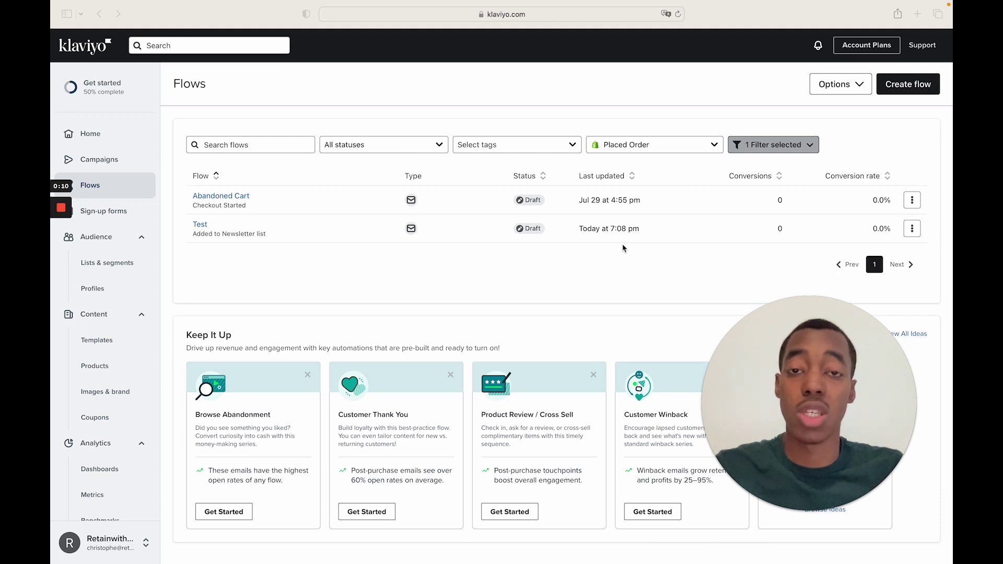
Step: Create a flow from scratch named TEST
left_click(930, 89)
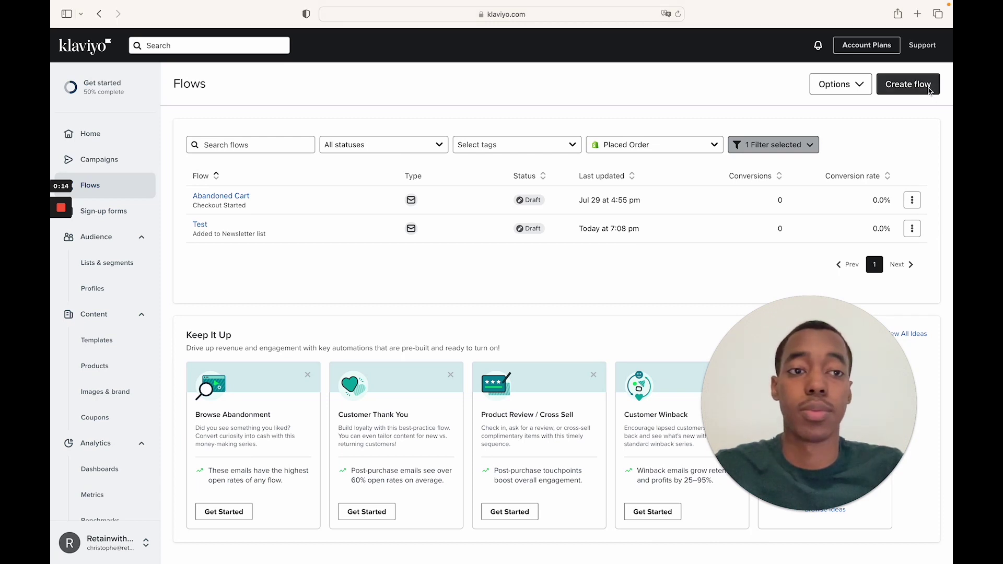
left_click(929, 90)
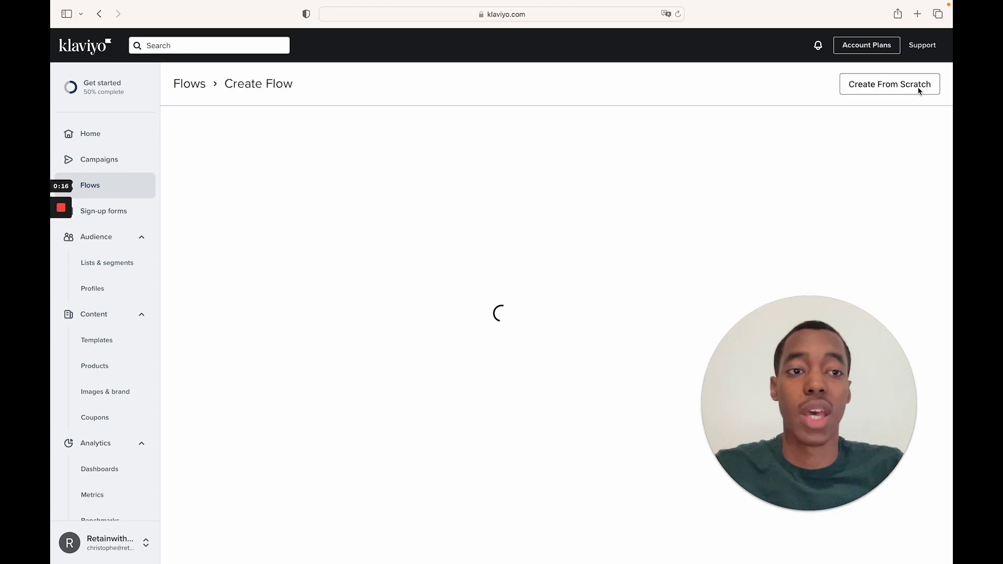
left_click(914, 90)
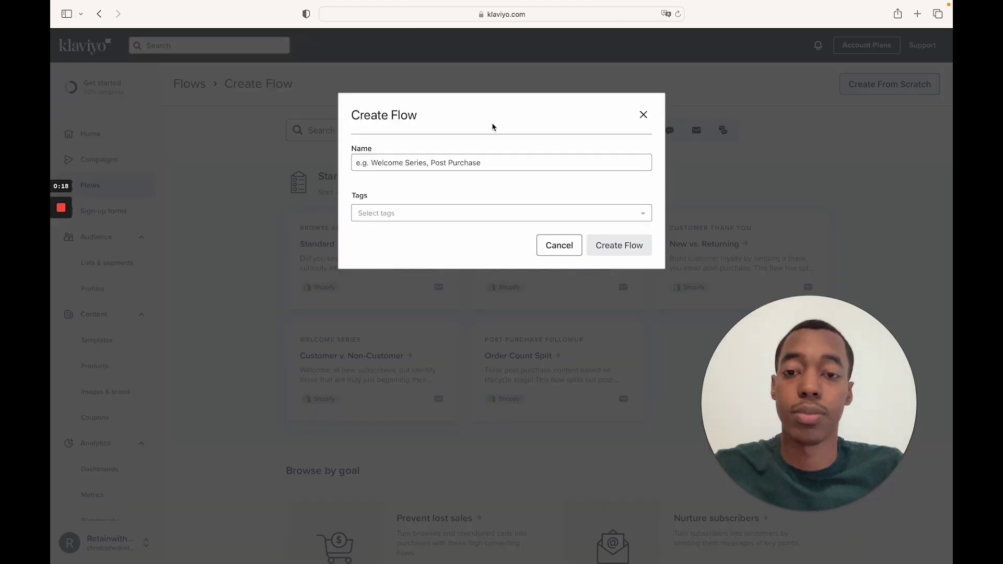
left_click(454, 162)
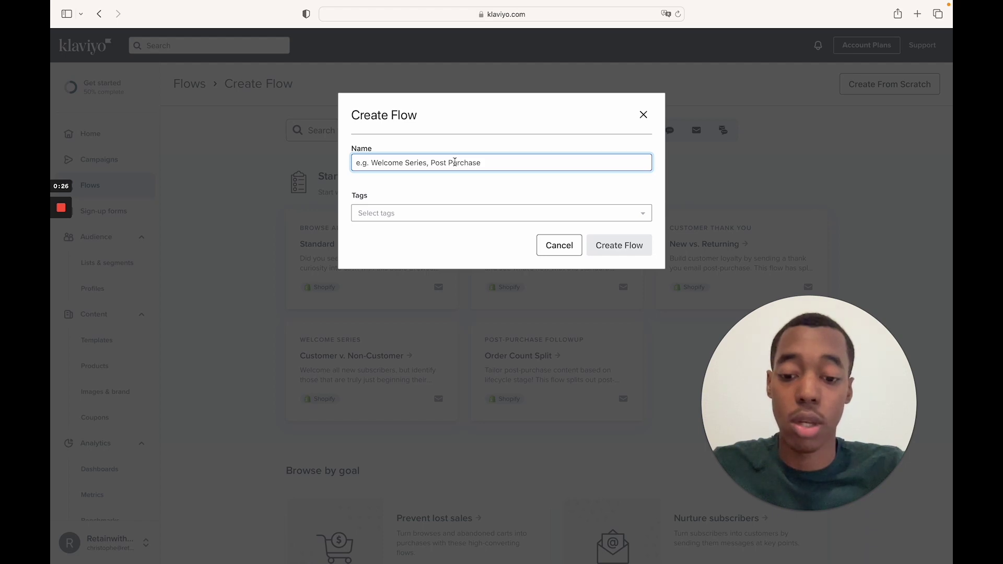
type("TES")
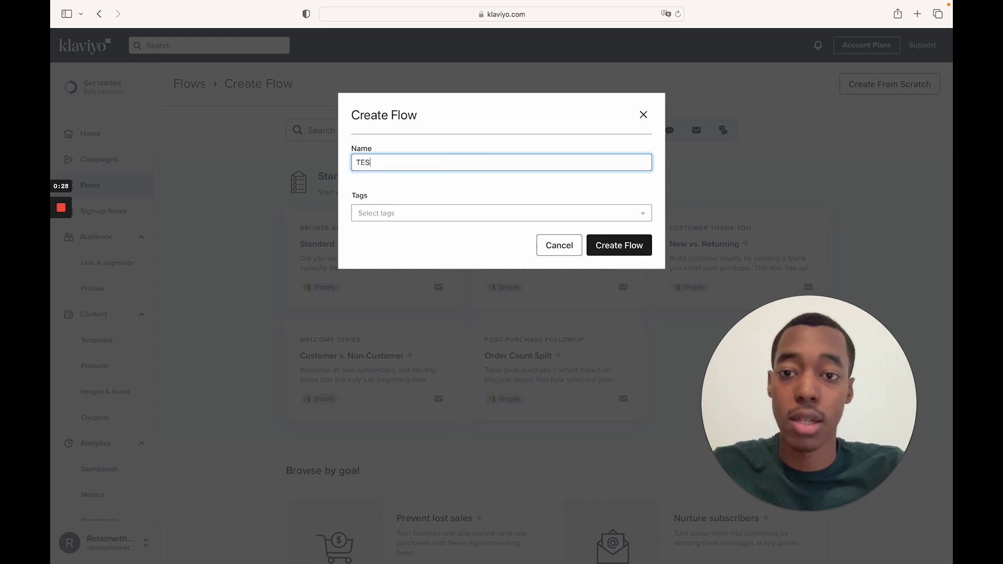
type("T")
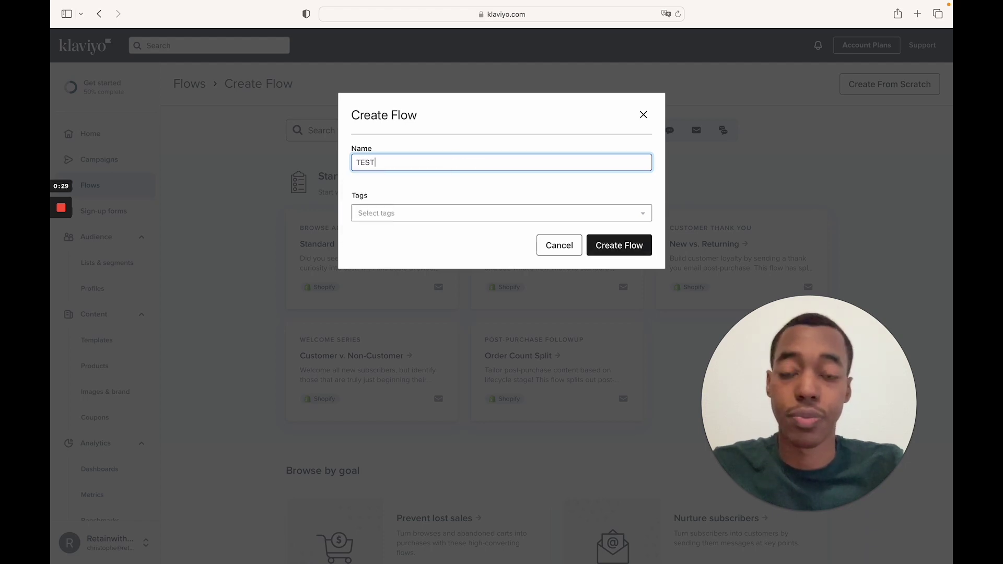
left_click(613, 250)
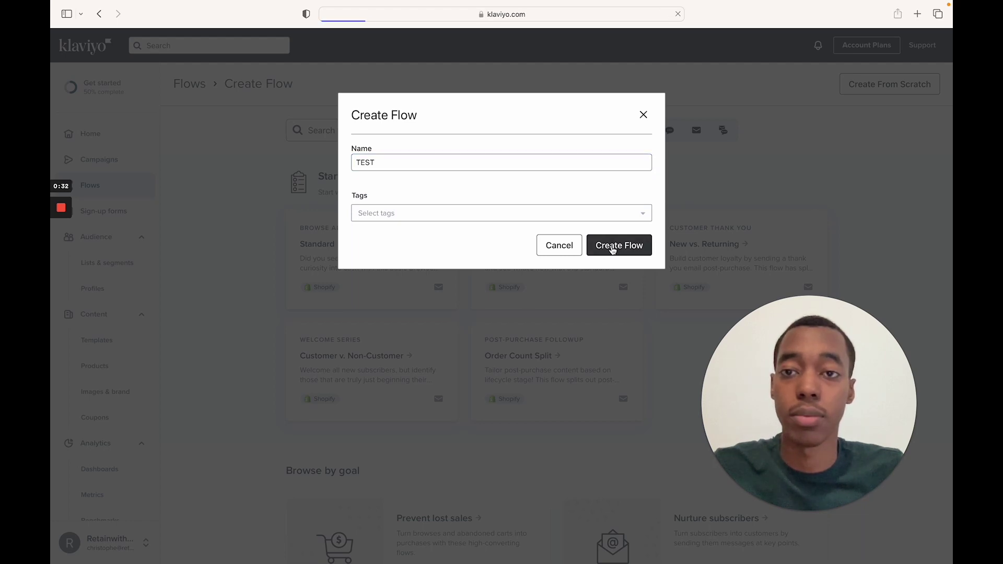
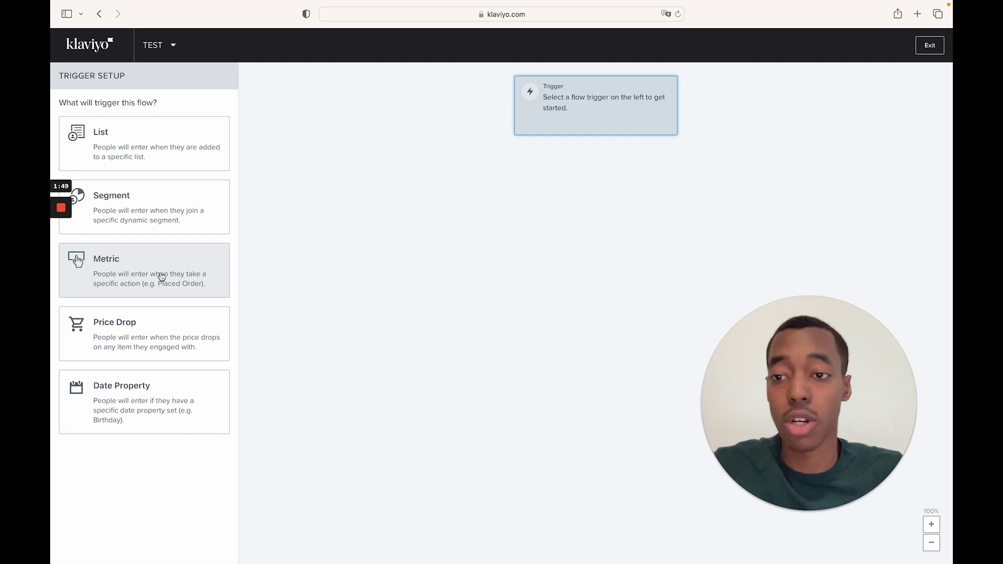
Step: Set the flow's trigger to the Checkout Started metric and save the trigger setup
left_click(162, 276)
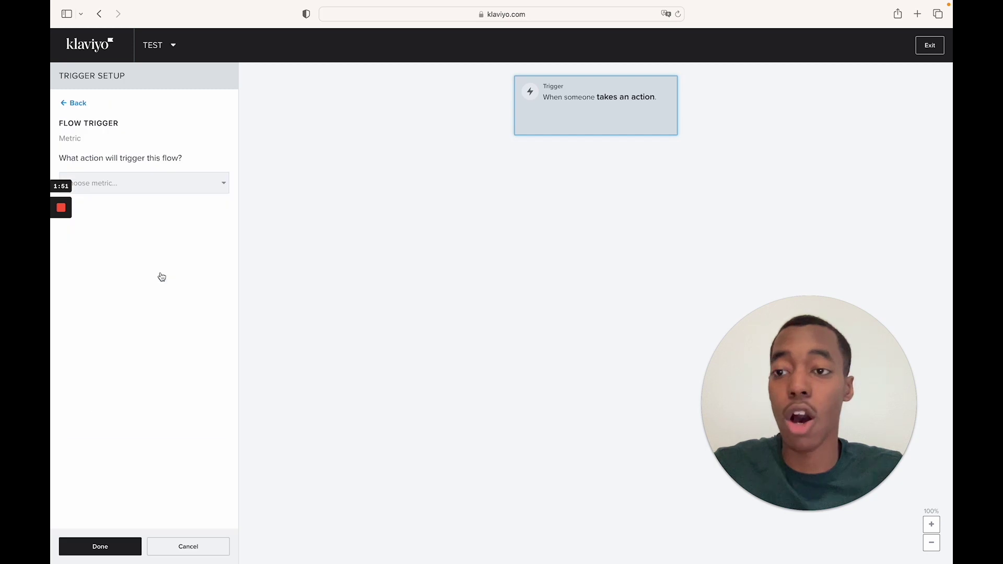
left_click(183, 187)
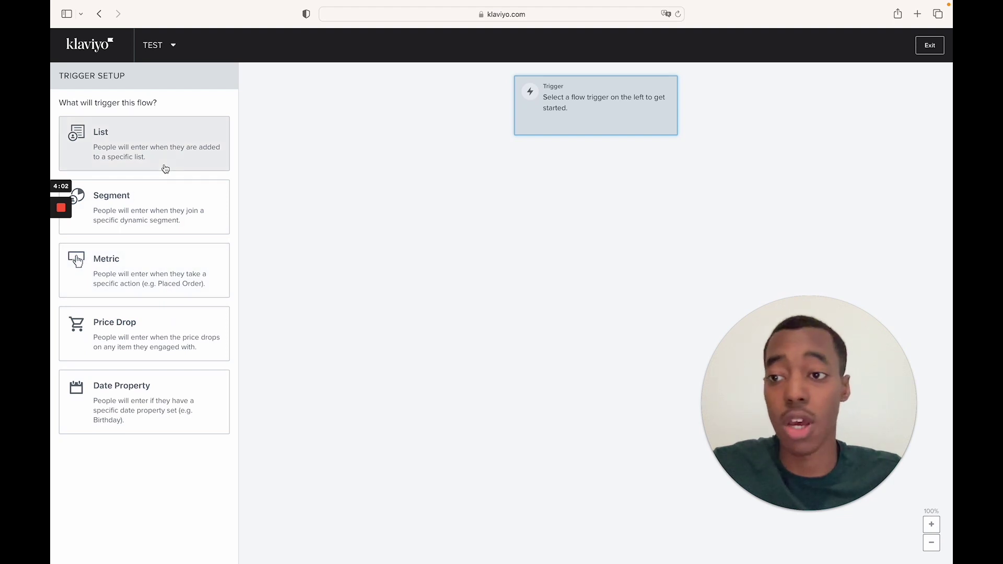
left_click(158, 269)
left_click(189, 191)
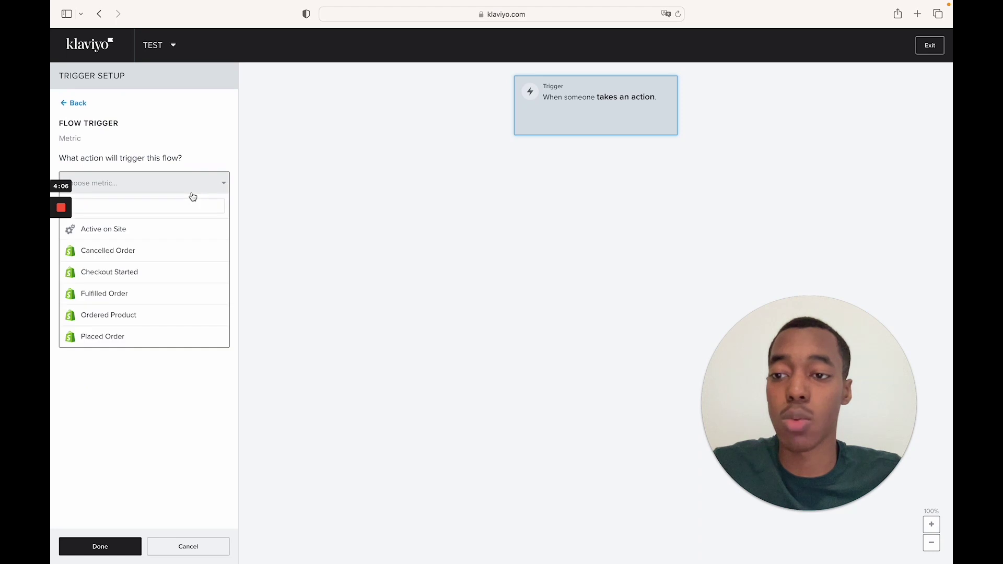
left_click(126, 276)
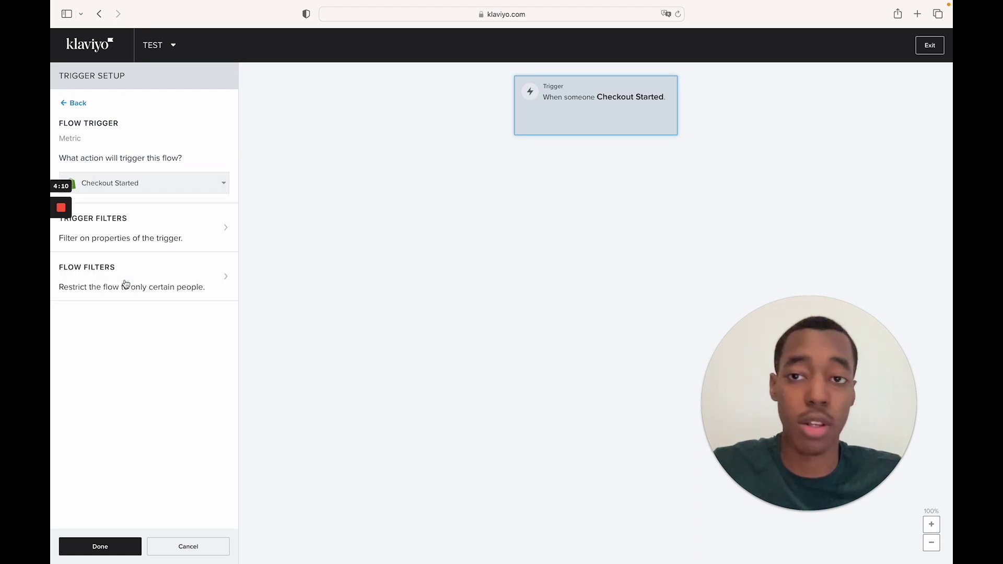
left_click(100, 546)
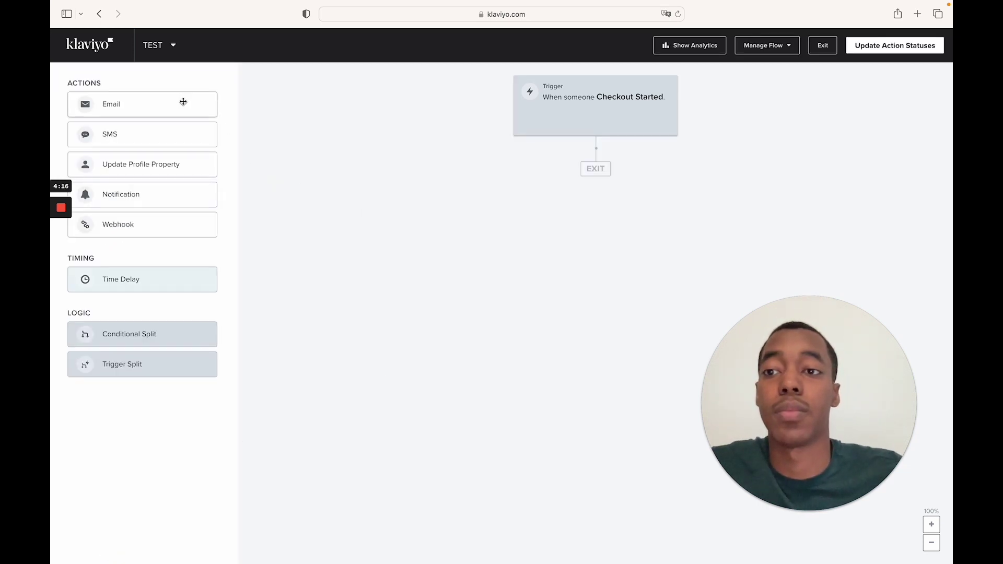
Step: Add an email directly after the Checkout Started trigger and turn off Smart Sending for it
left_click_drag(203, 103, 629, 160)
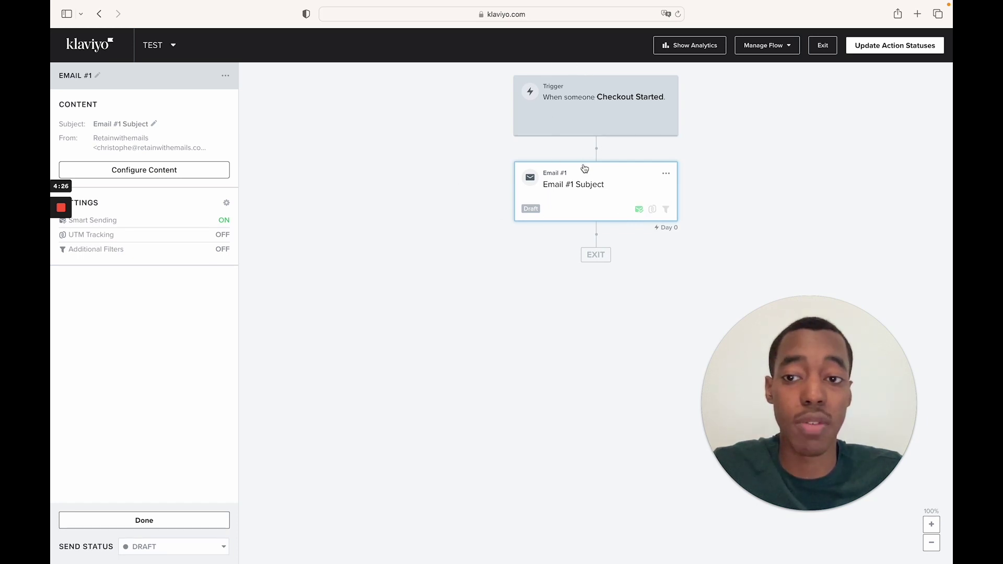
left_click(225, 224)
left_click(219, 104)
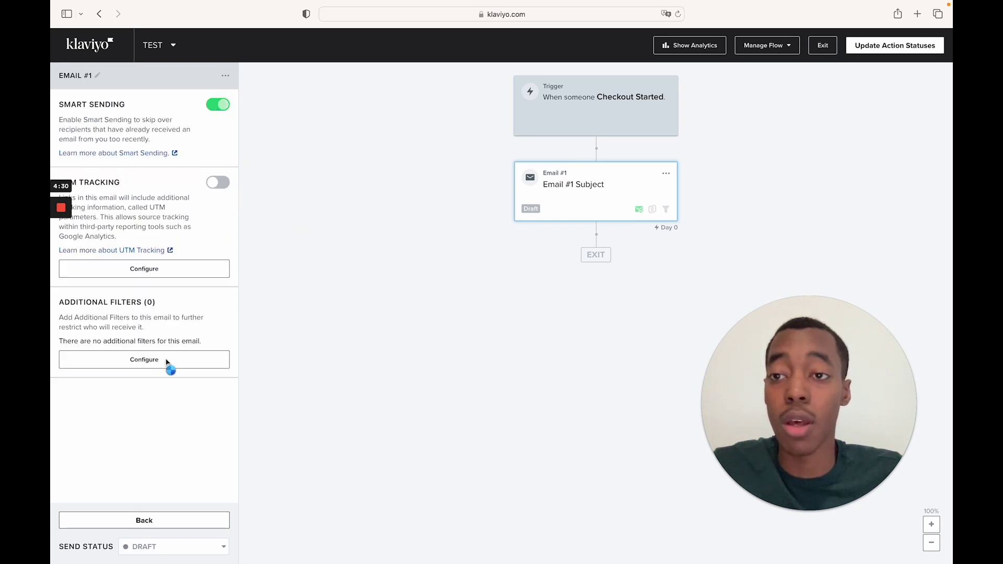
left_click(190, 522)
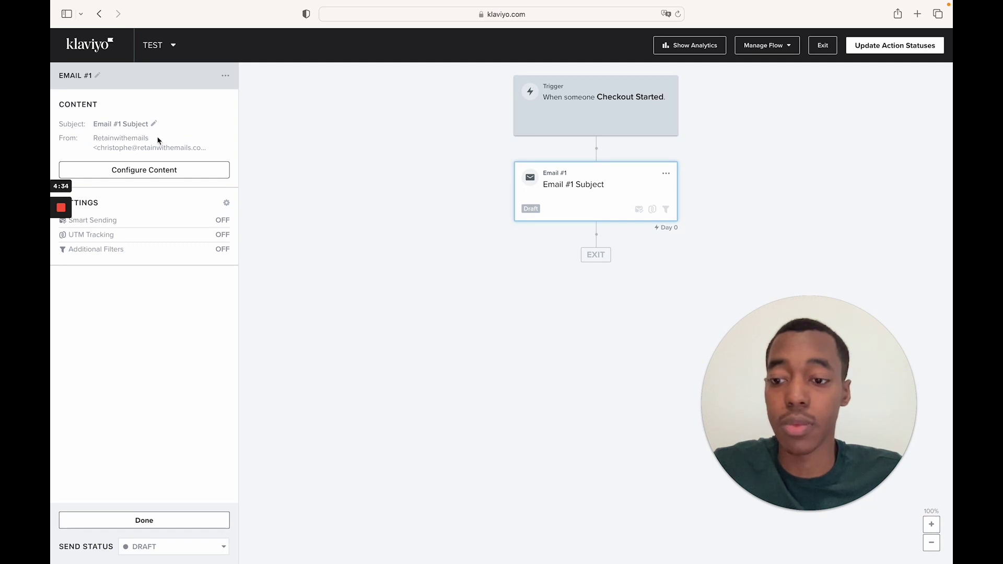
left_click(166, 523)
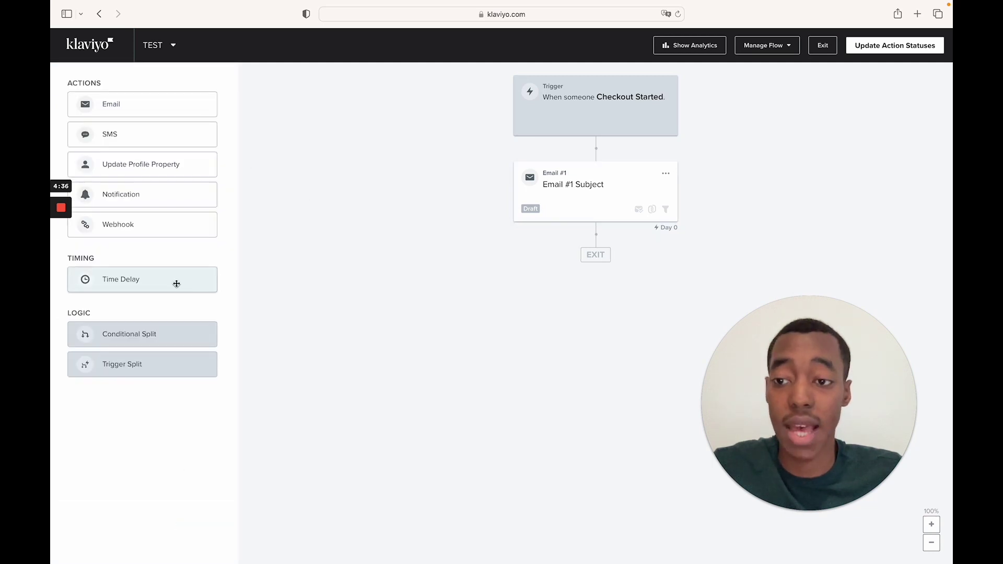
Step: Insert a time delay of 35 minutes between the trigger and the first email
left_click_drag(176, 284, 622, 168)
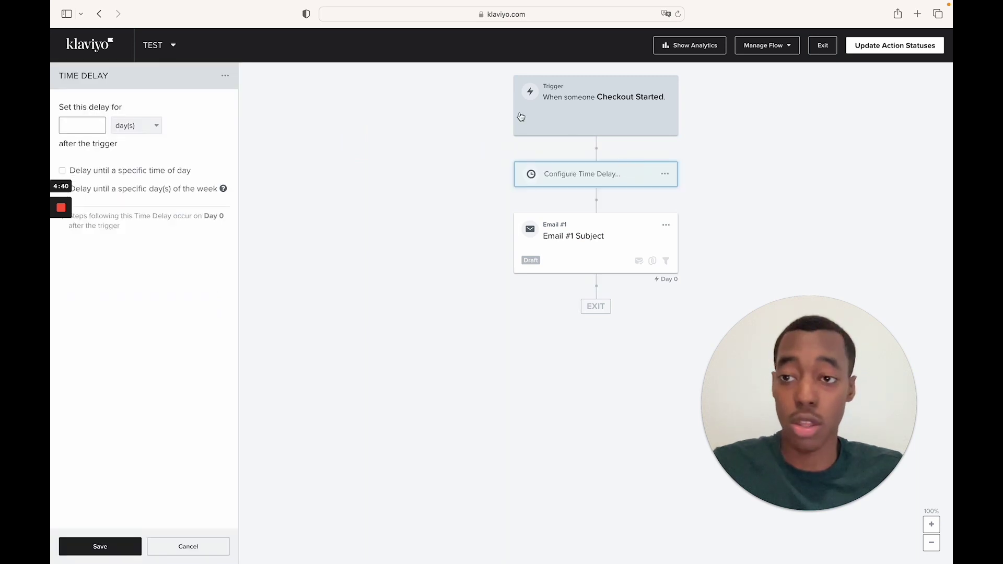
left_click(81, 127)
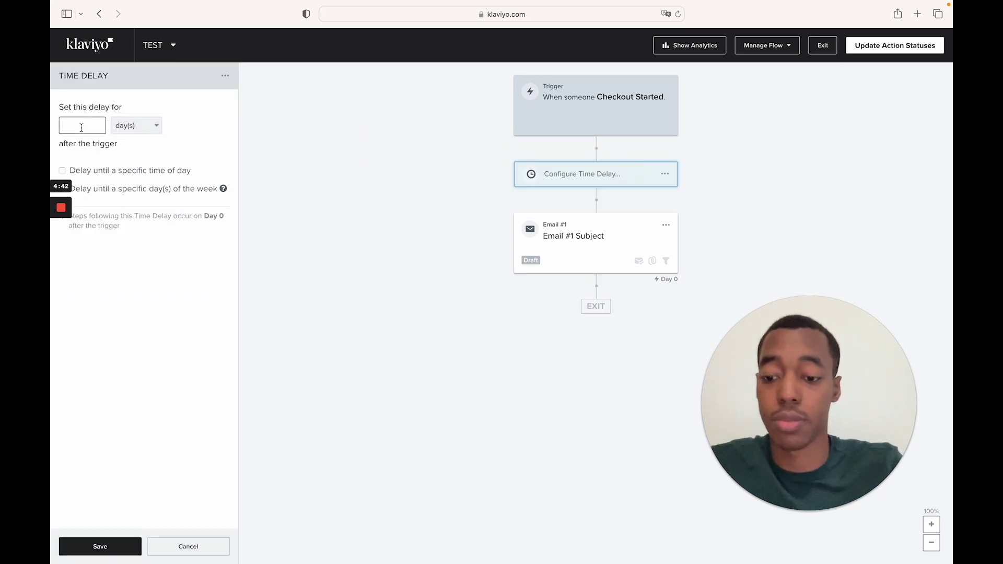
type("35")
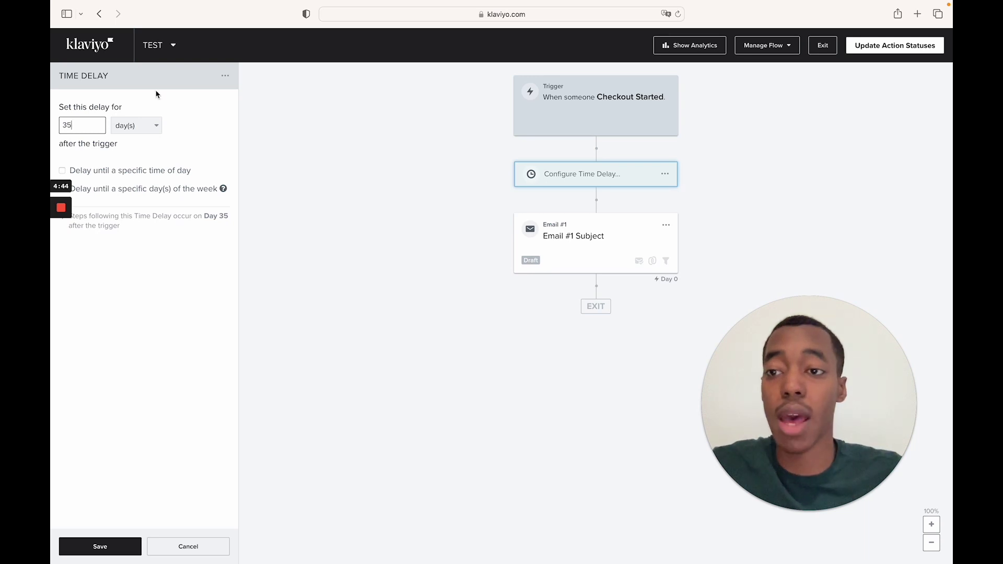
left_click(152, 124)
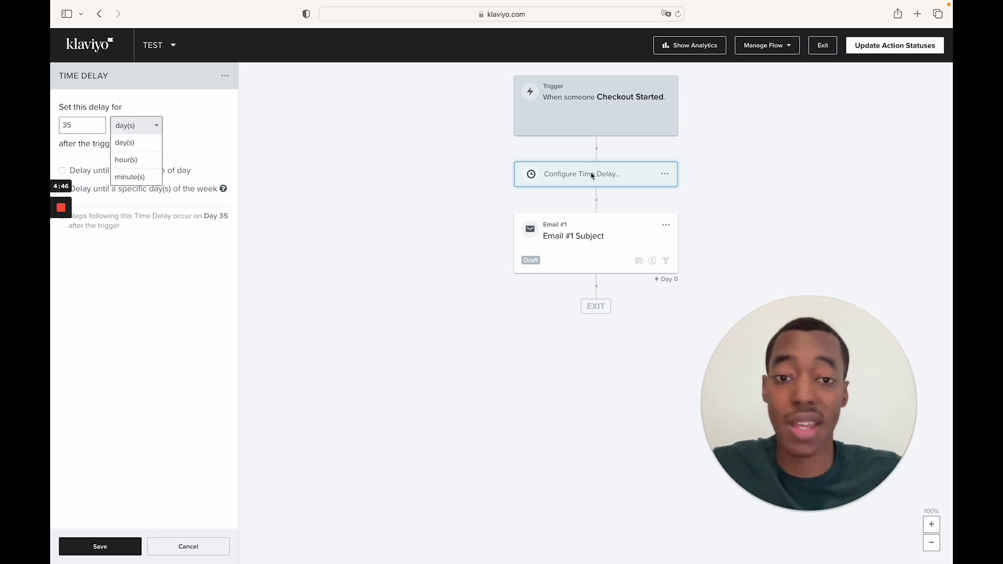
left_click(139, 177)
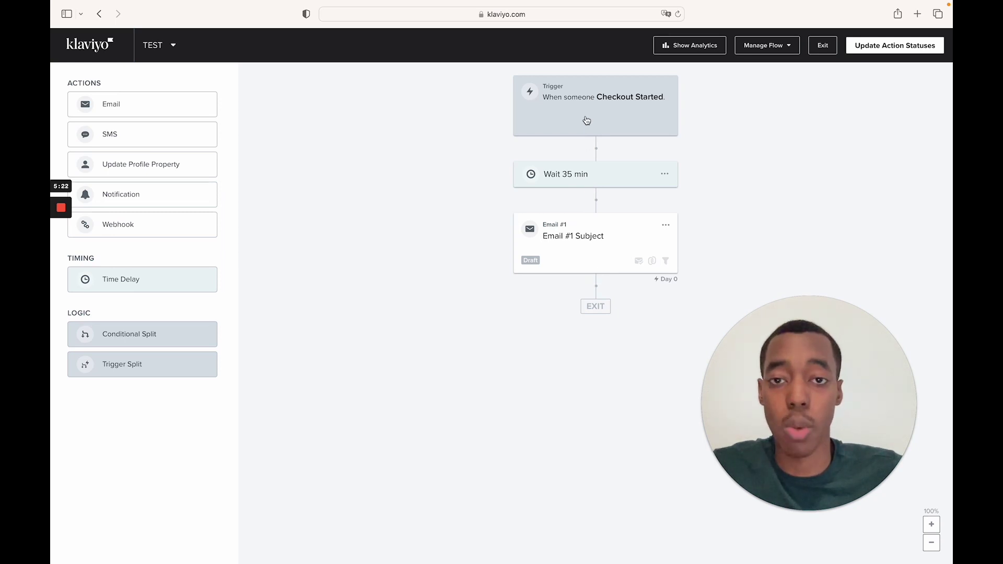
Step: Add a flow filter to the trigger using the condition What someone has done (or not done)
left_click(587, 121)
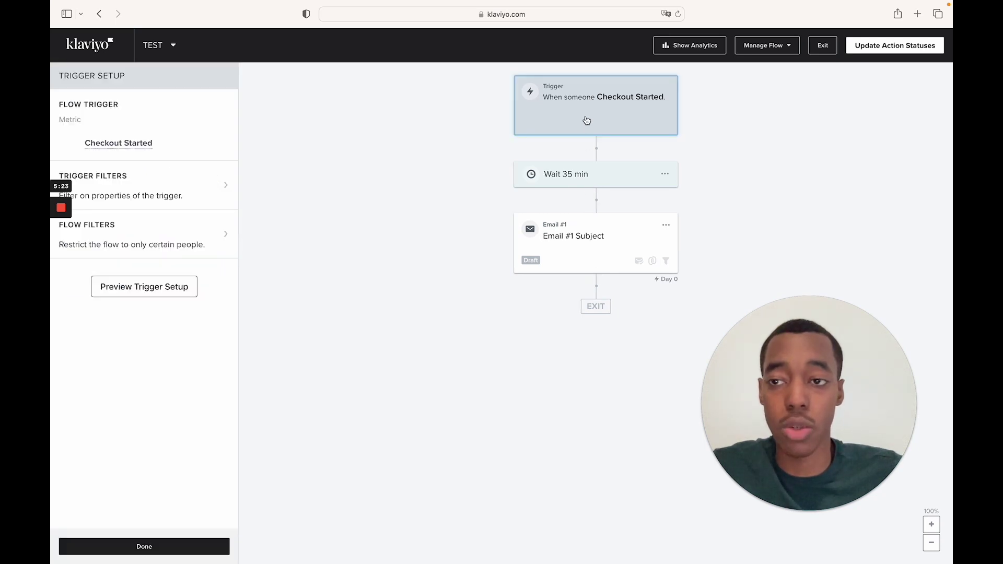
left_click(195, 223)
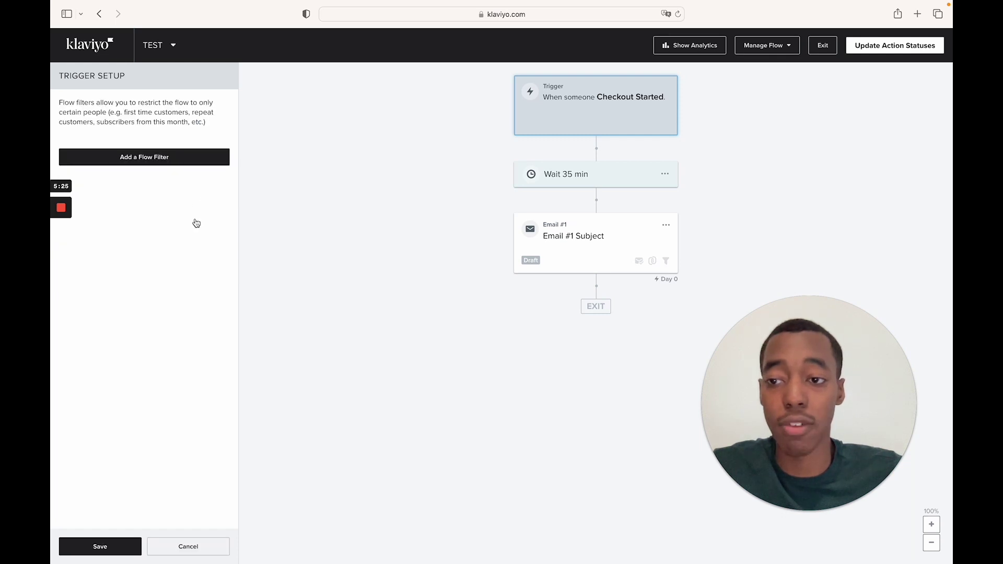
left_click(197, 160)
left_click(189, 156)
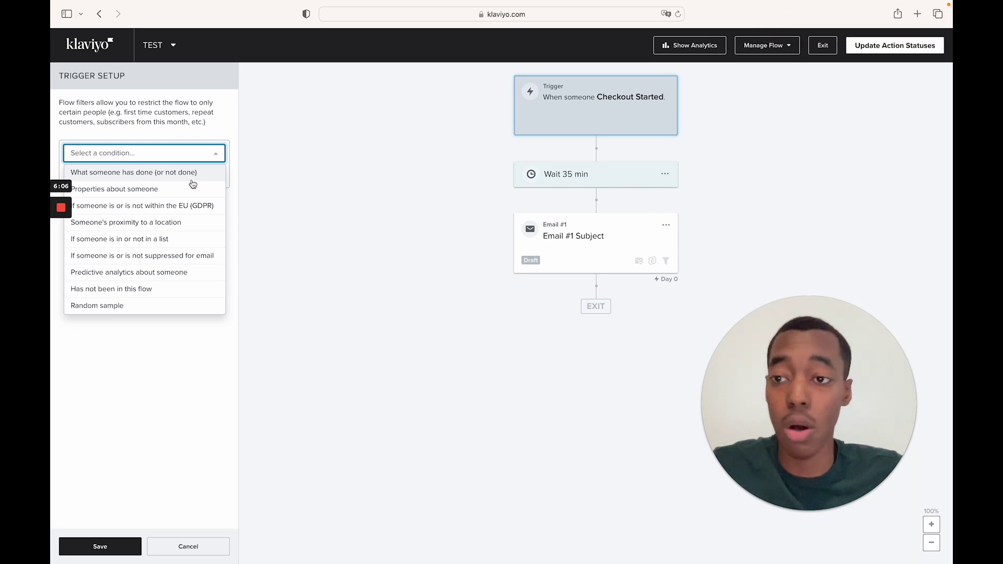
left_click(193, 178)
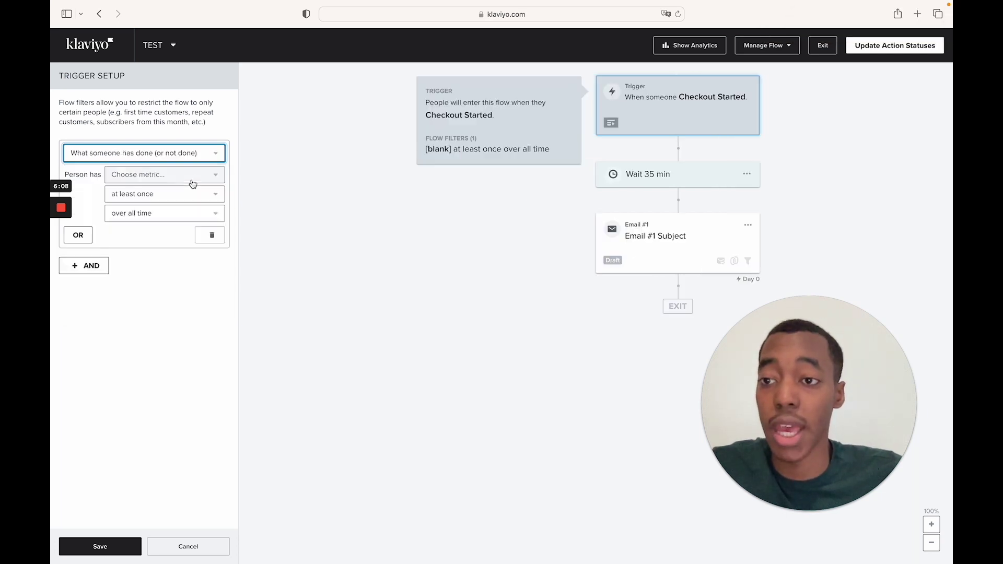
Step: Set the flow filter to Placed Order at least once since starting this flow, save it and finish the trigger setup
left_click(180, 181)
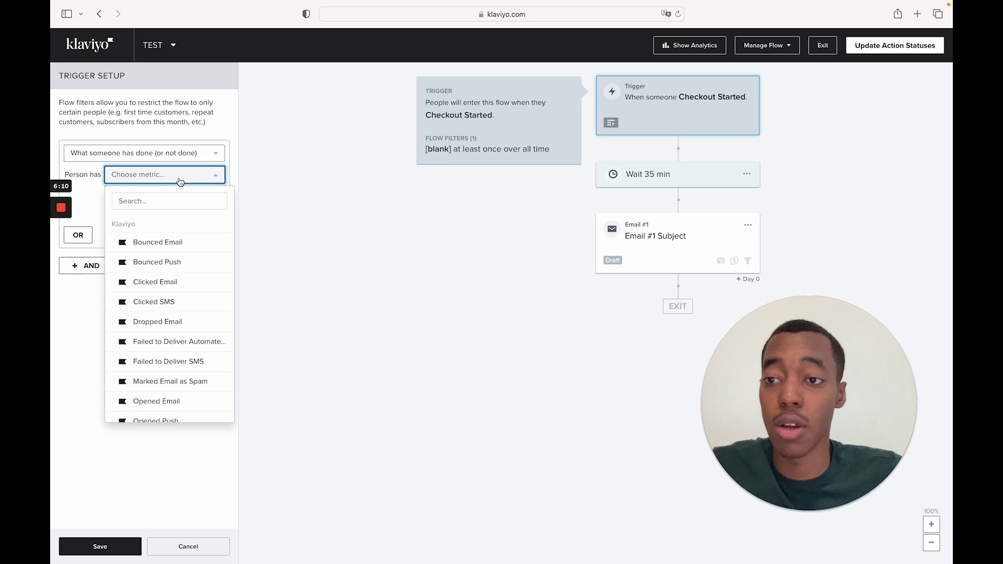
scroll(157, 301, "down", 10)
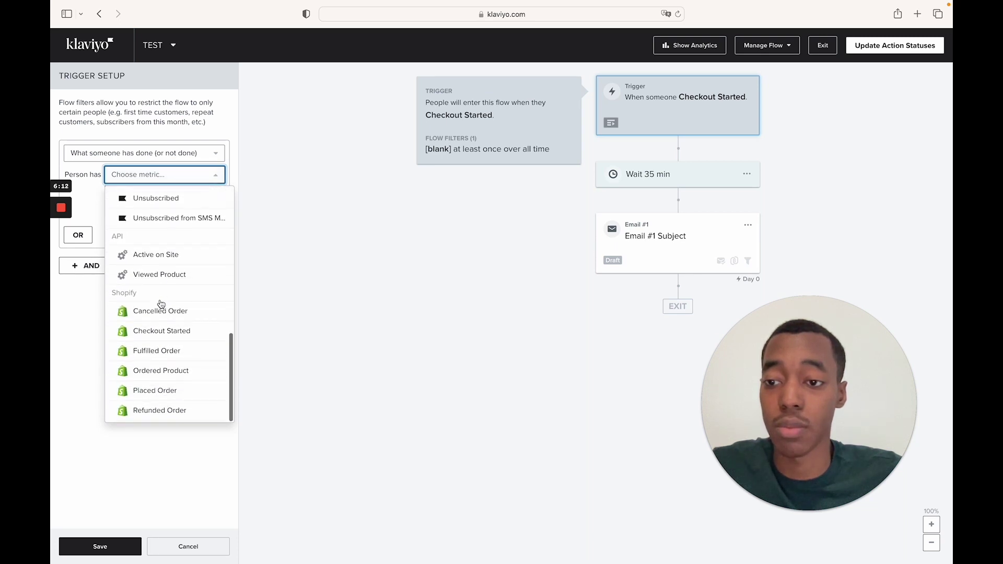
left_click(163, 391)
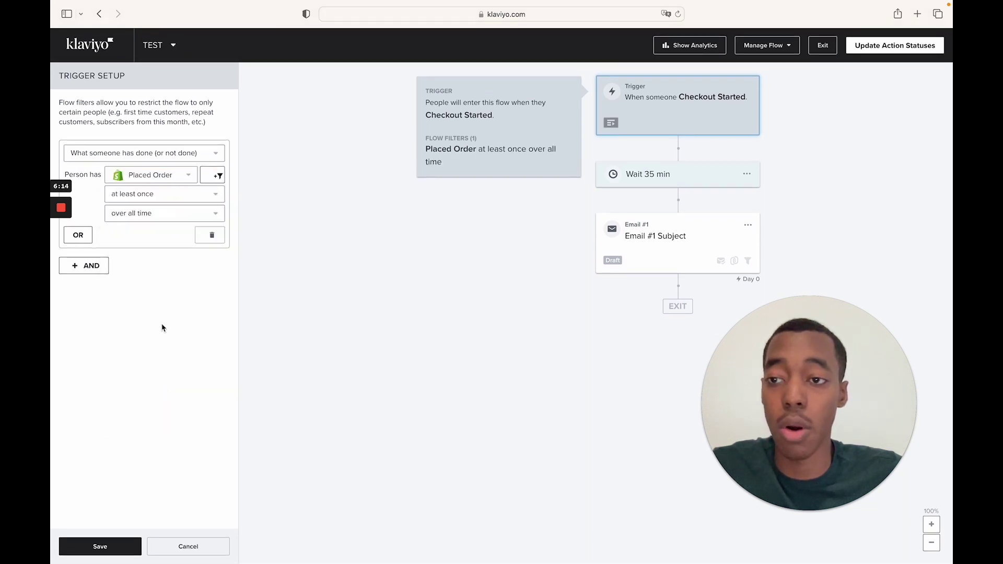
left_click(175, 212)
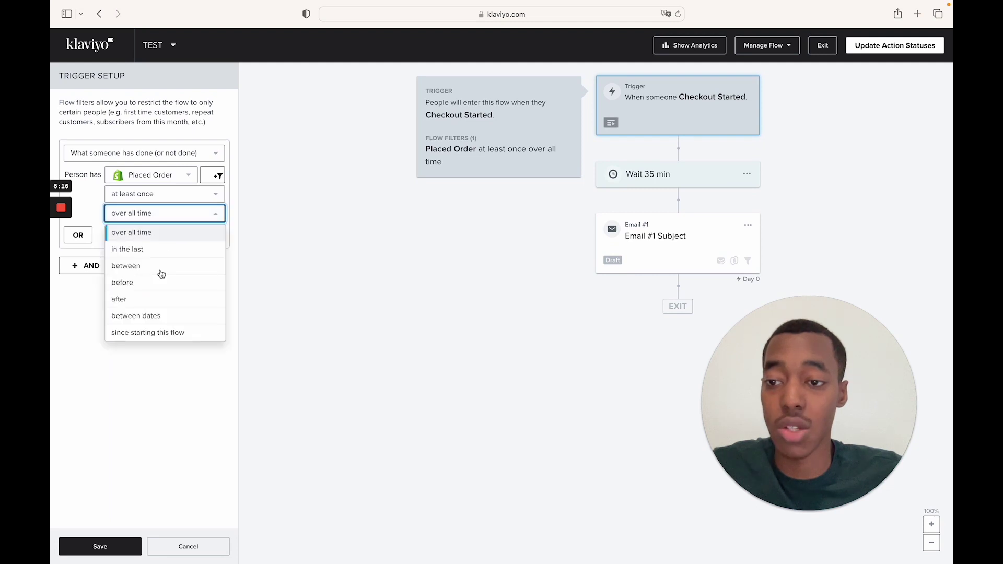
left_click(147, 332)
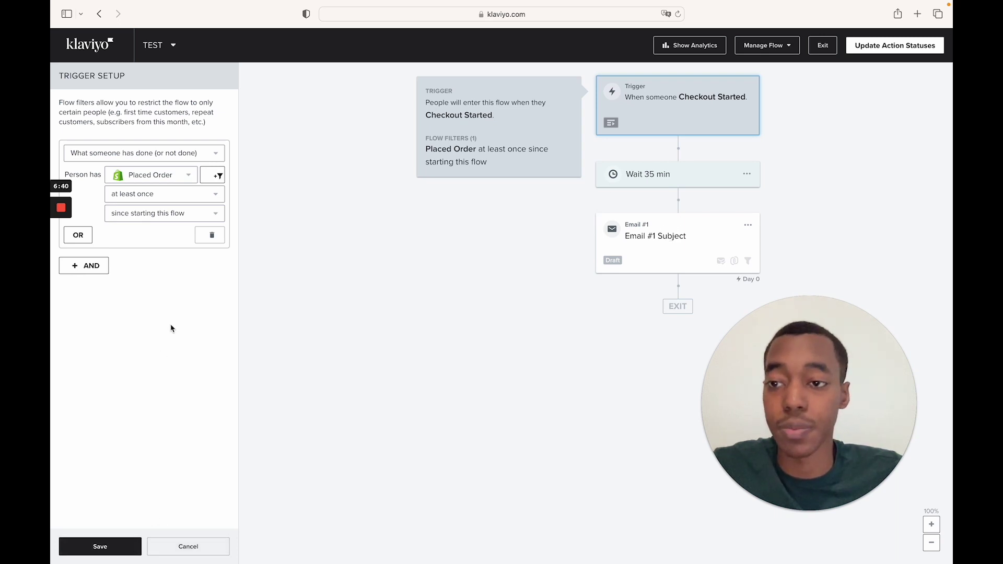
left_click(106, 545)
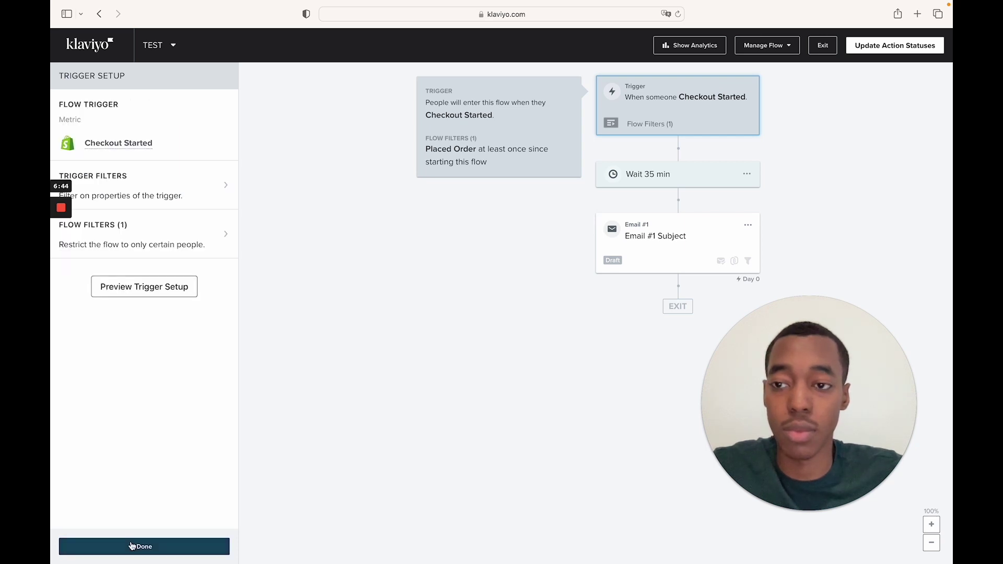
left_click(130, 546)
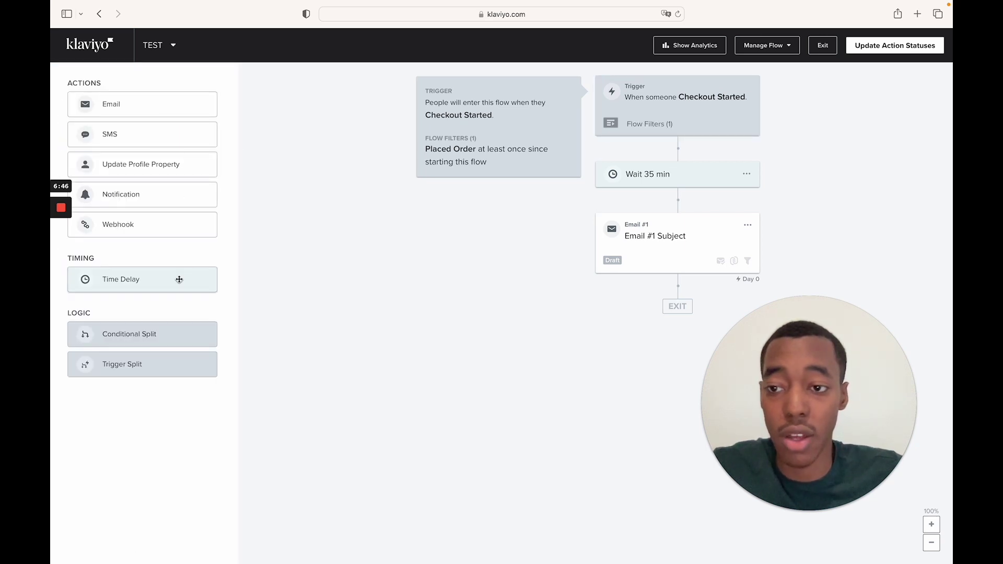
Step: Add a second time delay to the flow after the first email
left_click_drag(177, 280, 679, 294)
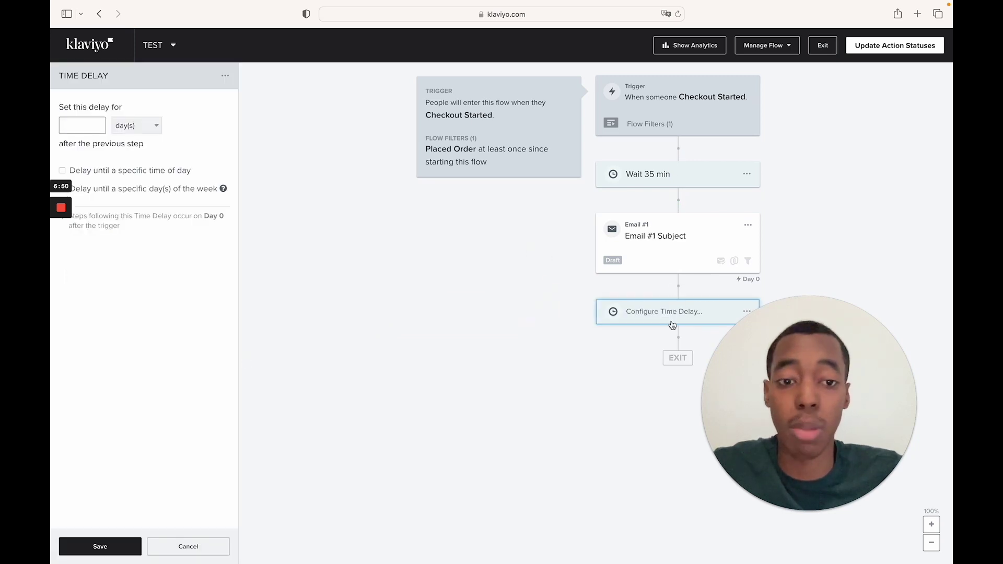
Step: Add a second flow filter that skips anyone who has been in this flow in the last 30 days, and save the trigger setup
left_click(122, 553)
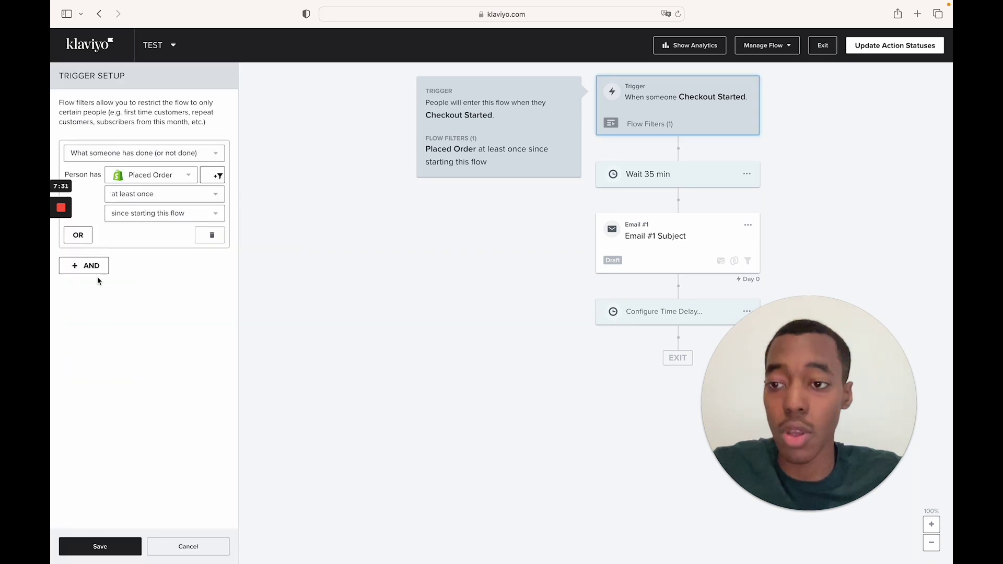
left_click(94, 270)
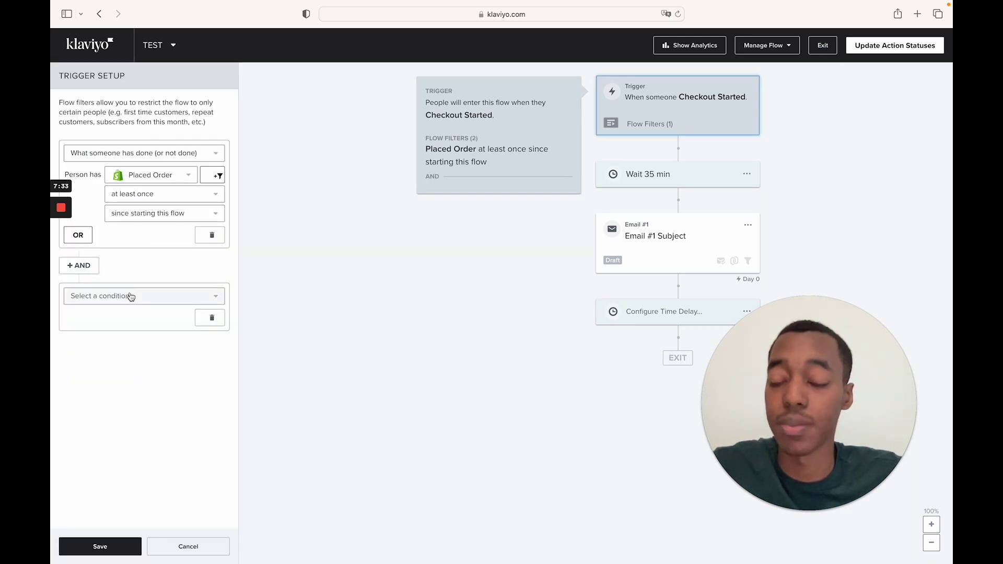
left_click(130, 296)
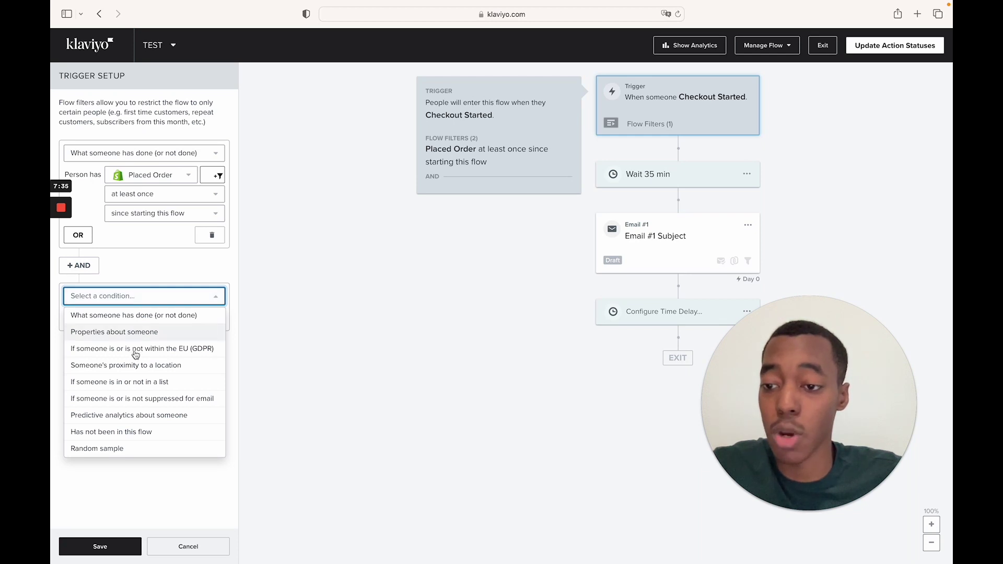
left_click(132, 432)
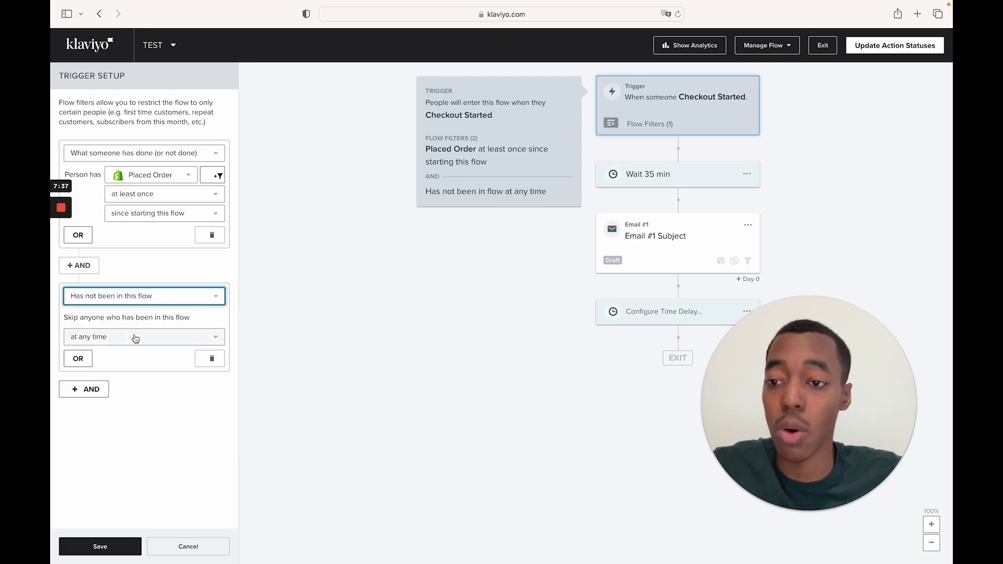
left_click(134, 337)
left_click(118, 372)
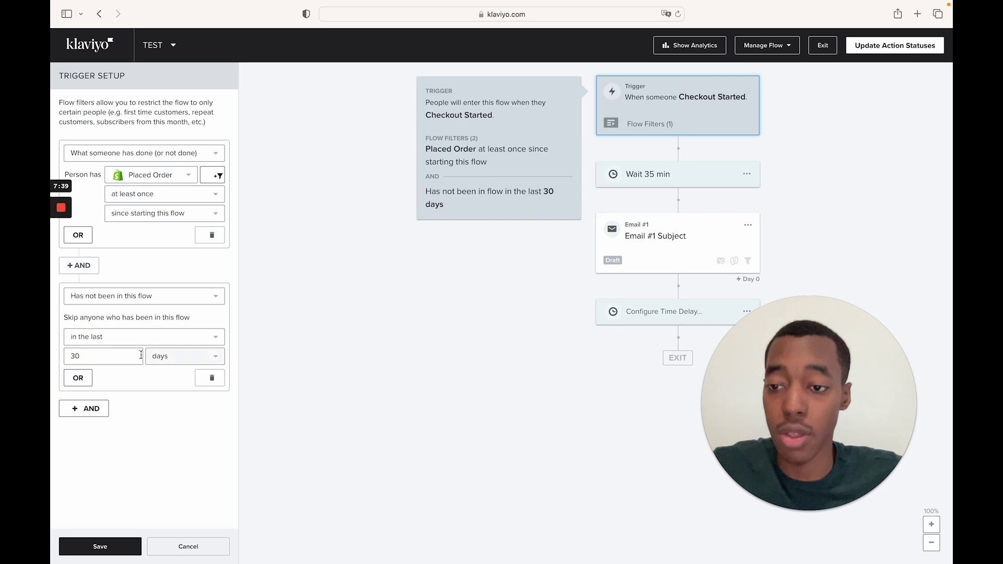
left_click(100, 546)
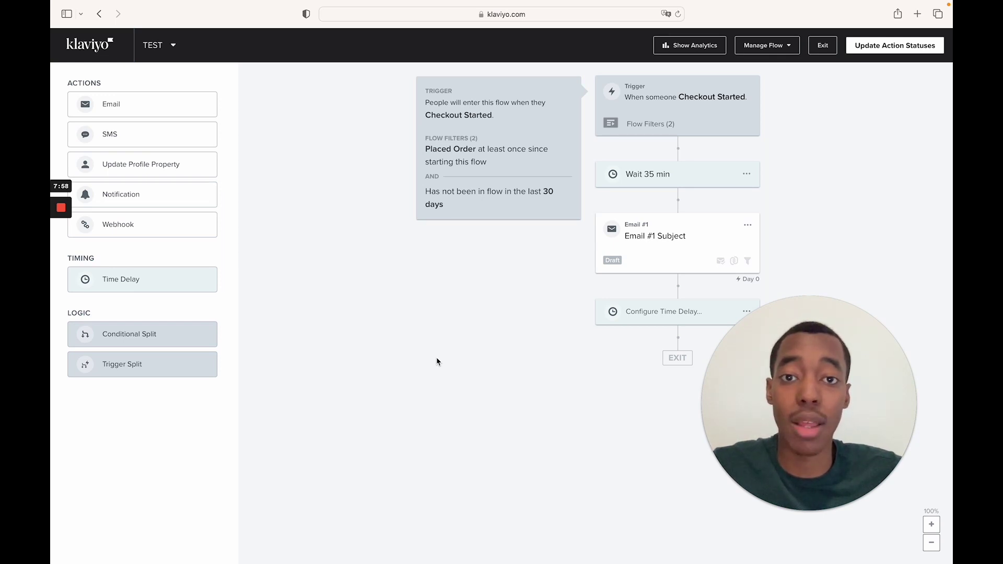
Step: In Email #1's content configuration, set the preview text to "test" and choose the Drag and Drop email editor
left_click(653, 260)
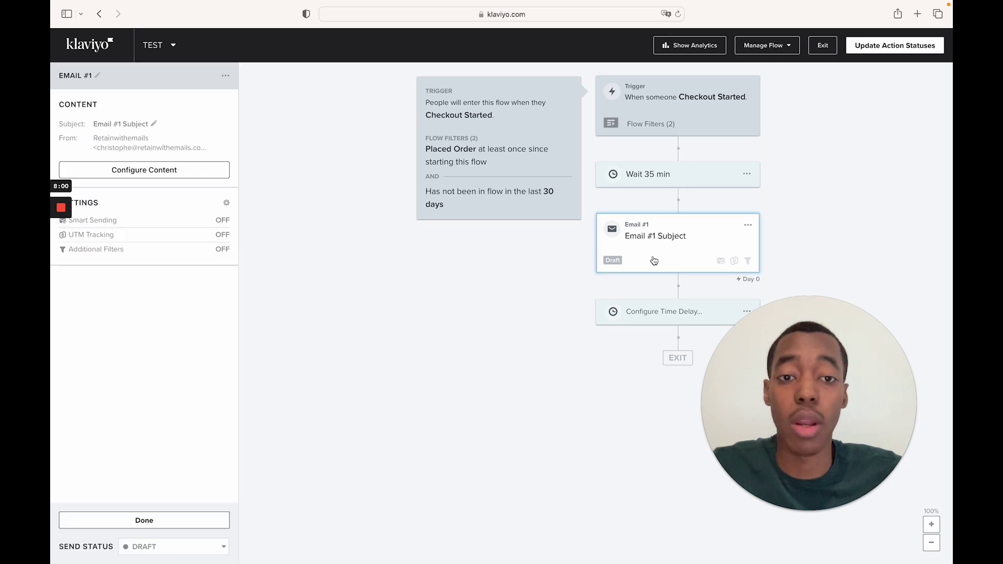
left_click(179, 177)
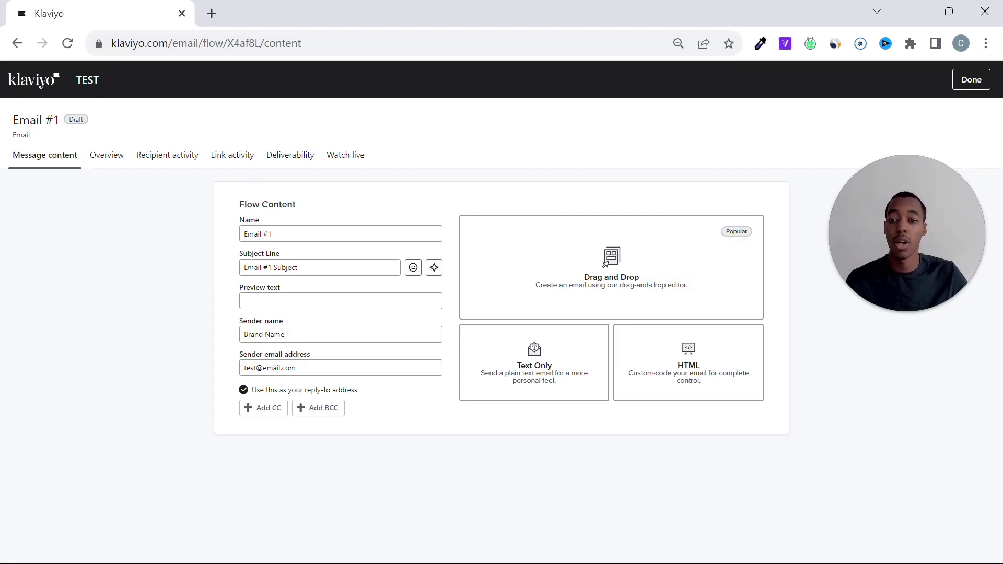
left_click(320, 335)
left_click_drag(329, 329, 211, 334)
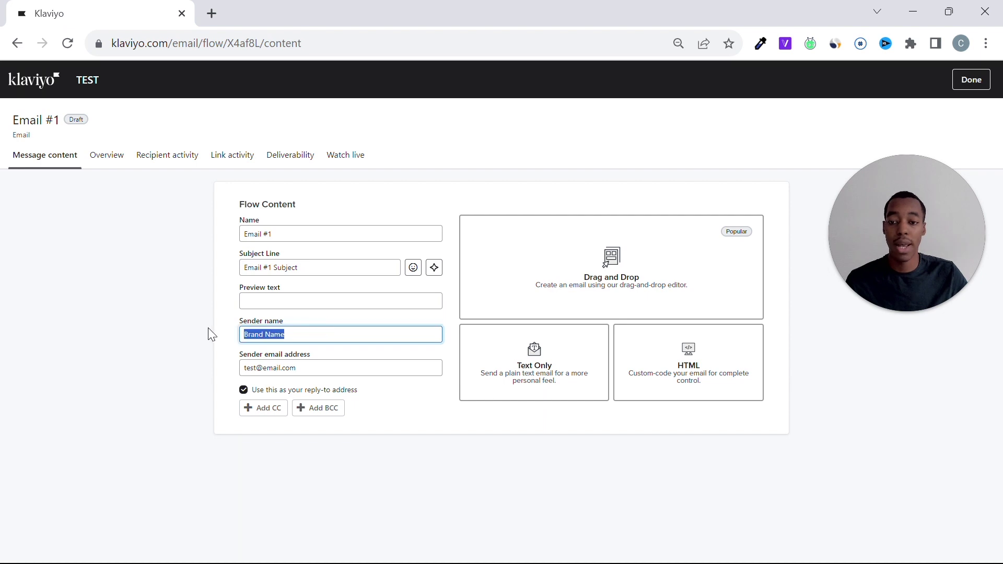
left_click(261, 301)
left_click_drag(293, 267, 214, 272)
left_click(199, 297)
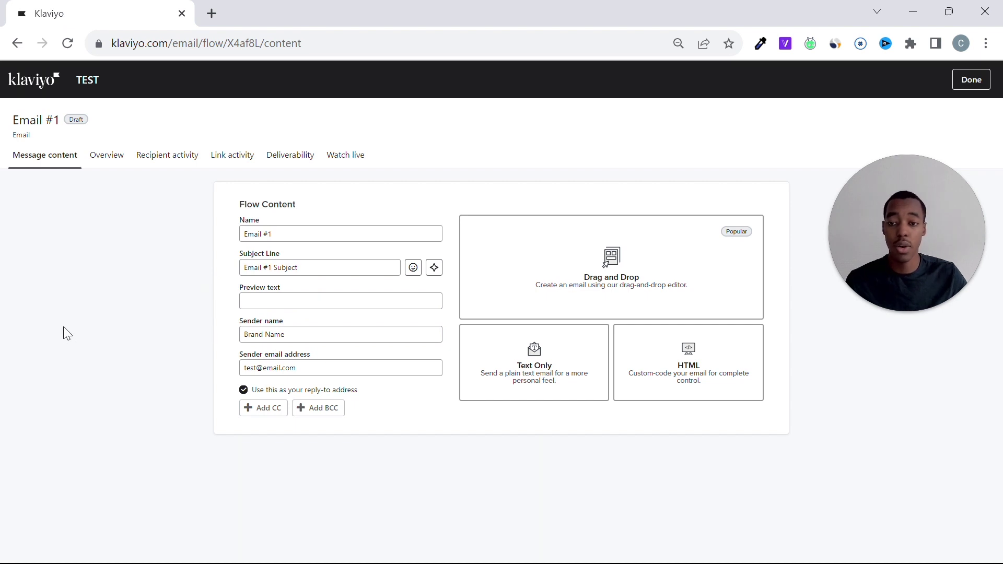
left_click(261, 301)
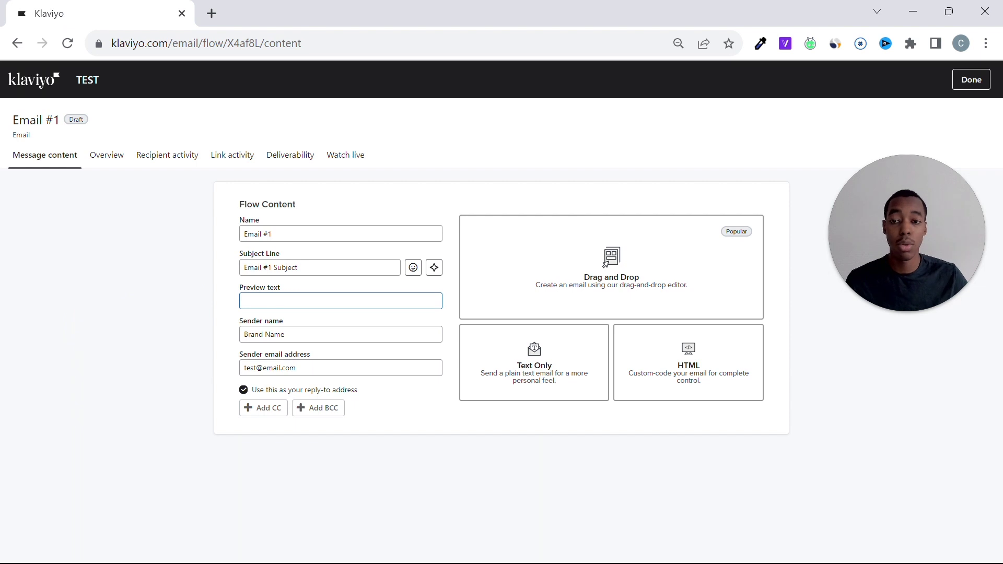
left_click_drag(315, 269, 242, 267)
left_click(187, 287)
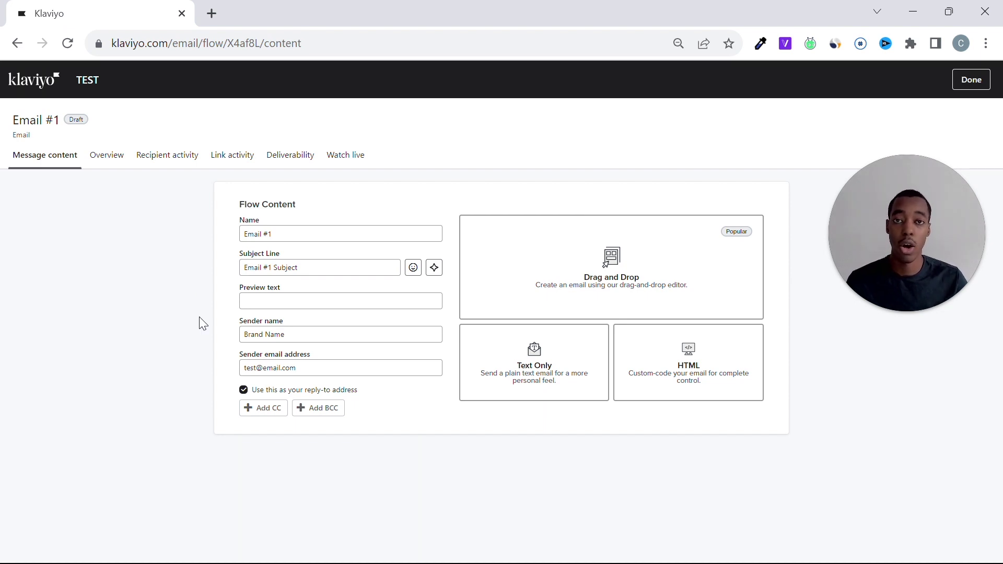
left_click(328, 297)
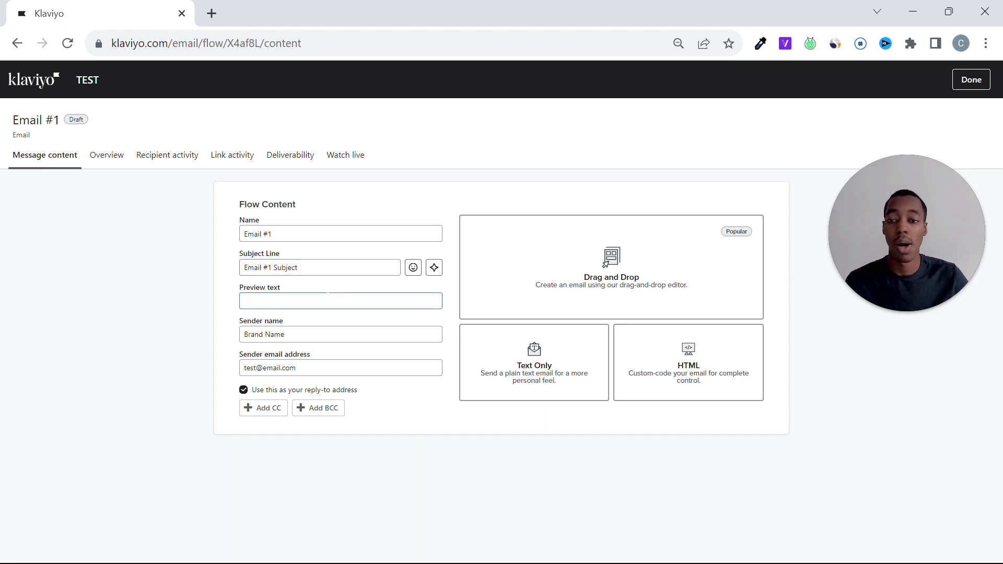
type("test")
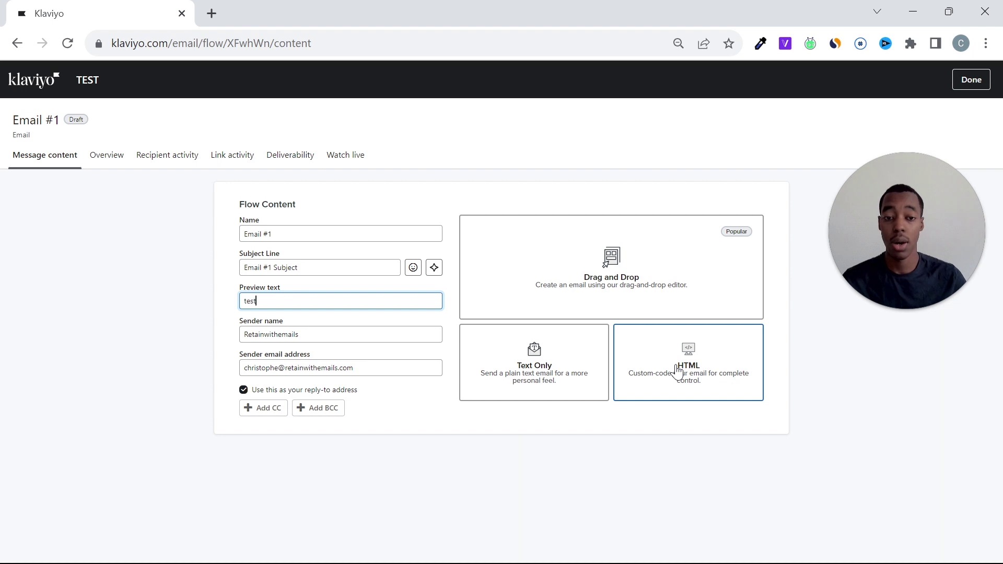
left_click(623, 264)
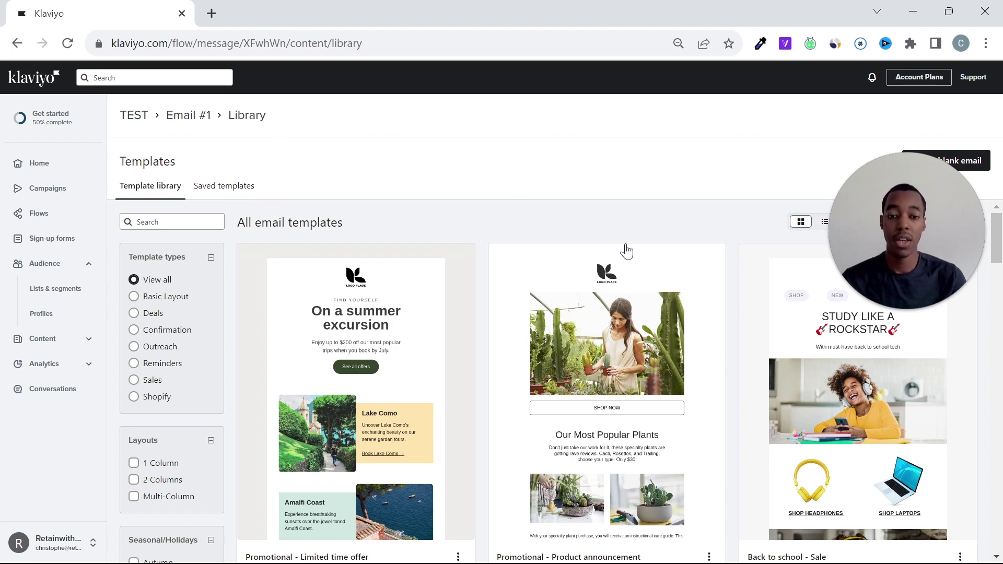
Step: Browse the email designs in the template library and check the saved templates
scroll(624, 272, "down", 5)
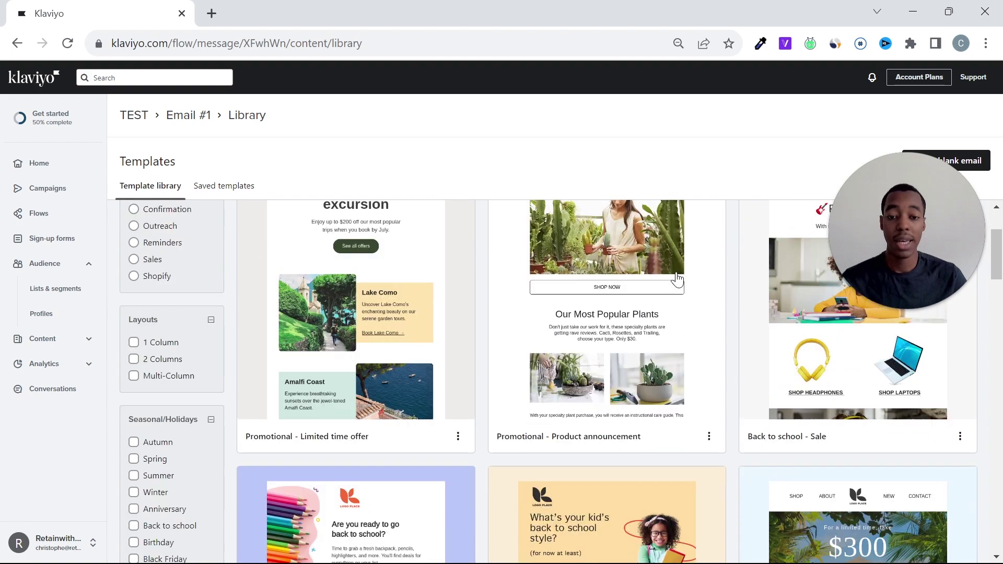
scroll(674, 282, "down", 5)
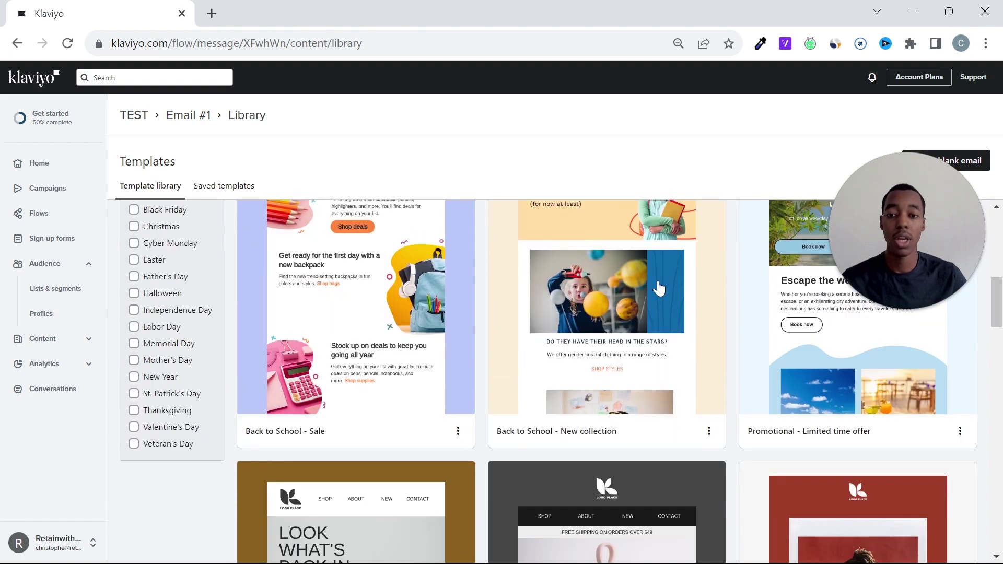
scroll(658, 287, "down", 3)
scroll(657, 288, "down", 2)
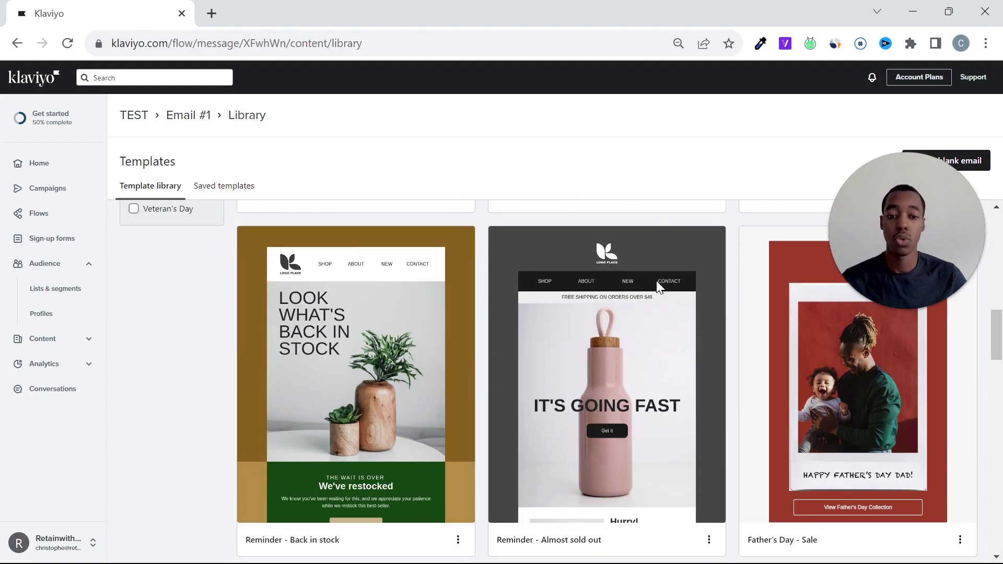
scroll(657, 287, "down", 2)
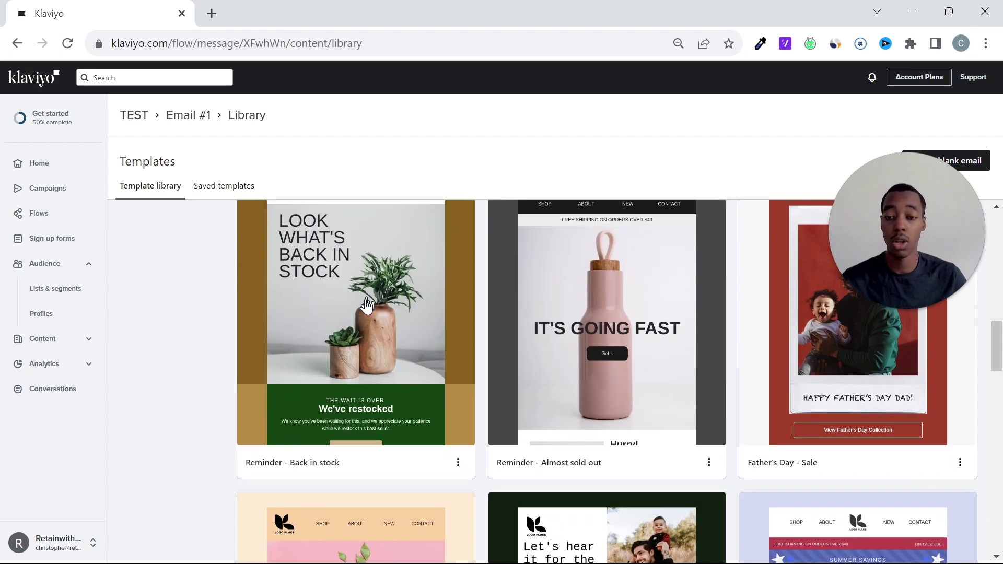
scroll(365, 311, "down", 4)
scroll(650, 412, "up", 6)
scroll(381, 362, "down", 6)
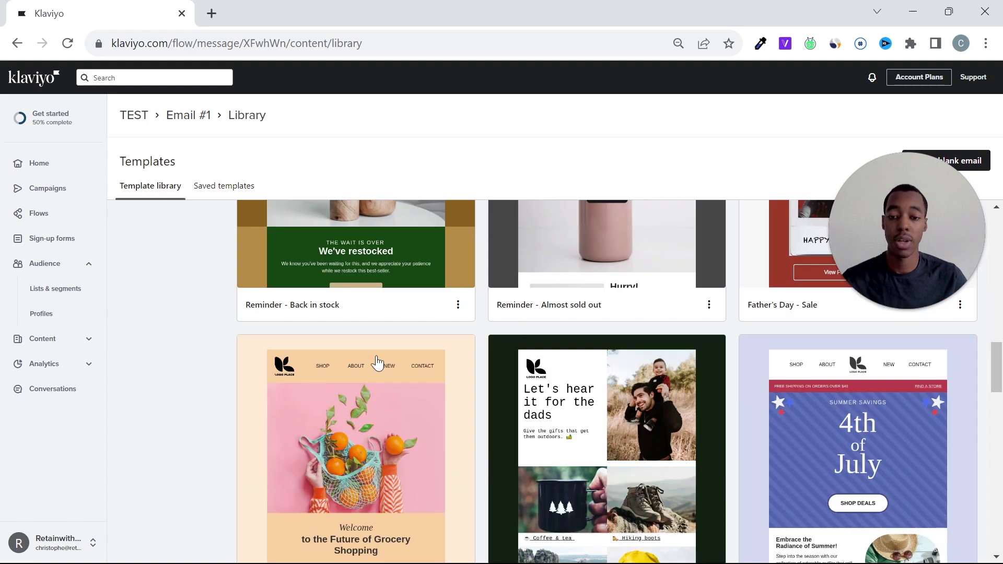
scroll(574, 395, "down", 2)
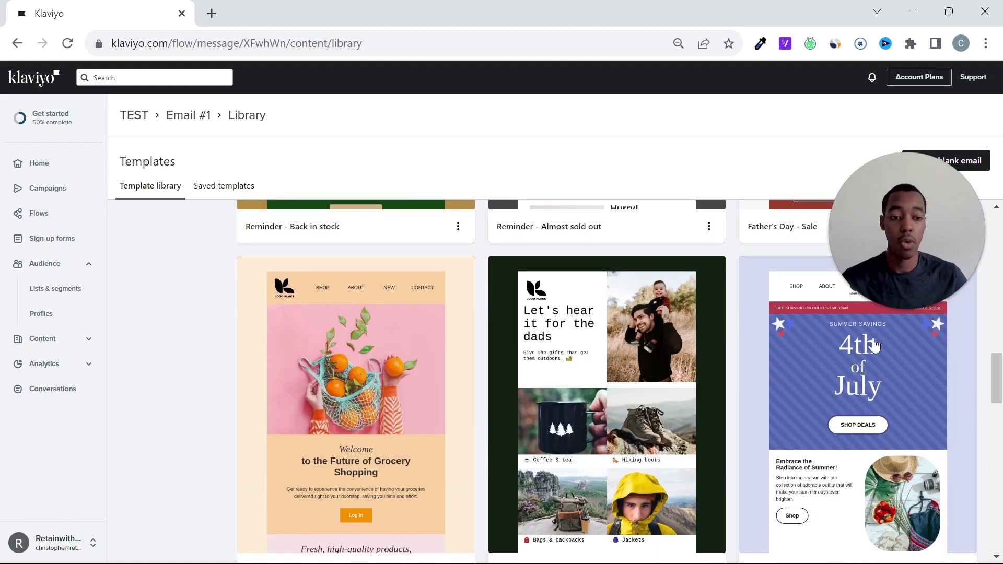
scroll(836, 371, "down", 6)
scroll(667, 382, "up", 15)
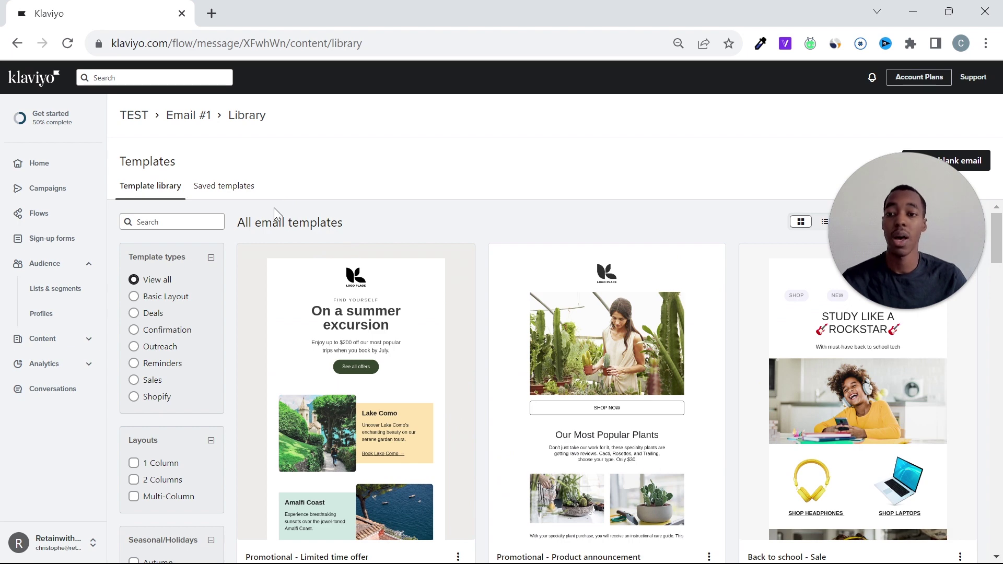
left_click(245, 189)
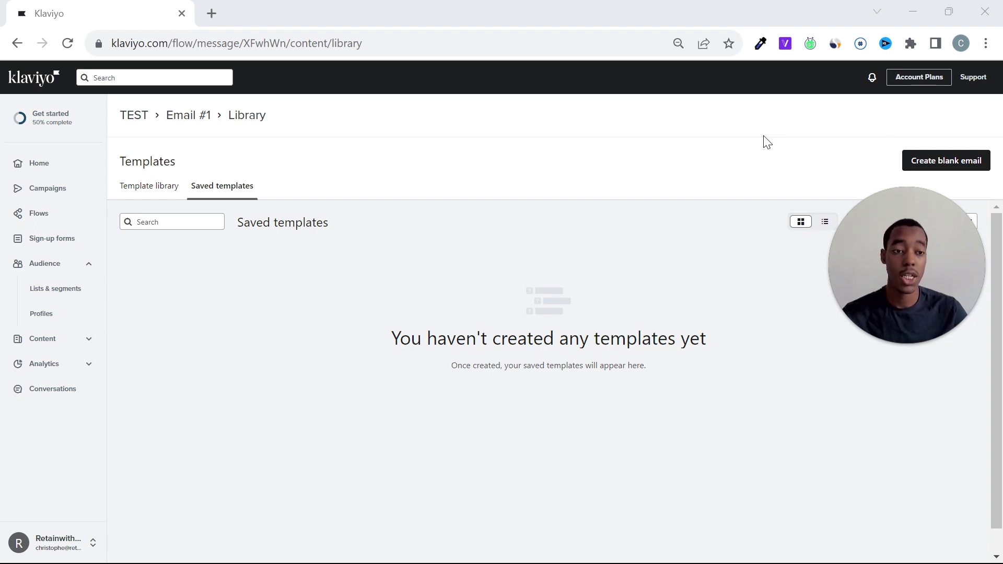
Step: Create a blank email and compare its mobile and desktop layouts, ending in the desktop view
left_click(943, 163)
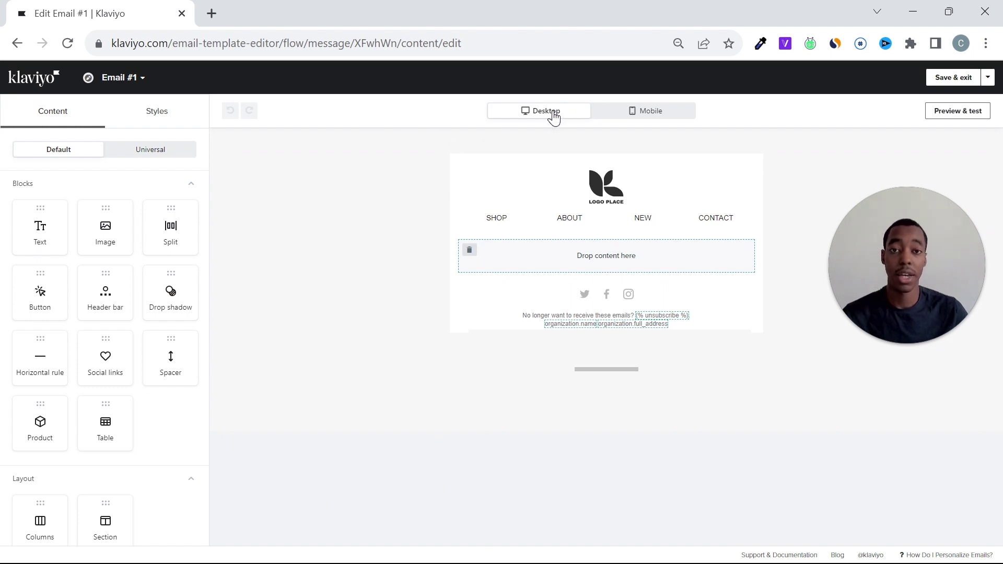
left_click(634, 111)
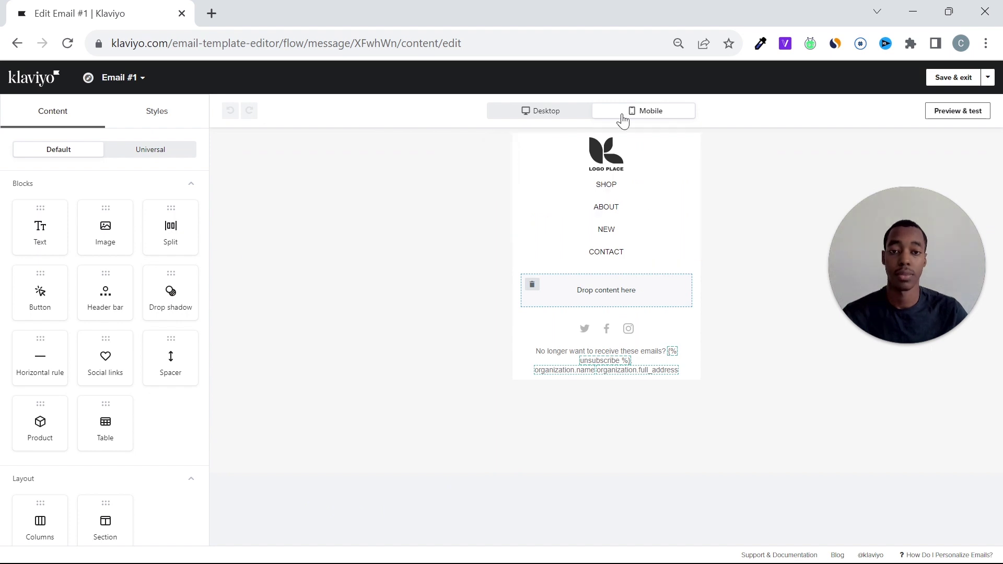
left_click(550, 112)
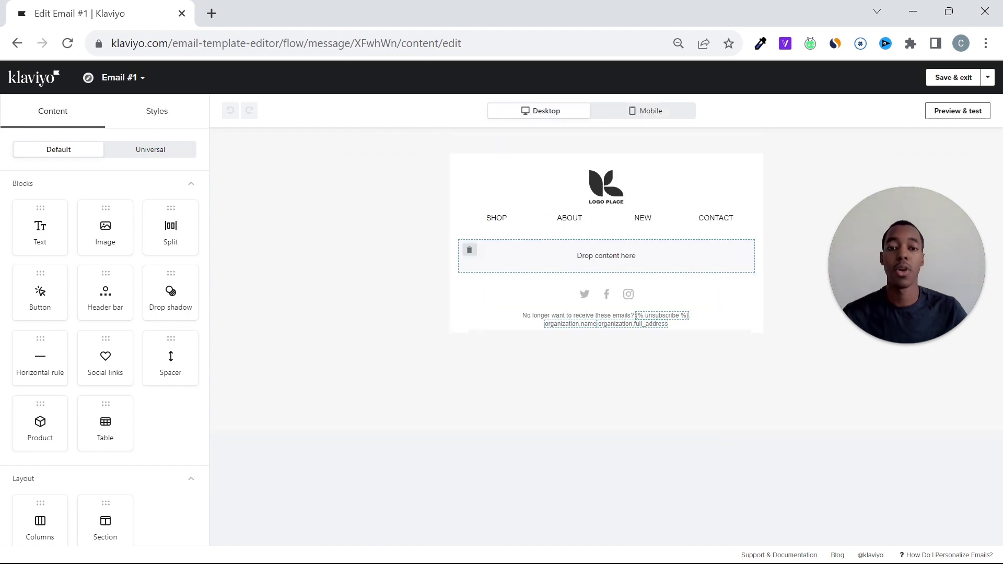
Step: Delete the header bar block with the placeholder logo and place an image block in the empty area above the other content
left_click(444, 203)
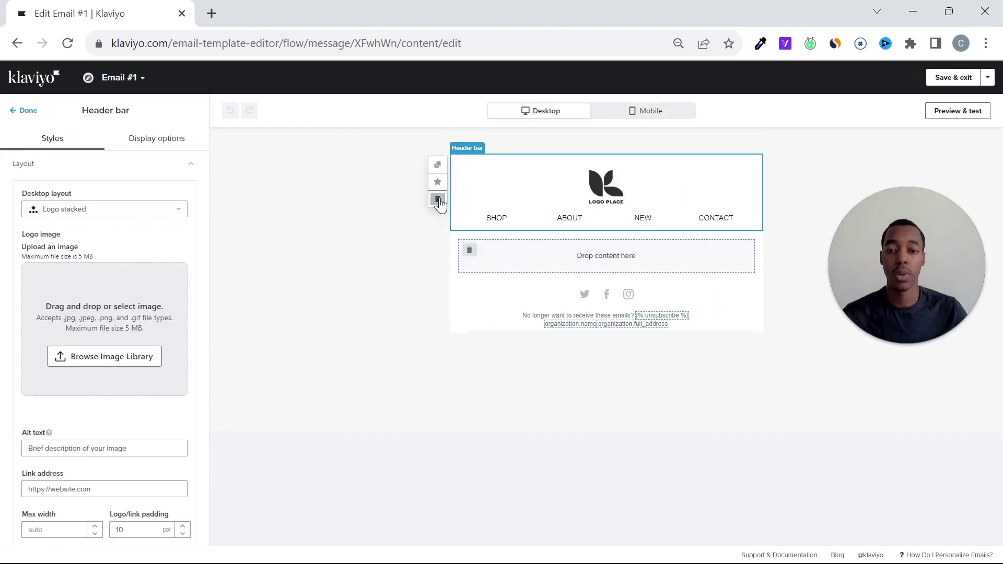
left_click(437, 199)
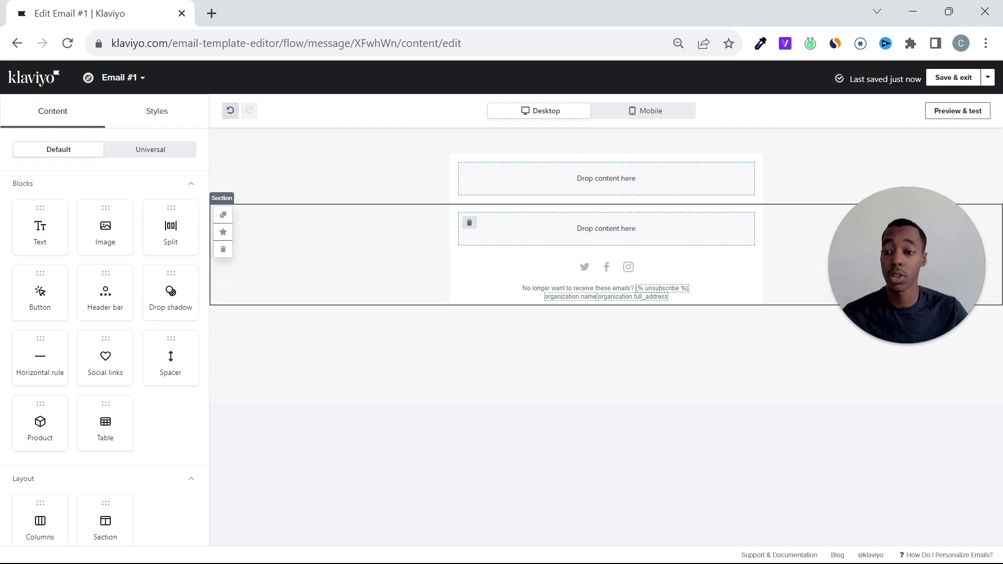
left_click_drag(113, 242, 606, 177)
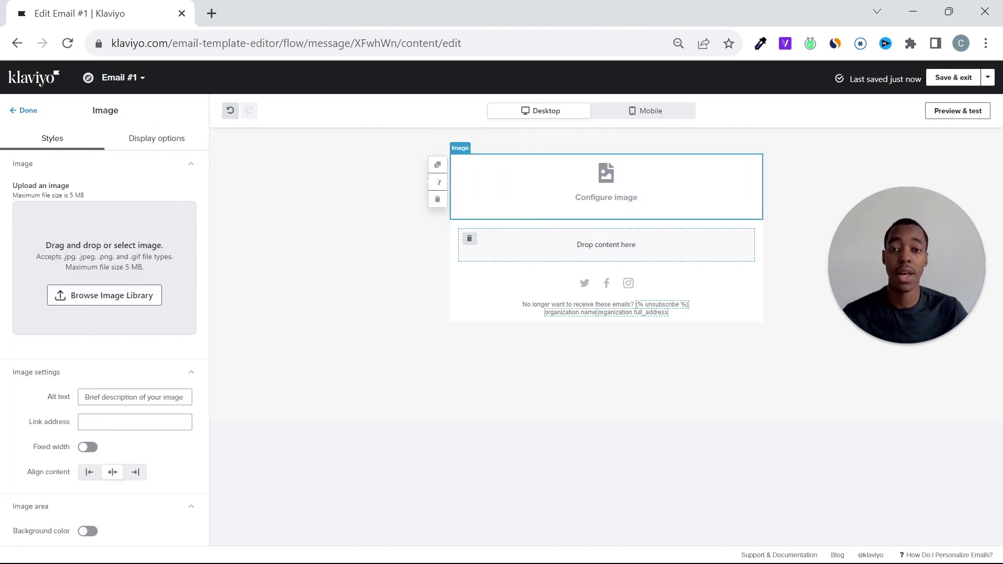
Step: Save the new image block as universal content named "Company logo"
left_click(437, 182)
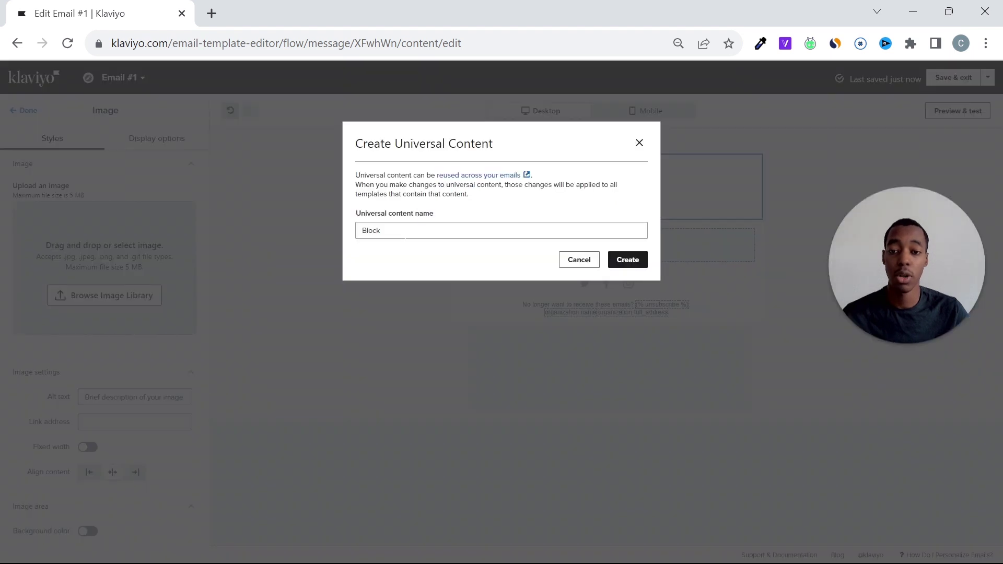
double_click(405, 234)
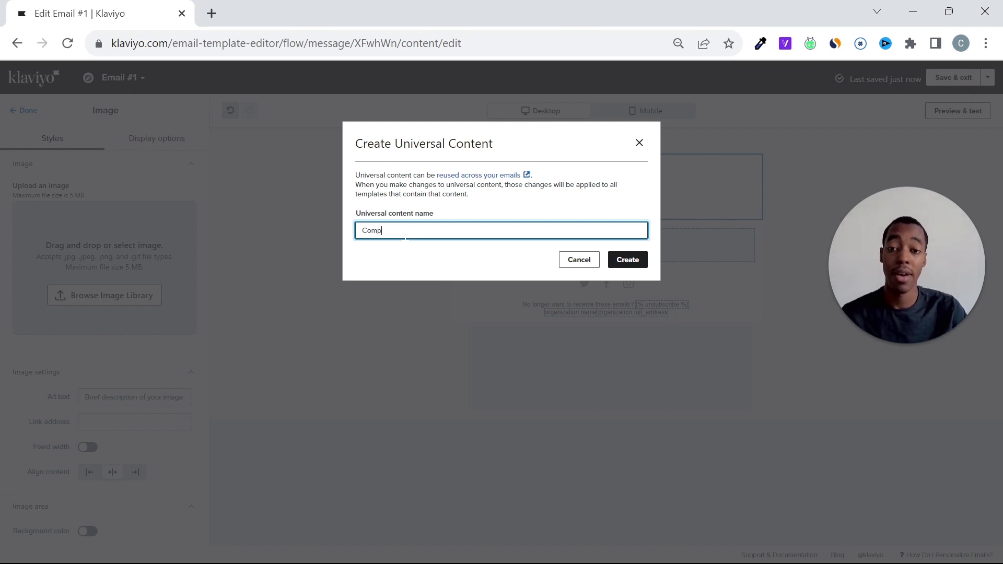
type("Company logo")
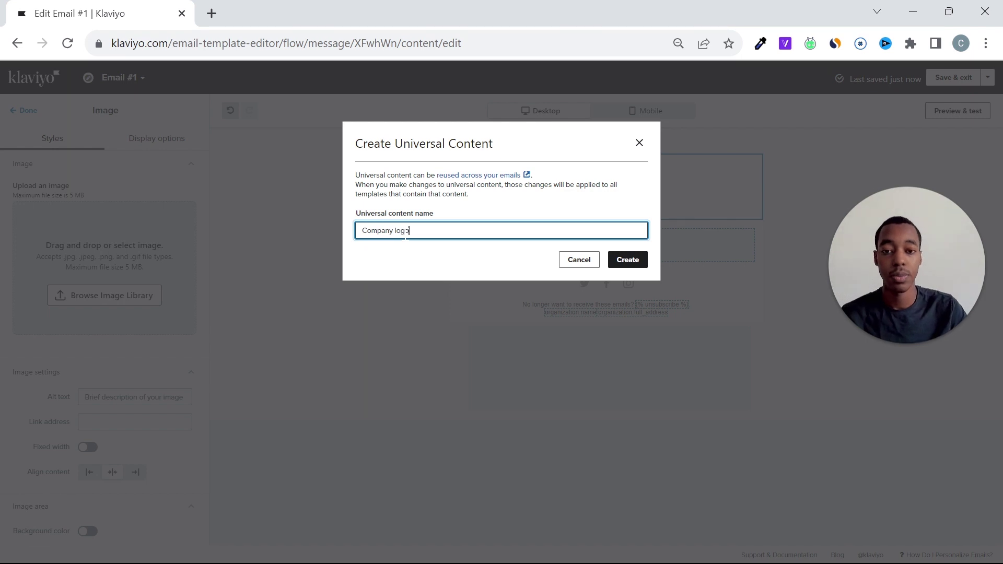
left_click(630, 260)
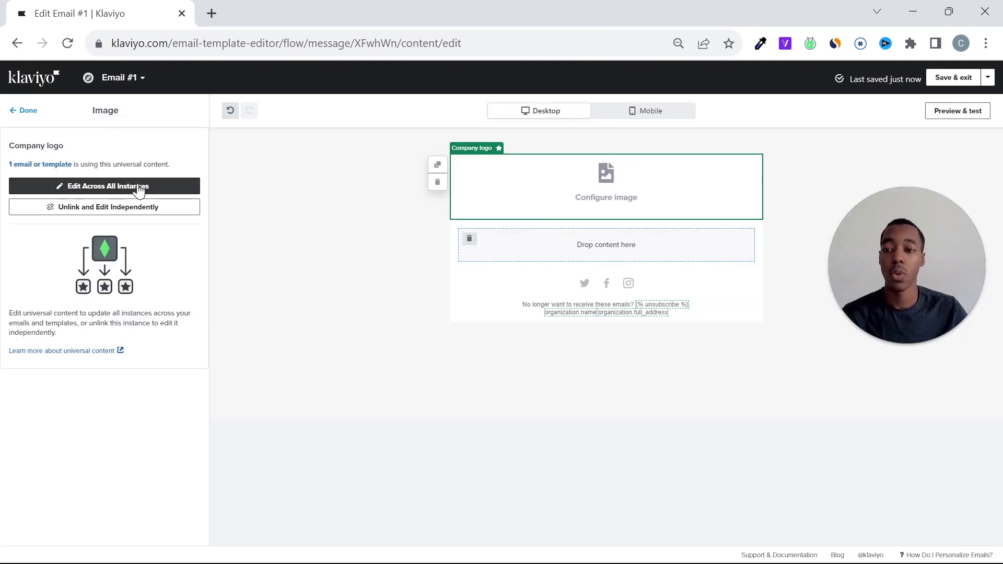
Step: Edit the Company logo universal content across all instances and upload the image Slice 1 from Downloads into it
left_click(138, 187)
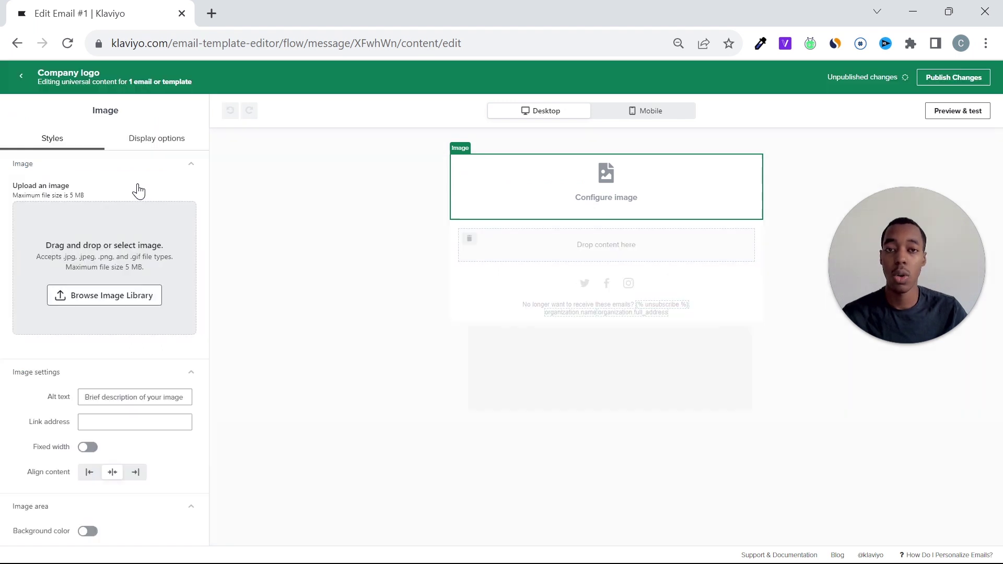
left_click(125, 293)
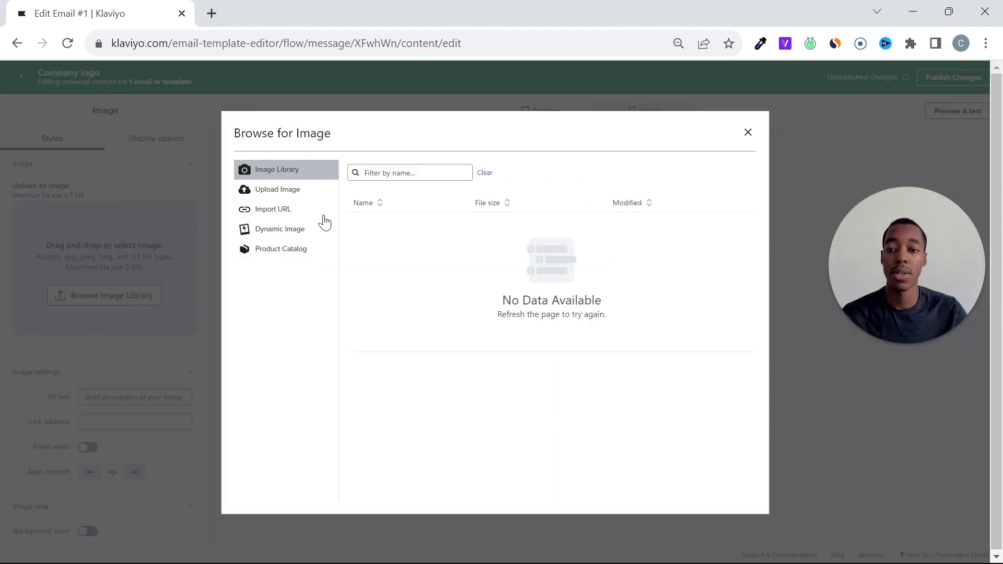
left_click(280, 192)
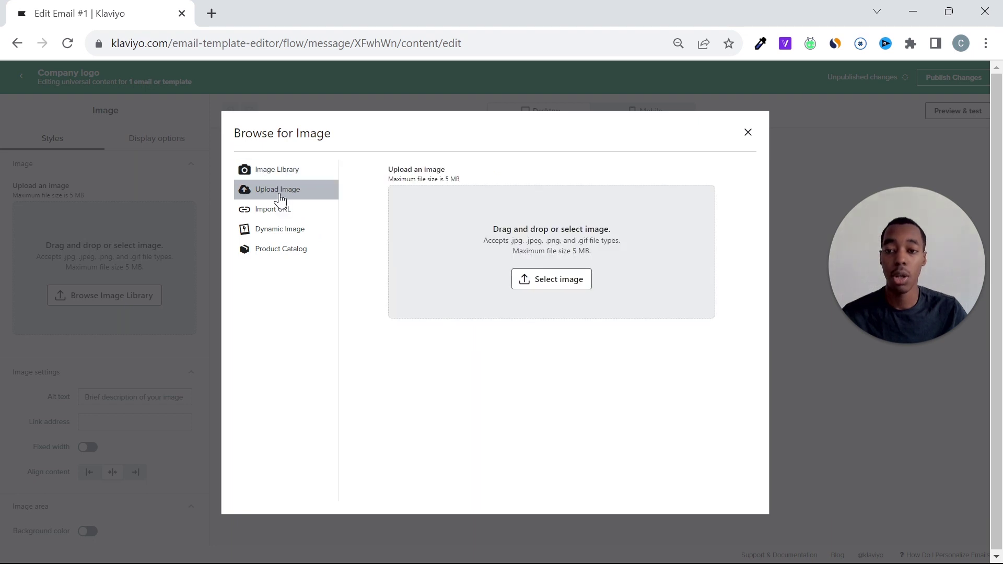
left_click(532, 276)
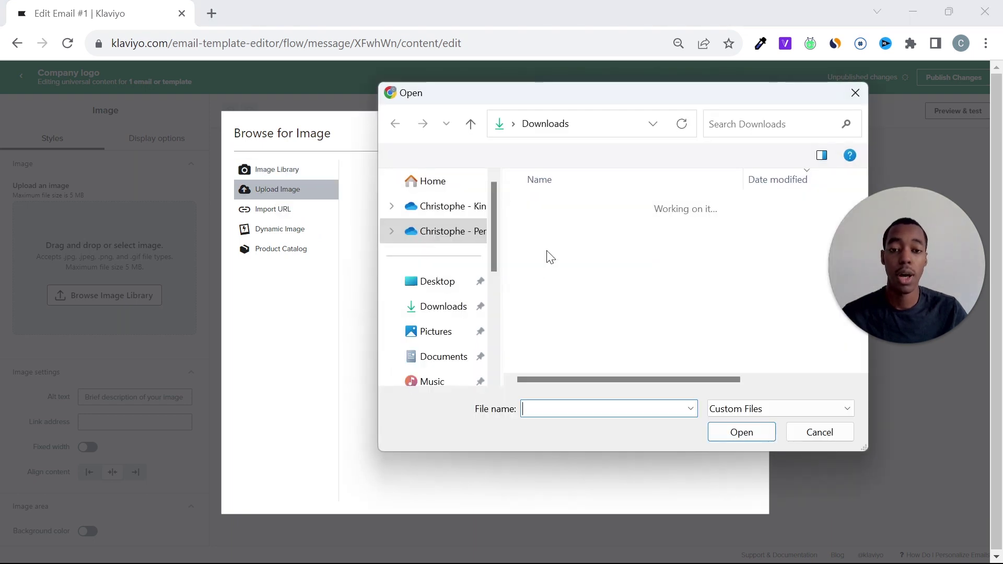
left_click(565, 273)
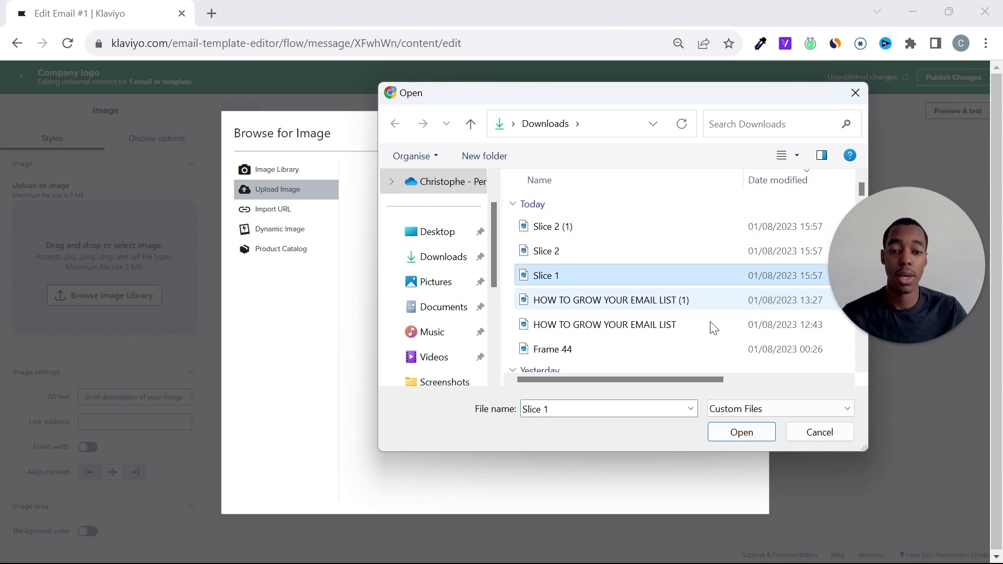
left_click(739, 430)
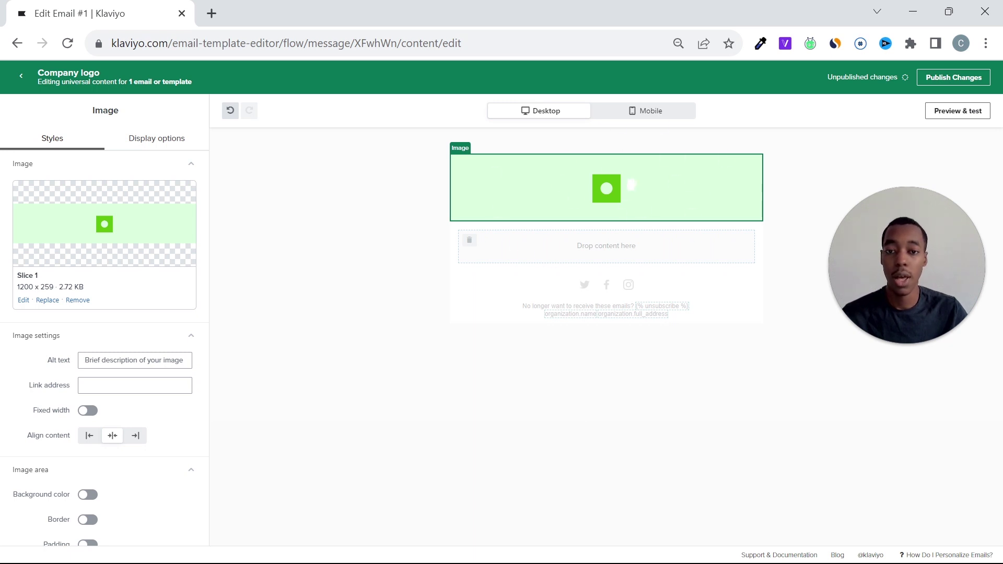
Step: Publish the Company logo updates, finish editing the block and check the saved universal content before returning to the default blocks
left_click(959, 88)
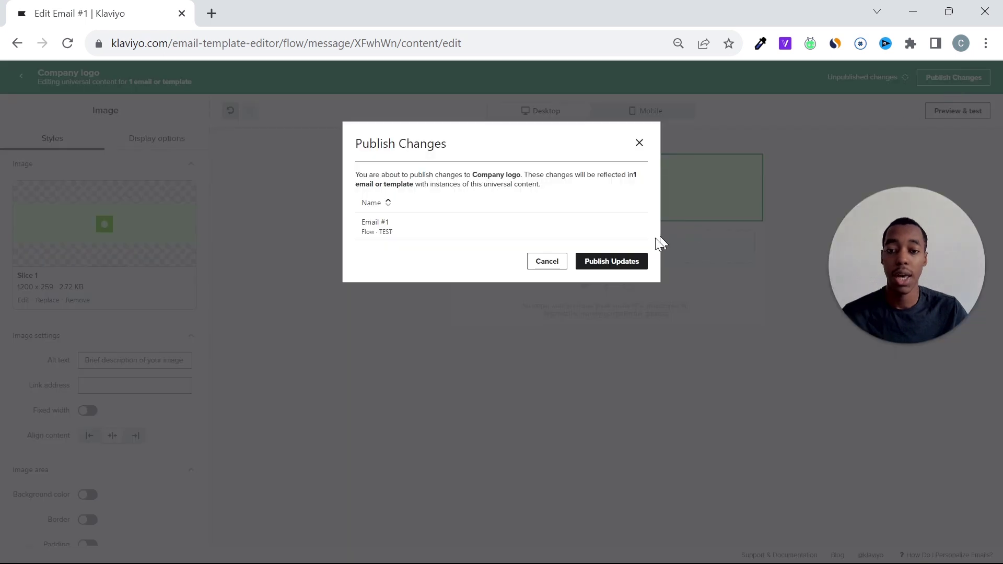
left_click(612, 263)
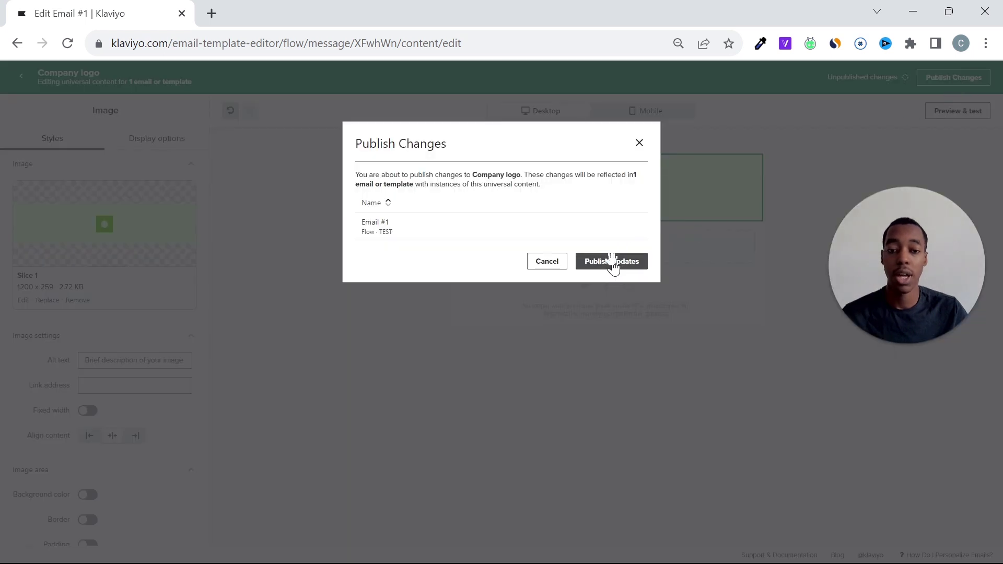
left_click(544, 193)
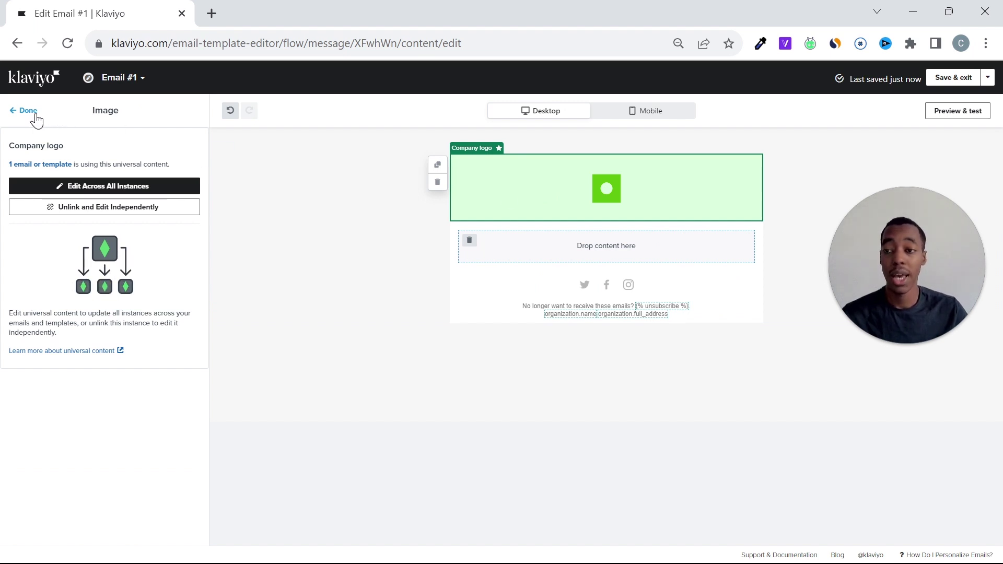
left_click(448, 174)
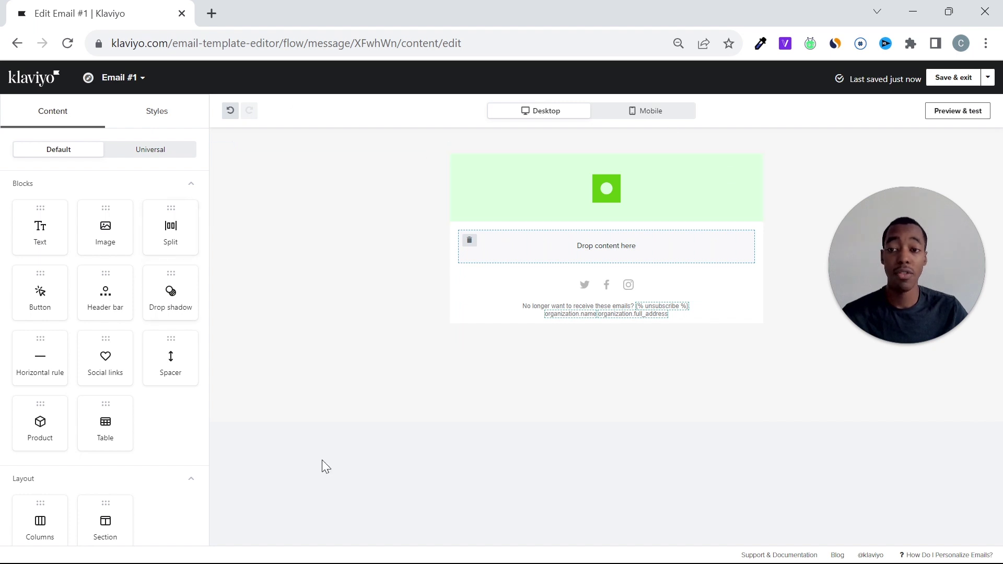
left_click(166, 151)
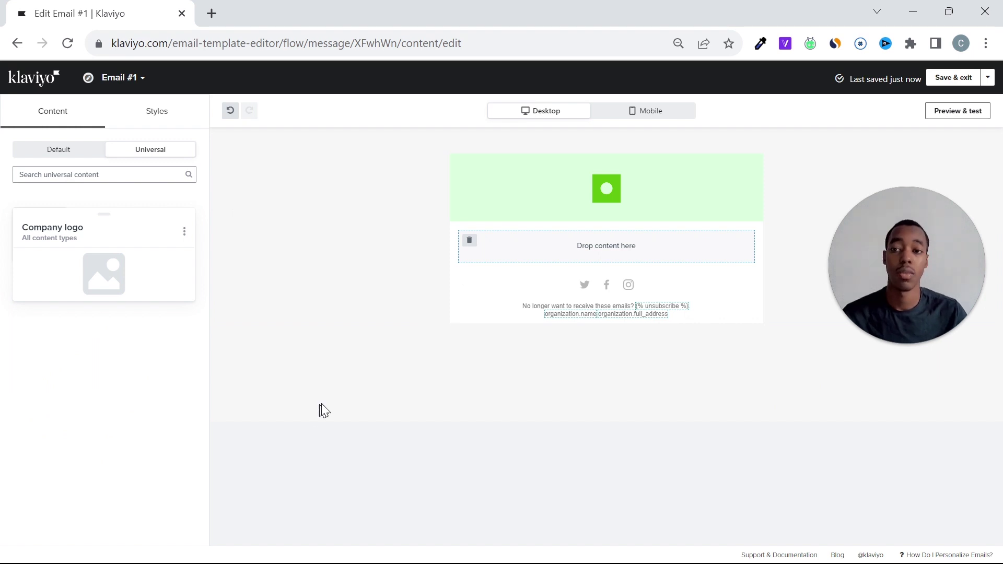
left_click(78, 149)
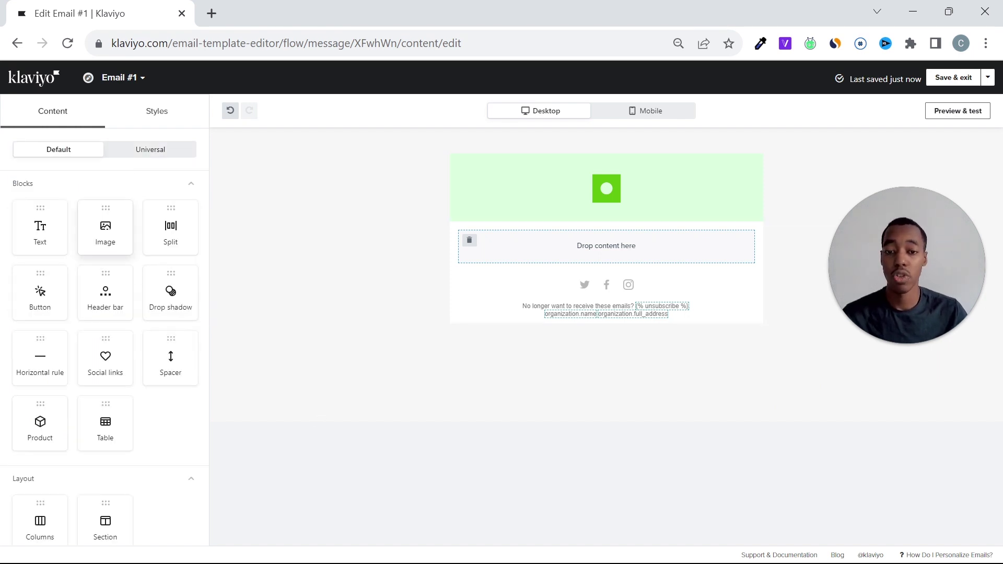
Step: Add an image block directly below the logo and upload the image Slice 2 (1) from Downloads into it
left_click_drag(105, 226, 620, 220)
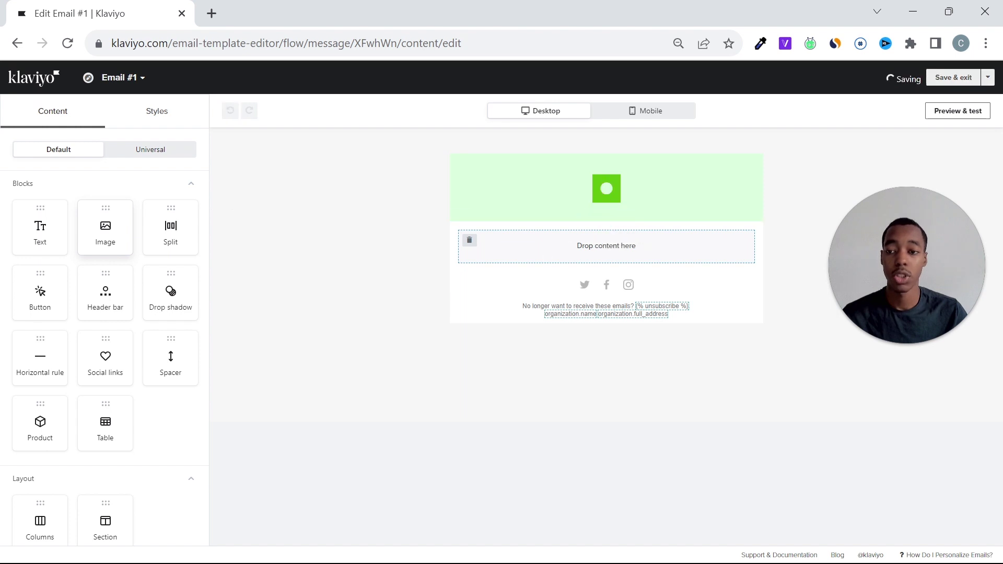
left_click(150, 295)
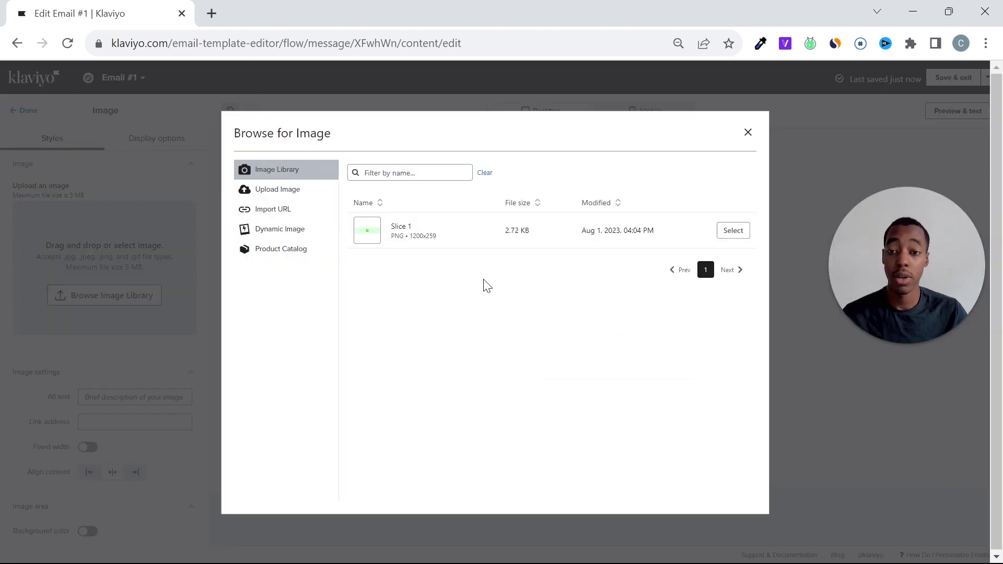
left_click(289, 195)
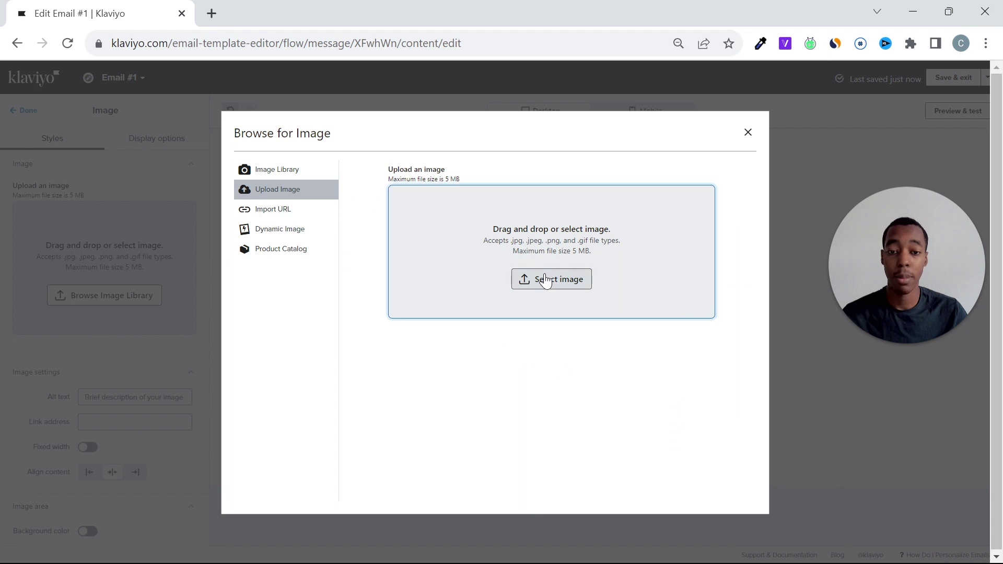
left_click(598, 258)
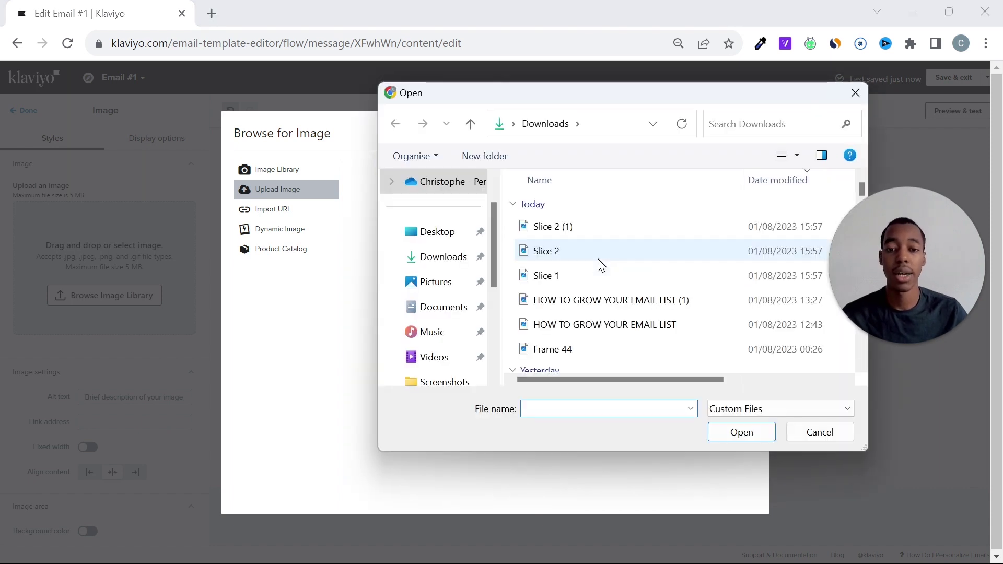
left_click(591, 230)
left_click(742, 433)
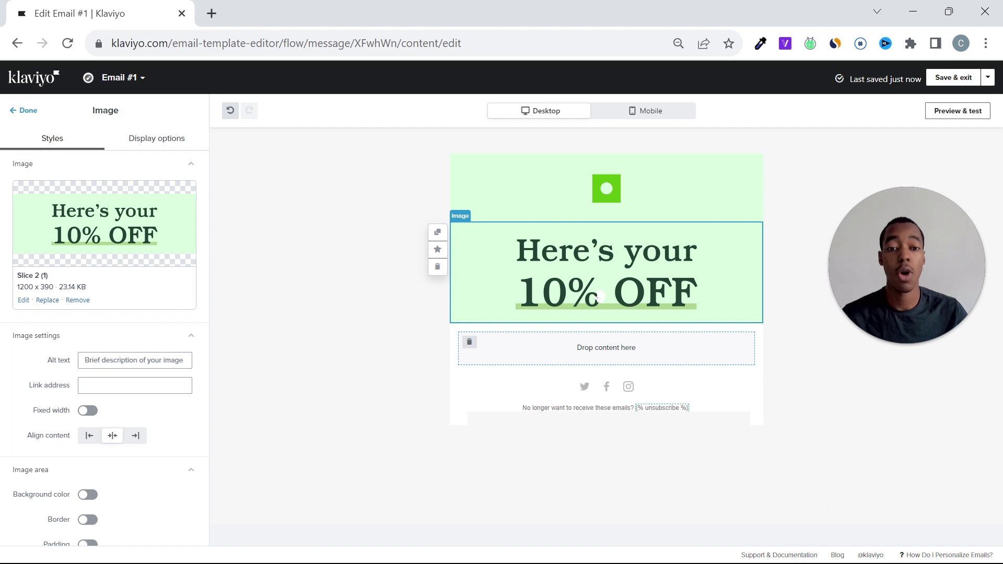
Step: Place a text block below the 10% OFF banner and copy the first item's event variable from the Checkout Started event in the email preview
left_click(605, 324)
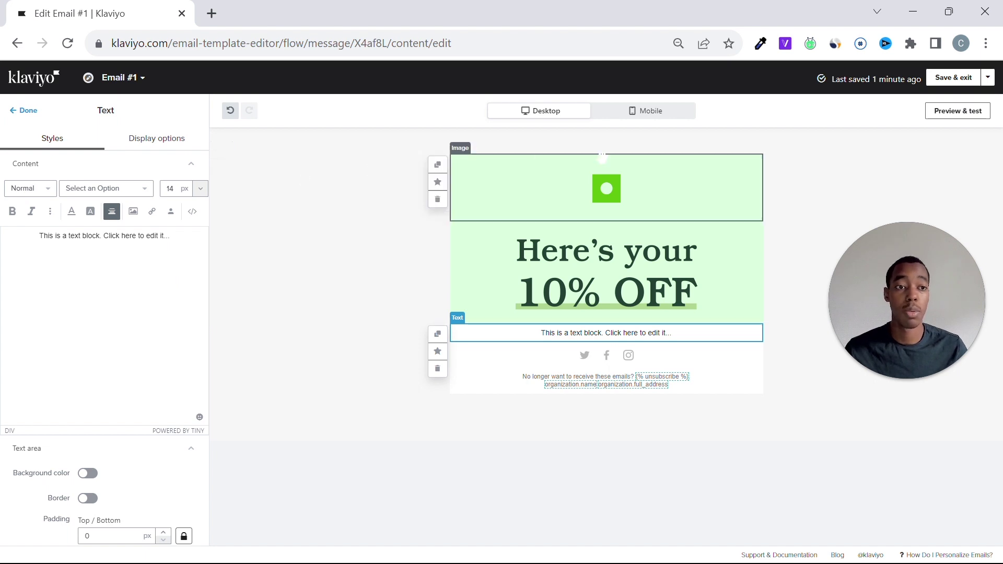
left_click(957, 111)
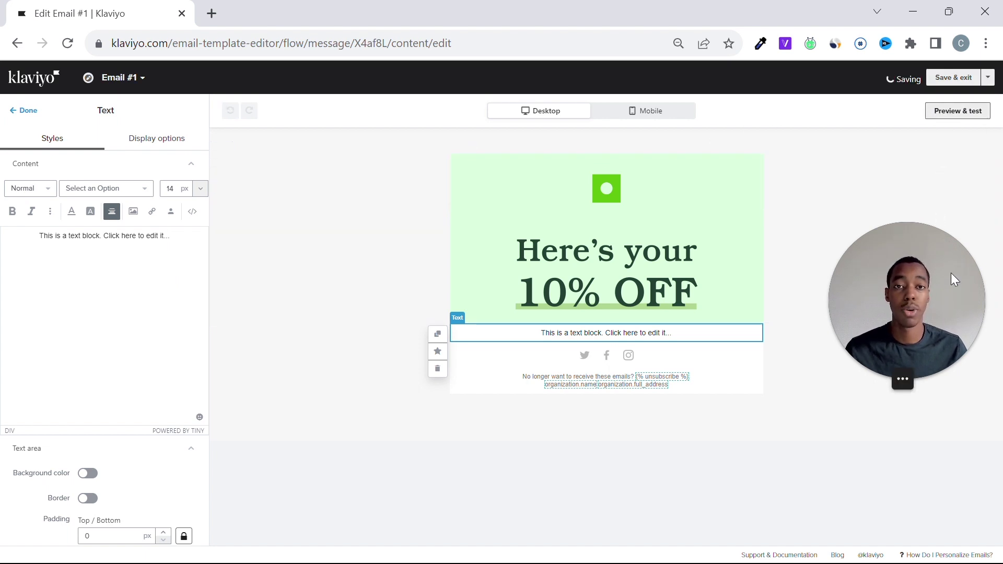
left_click_drag(923, 282, 630, 206)
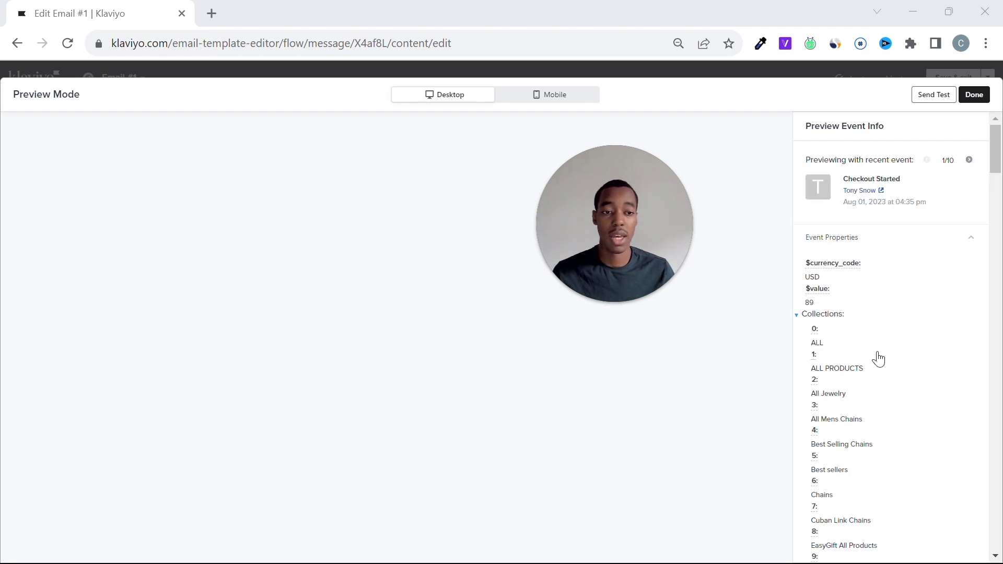
scroll(878, 355, "down", 5)
scroll(850, 278, "down", 5)
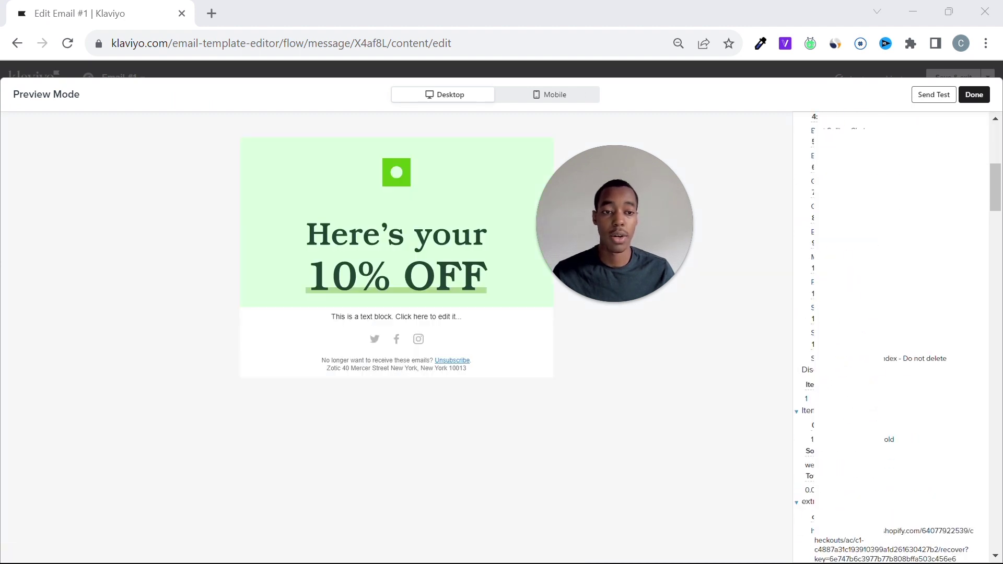
scroll(896, 325, "down", 6)
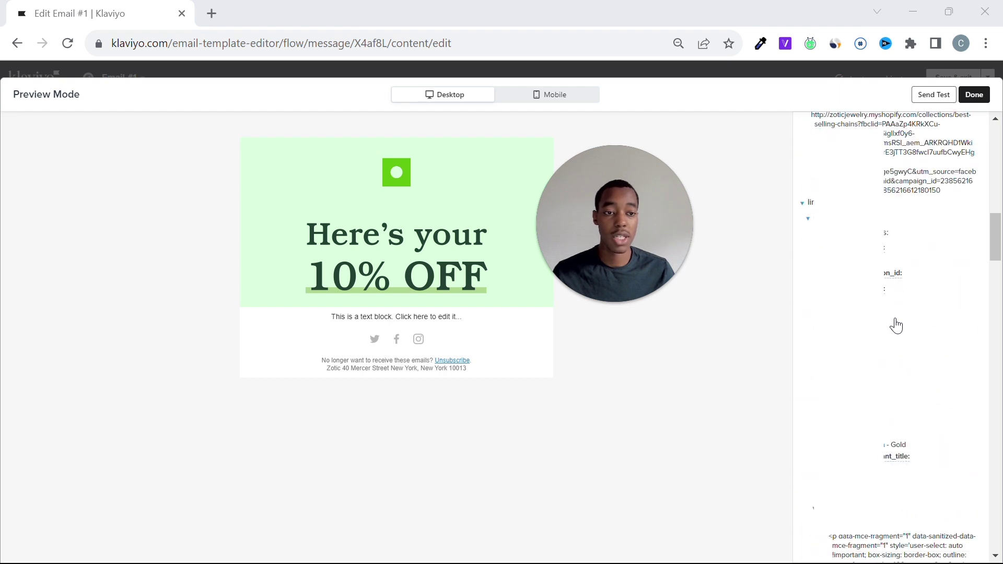
scroll(895, 293, "down", 3)
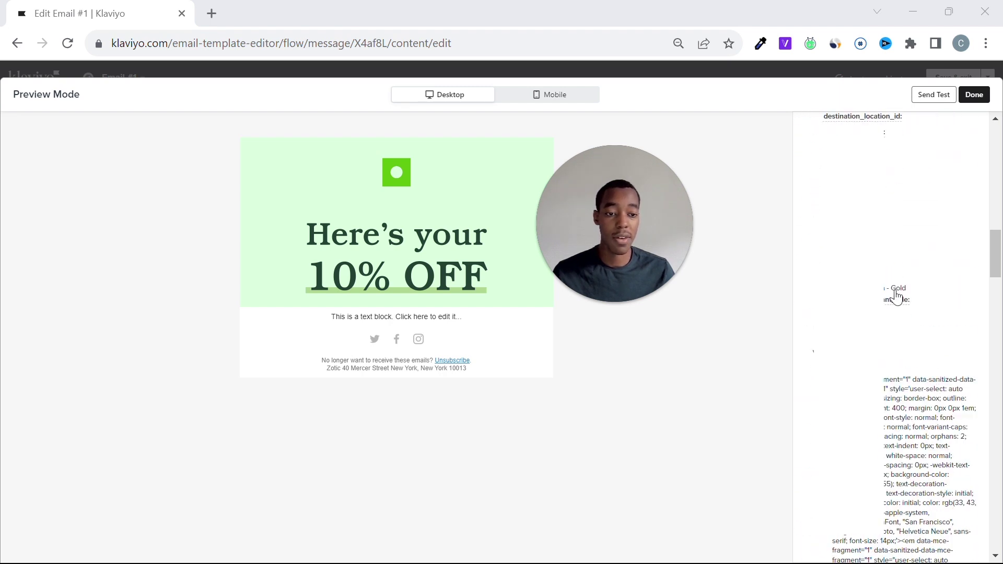
scroll(888, 282, "down", 3)
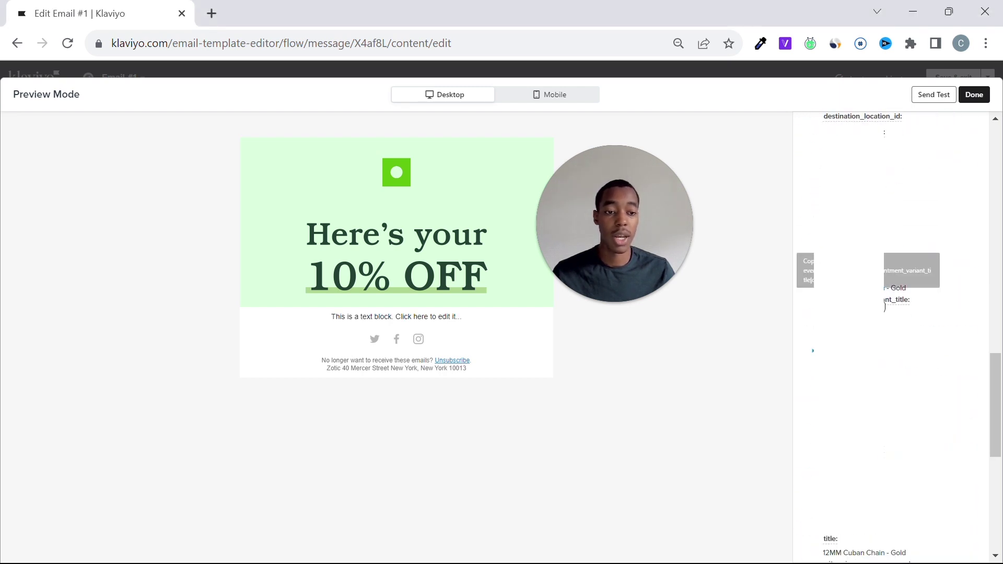
scroll(896, 334, "down", 5)
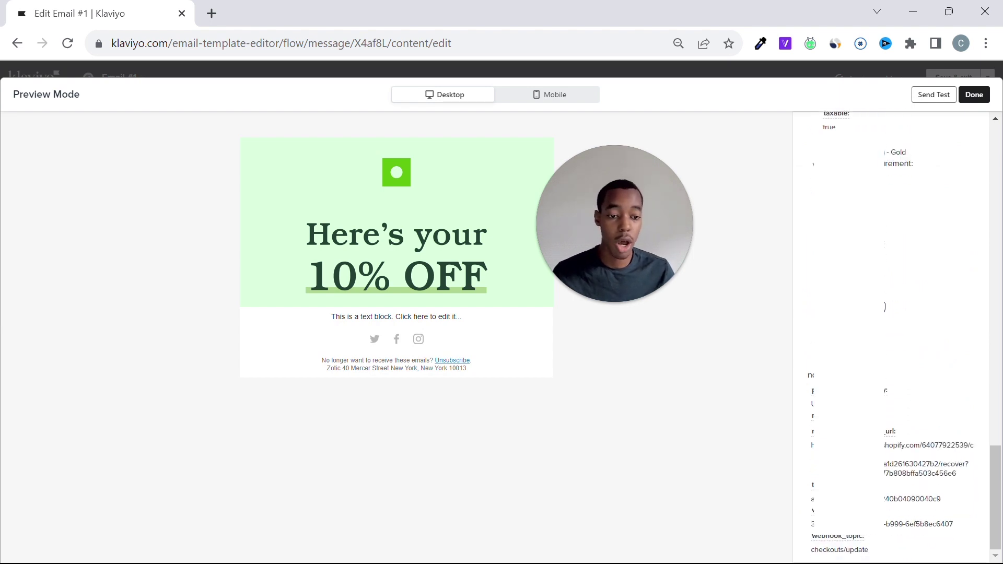
scroll(959, 352, "up", 10)
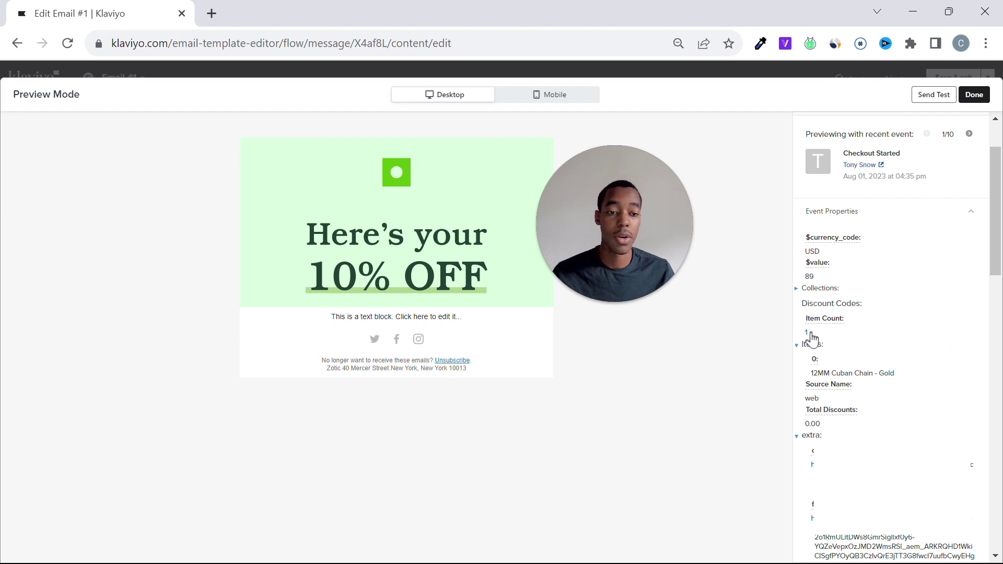
left_click(816, 367)
left_click(816, 368)
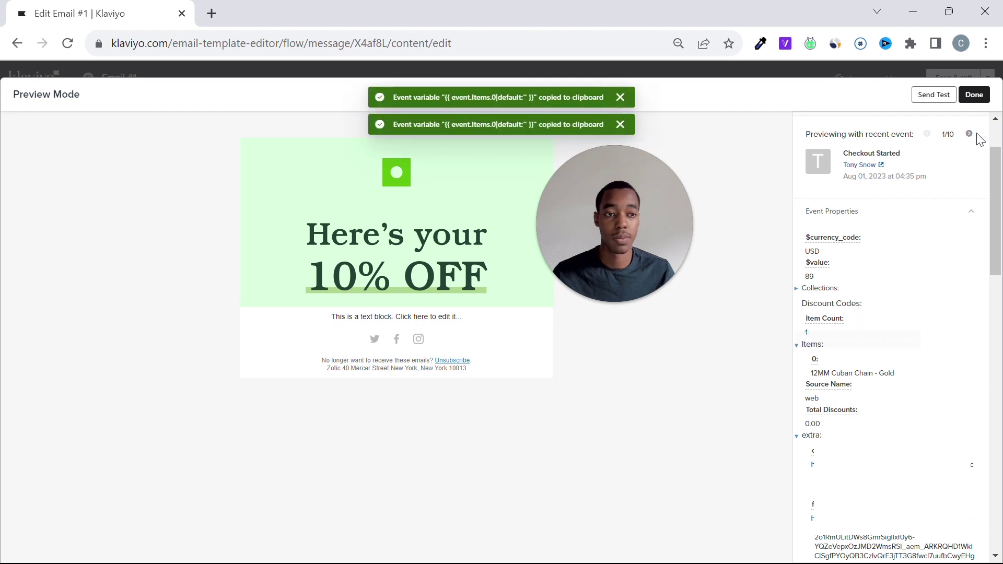
left_click(974, 95)
Step: Replace the placeholder text in the text block with "You chose: {{ event.Items.0|default:'' }}"
left_click_drag(172, 236, 30, 256)
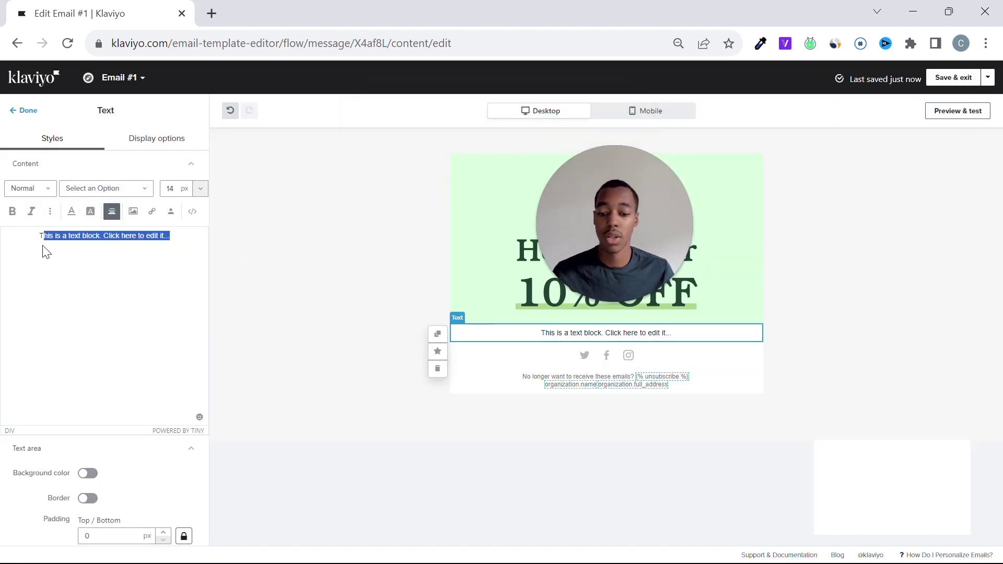
type("You")
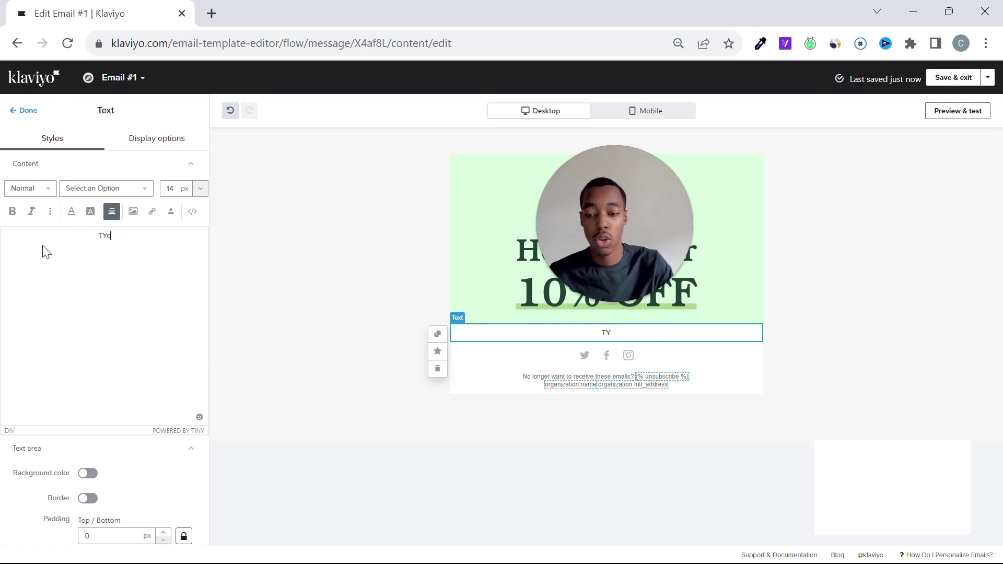
key("Left")
key("Left")
key("Left")
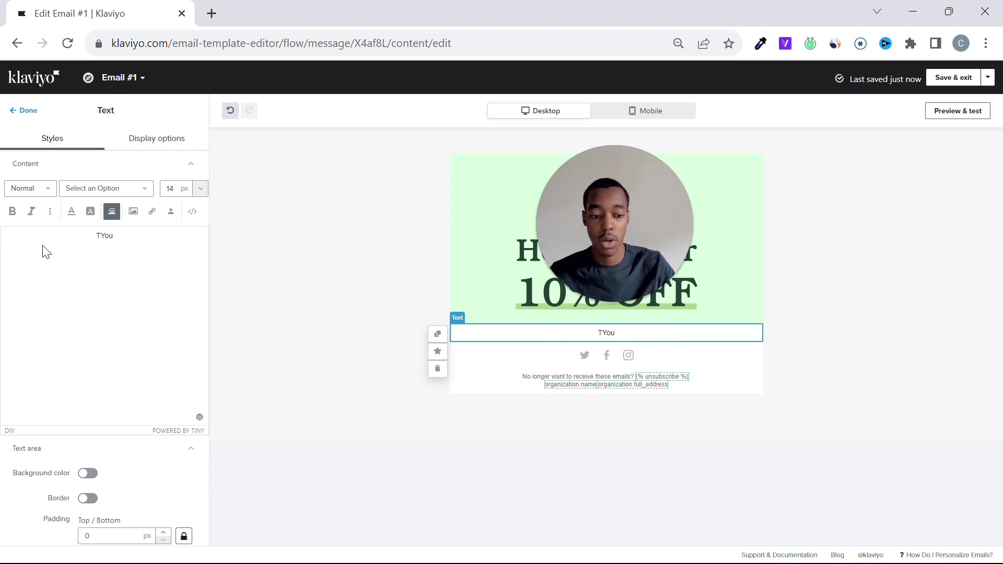
key("BackSpace")
key("End")
type("chose:")
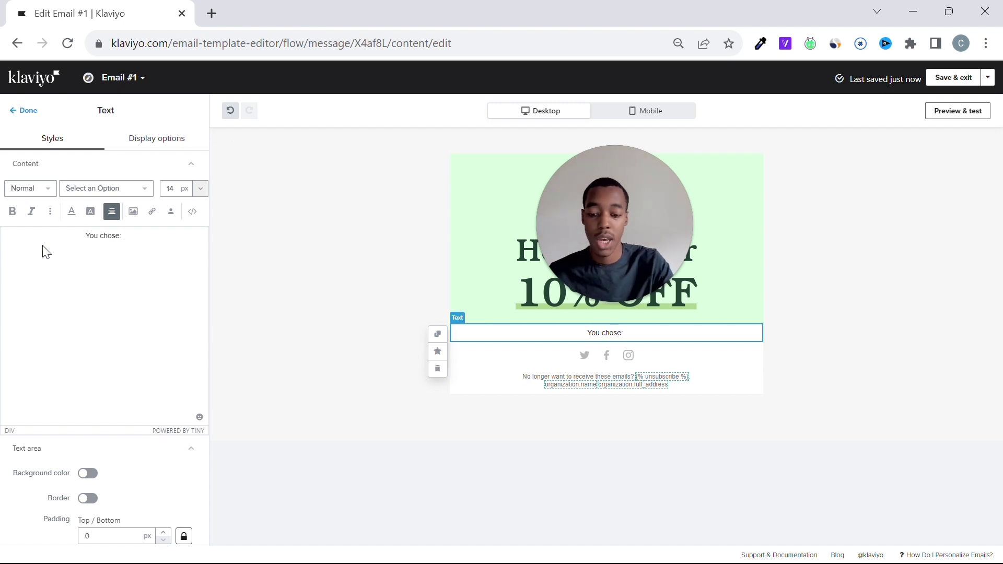
key("ctrl+v")
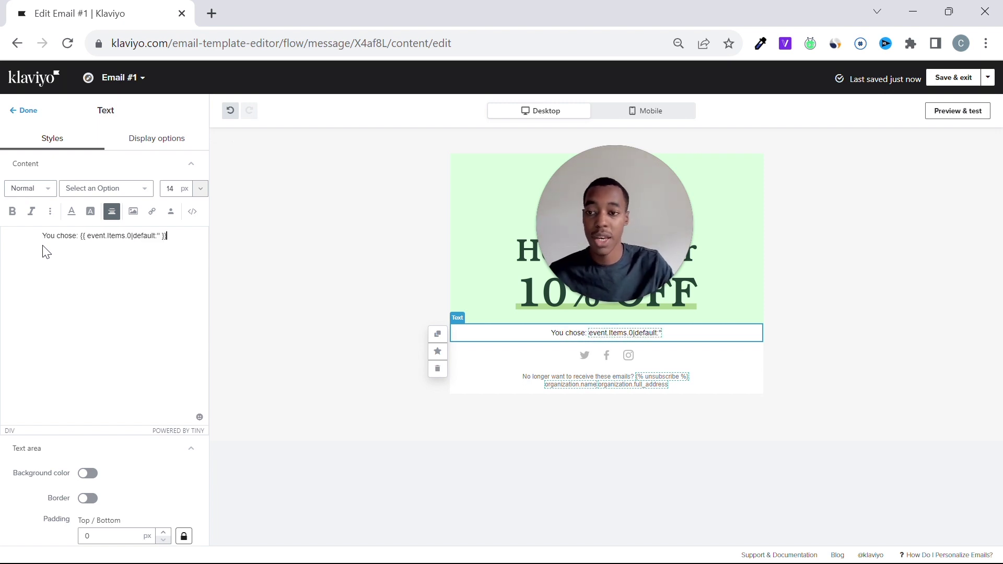
Step: Preview the email and check how the "You chose:" line displays the item from the recent event
left_click(926, 116)
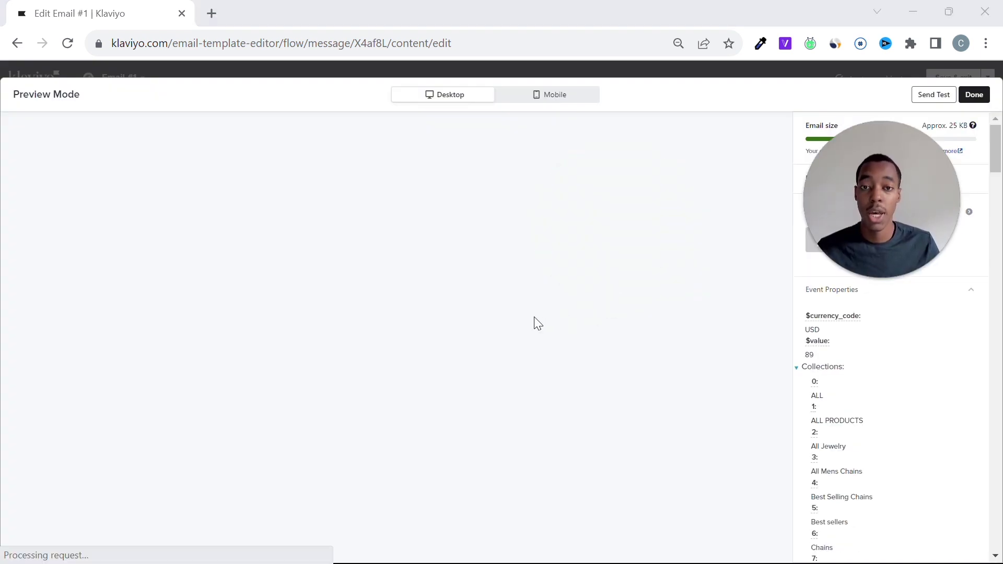
left_click_drag(362, 317, 471, 325)
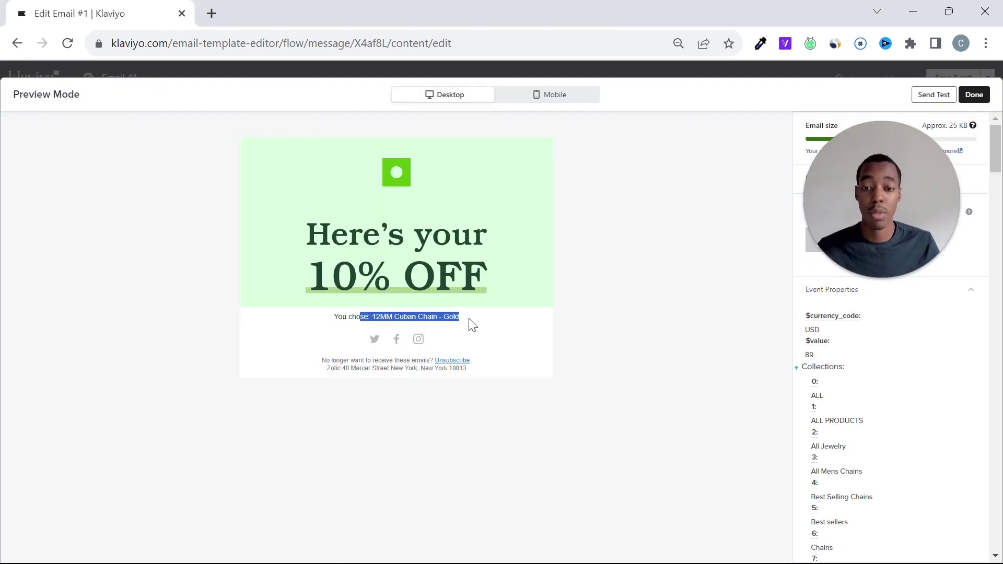
left_click(440, 316)
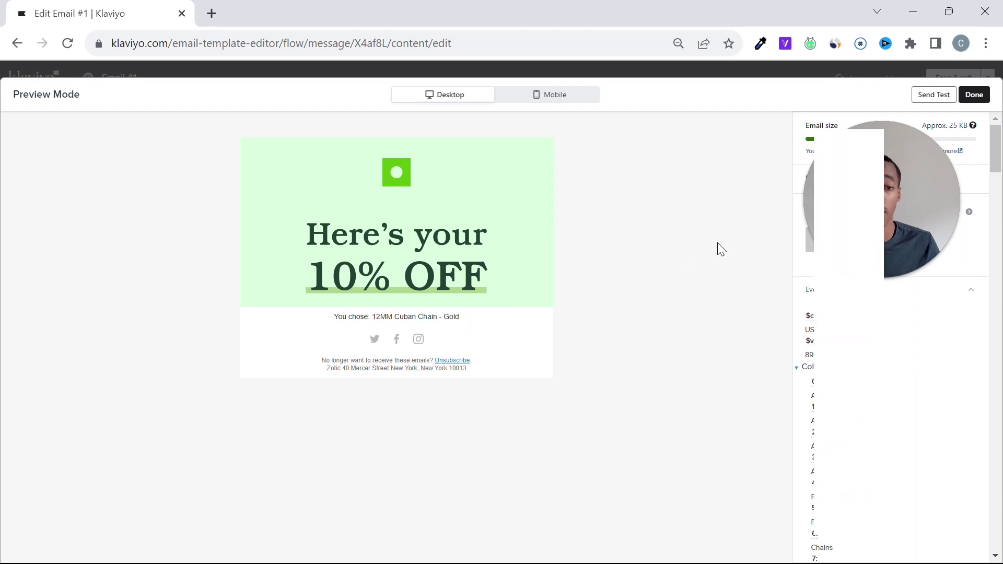
Step: Examine the Checkout Started event's item properties, such as product images and title, in the email preview data
left_click_drag(913, 190, 796, 205)
scroll(908, 376, "down", 20)
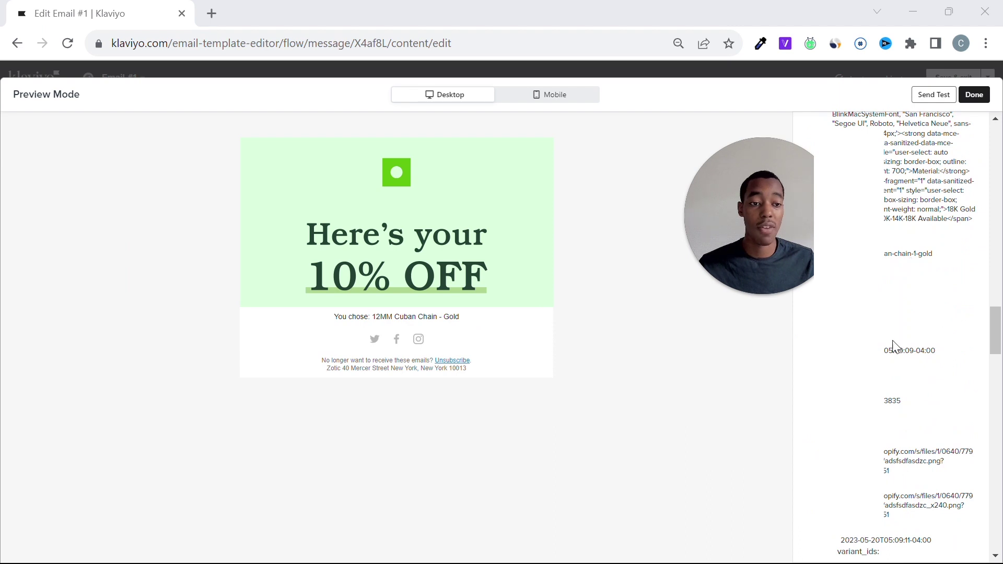
scroll(907, 282, "down", 5)
scroll(907, 286, "down", 5)
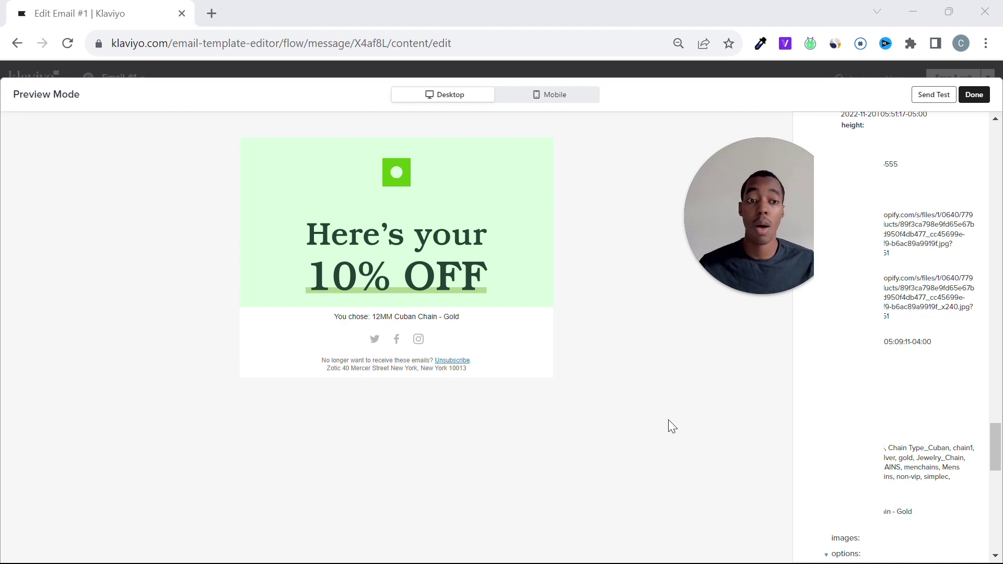
scroll(904, 287, "up", 10)
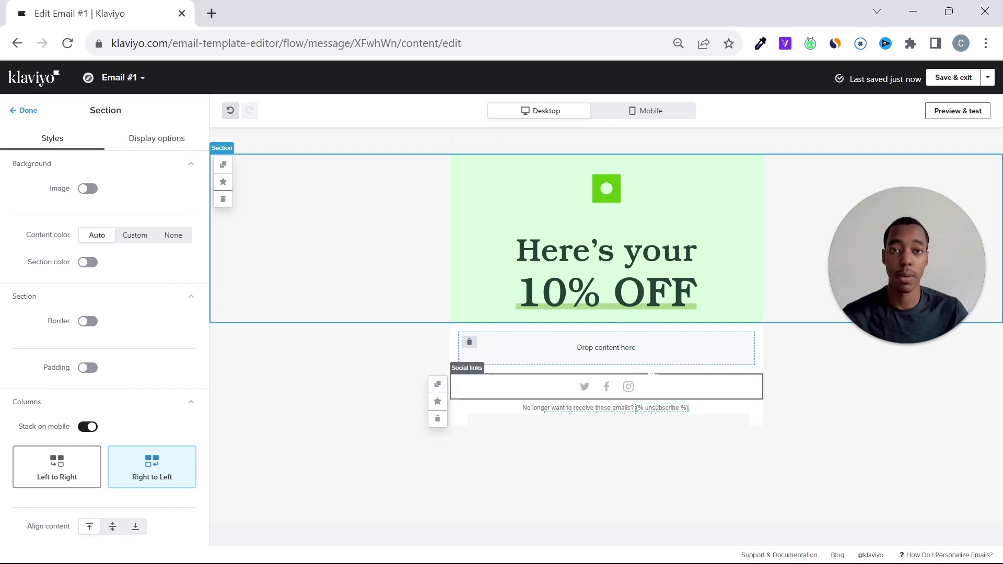
Step: Save and exit Email #1, leave the TEST flow, and open the Shopify coupons list
left_click(961, 81)
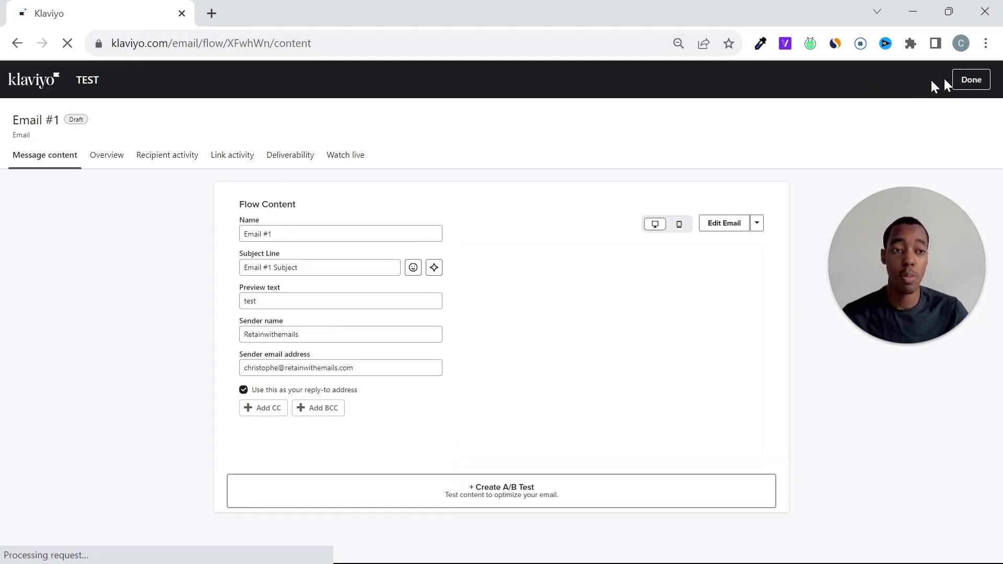
left_click(967, 80)
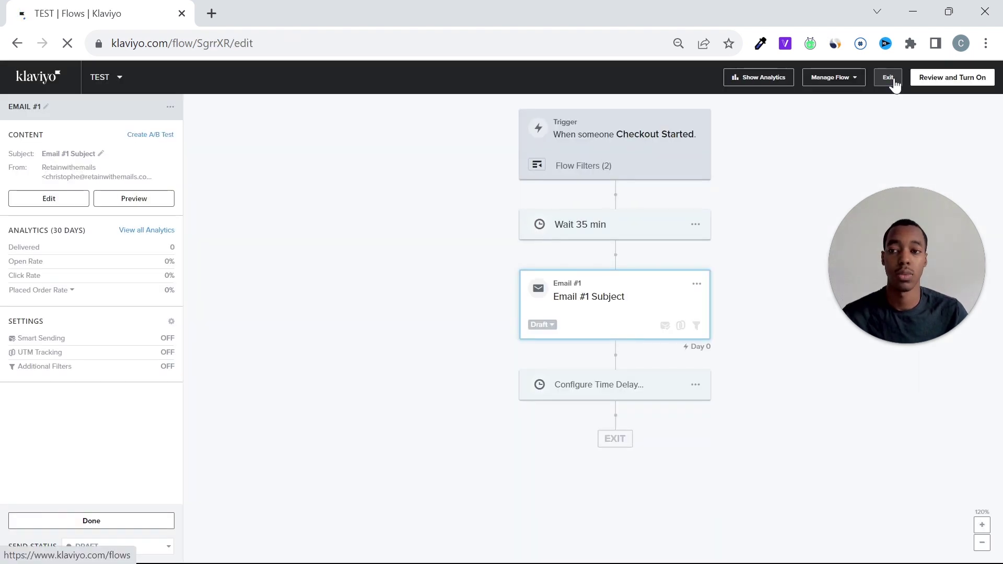
left_click(894, 84)
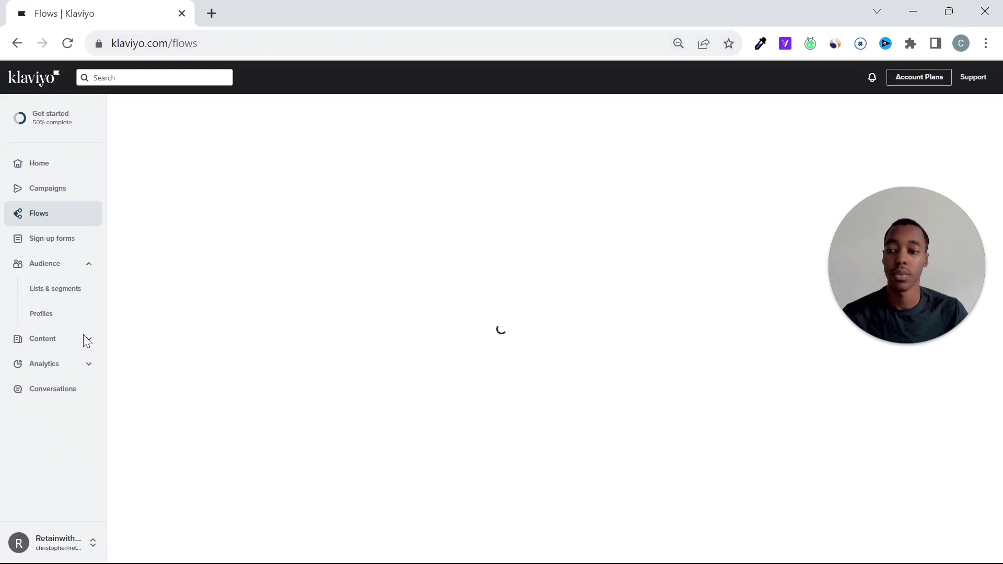
left_click(87, 340)
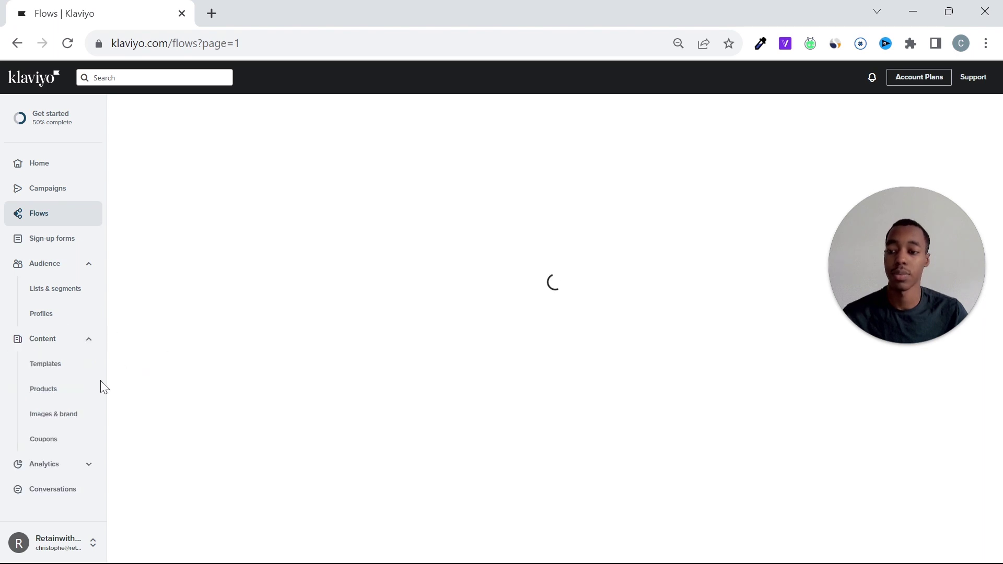
left_click(61, 440)
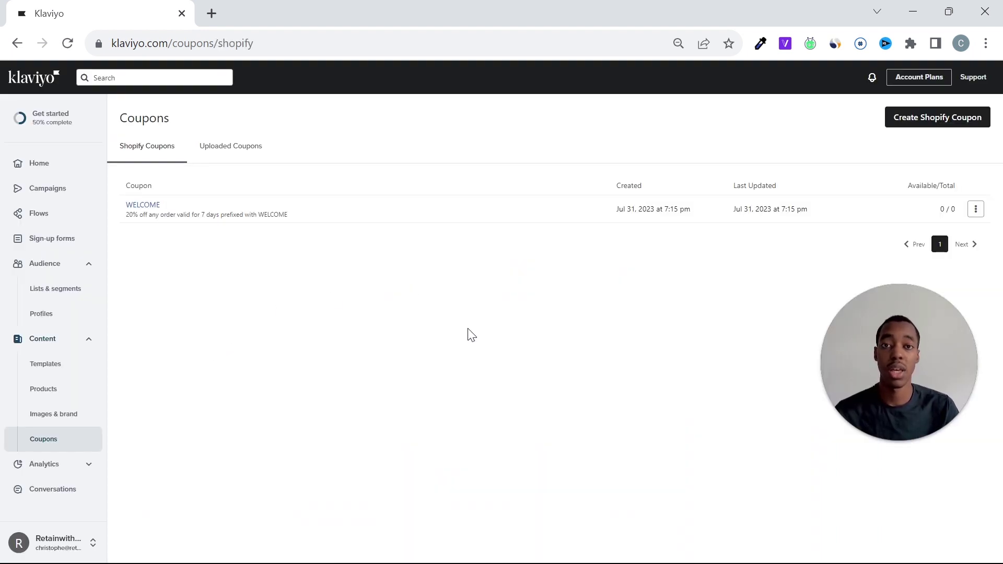
Step: Start a new Shopify coupon named "test" with the prefix CART
left_click(914, 122)
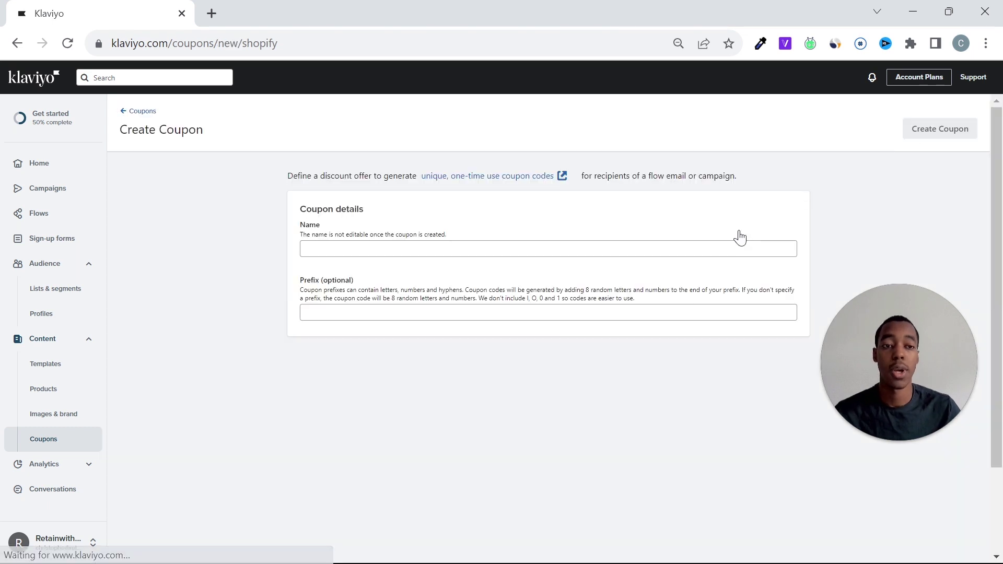
left_click(543, 252)
type("test")
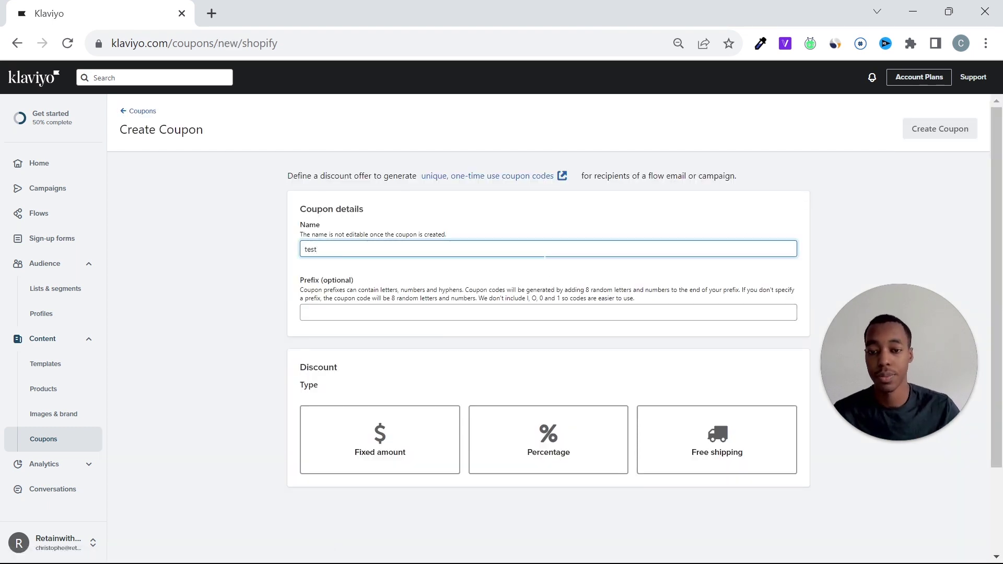
key("Tab")
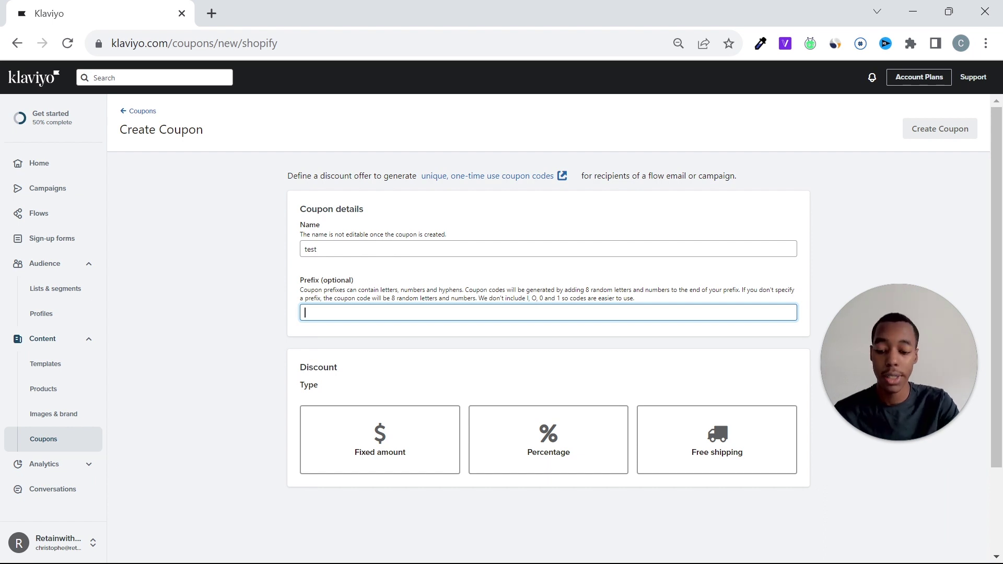
type("CART")
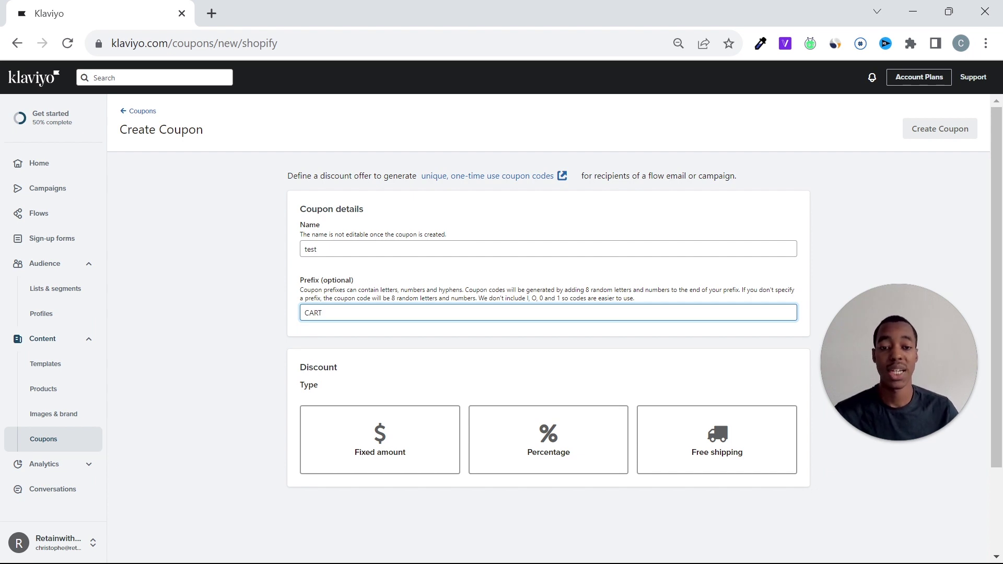
left_click_drag(571, 289, 629, 298)
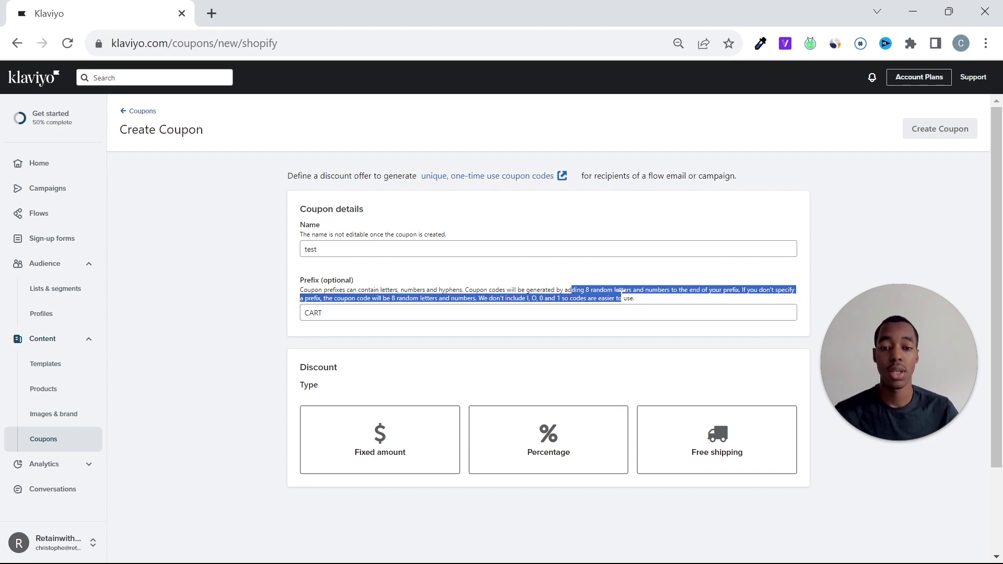
left_click(622, 290)
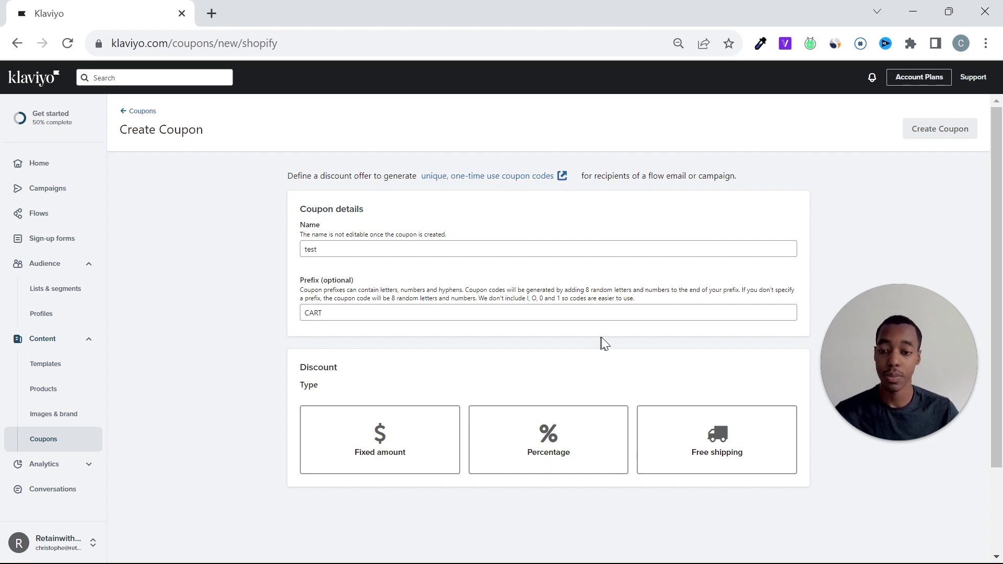
Step: Make the coupon a percentage discount of 10% off
scroll(599, 343, "down", 2)
scroll(387, 219, "up", 2)
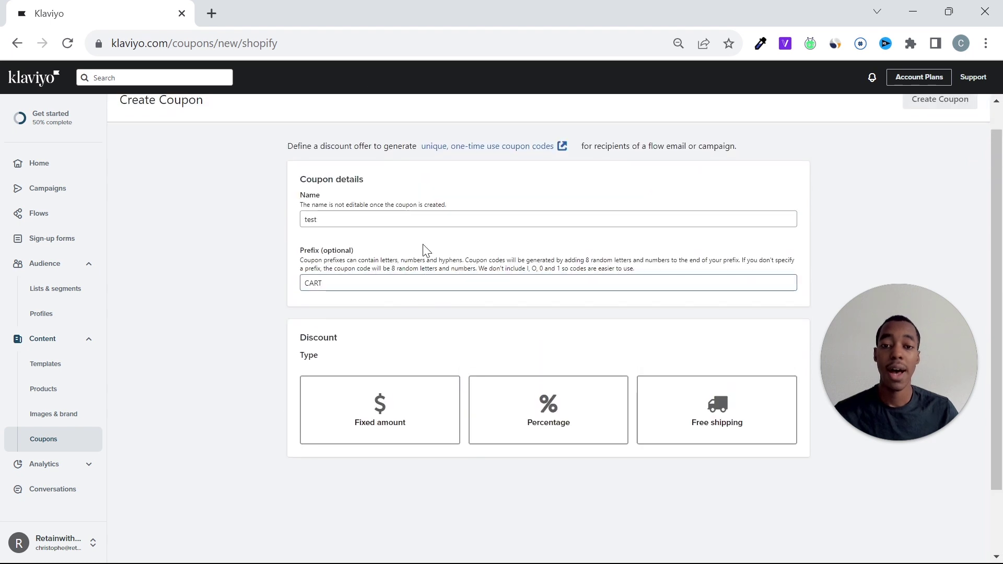
left_click(551, 407)
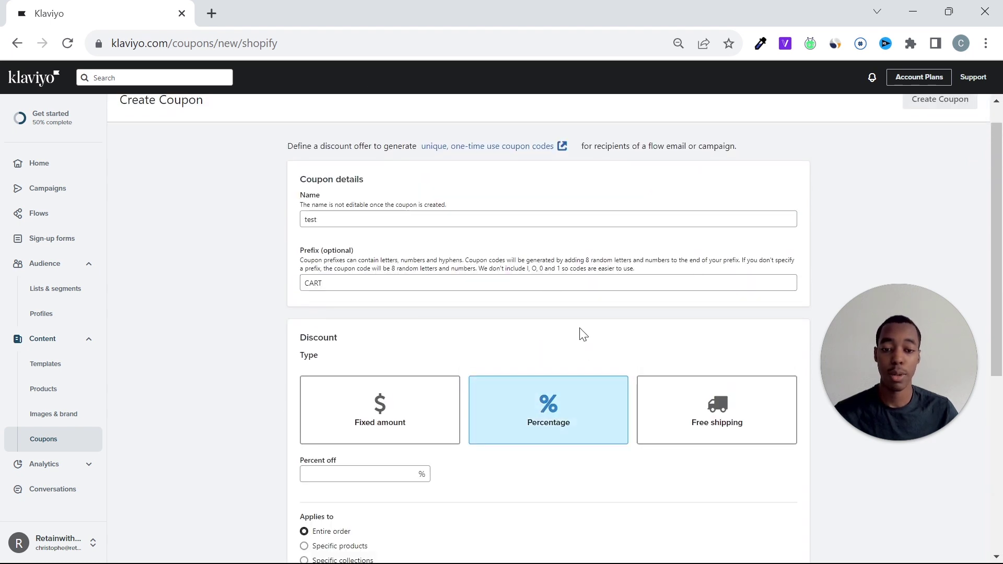
scroll(578, 332, "down", 3)
left_click(364, 320)
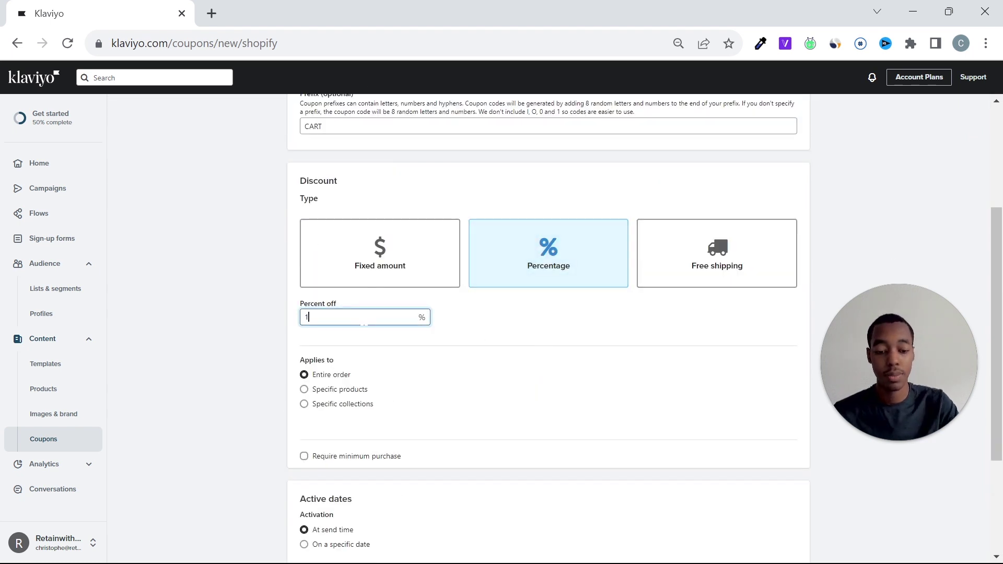
type("10")
scroll(394, 363, "down", 3)
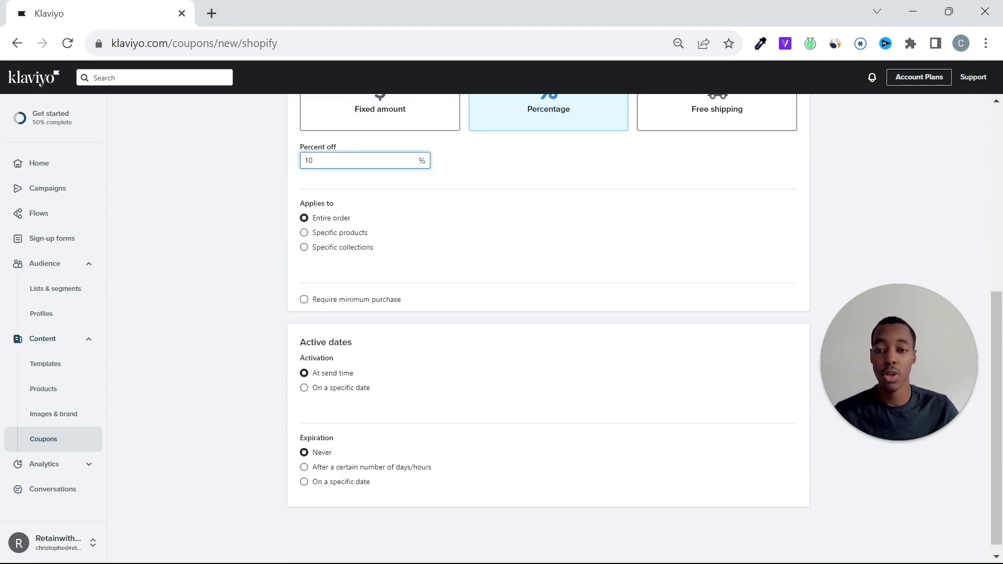
left_click(305, 233)
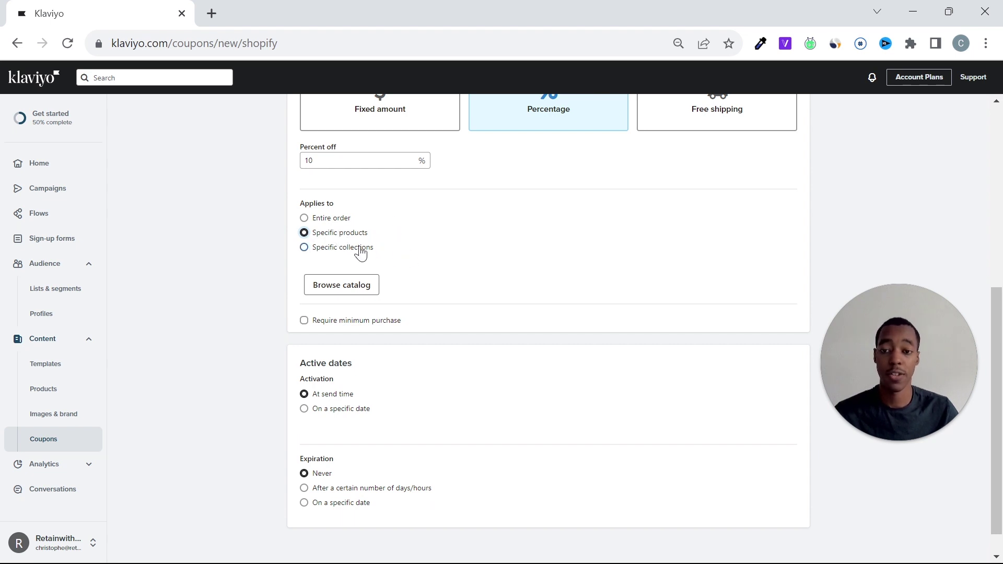
key("Up")
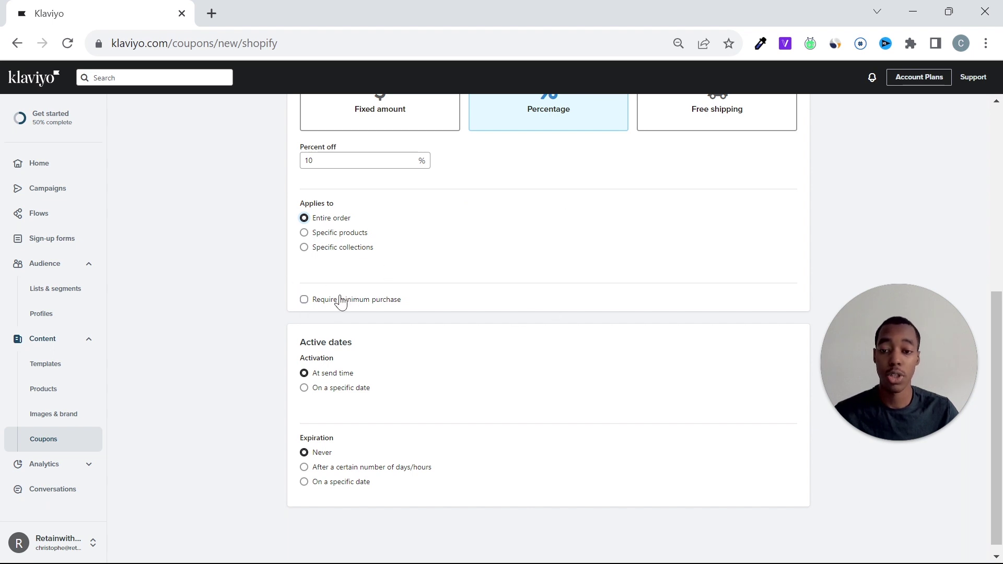
left_click(316, 304)
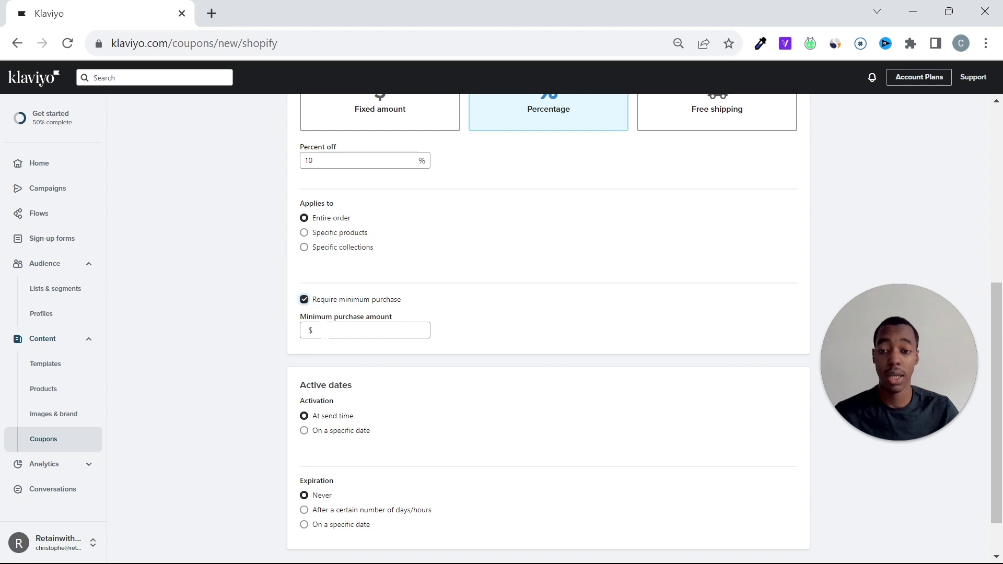
left_click(304, 301)
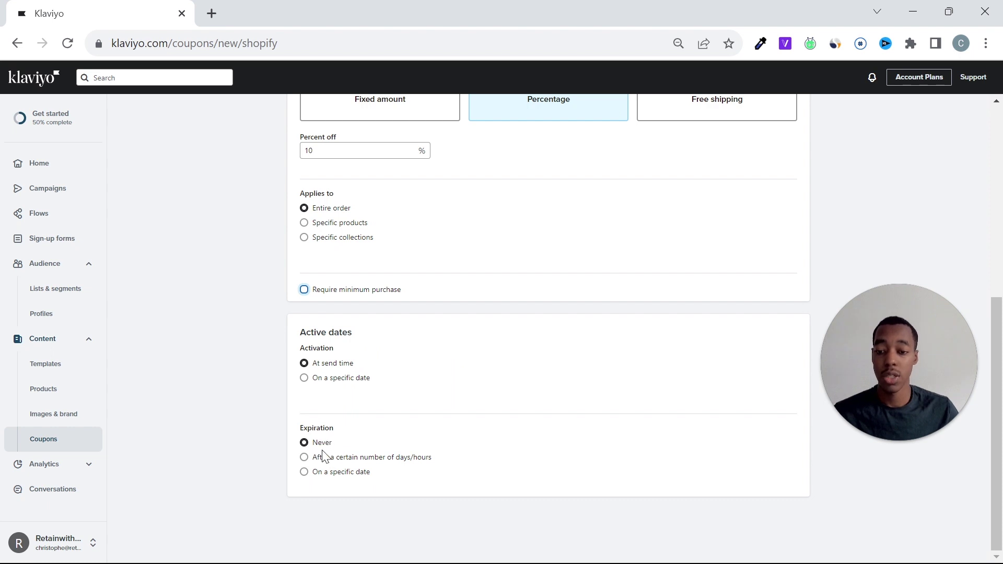
Step: Set the coupon to expire after 5 days and create it
left_click(305, 472)
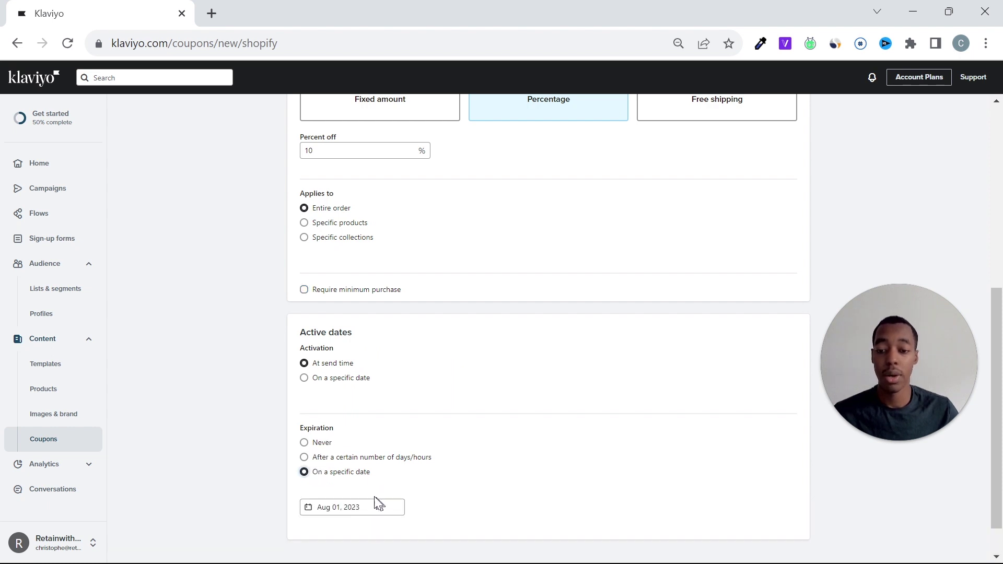
left_click(335, 459)
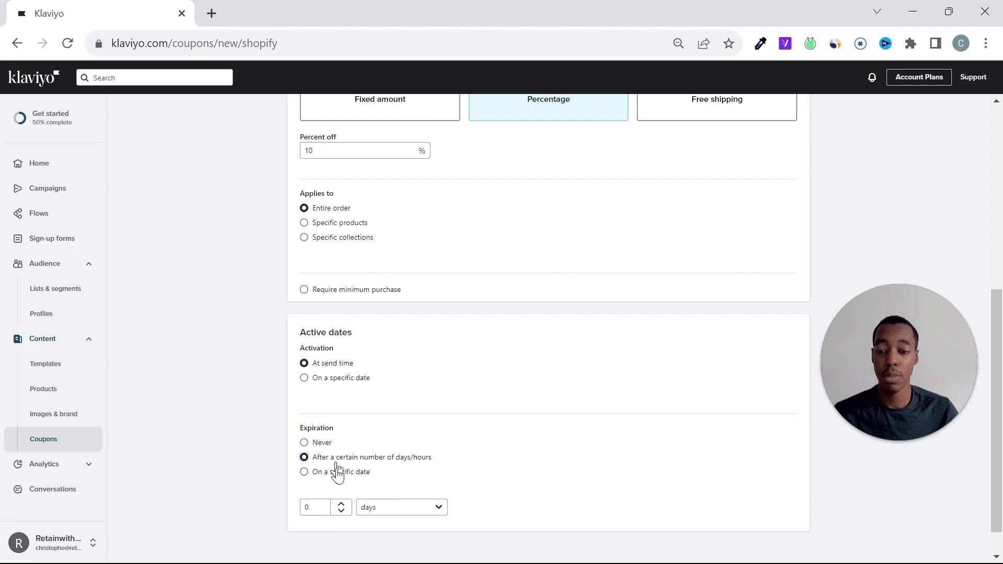
double_click(328, 503)
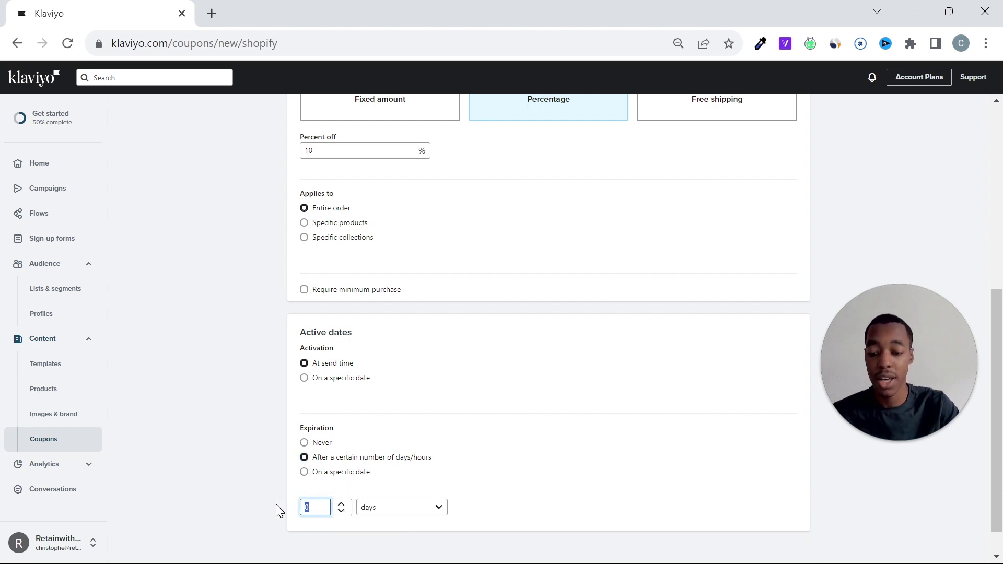
type("5")
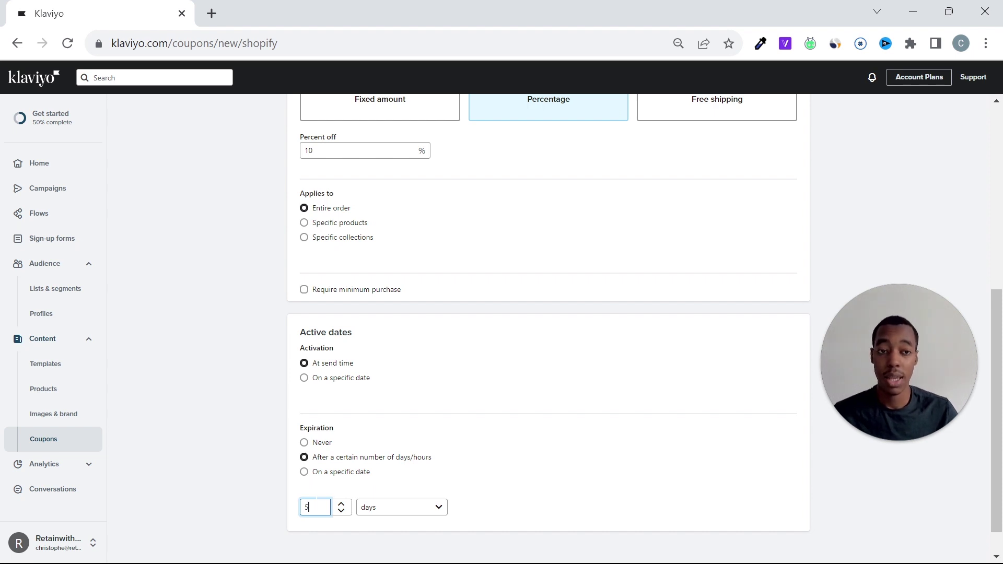
scroll(712, 340, "up", 7)
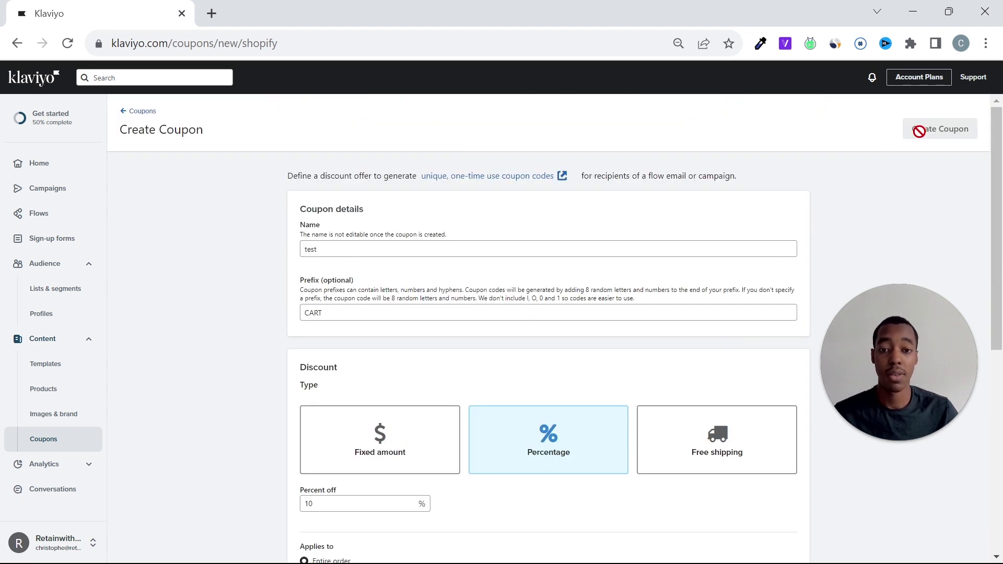
key("alt+Left")
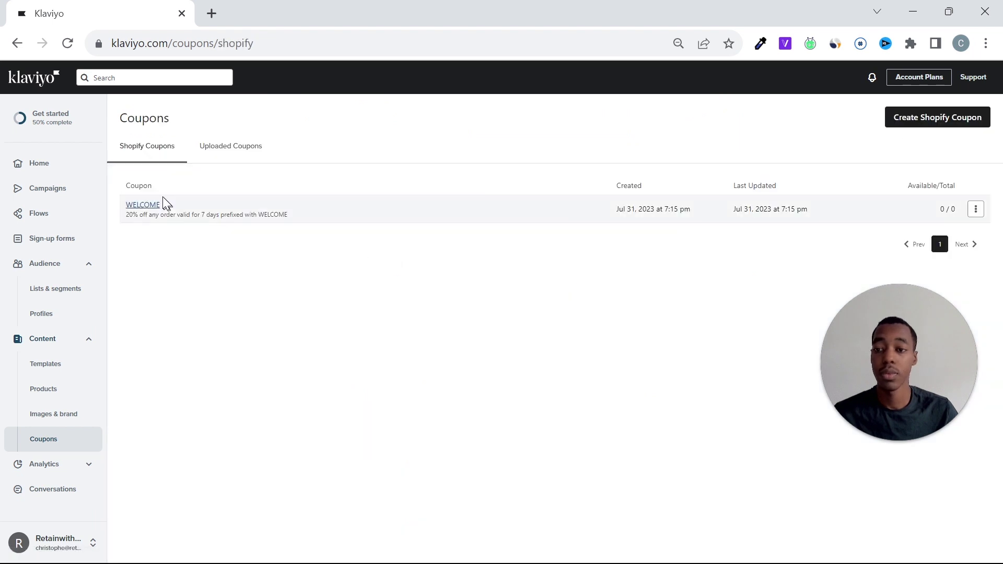
left_click_drag(135, 233, 163, 285)
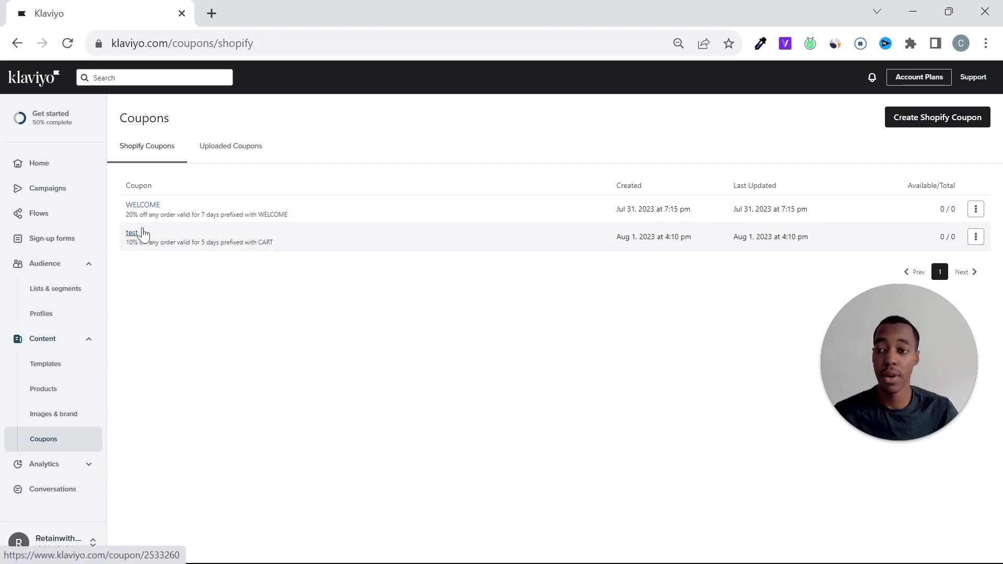
Step: Return to Email #1 in the TEST flow, add a text block below the 10% OFF banner, and center its placeholder text
left_click(73, 218)
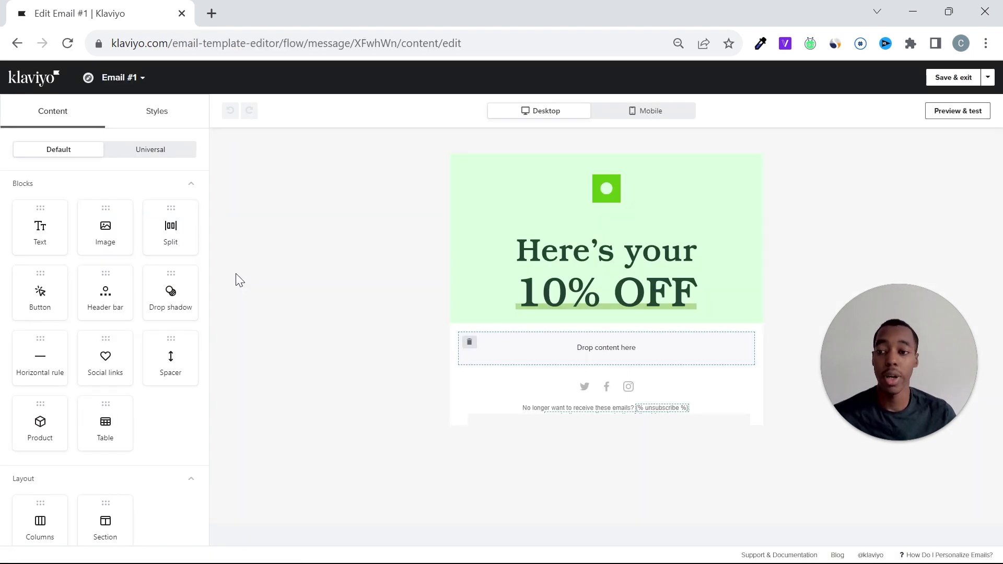
left_click_drag(40, 227, 596, 349)
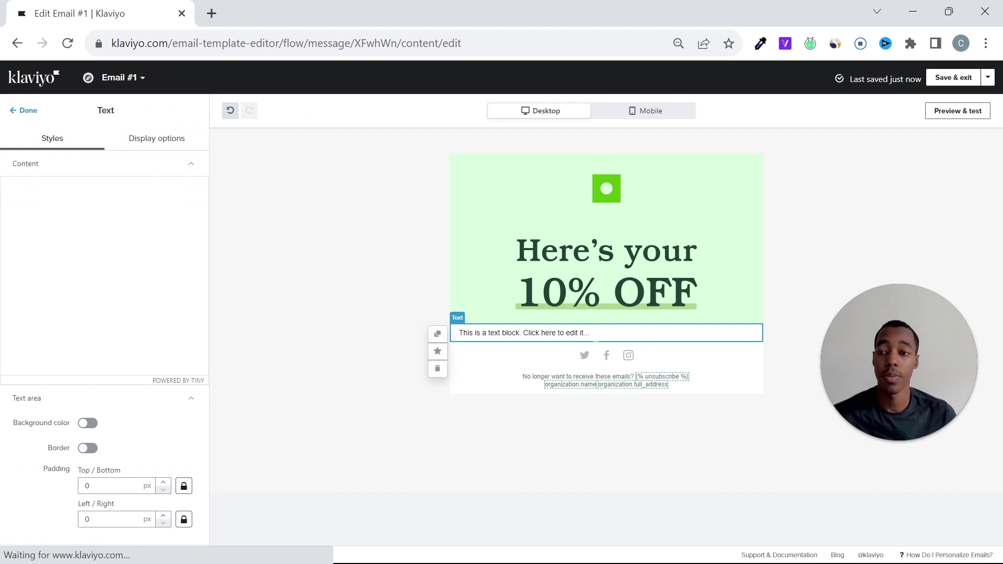
left_click_drag(136, 236, 4, 240)
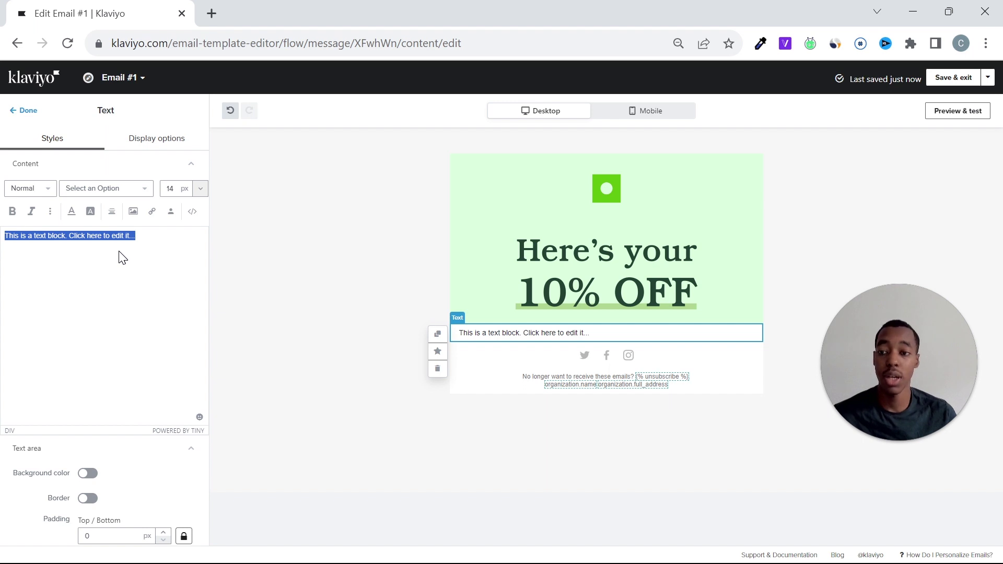
left_click(120, 214)
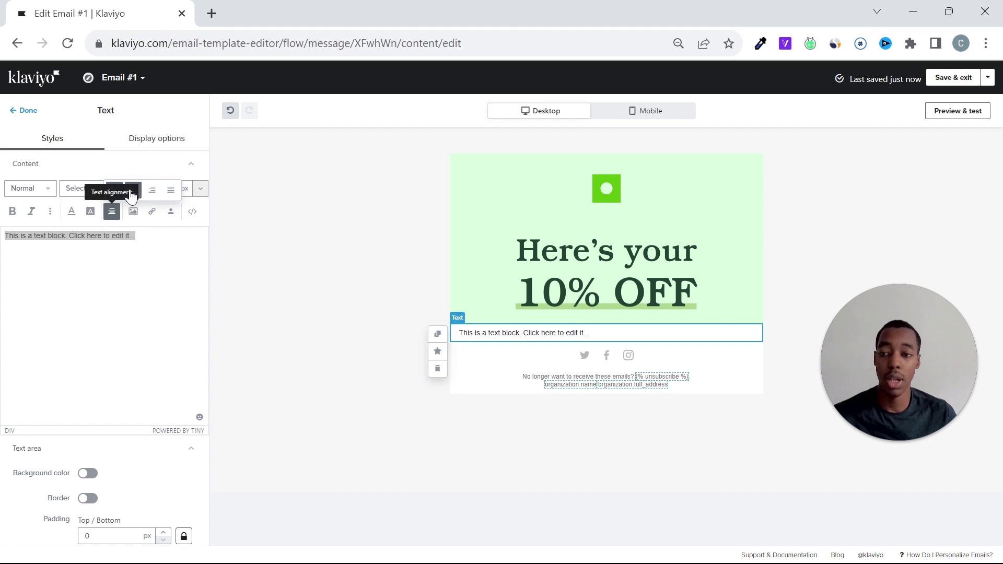
left_click(131, 193)
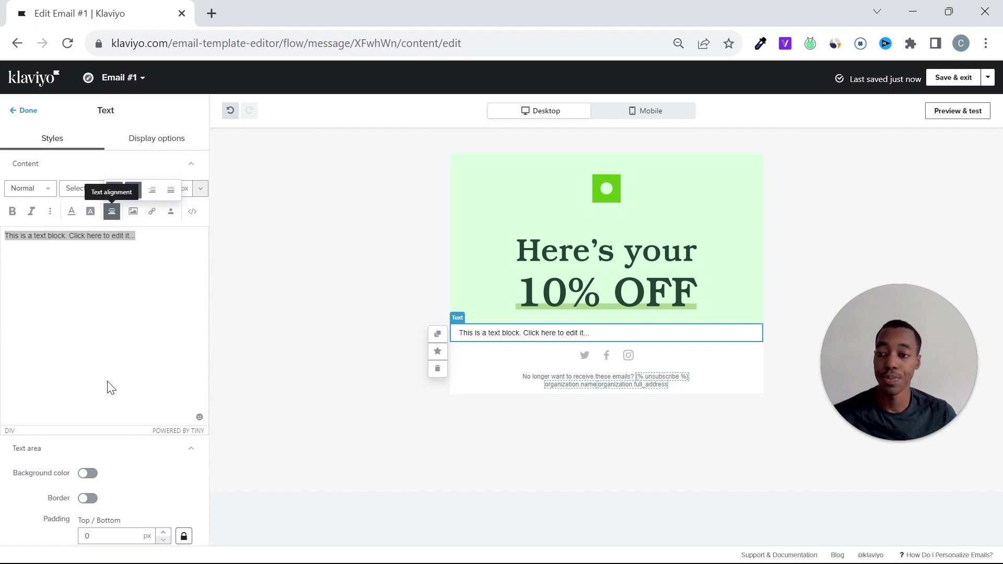
left_click(72, 212)
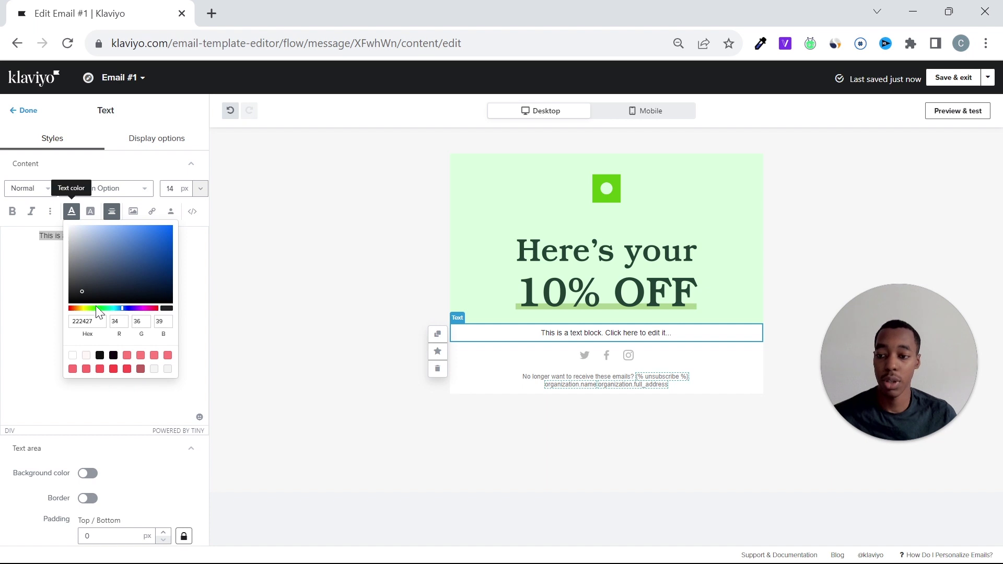
left_click(62, 255)
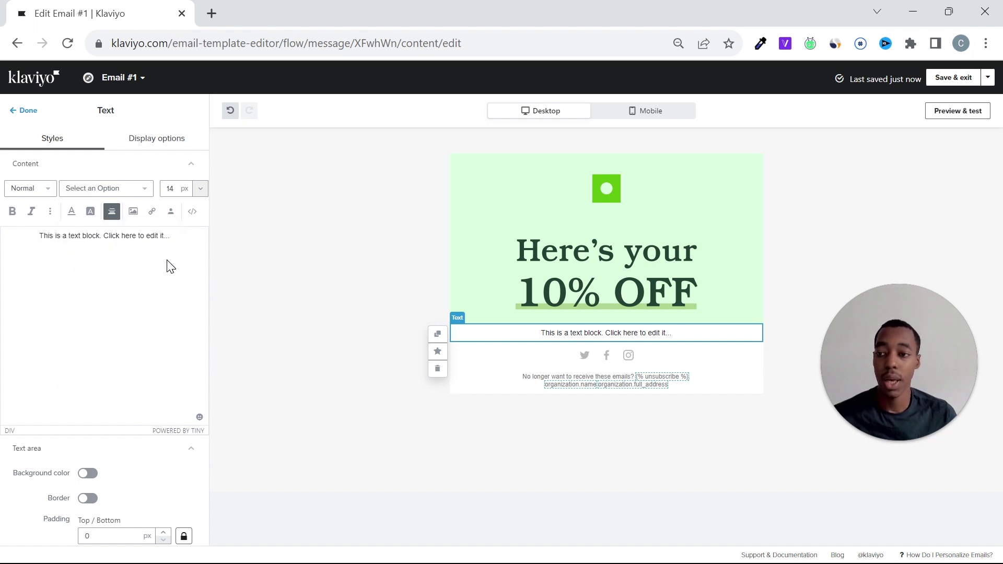
left_click(123, 188)
scroll(119, 314, "down", 10)
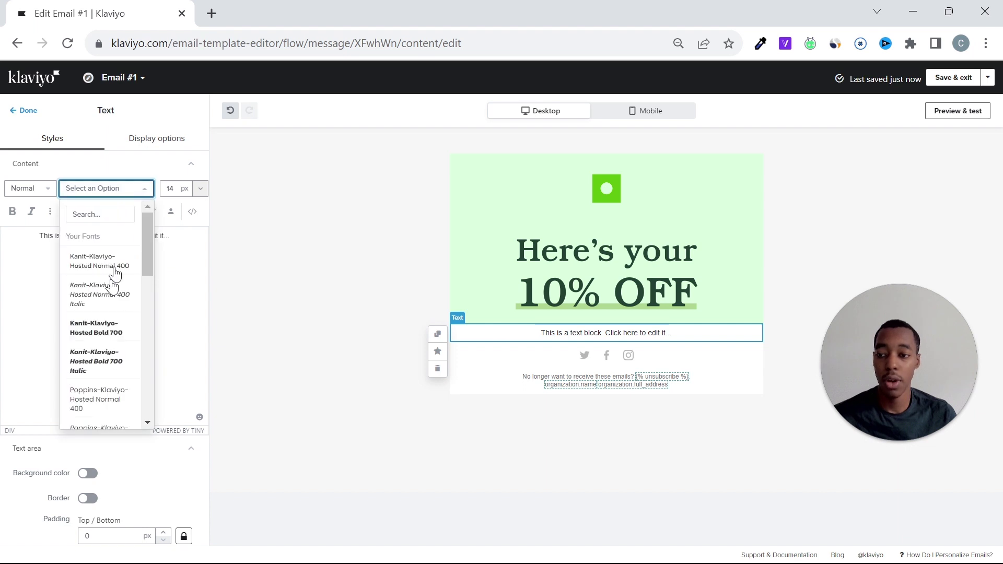
scroll(120, 325, "up", 3)
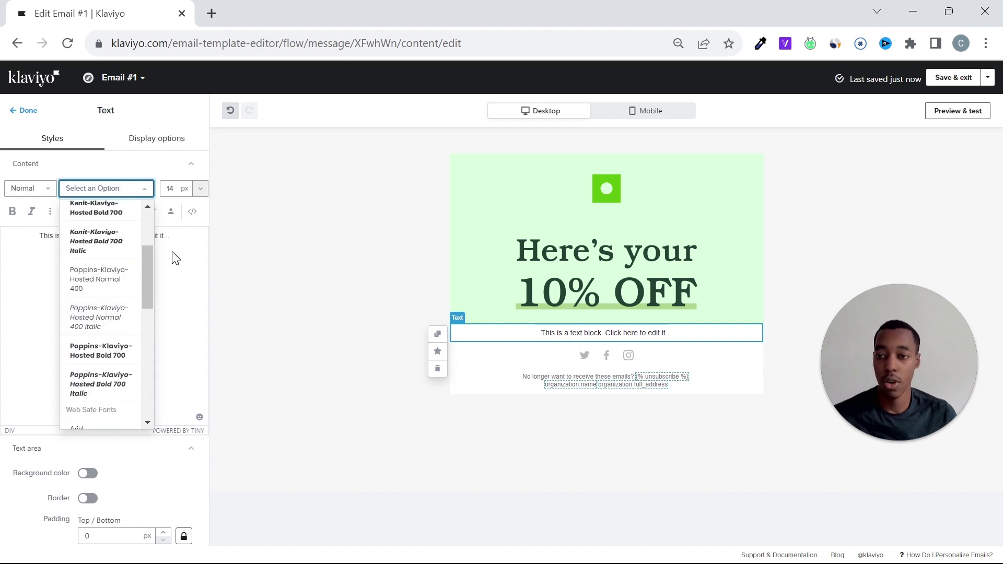
Step: Set the font size of the placeholder text below the 10% OFF banner to 16 px
key("Tab")
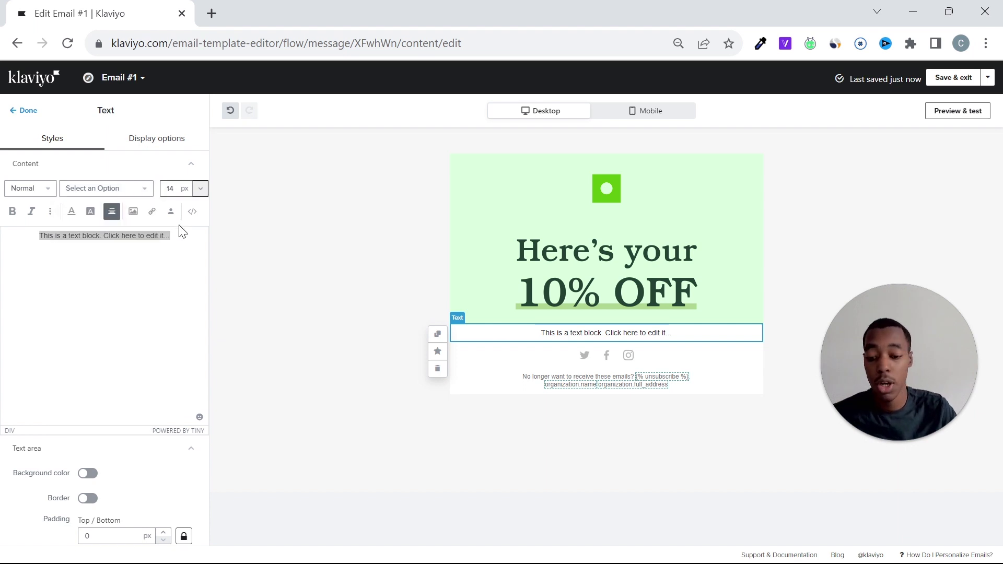
key("BackSpace")
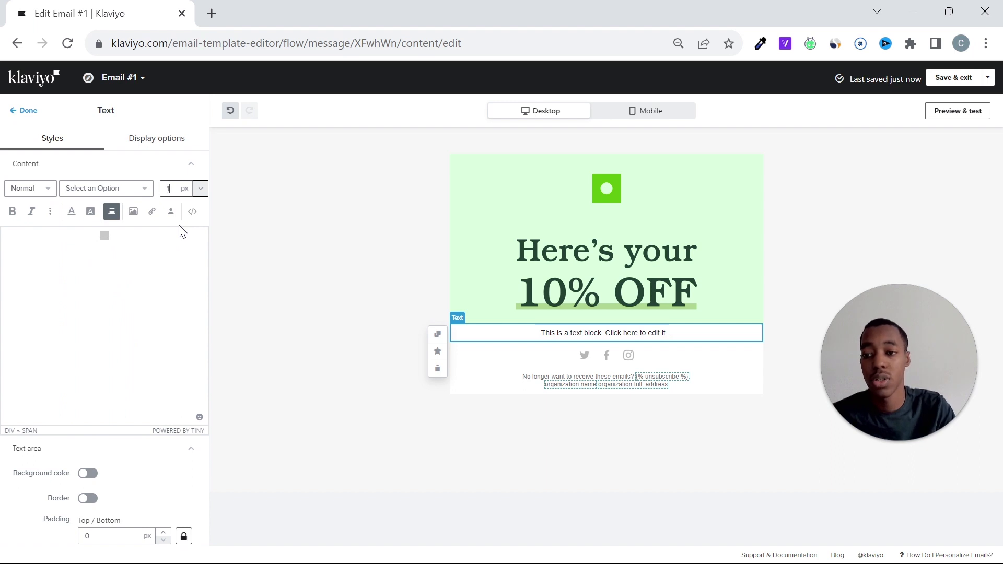
type("6")
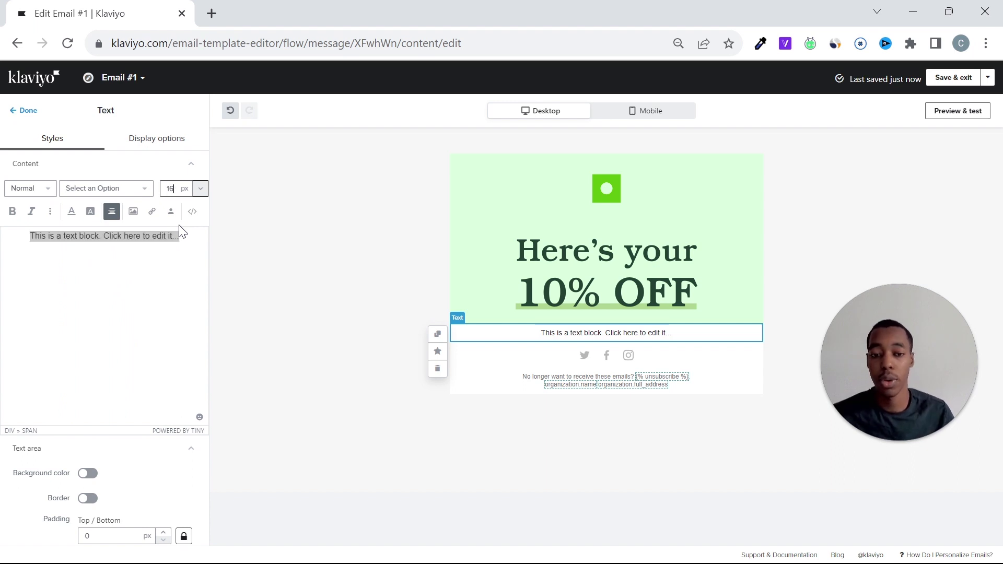
left_click(165, 274)
Step: Turn on the text block's background color and set it to #DAFFDE
scroll(166, 278, "down", 4)
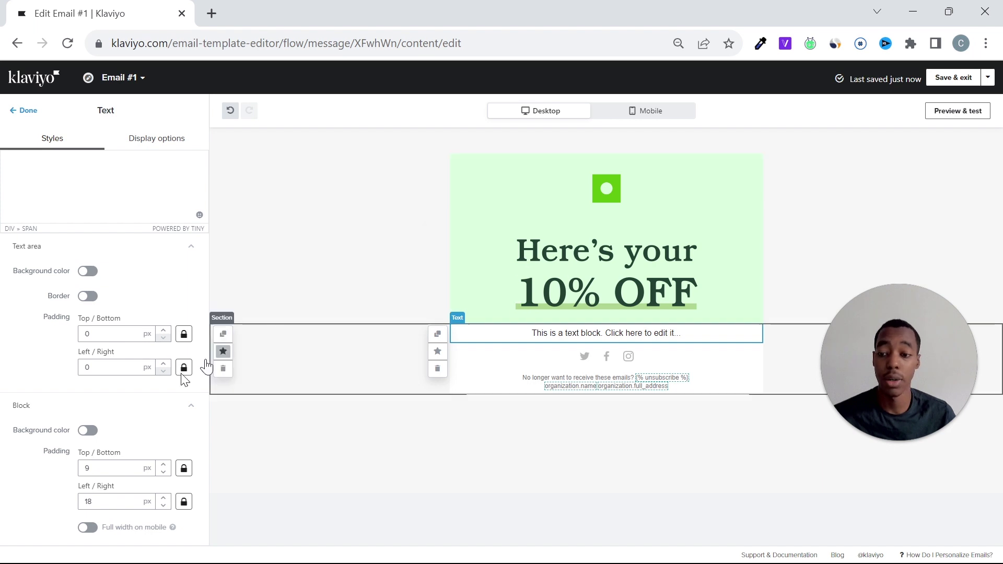
left_click(88, 430)
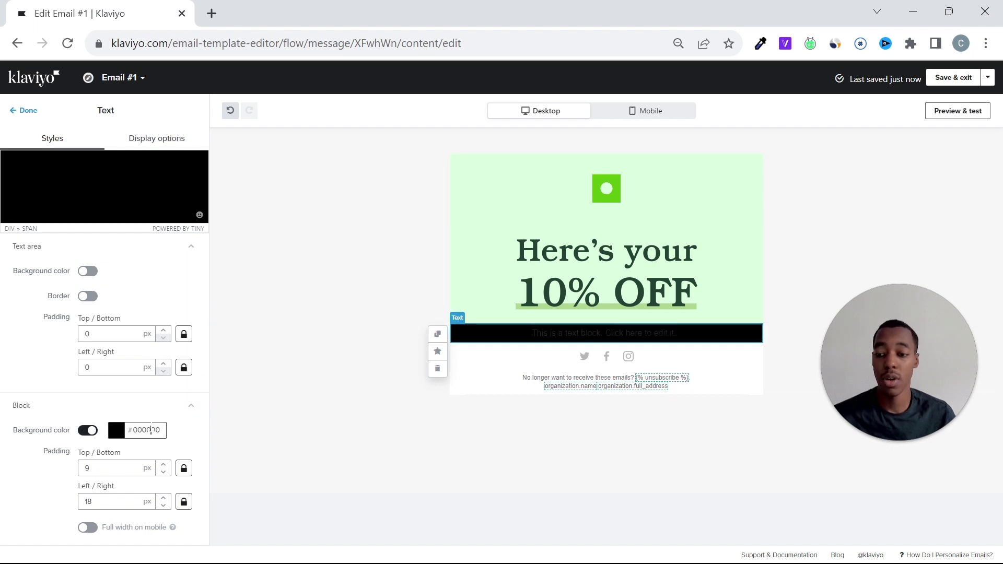
left_click(150, 429)
type("DAFFDE")
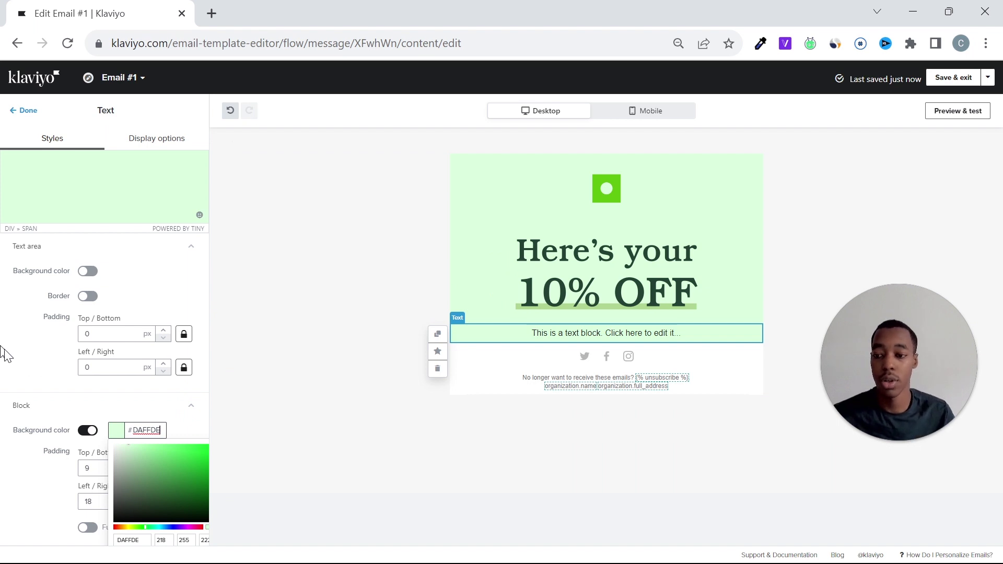
left_click(36, 388)
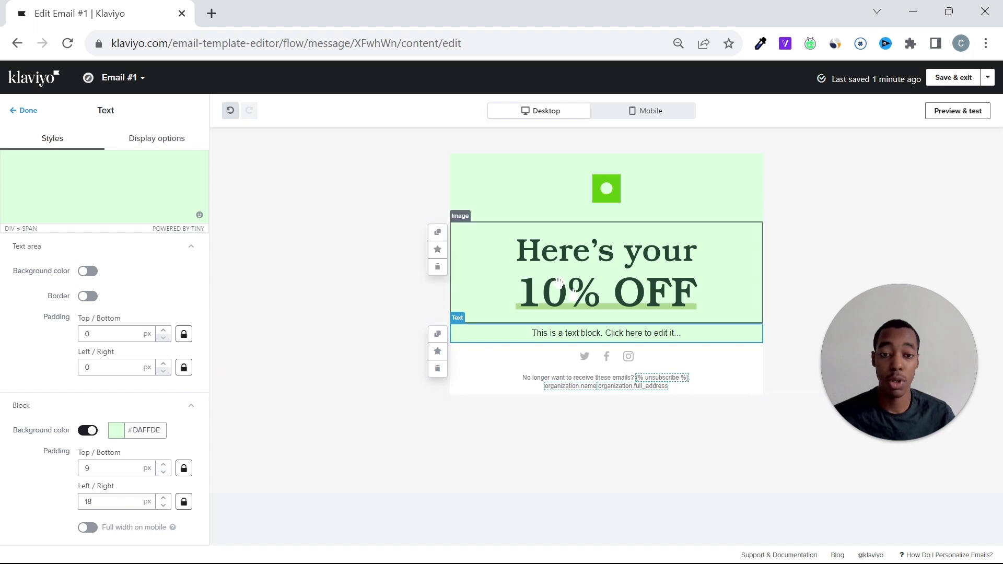
Step: Unlink the text block's top and bottom padding and set the top padding to 30 px
left_click(184, 467)
left_click(110, 465)
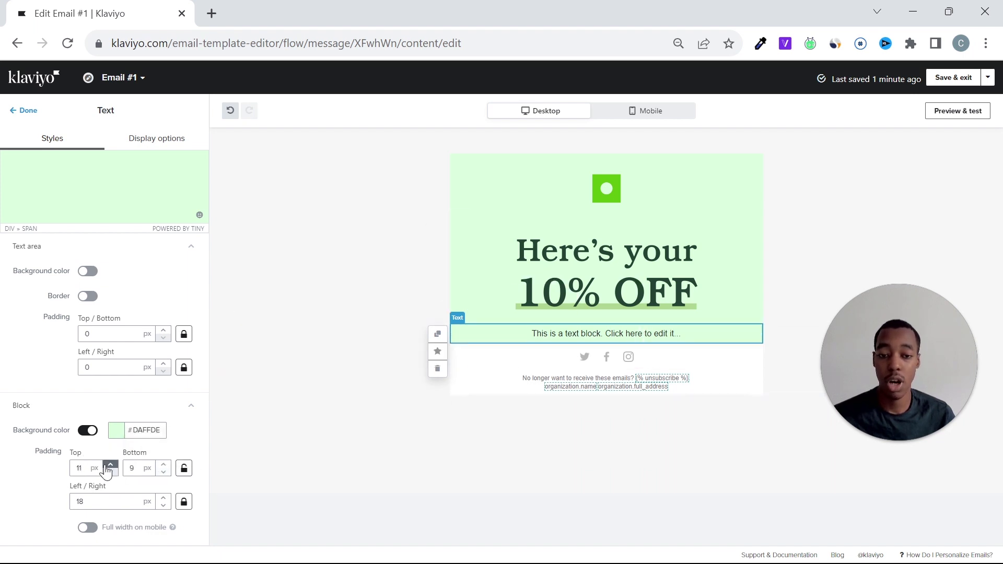
left_click(110, 465)
left_click(109, 465)
left_click(109, 465)
left_click(110, 465)
left_click(110, 465)
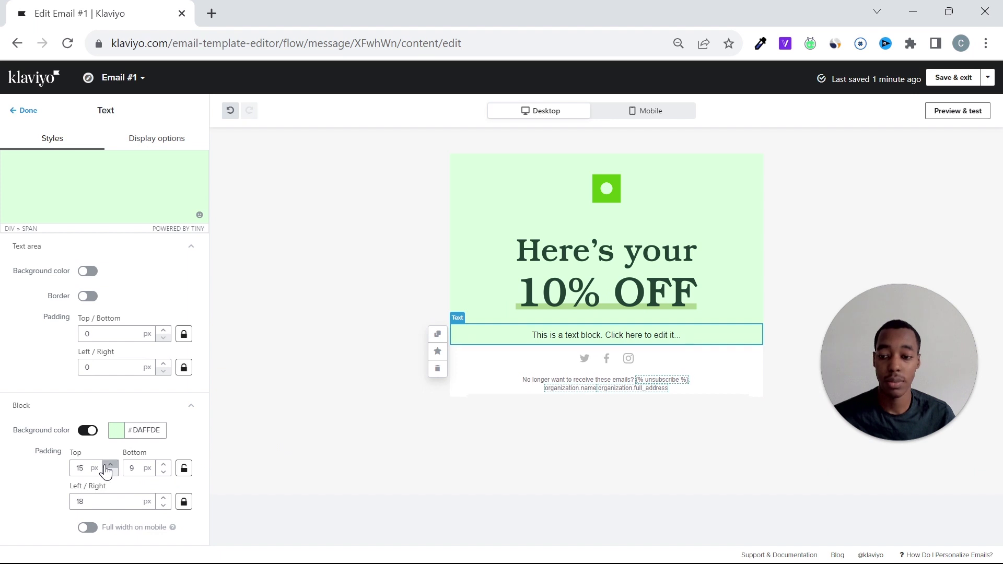
left_click(110, 464)
left_click(110, 465)
left_click(109, 464)
left_click(109, 465)
left_click(109, 464)
left_click(109, 465)
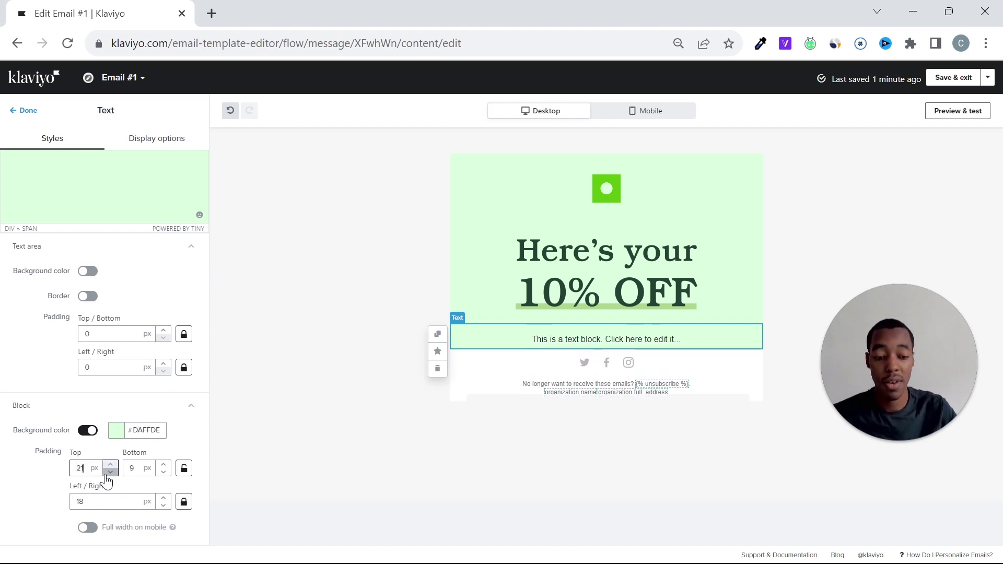
type("30")
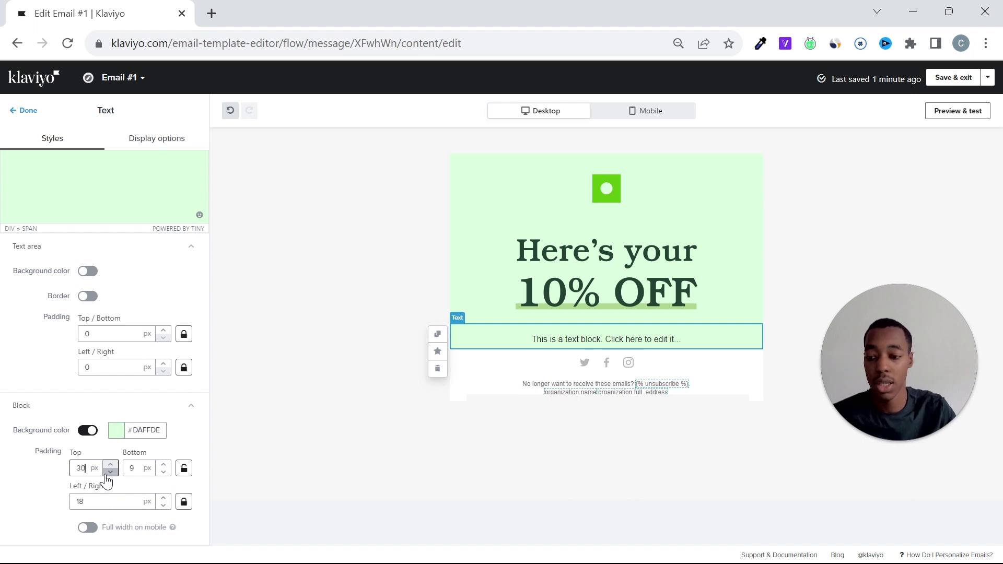
left_click(41, 494)
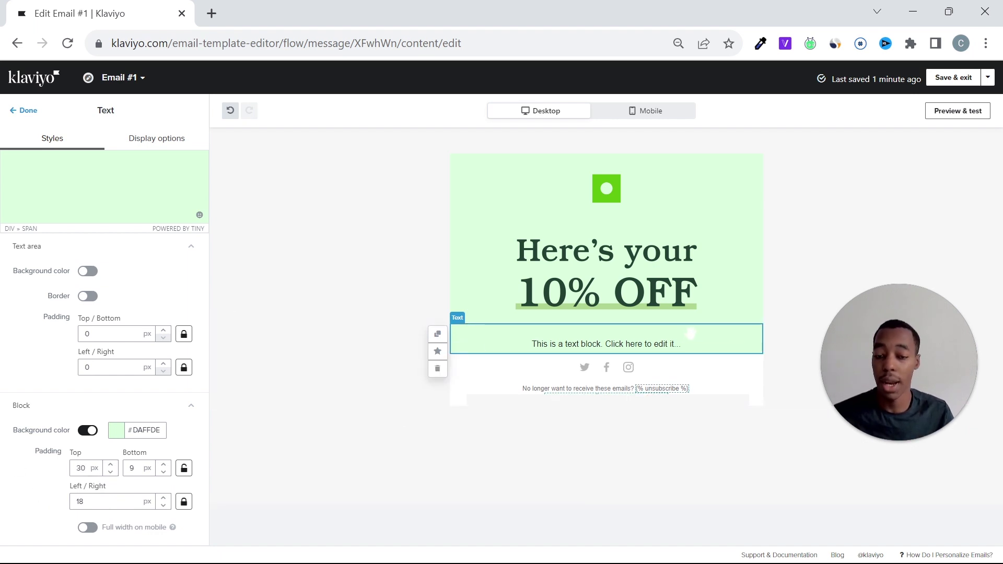
Step: Set the text block's bottom padding to 18 px, separate from the top padding
left_click(184, 501)
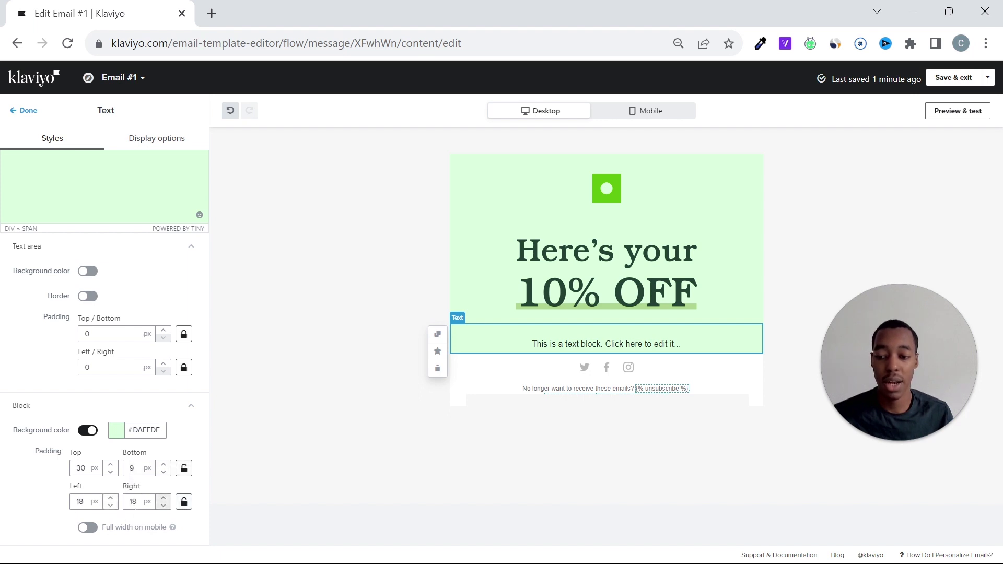
left_click(182, 505)
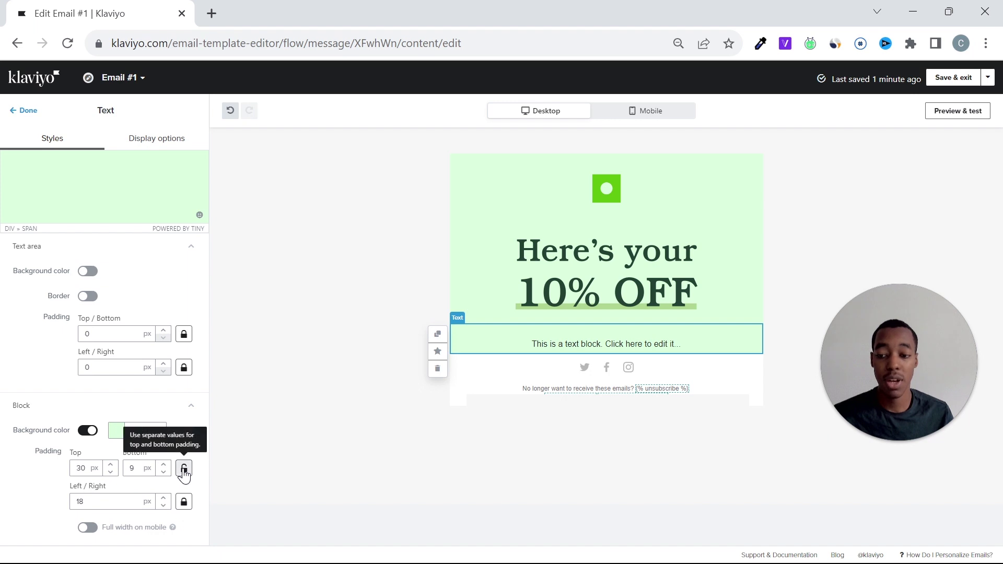
left_click(184, 470)
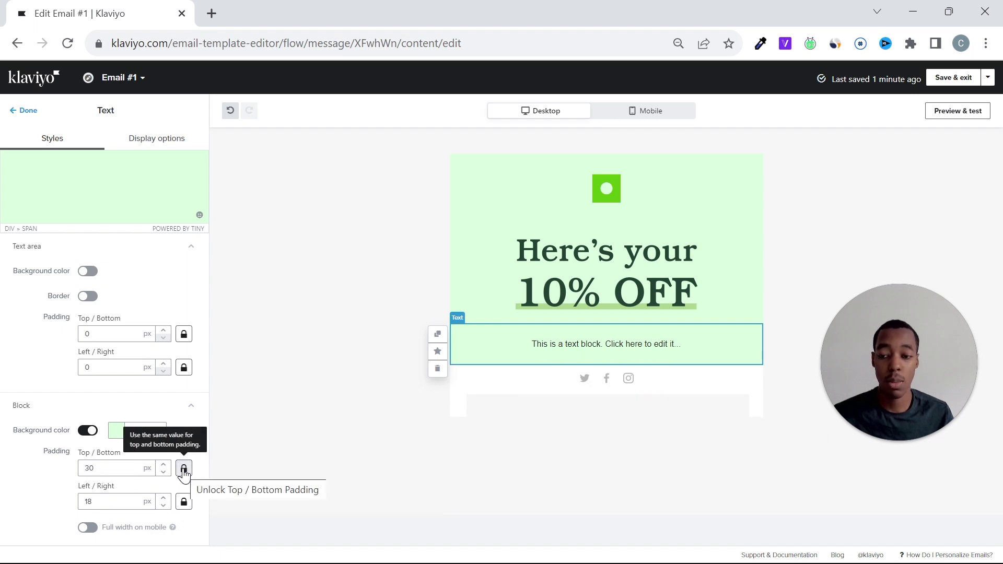
left_click(184, 471)
left_click(137, 468)
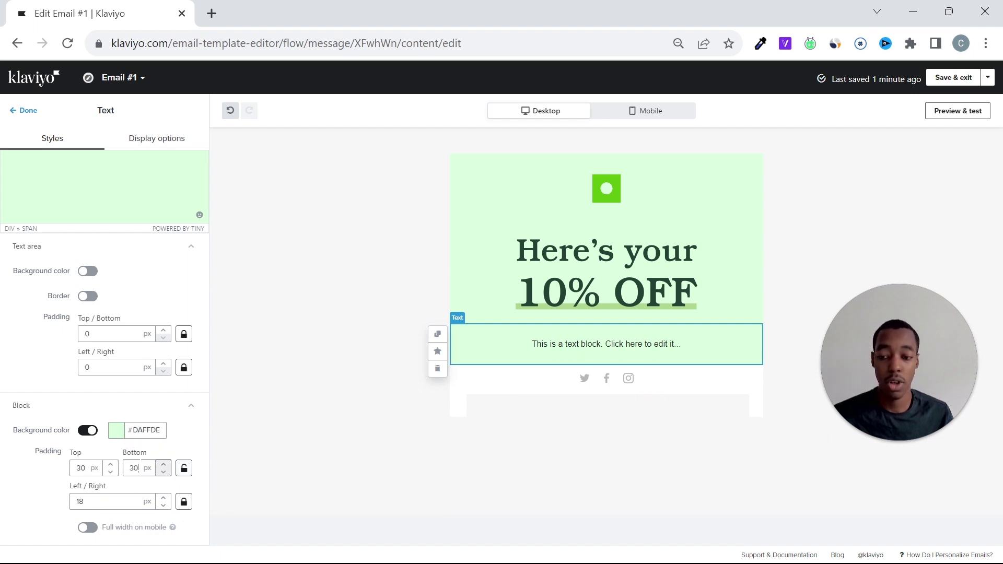
type("18")
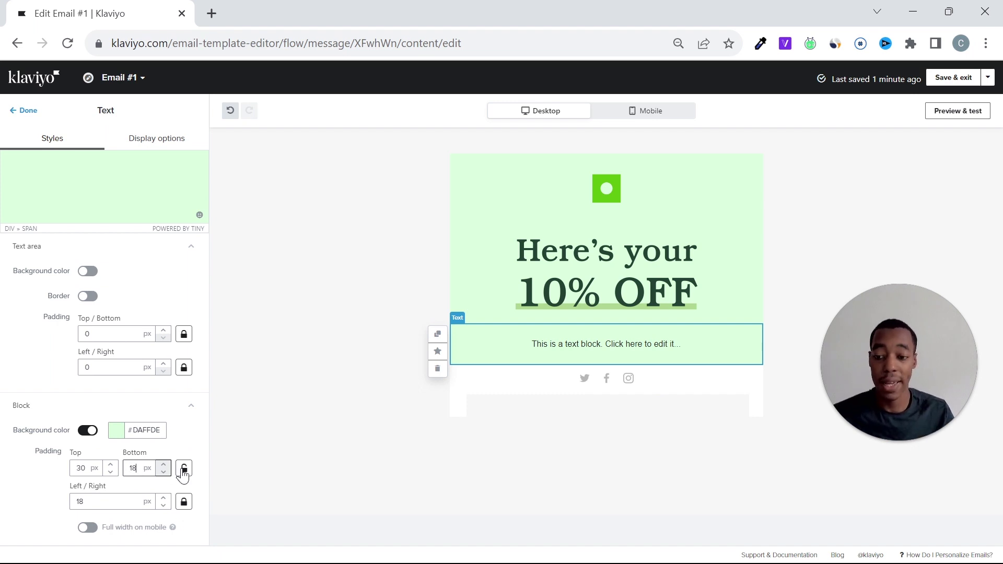
left_click(195, 448)
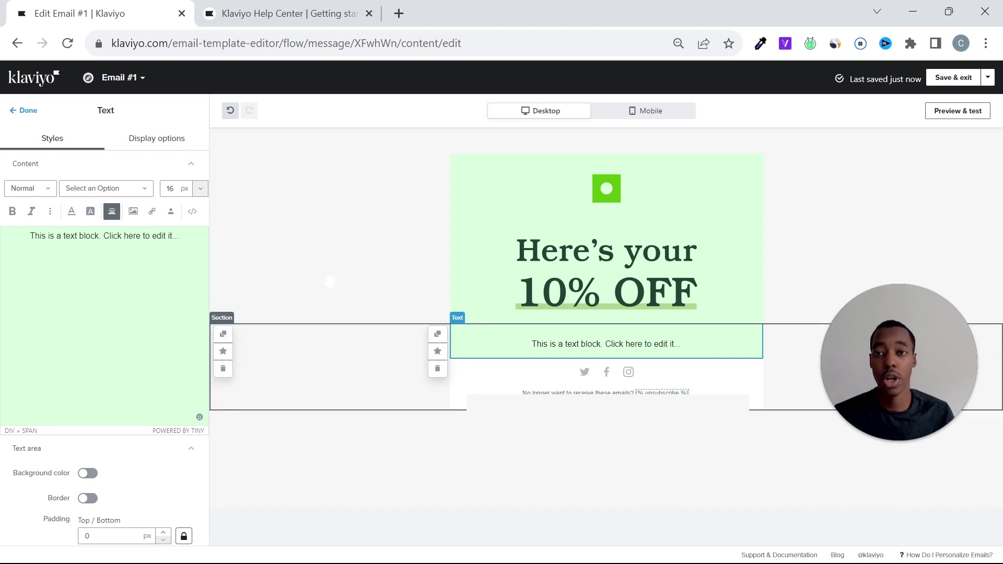
Step: Switch to the Klaviyo Help Center article on coupon codes and copy the snippet {% coupon_code 'CouponName' %}
left_click(334, 6)
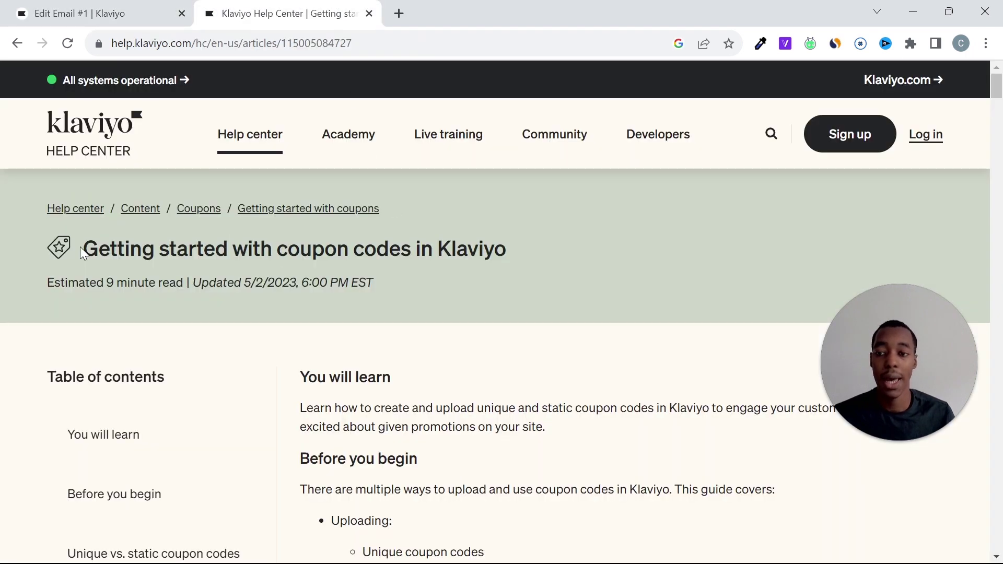
left_click_drag(465, 251, 84, 250)
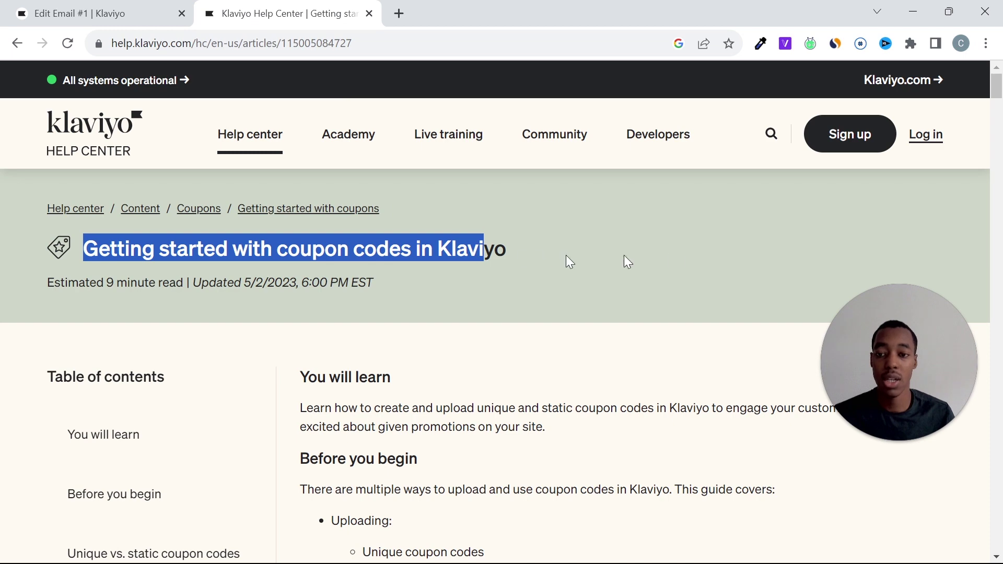
left_click(684, 249, "shift")
scroll(685, 253, "down", 4)
scroll(684, 256, "down", 20)
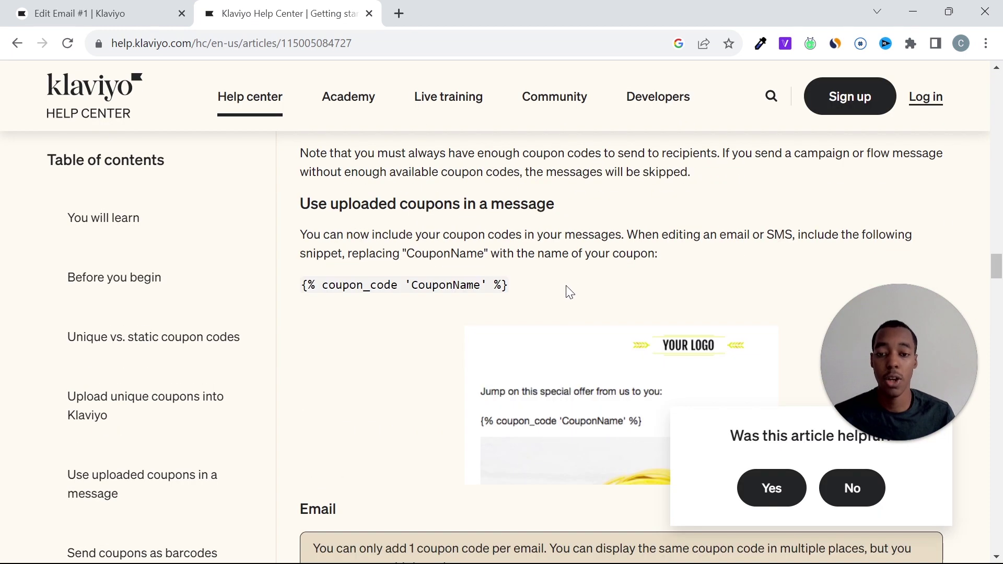
left_click_drag(572, 292, 308, 285)
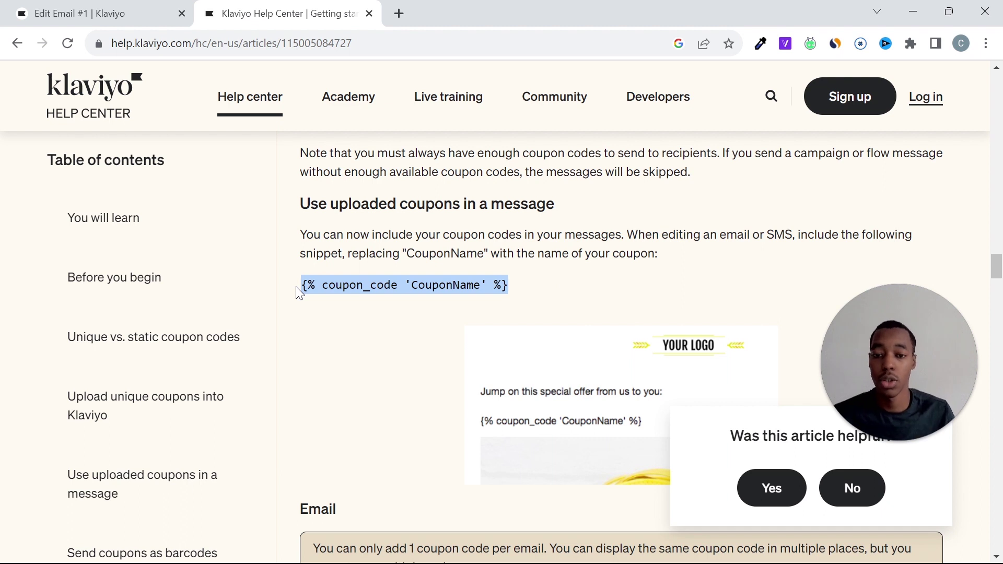
Step: Back in the Email #1 editor, replace the placeholder text with "Use code: {% coupon_code 'CouponName' %}"
left_click(125, 11)
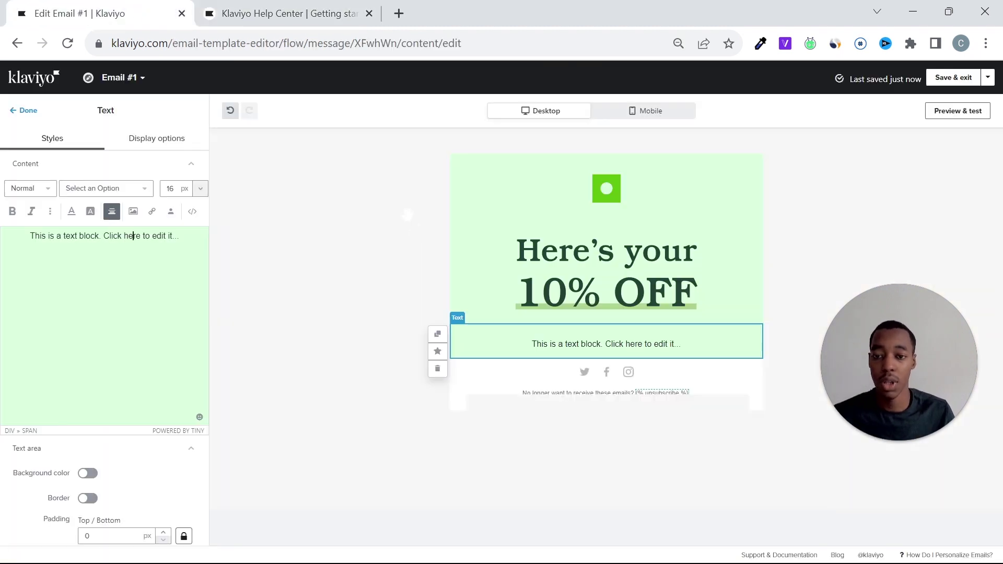
left_click_drag(180, 235, 31, 236)
type("U")
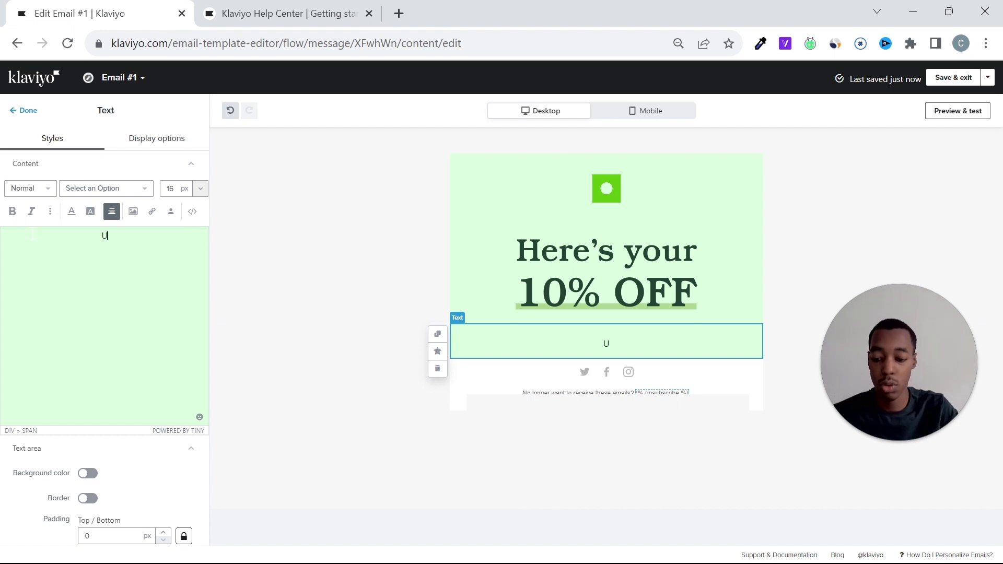
type("se cod")
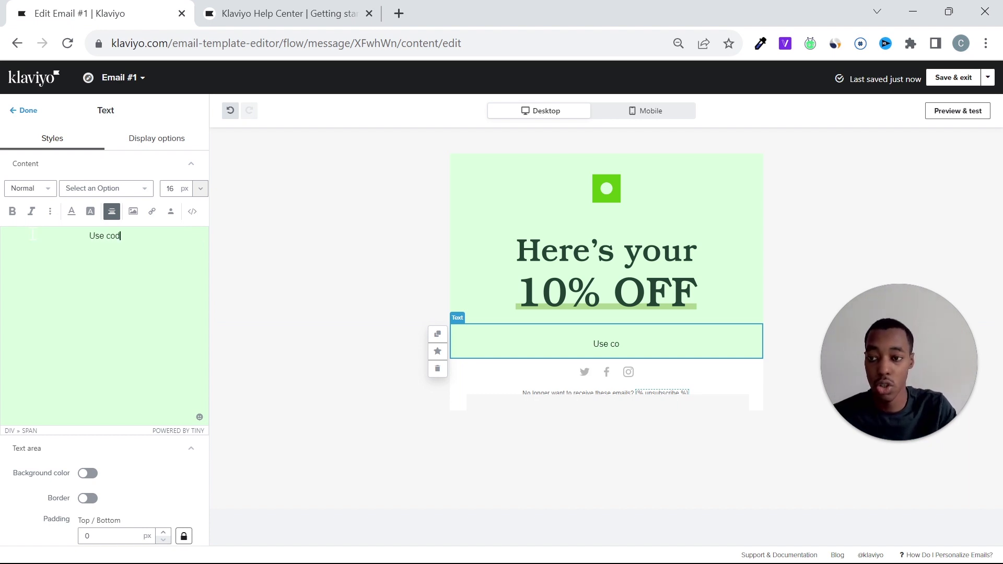
type("e:")
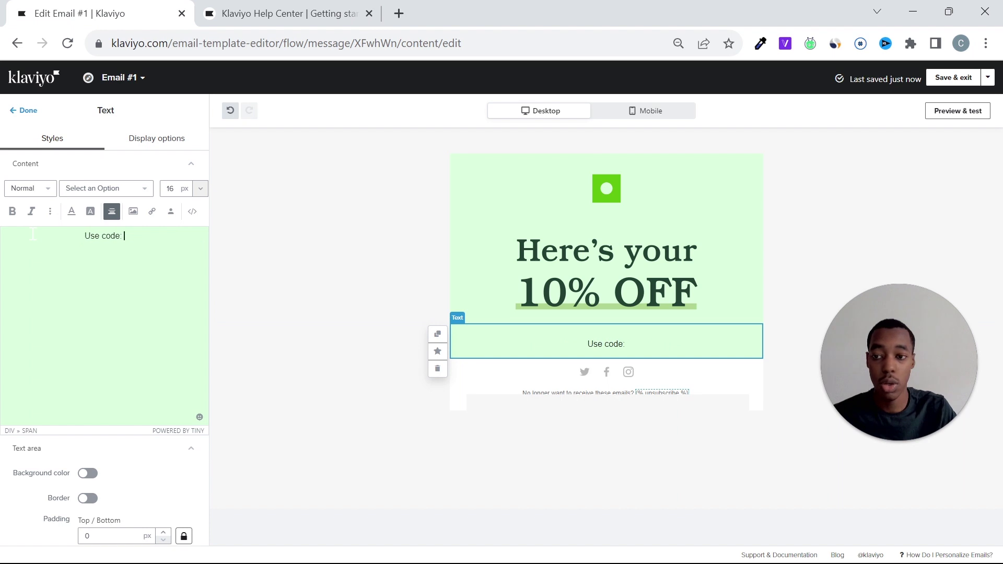
type("{% coupon_code 'CouponName' %}")
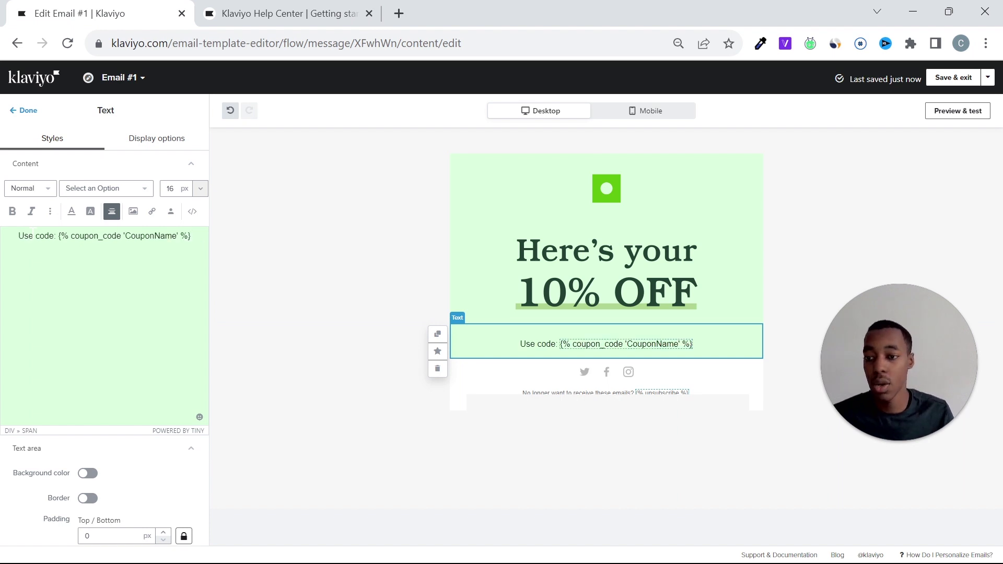
Step: Replace CouponName in the snippet with the coupon name test and preview the email
left_click_drag(131, 236, 174, 236)
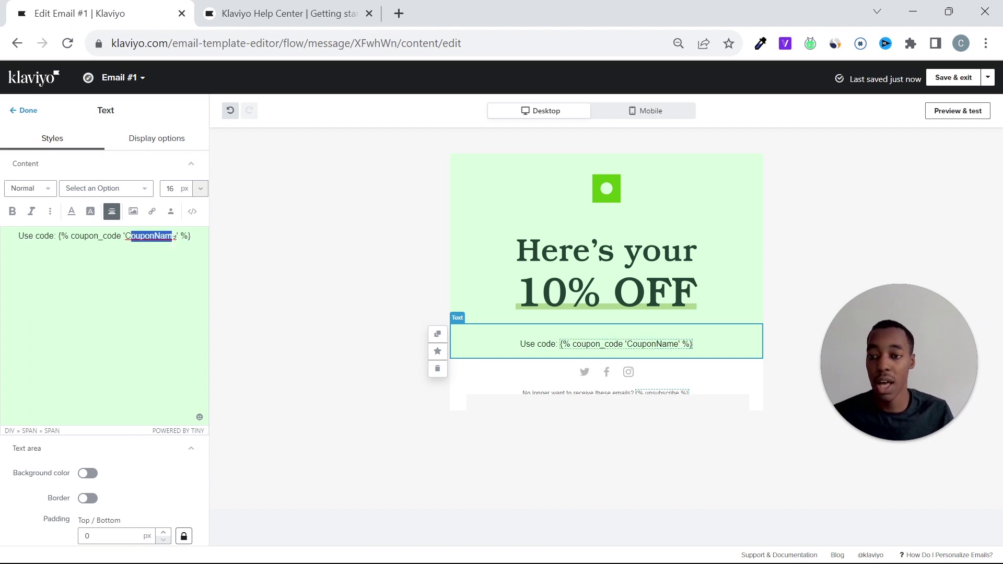
key("BackSpace")
key("BackSpace")
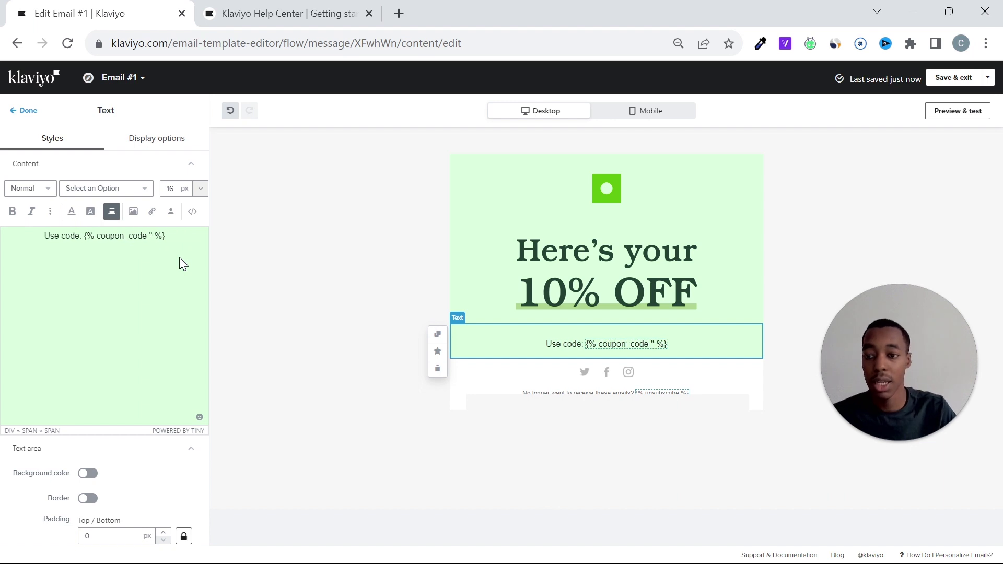
type("test")
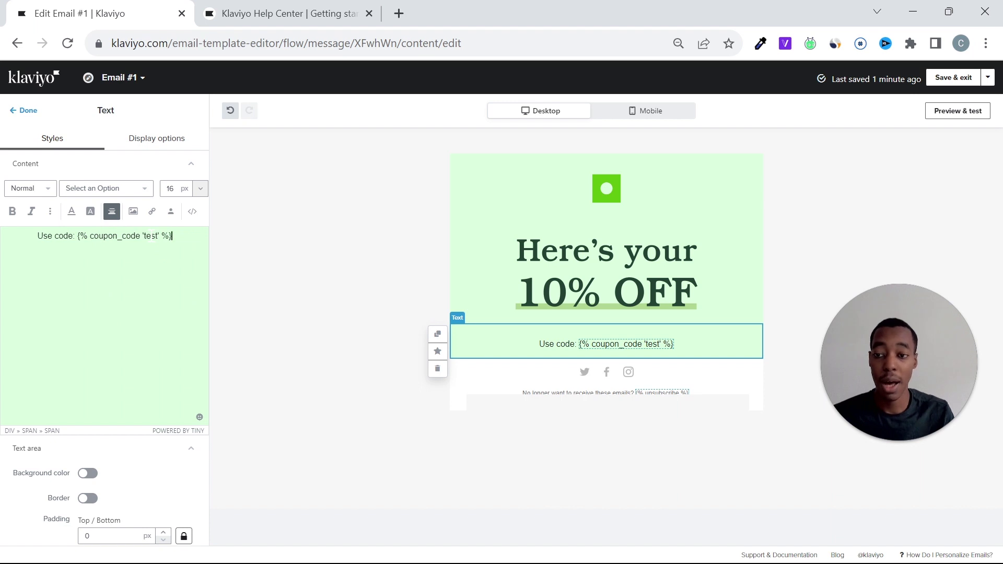
left_click(957, 114)
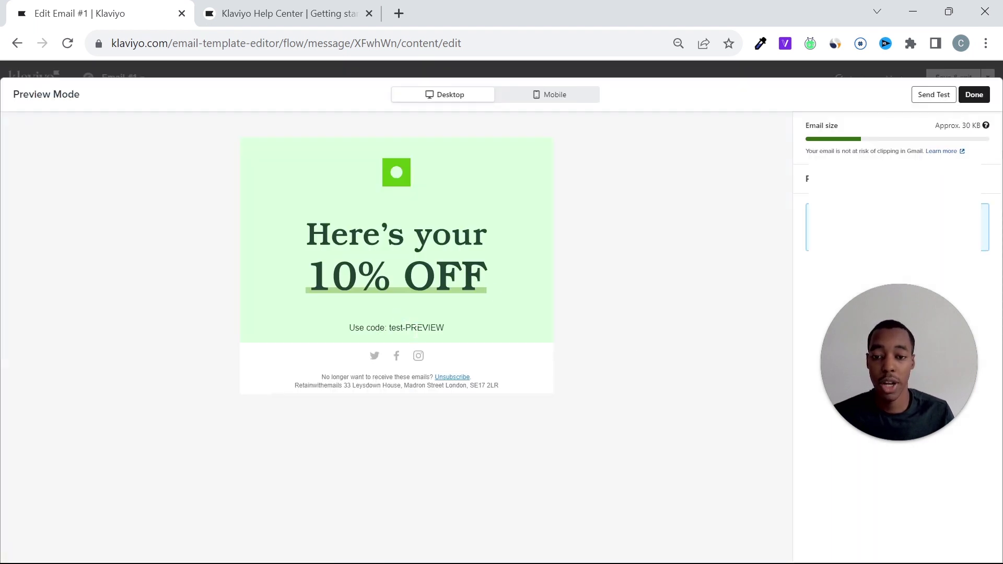
Step: Examine the coupon code line in the desktop preview and close the preview
left_click_drag(389, 327, 447, 331)
left_click(541, 182)
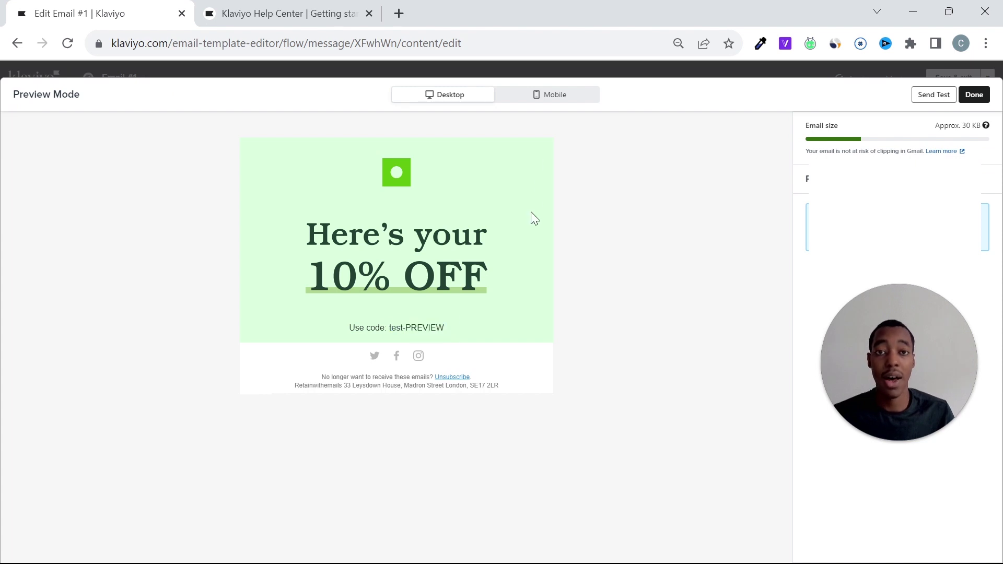
left_click_drag(462, 336, 389, 322)
left_click(468, 338)
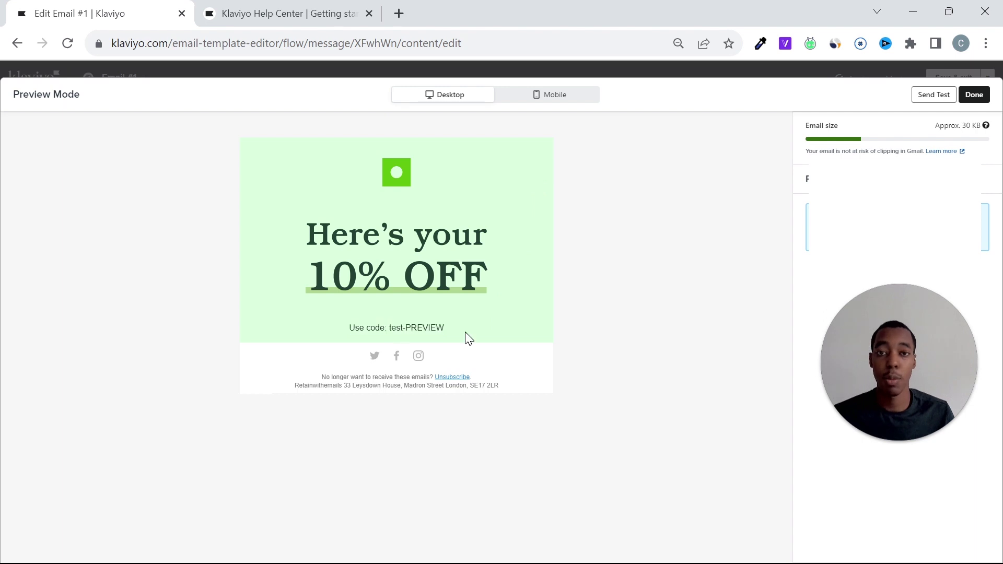
left_click_drag(469, 339, 348, 329)
left_click(977, 103)
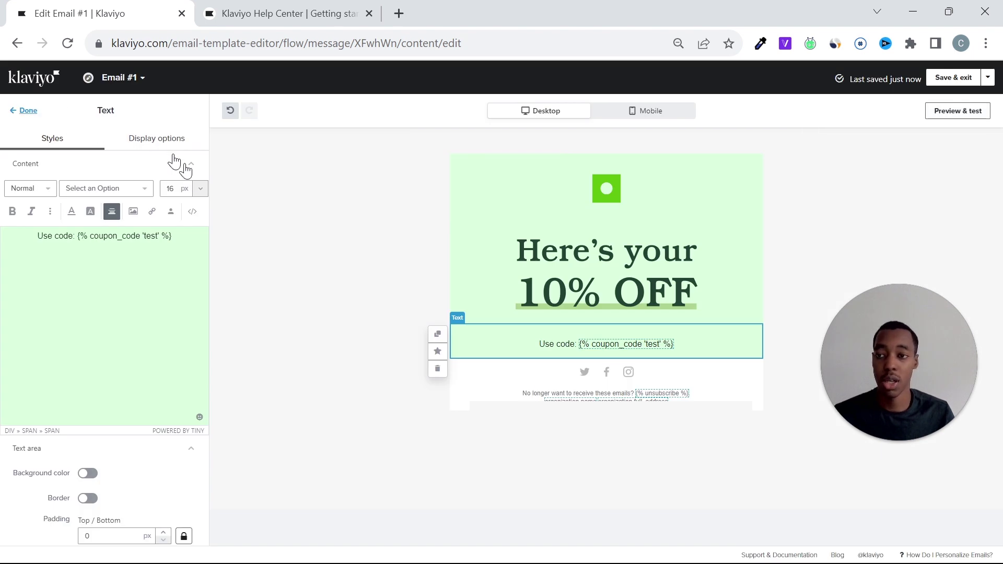
Step: Add a Button block directly below the coupon code text and set its button color to #3EA700
left_click(222, 162)
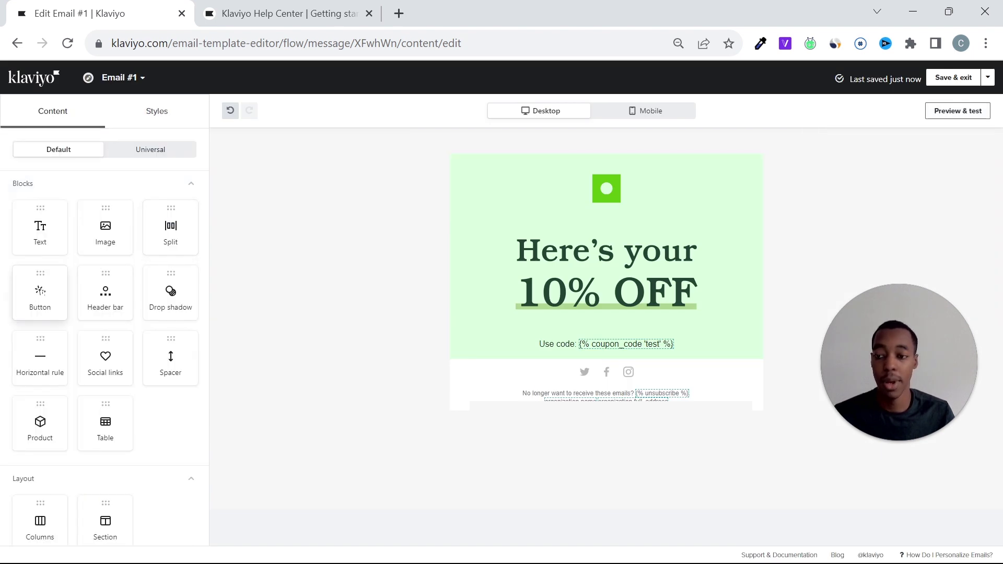
left_click_drag(40, 291, 648, 372)
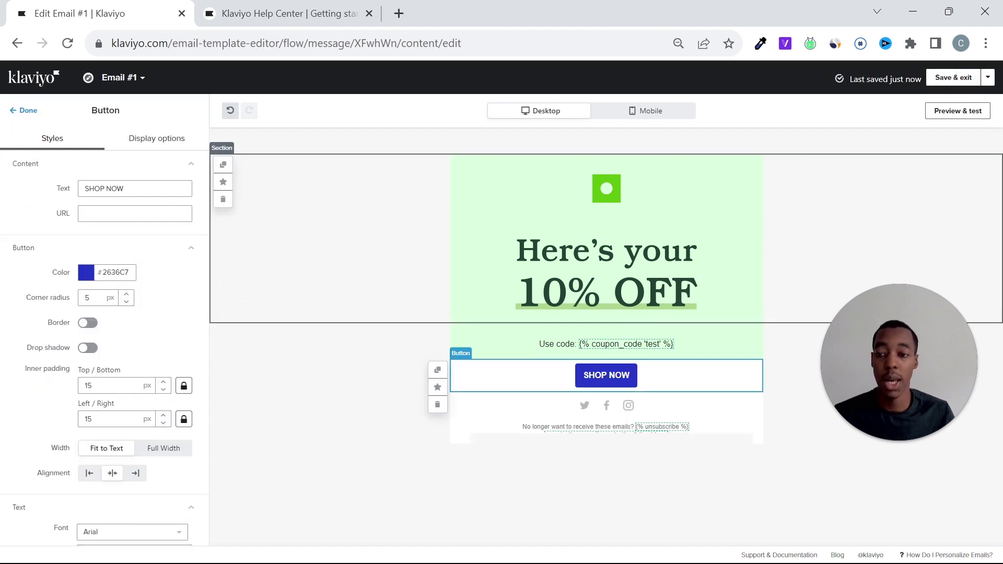
left_click(119, 272)
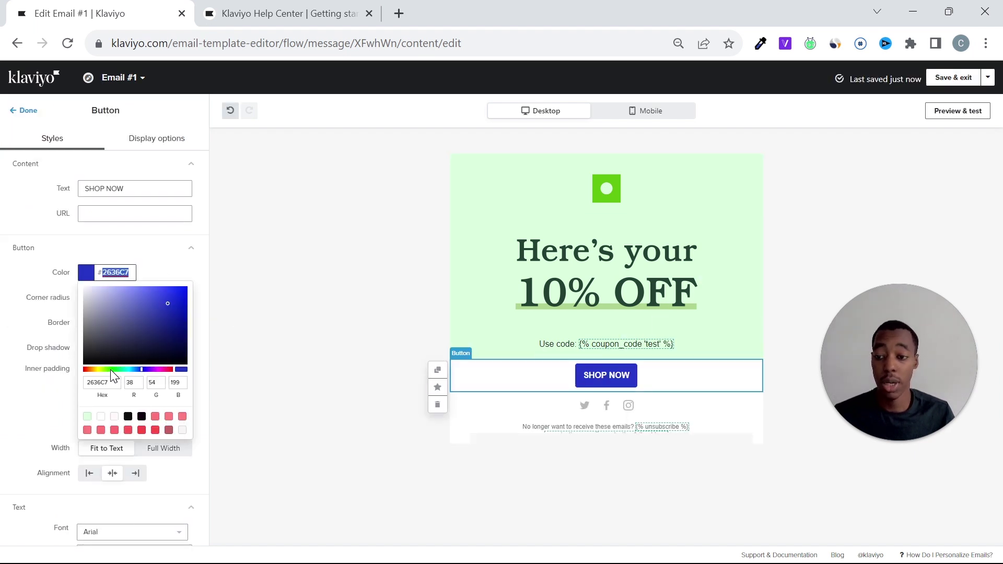
type("3EA700")
left_click(200, 332)
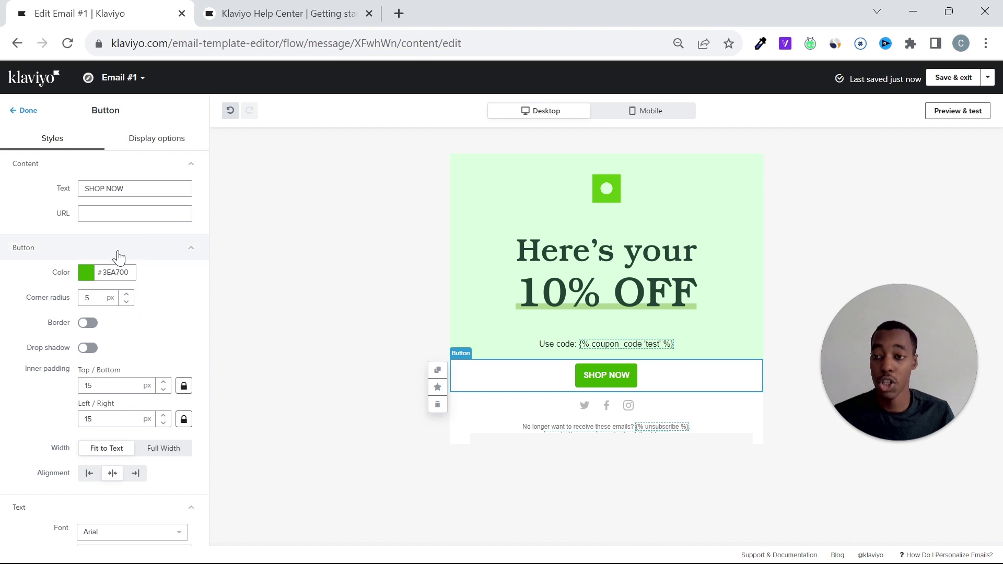
Step: Set the button's text to "Buy Now" and its URL to store.com
left_click_drag(125, 189, 75, 199)
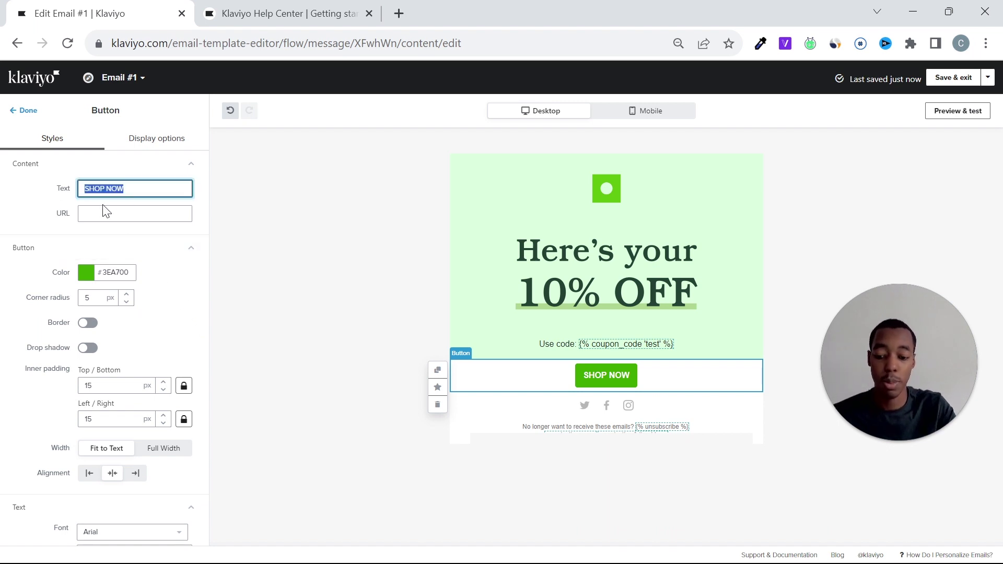
type("Buy")
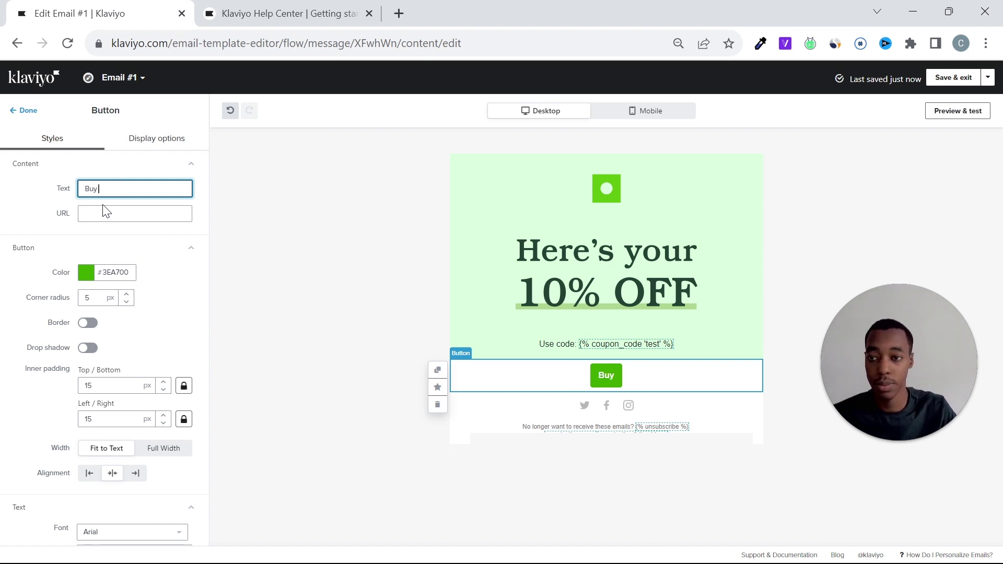
type(" Now")
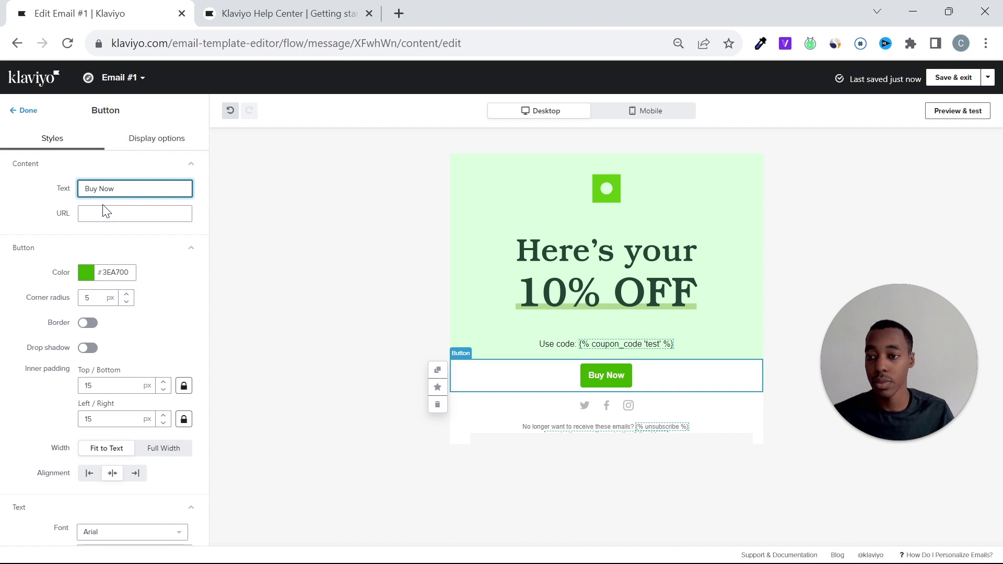
left_click(105, 209)
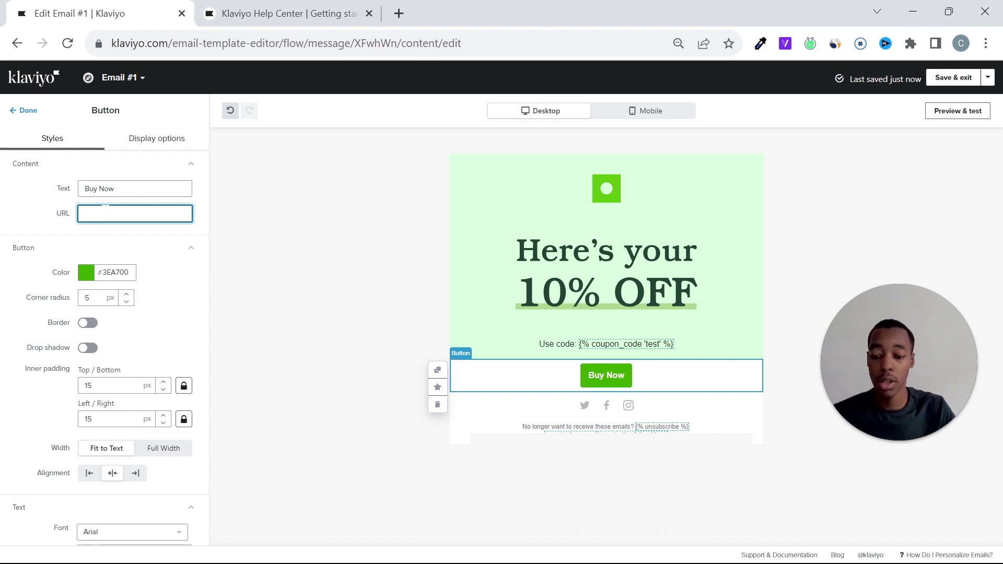
type("store")
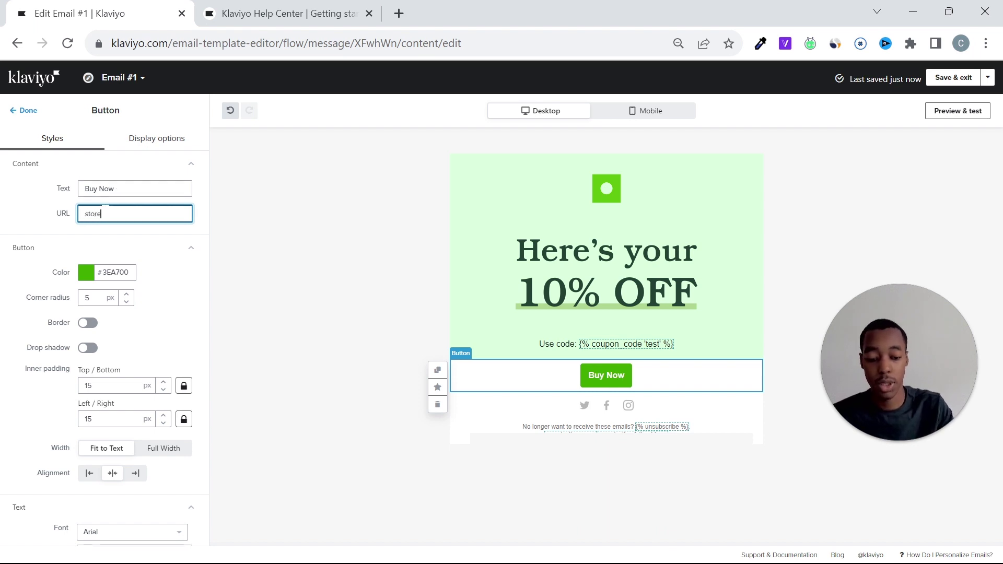
type(".com")
left_click(168, 282)
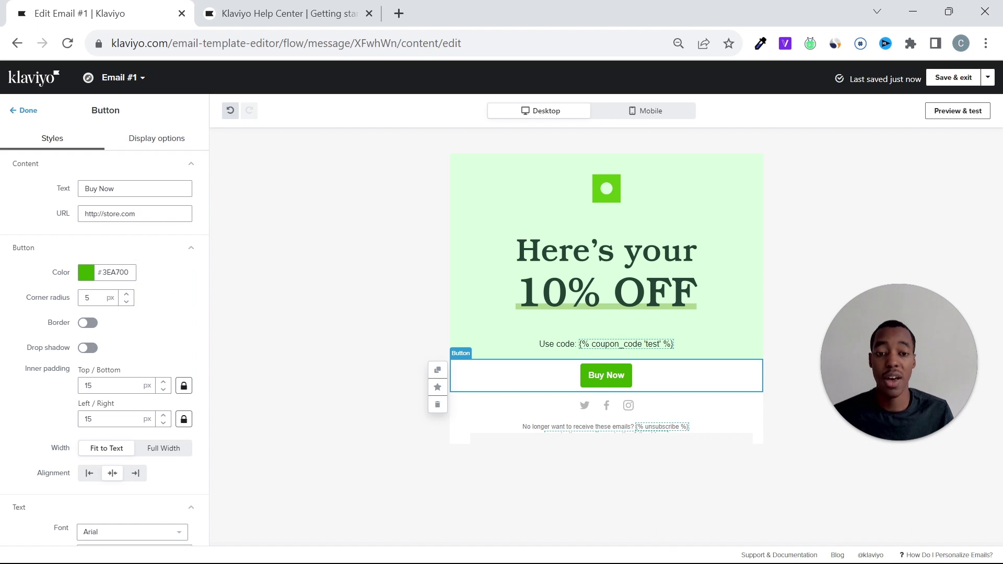
Step: Set the button's corner radius to 0 px and its left/right inner padding to 38 px
left_click(126, 302)
left_click(126, 302)
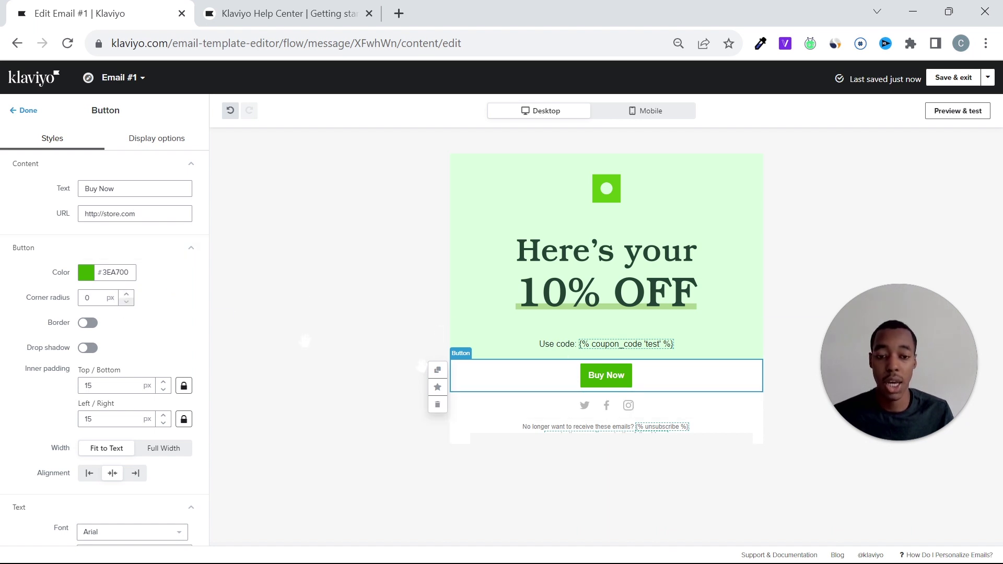
scroll(151, 308, "down", 2)
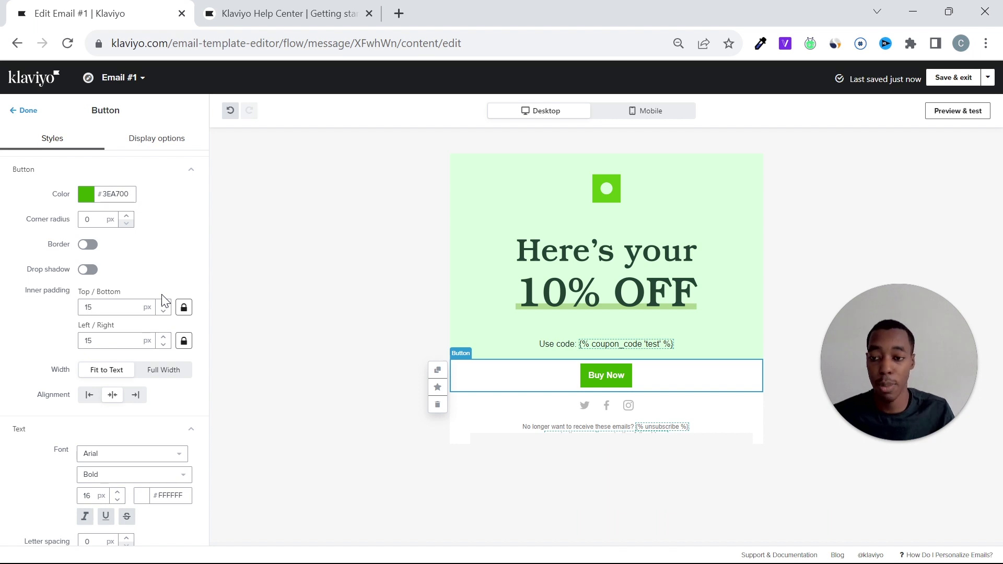
left_click(163, 338)
left_click(163, 338)
left_click(163, 338)
left_click(163, 338)
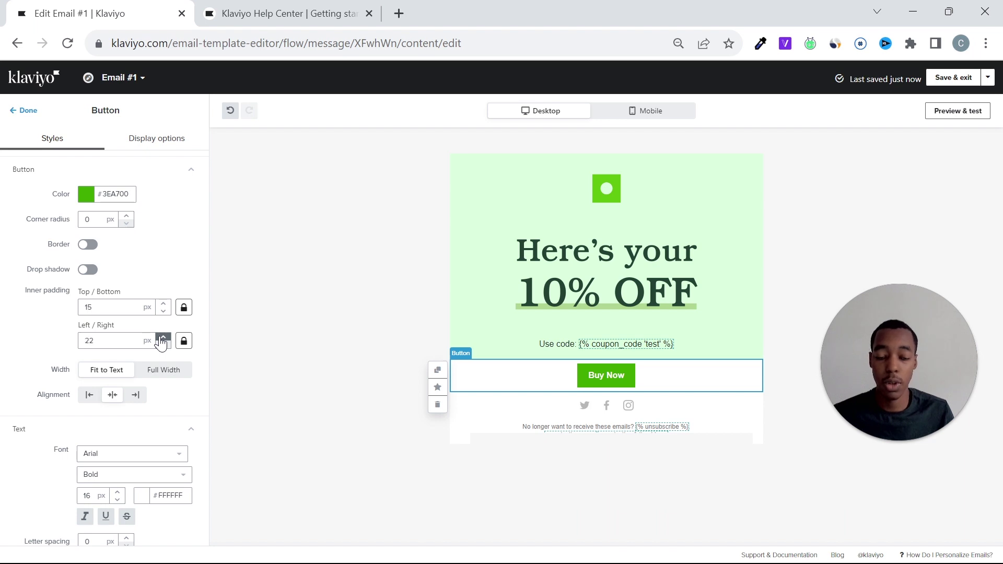
left_click(163, 338)
left_click(163, 337)
left_click(163, 338)
left_click(163, 338)
left_click(163, 338)
left_click(163, 338)
left_click(163, 338)
left_click(163, 338)
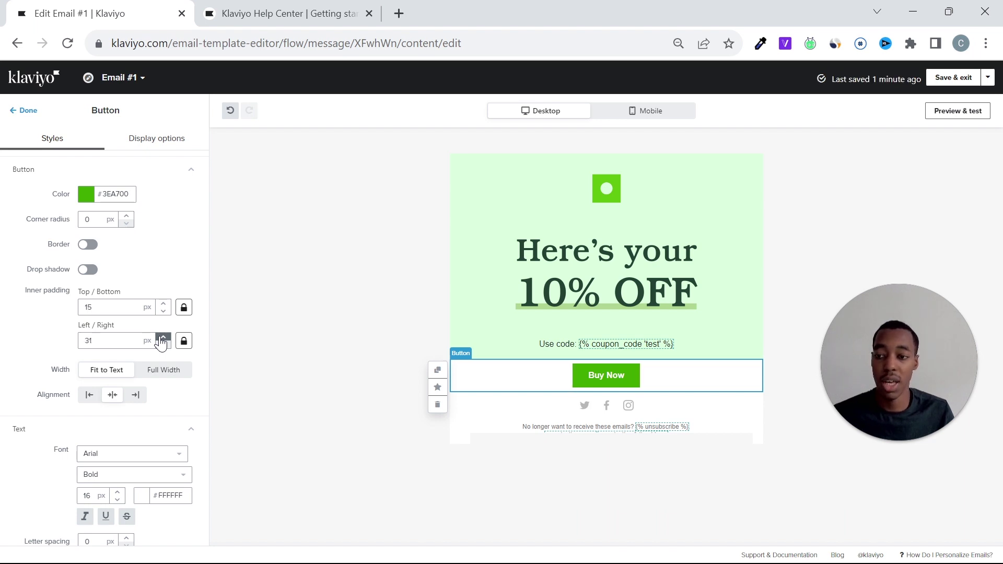
left_click(162, 338)
left_click(163, 338)
left_click(163, 338)
left_click(163, 338)
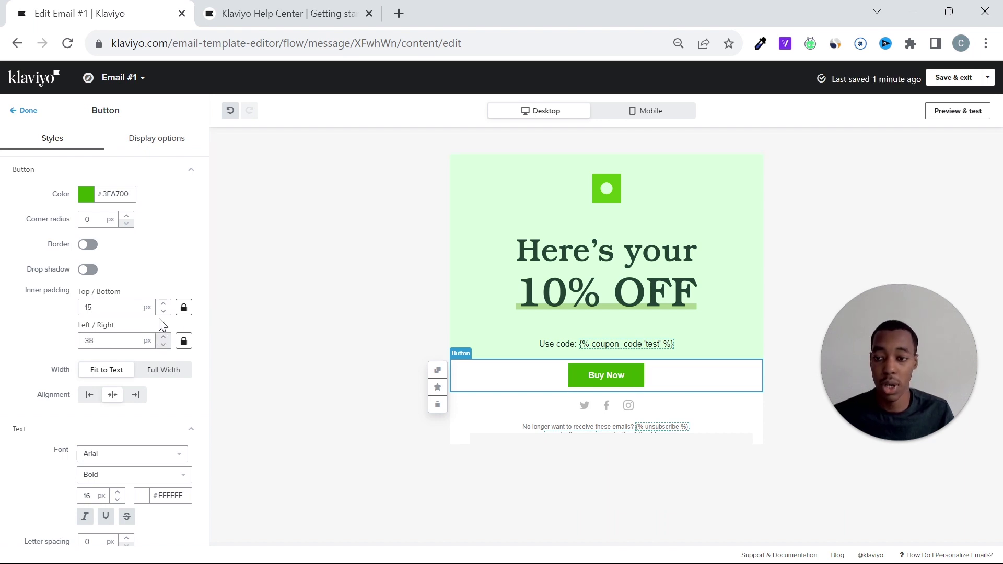
Step: Set the font size of the Buy Now button's text to 18 px
scroll(150, 272, "down", 3)
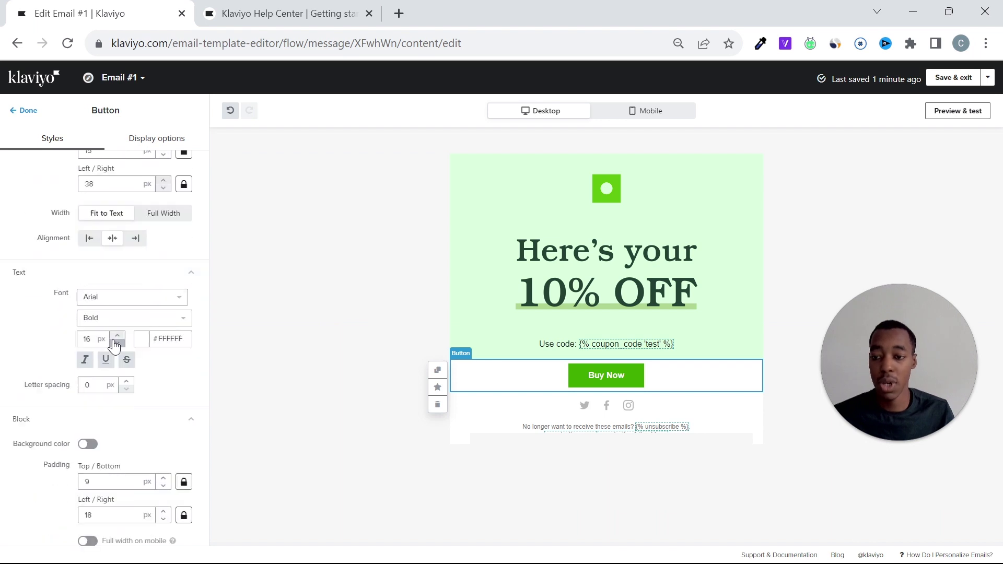
left_click(117, 338)
left_click(117, 338)
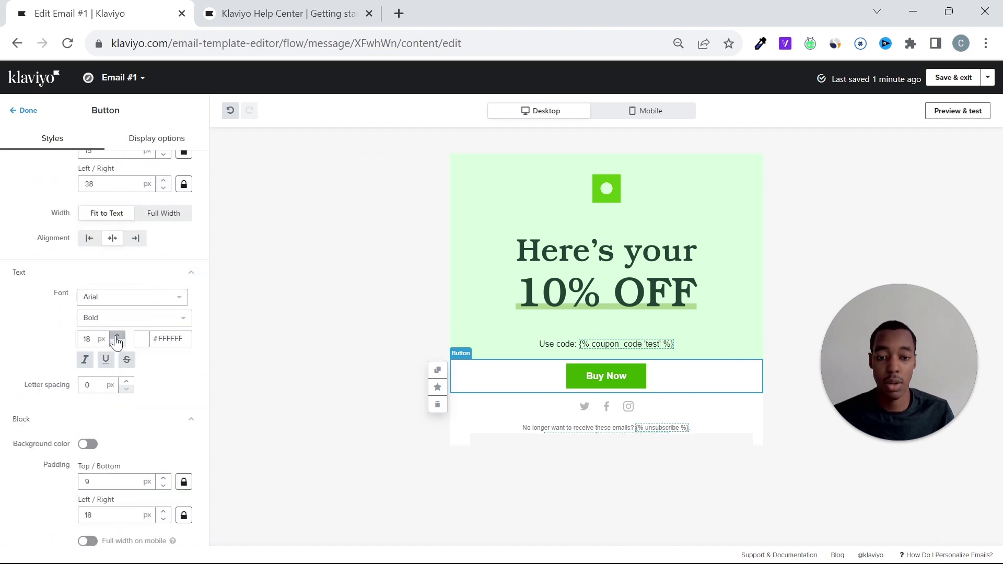
Step: Turn on the button block's background color and copy the coupon text block's background color code DAFFDE
scroll(154, 374, "down", 1)
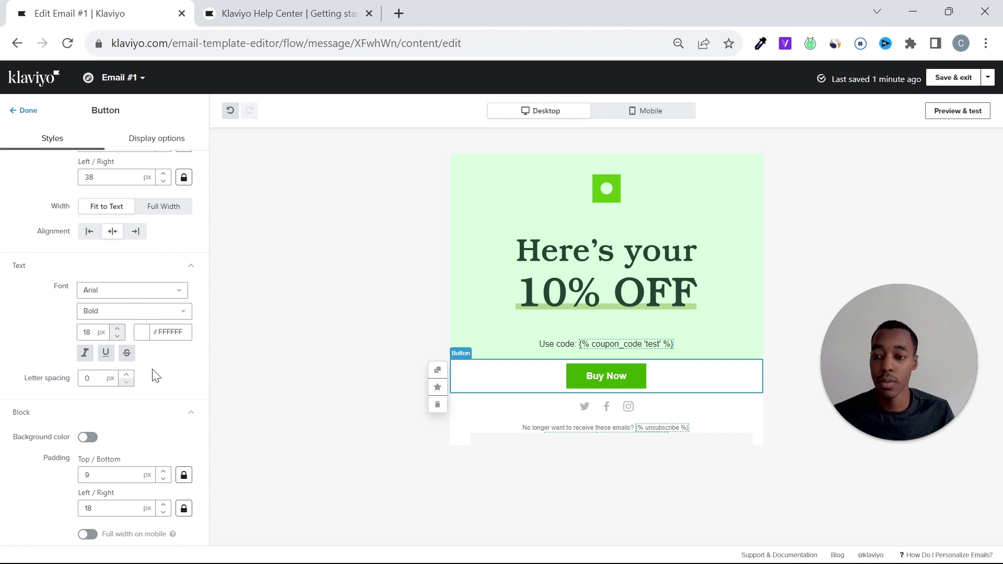
left_click(86, 430)
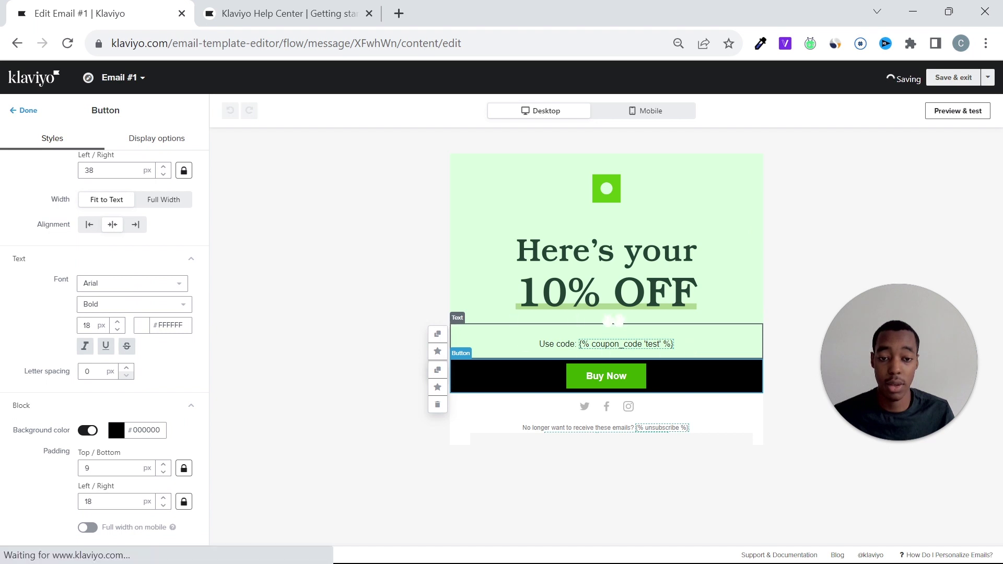
left_click(595, 343)
scroll(104, 324, "down", 3)
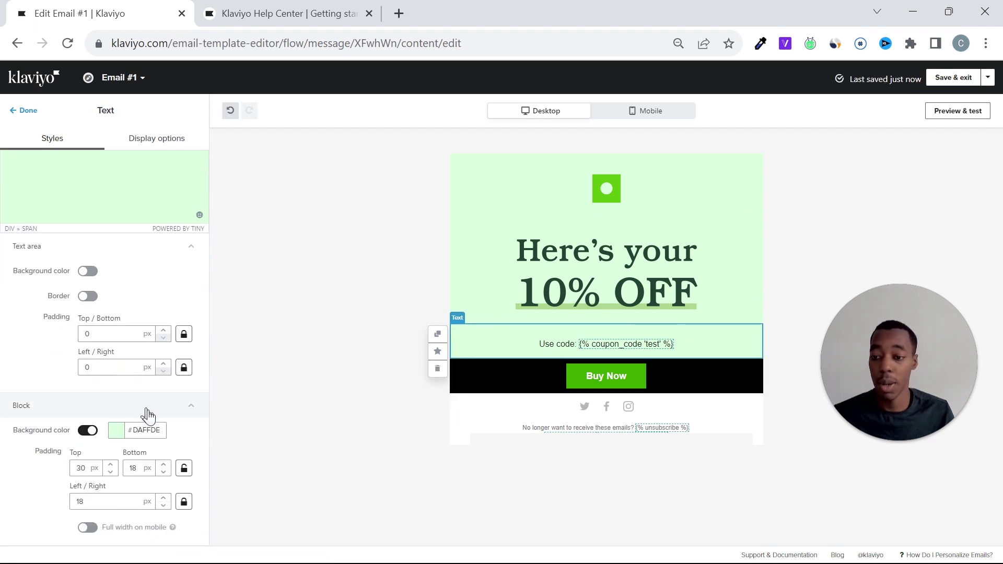
left_click(153, 429)
double_click(154, 430)
key("ctrl+c")
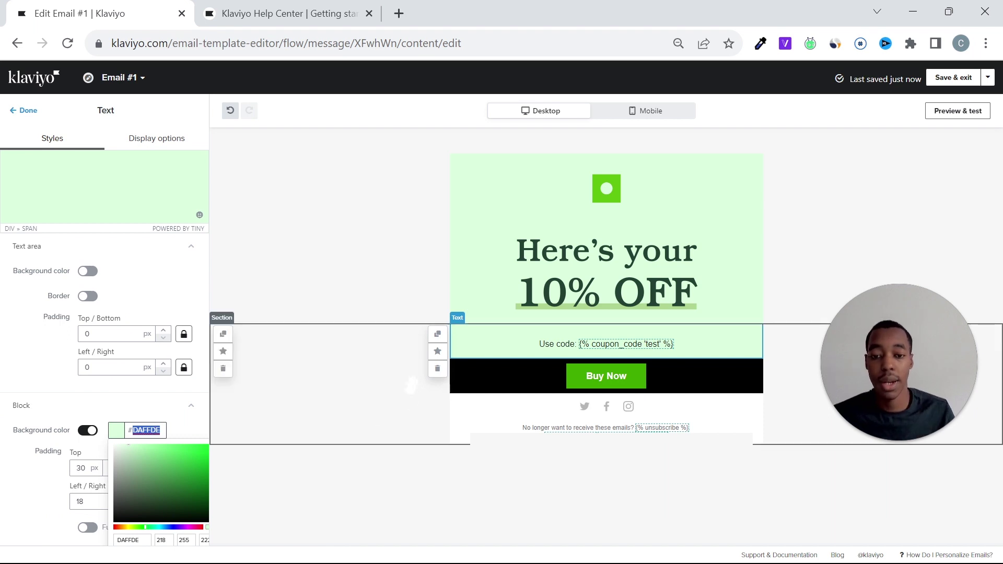
Step: Set the button block's background color to the copied DAFFDE and close its settings
left_click(470, 384)
scroll(147, 395, "down", 5)
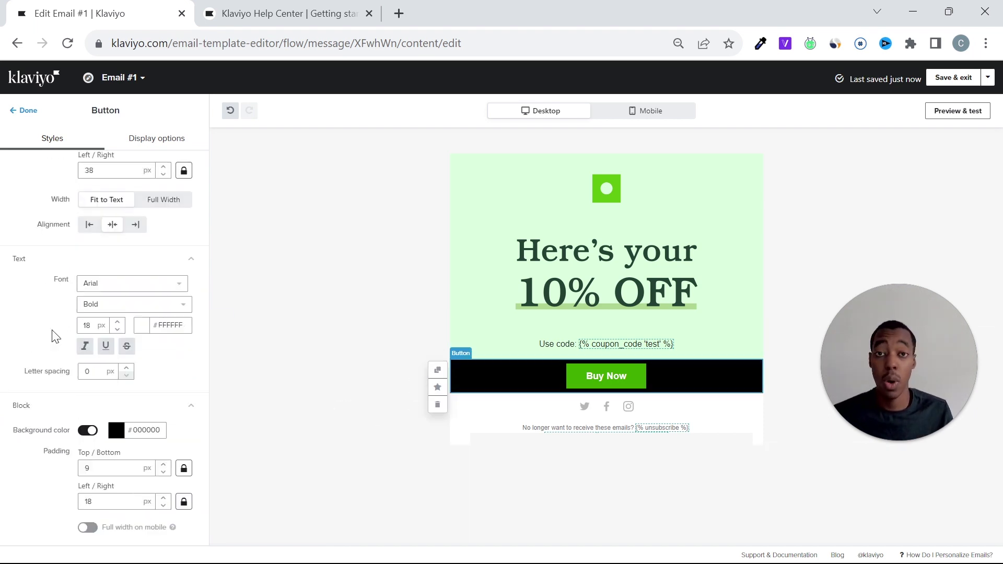
double_click(151, 430)
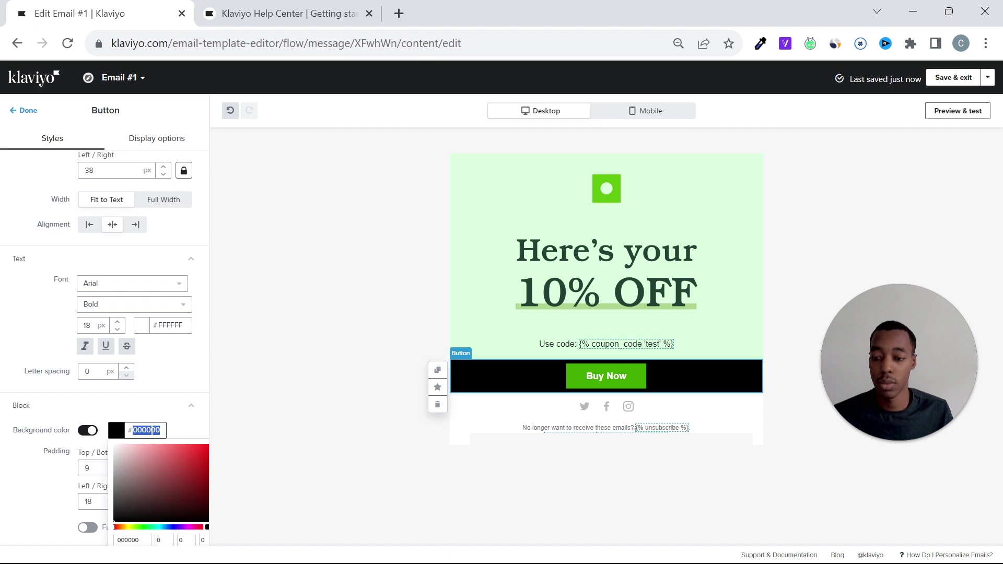
key("ctrl+v")
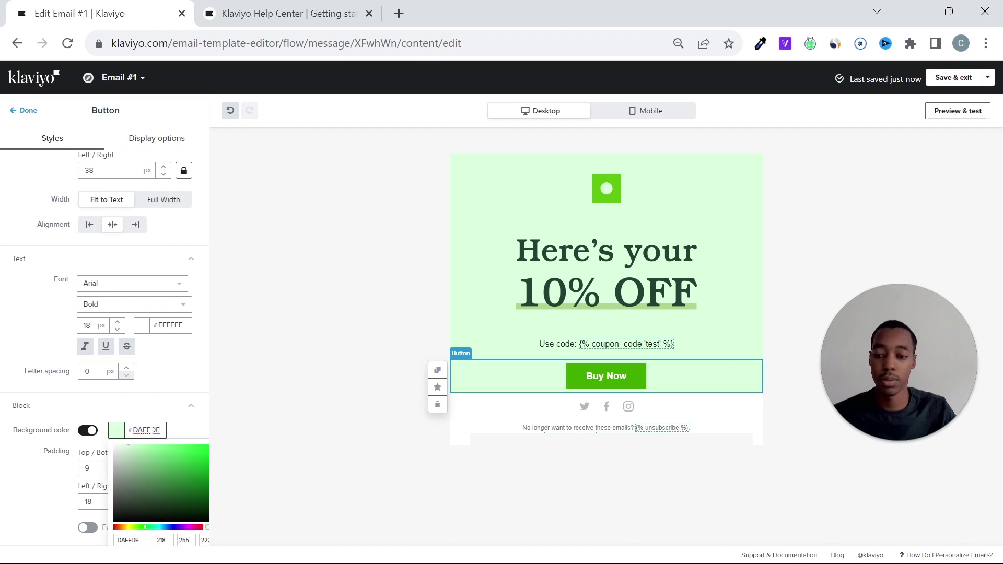
key("Return")
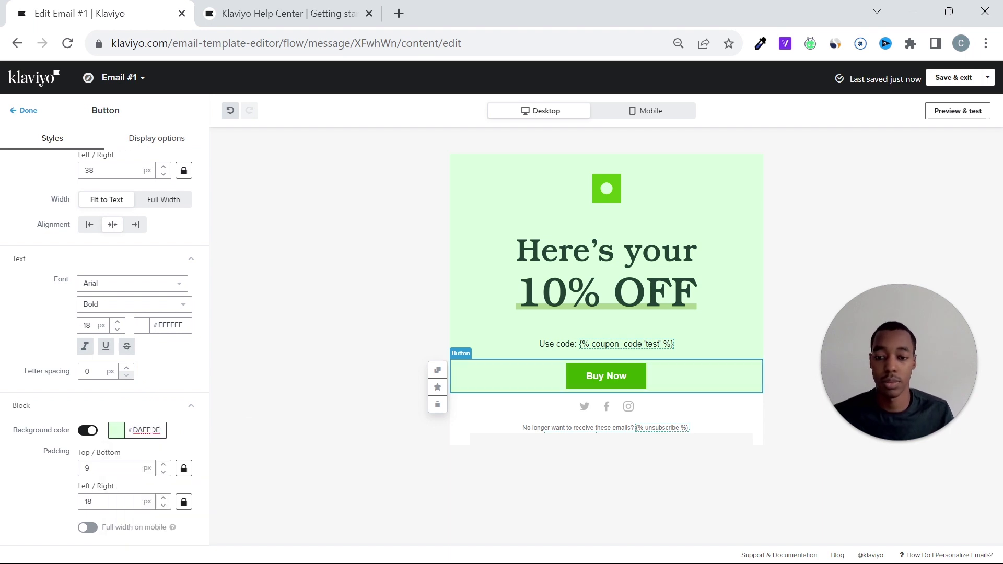
left_click(368, 490)
Step: Delete the Social links block beneath the Buy Now button
left_click(710, 196)
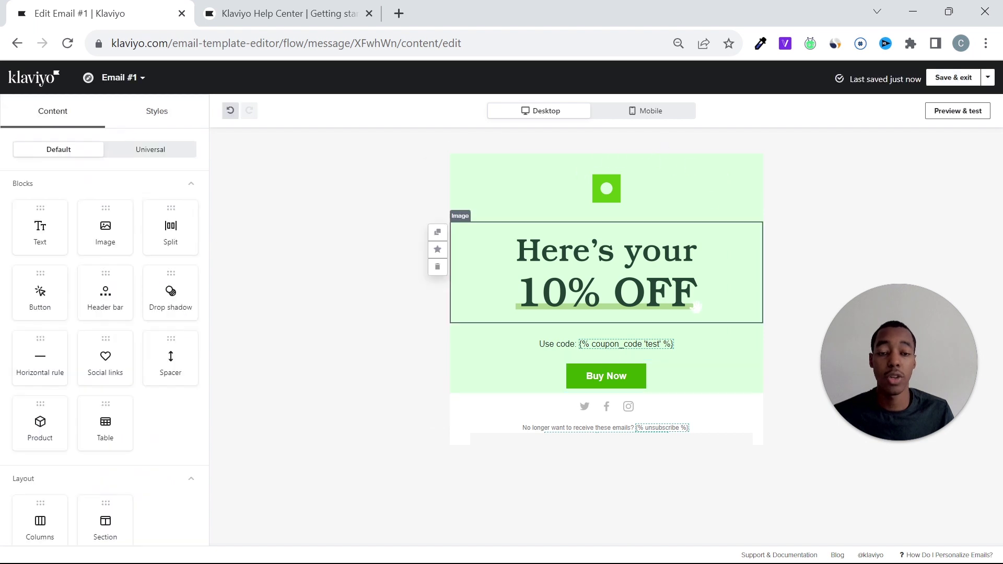
left_click(544, 406)
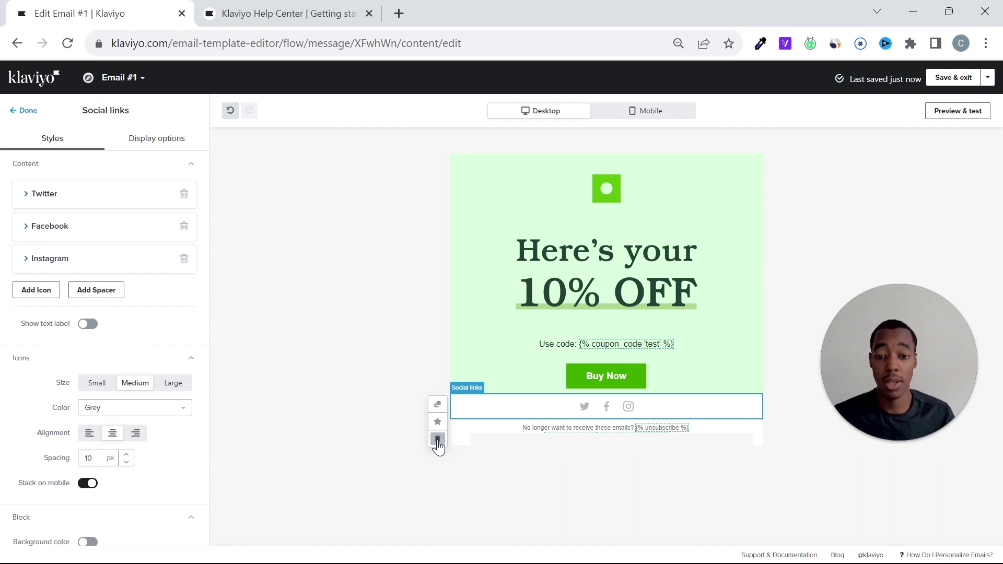
left_click(438, 439)
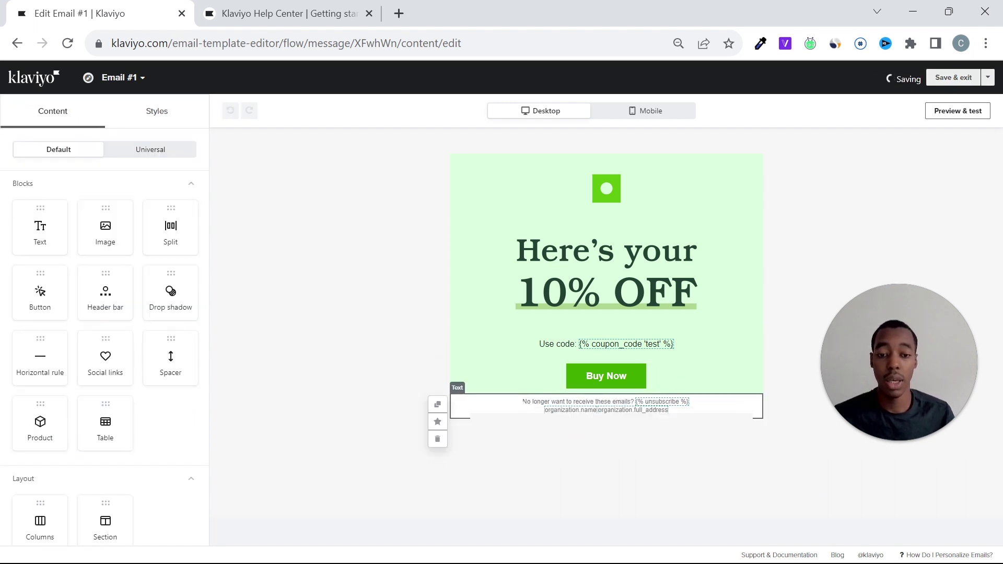
Step: Unlink the footer text block's top and bottom block padding and set its top padding to 50 px
left_click(586, 409)
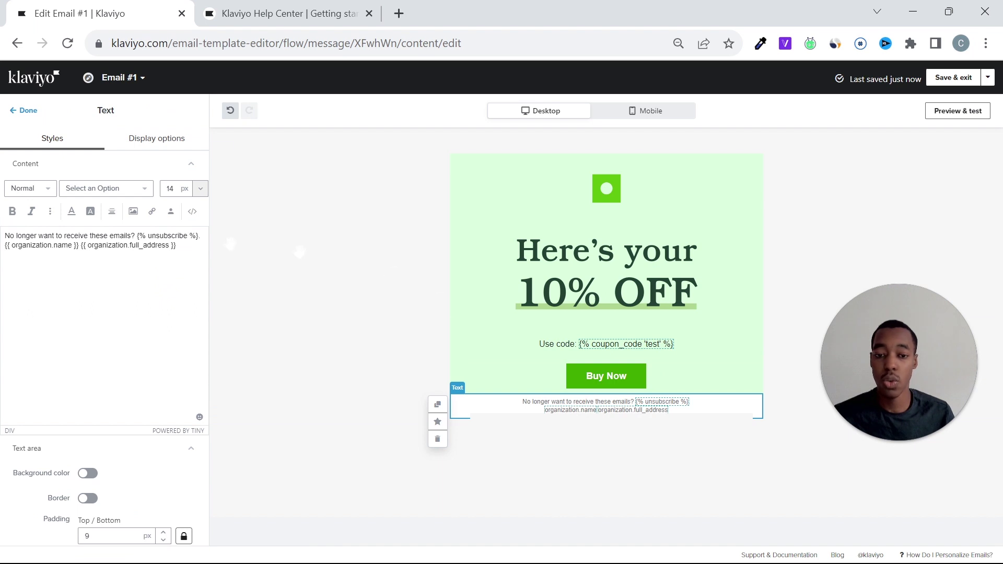
scroll(104, 345, "down", 4)
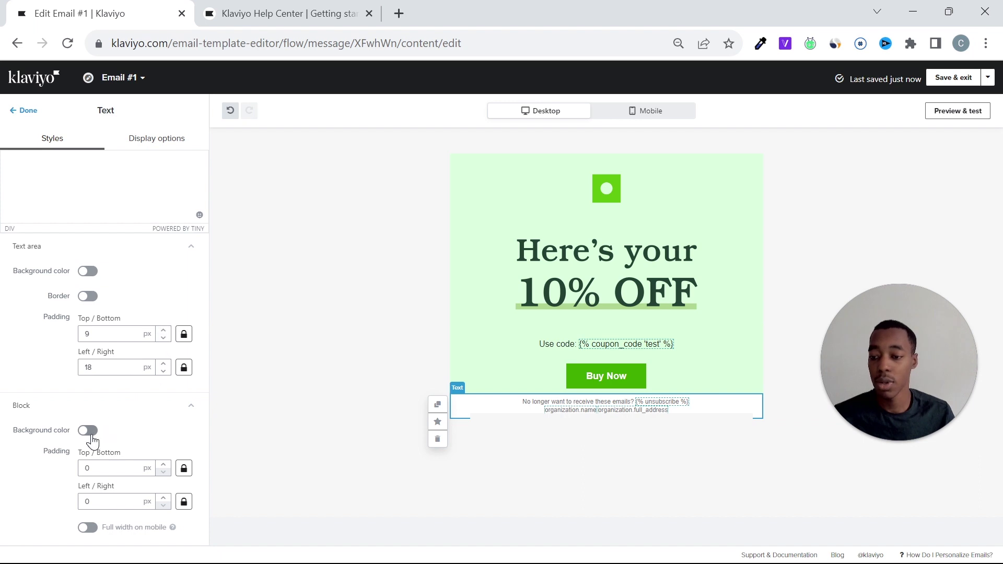
left_click(184, 468)
left_click_drag(120, 468, 7, 472)
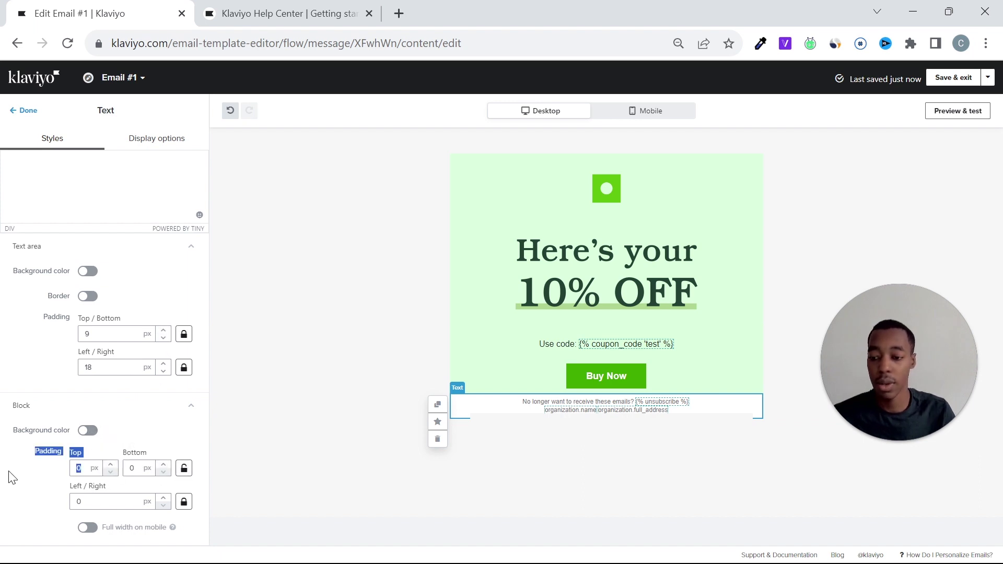
double_click(78, 468)
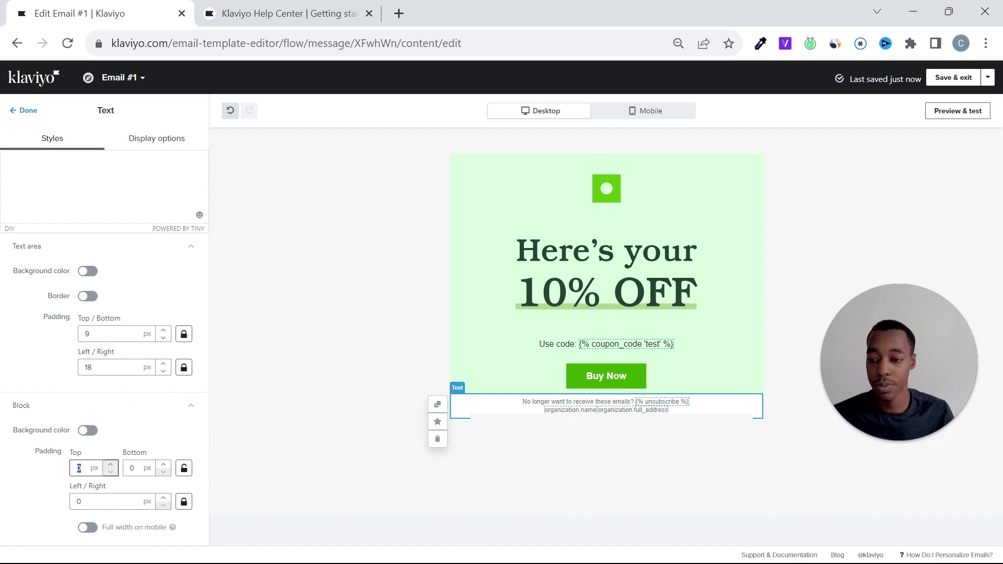
type("5")
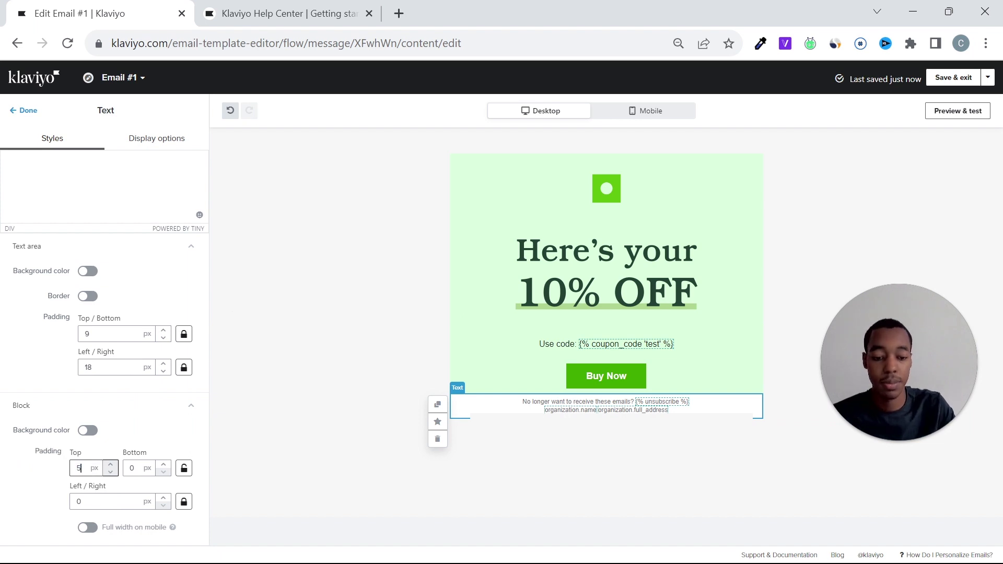
type("0")
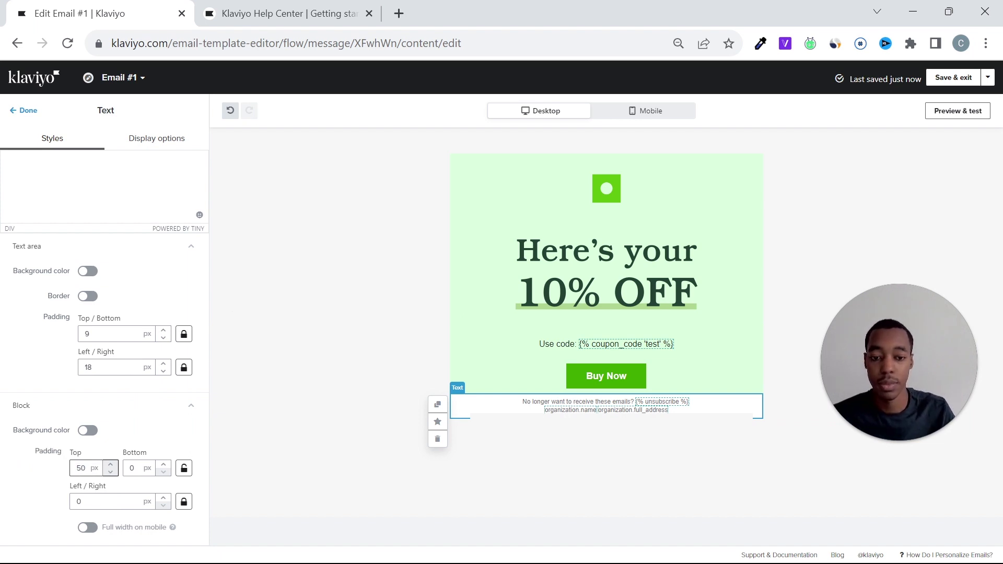
left_click(50, 484)
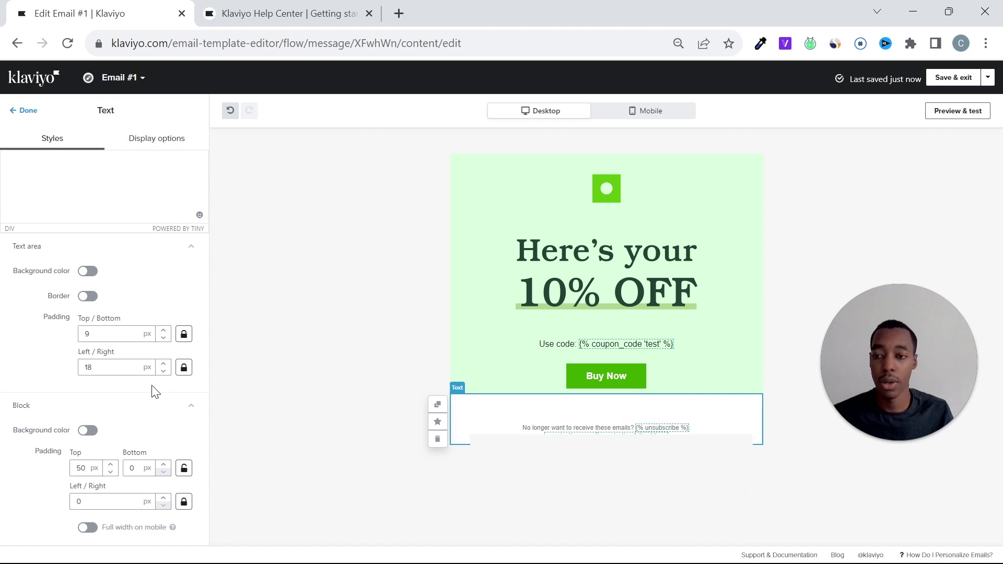
Step: Turn on the footer text block's background color, set it to DAFFDE and close the block's settings
scroll(152, 390, "up", 4)
scroll(152, 390, "down", 4)
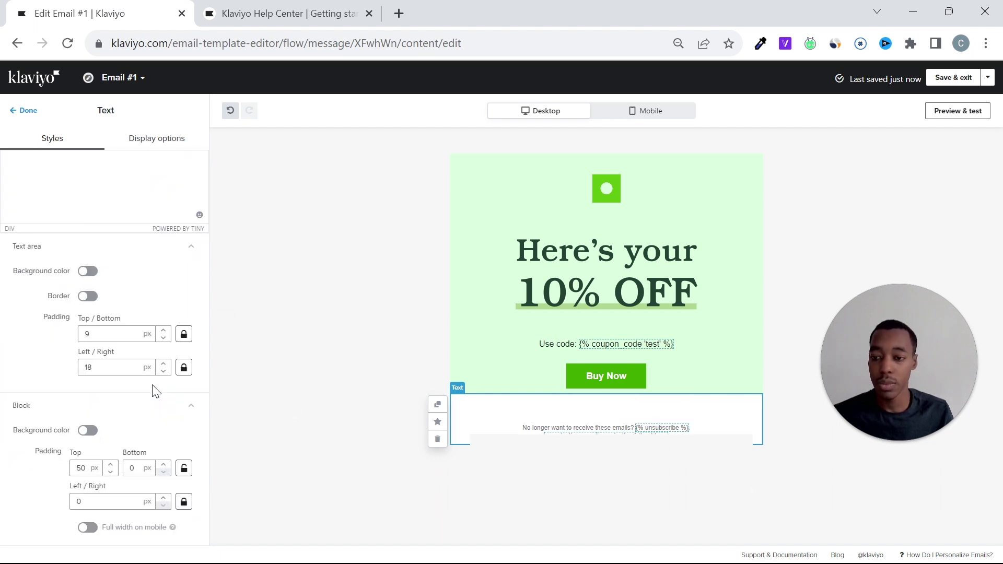
left_click(88, 430)
left_click(116, 430)
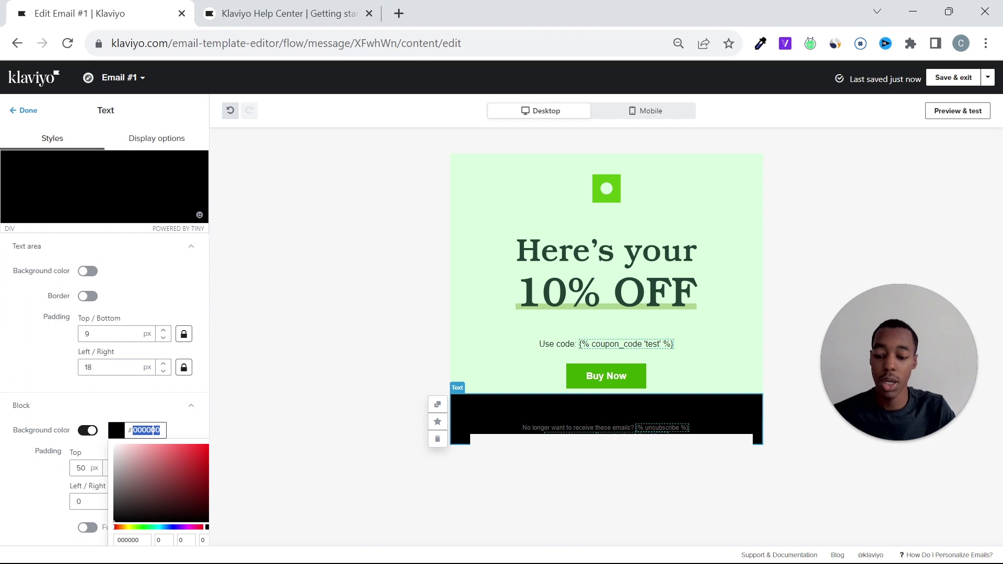
type("DAFFDE")
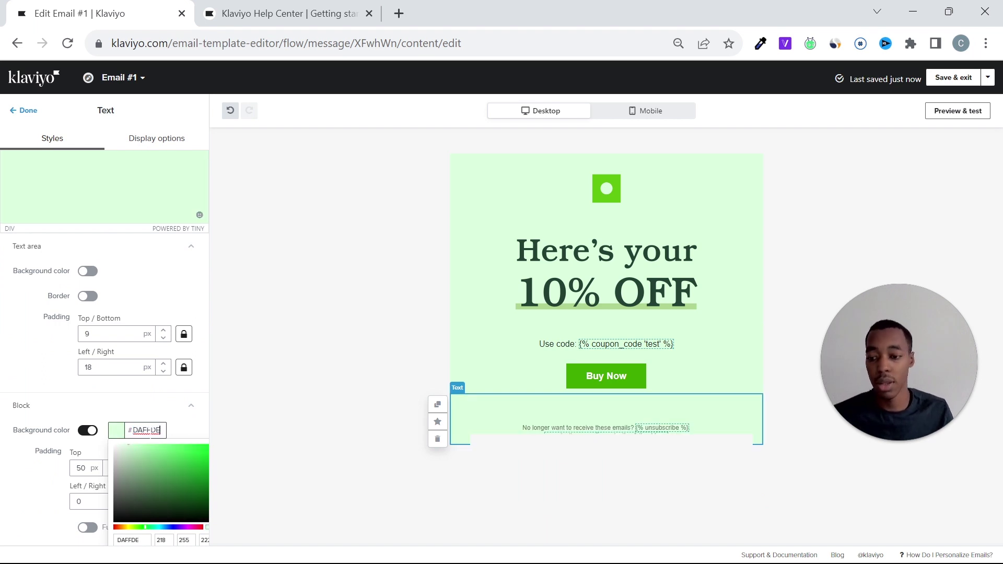
left_click(21, 478)
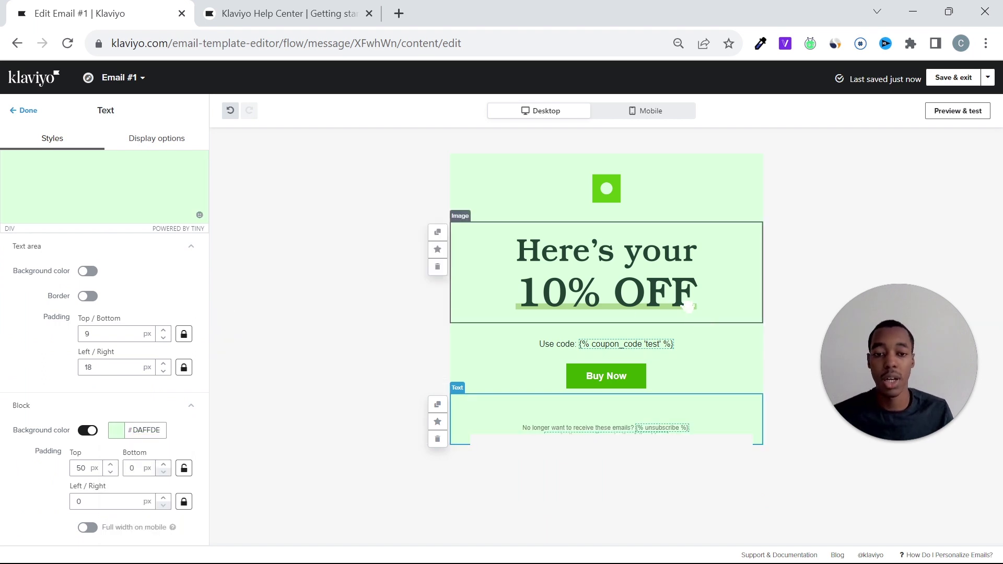
left_click(811, 507)
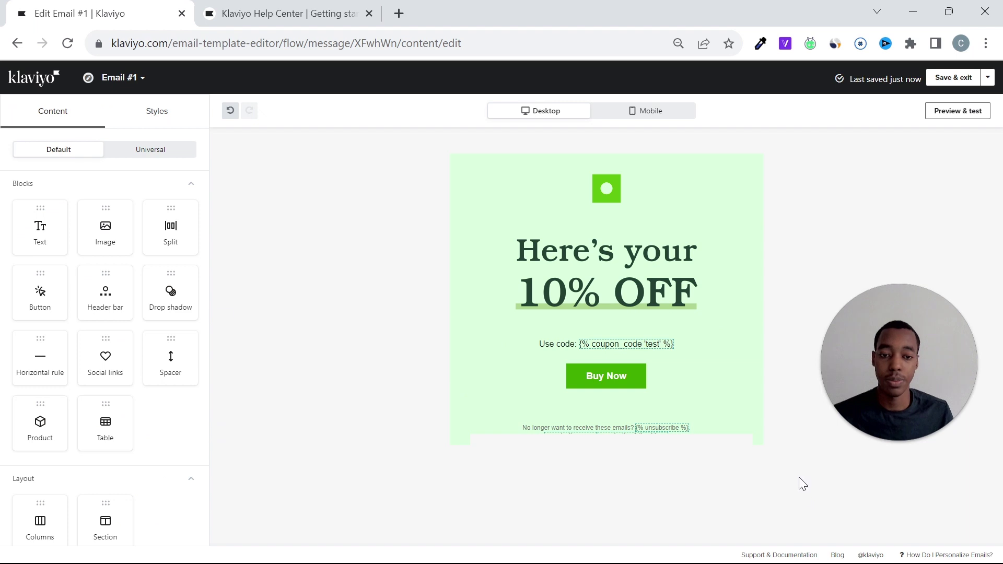
Step: Save and exit the email, leave the flow and go to the Campaigns list
left_click(953, 80)
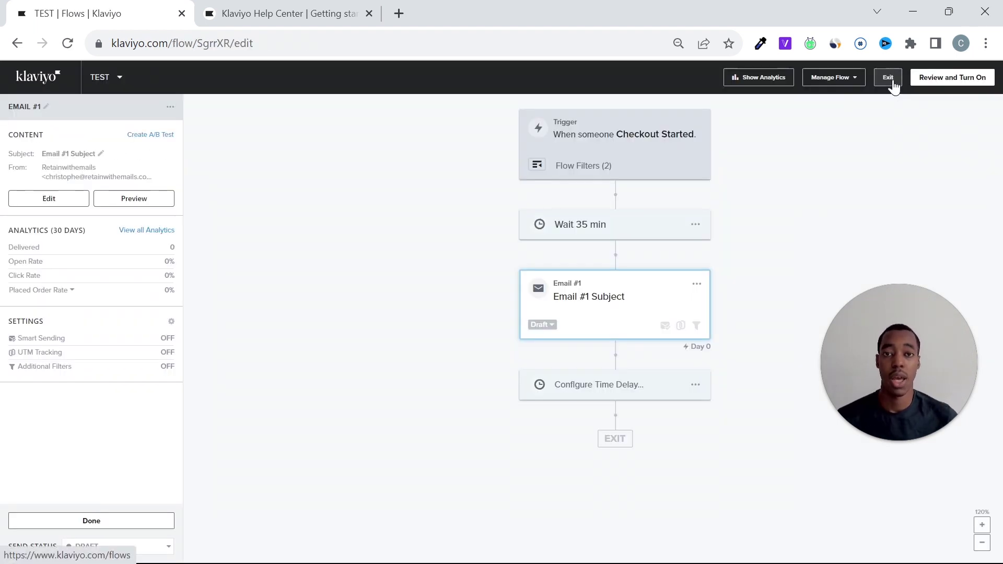
left_click(890, 76)
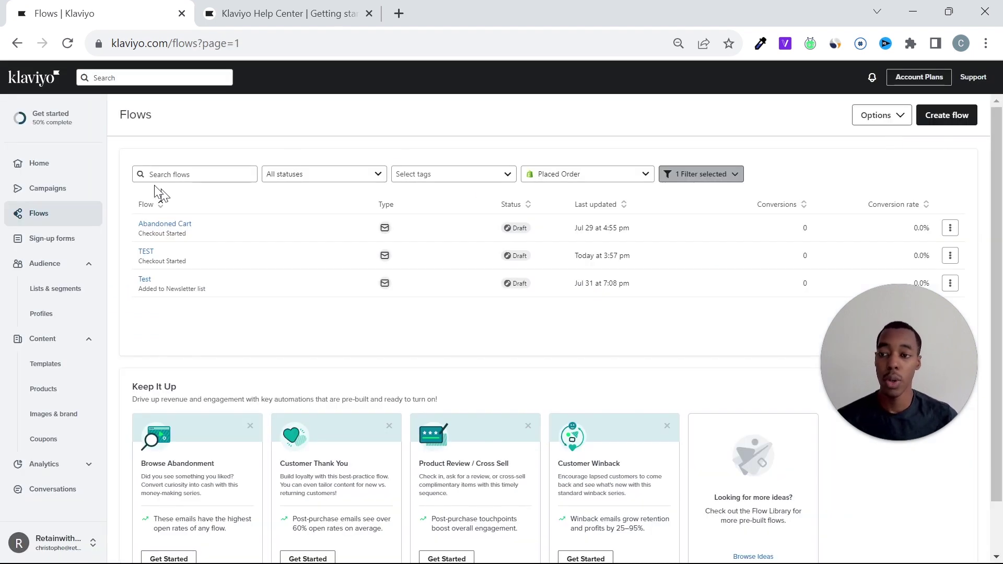
left_click(69, 193)
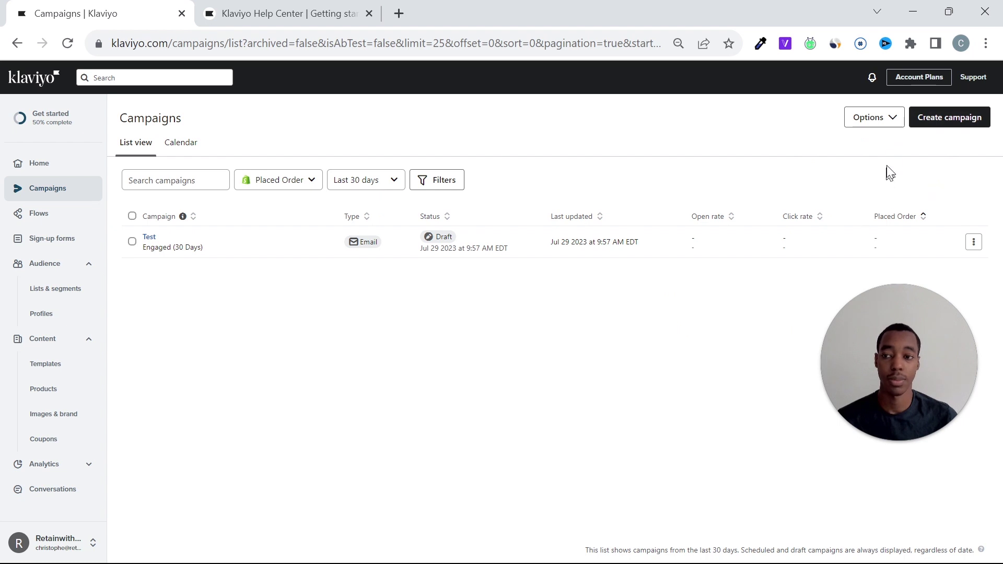
Step: Create an Email campaign dated October 4, 2023, keeping its suggested name, and continue to its recipients
left_click(931, 124)
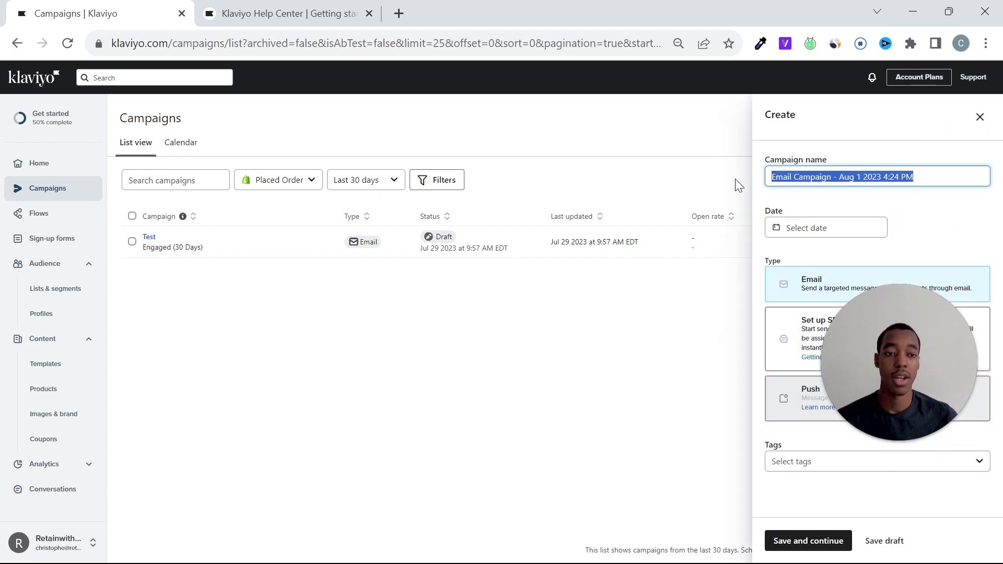
left_click_drag(892, 176, 736, 183)
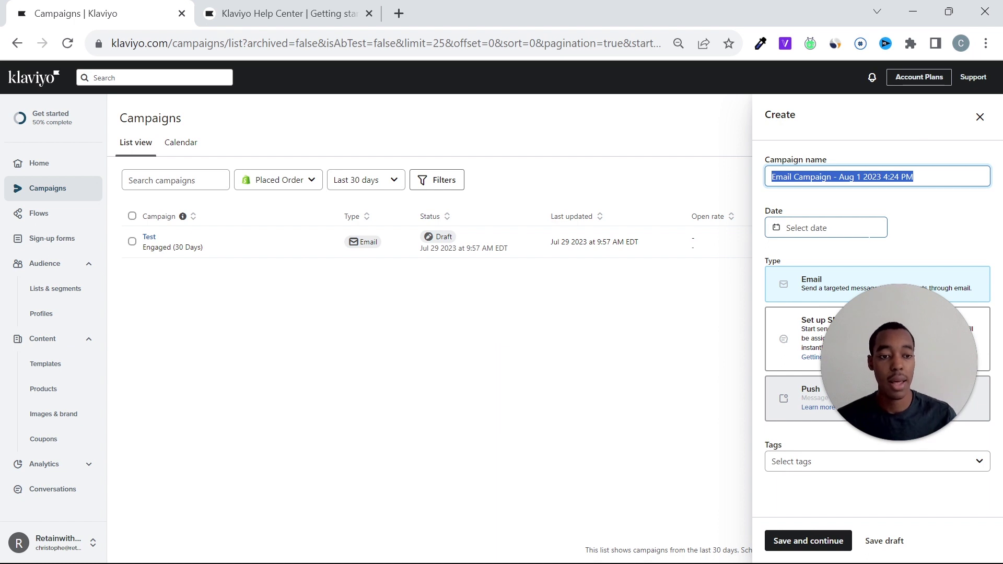
left_click(880, 230)
left_click_drag(906, 337, 634, 397)
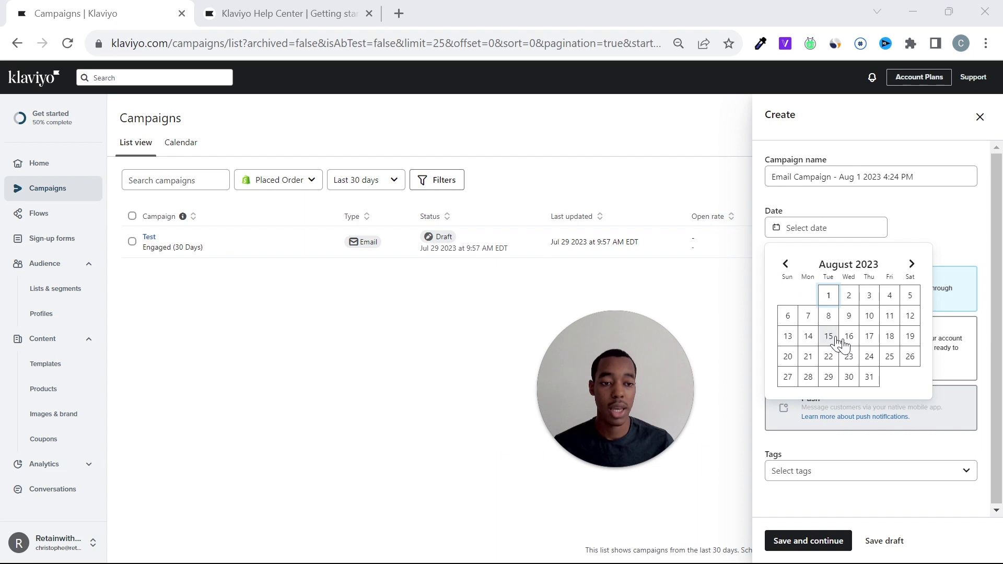
left_click(911, 265)
left_click(911, 265)
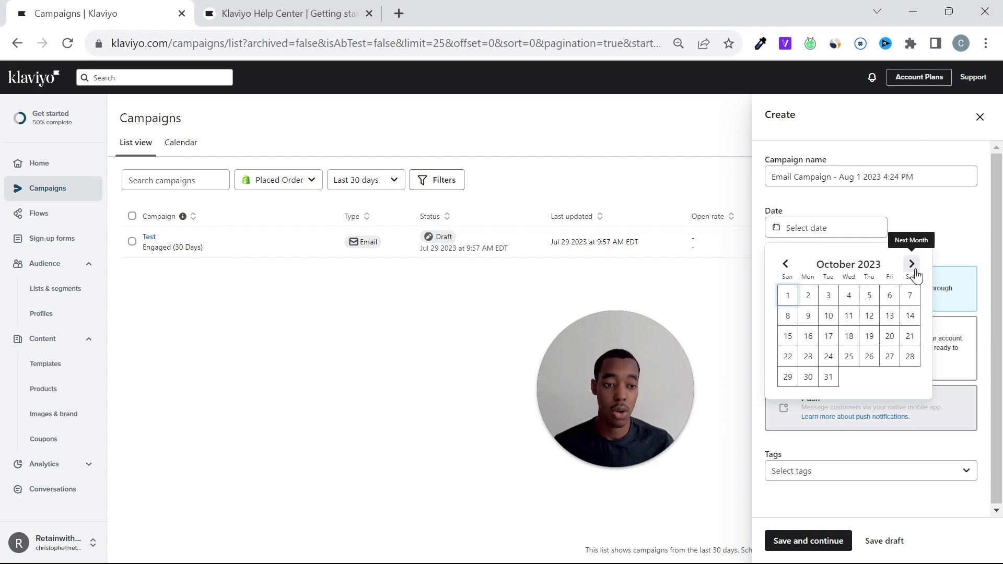
left_click(846, 297)
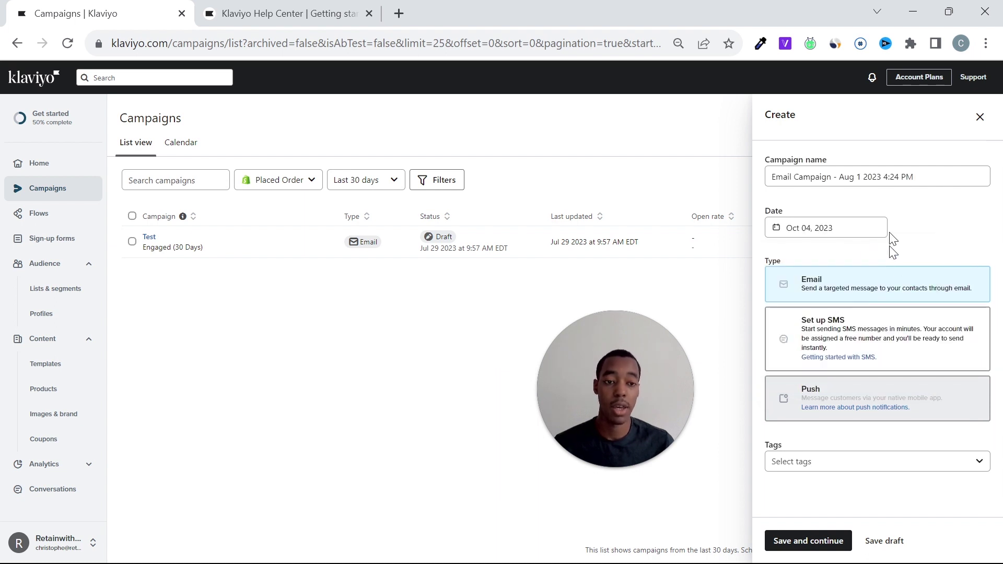
left_click(852, 284)
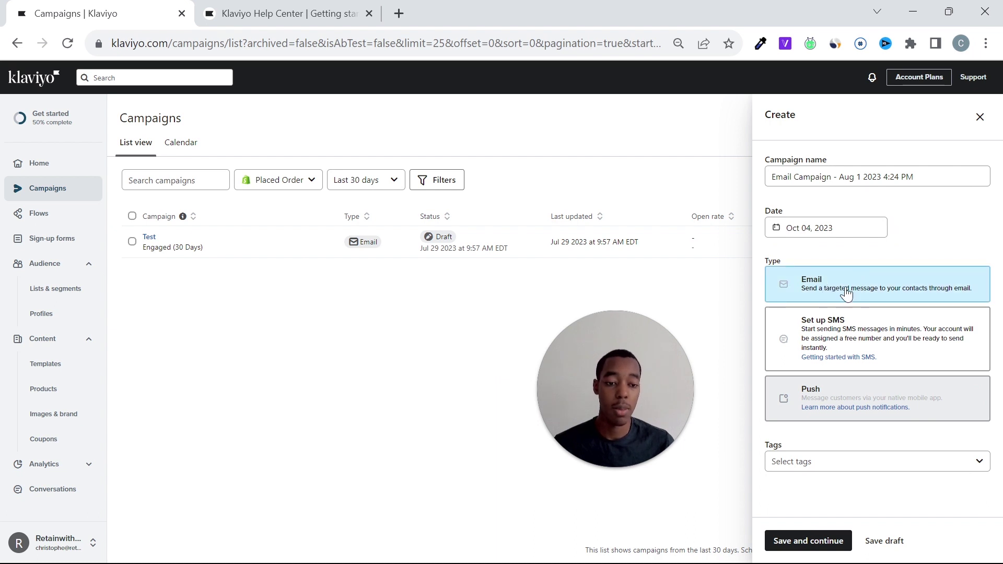
left_click(825, 538)
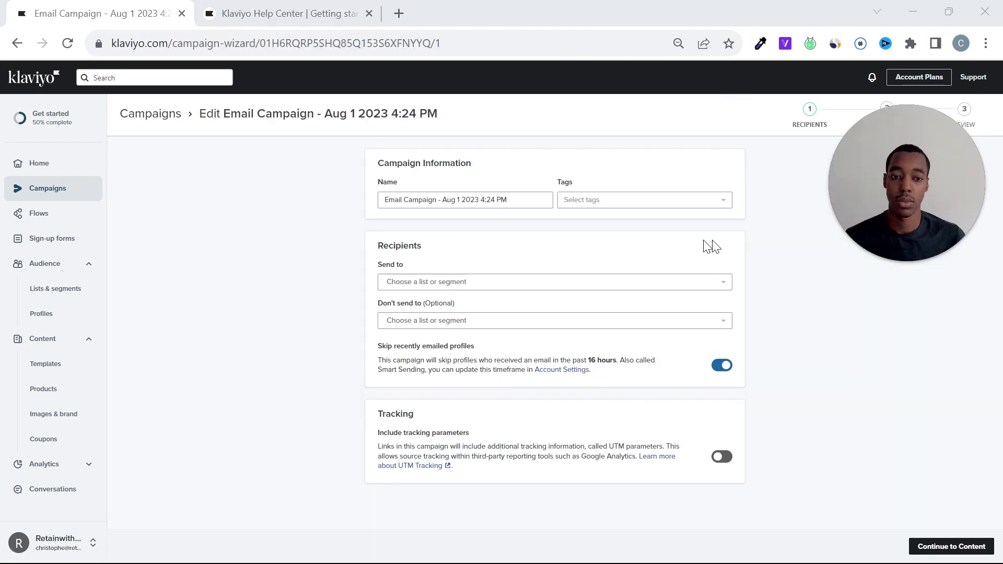
Step: Set the campaign to send to the Engaged (30 Days) segment
left_click(508, 288)
left_click(508, 289)
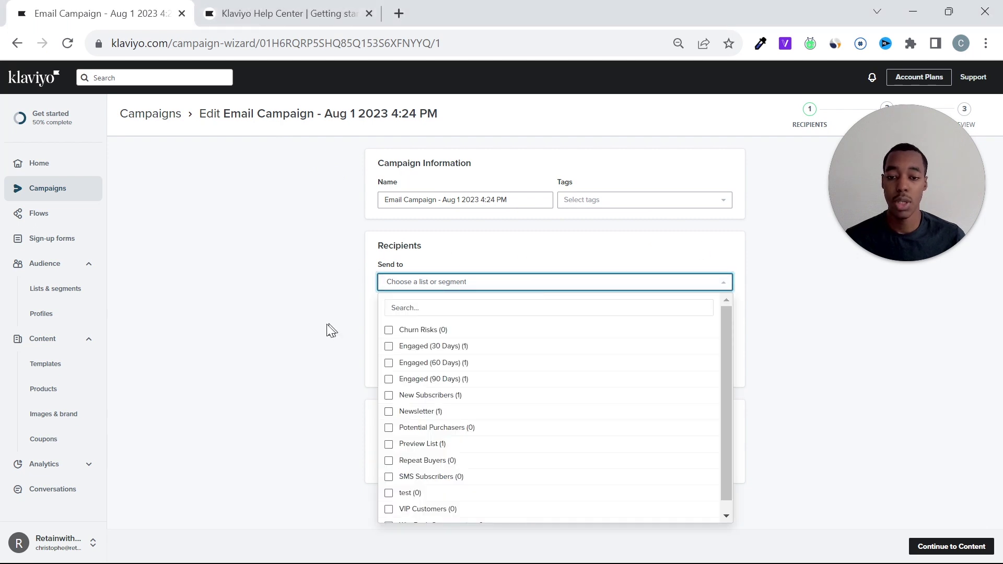
left_click(464, 348)
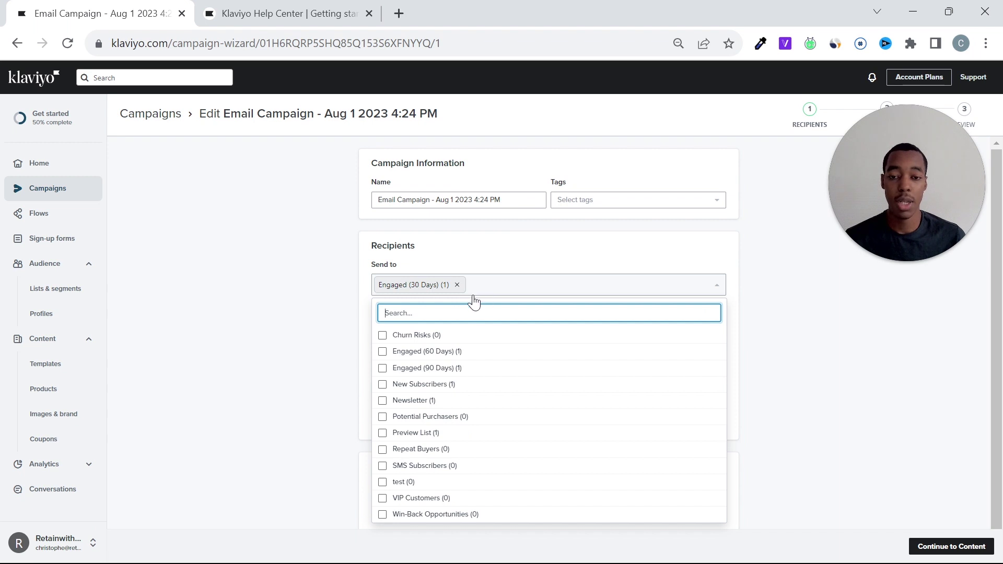
left_click(473, 296)
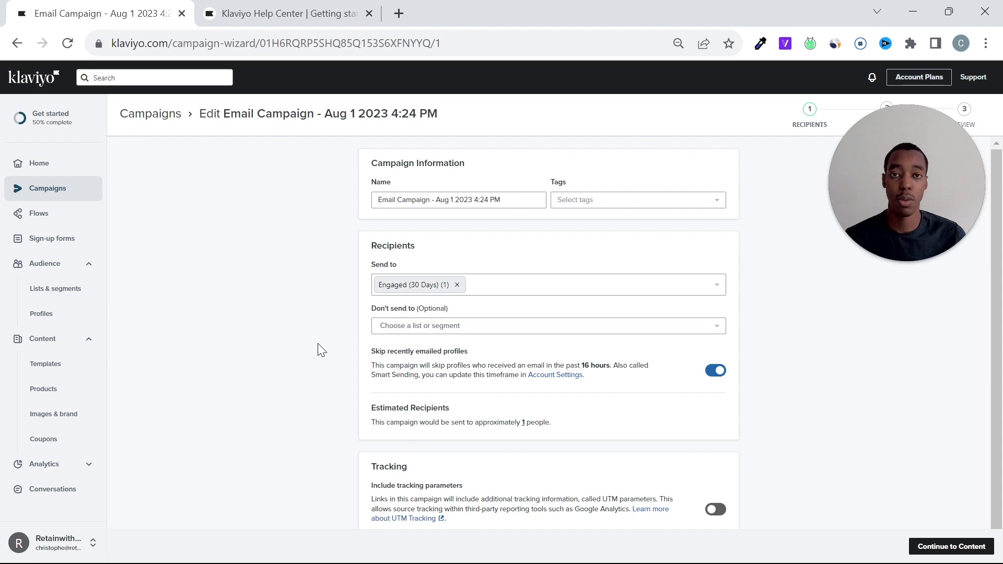
Step: Exclude the SMS Subscribers list from the campaign's recipients
left_click(426, 327)
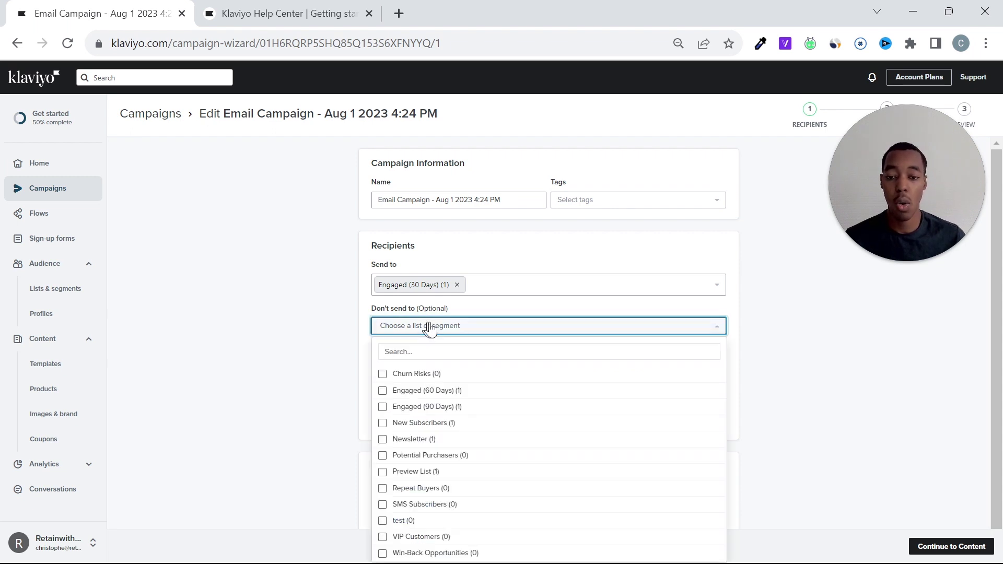
scroll(470, 408, "down", 1)
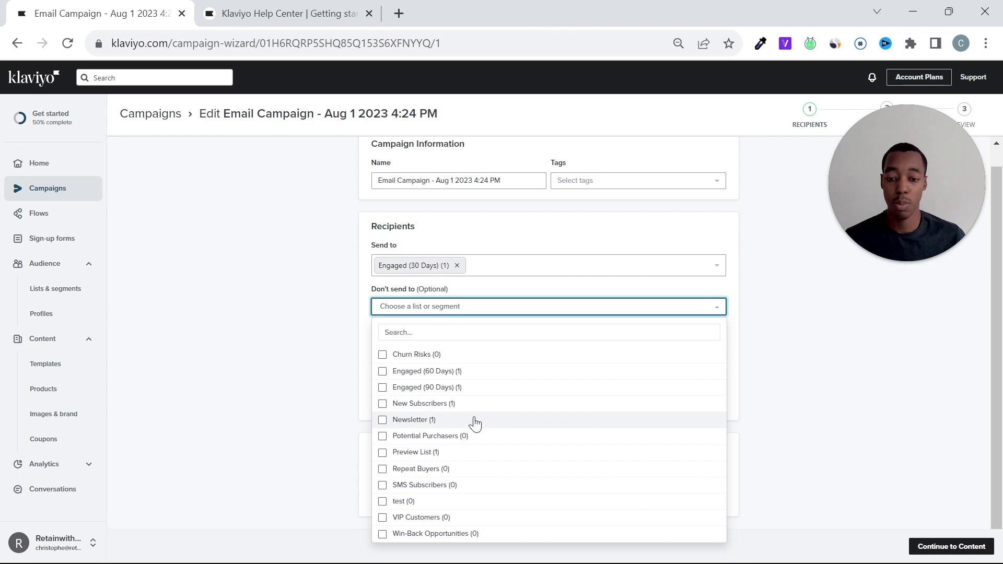
left_click(429, 486)
left_click(306, 382)
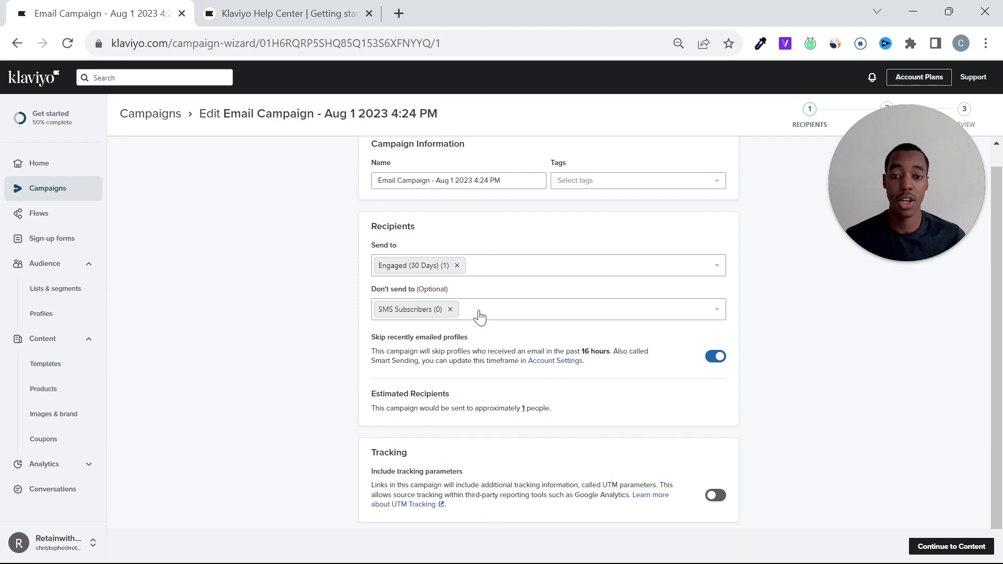
Step: Try switching off the skipping of recently emailed profiles, then turn it back on
scroll(760, 394, "down", 1)
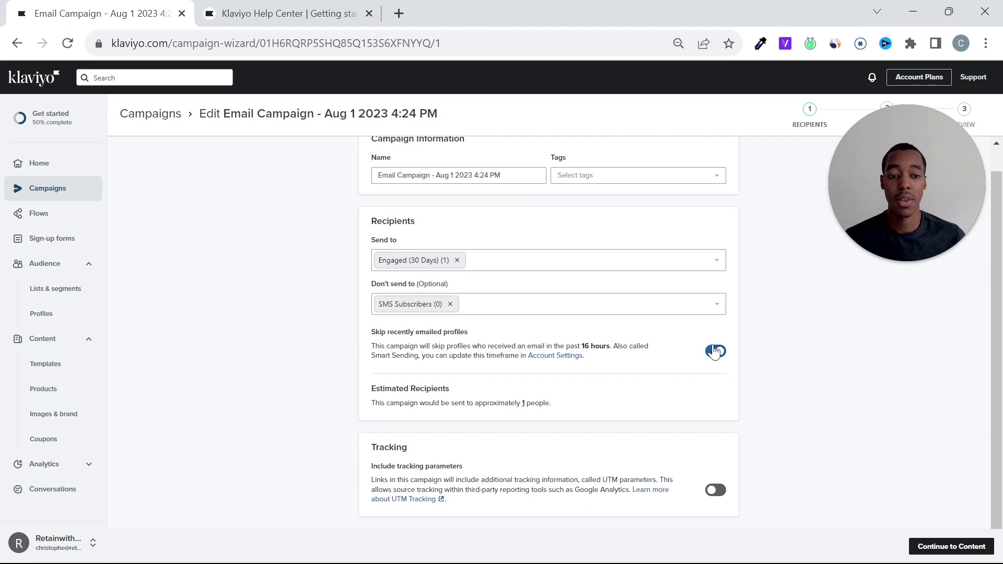
left_click(711, 356)
left_click(711, 355)
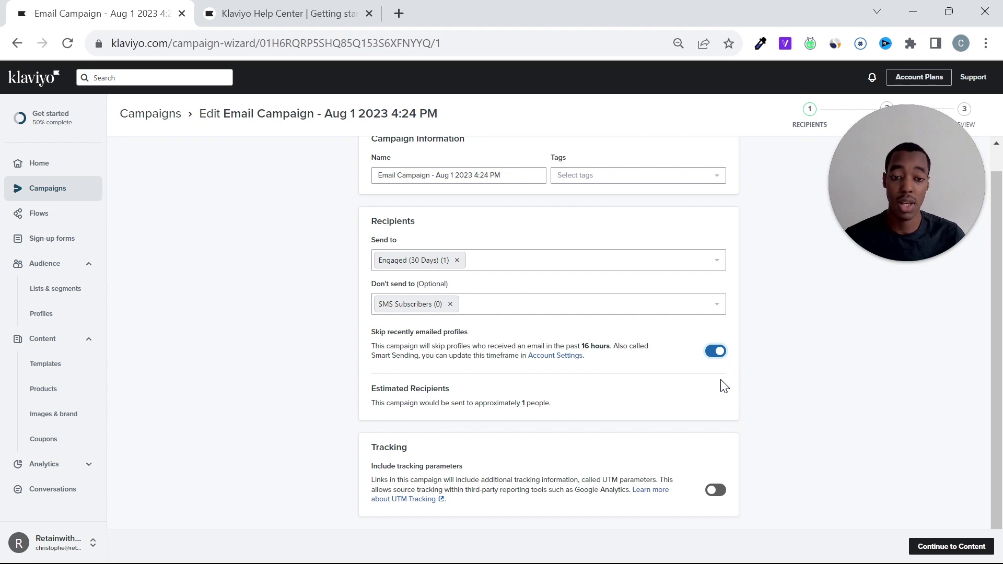
left_click(720, 355)
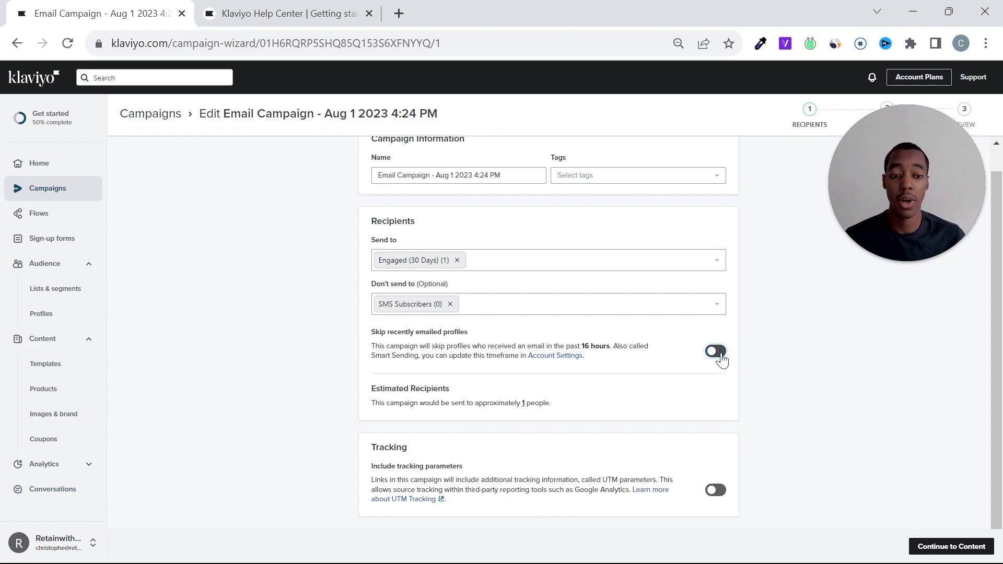
left_click(720, 355)
left_click(721, 355)
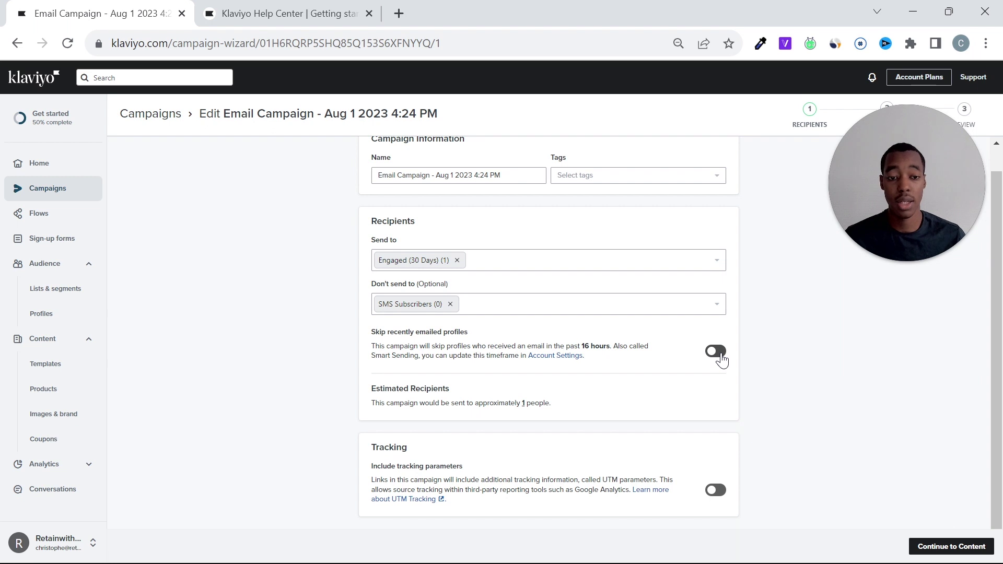
left_click(720, 355)
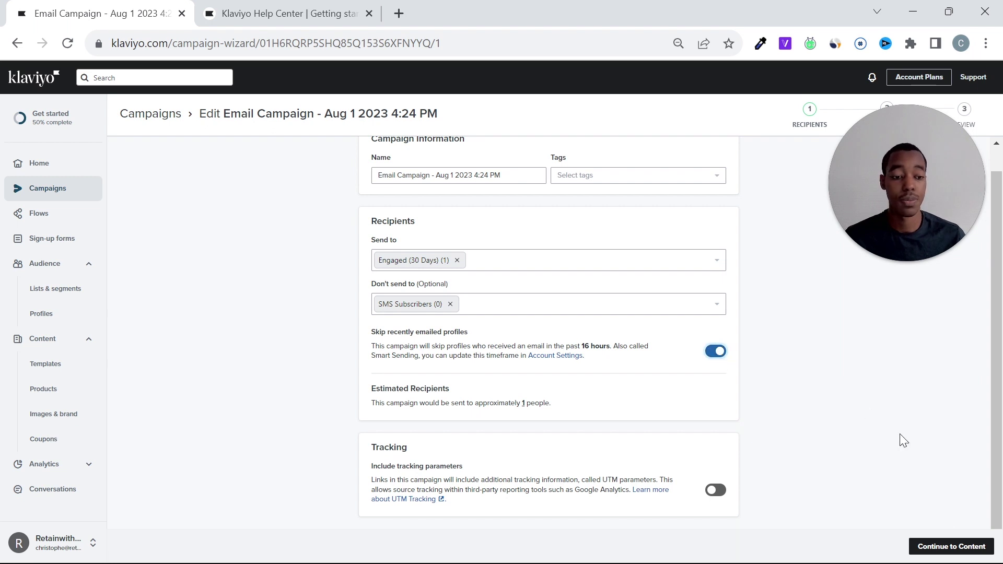
Step: Continue to the campaign's content and enter "test" as both the subject line and the preview text
left_click(943, 547)
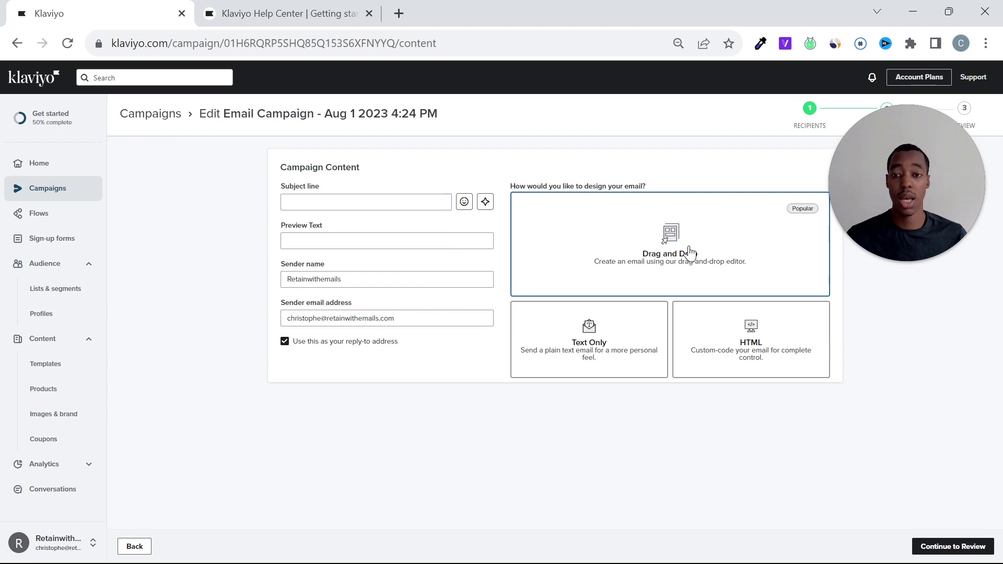
left_click(366, 202)
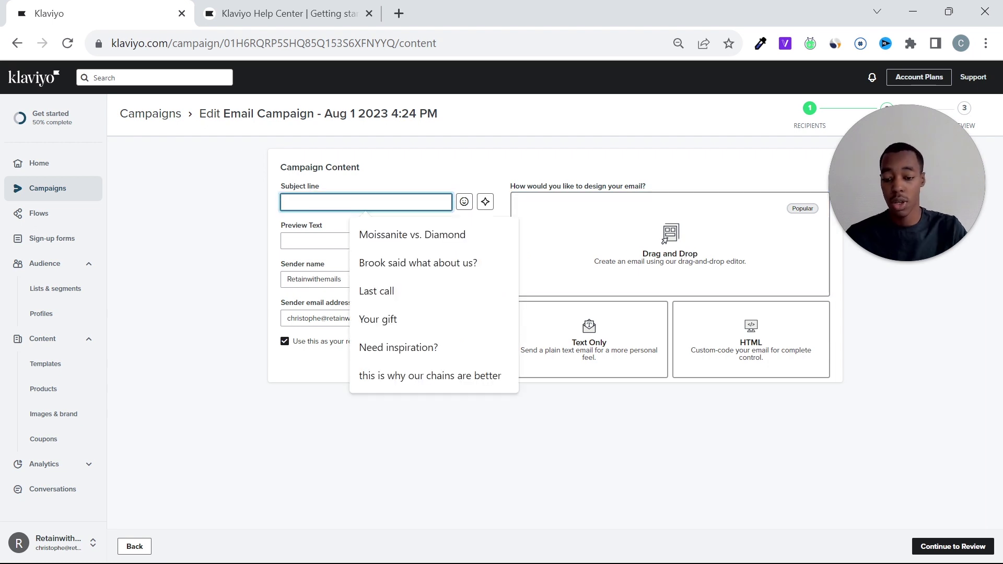
type("test")
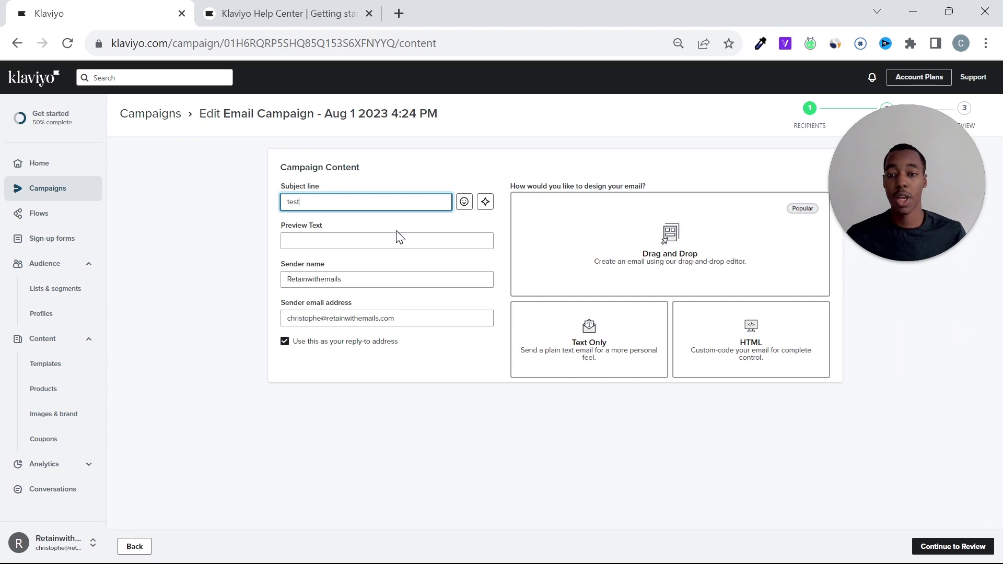
left_click(398, 233)
type("test")
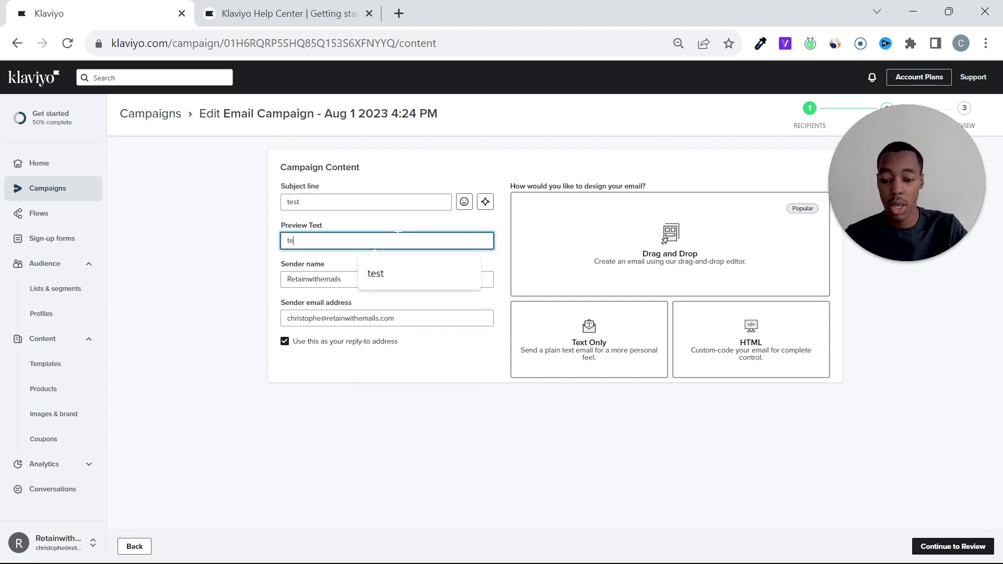
Step: Design the email with the drag-and-drop editor from the "Promotional - Limited time offer" template and continue to the campaign review
left_click(748, 225)
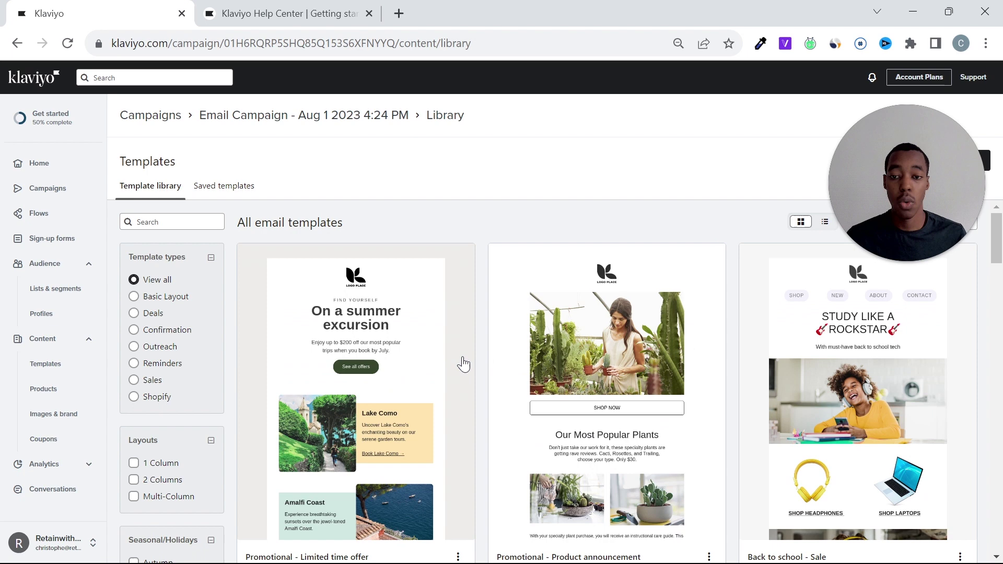
left_click(496, 344)
left_click(733, 509)
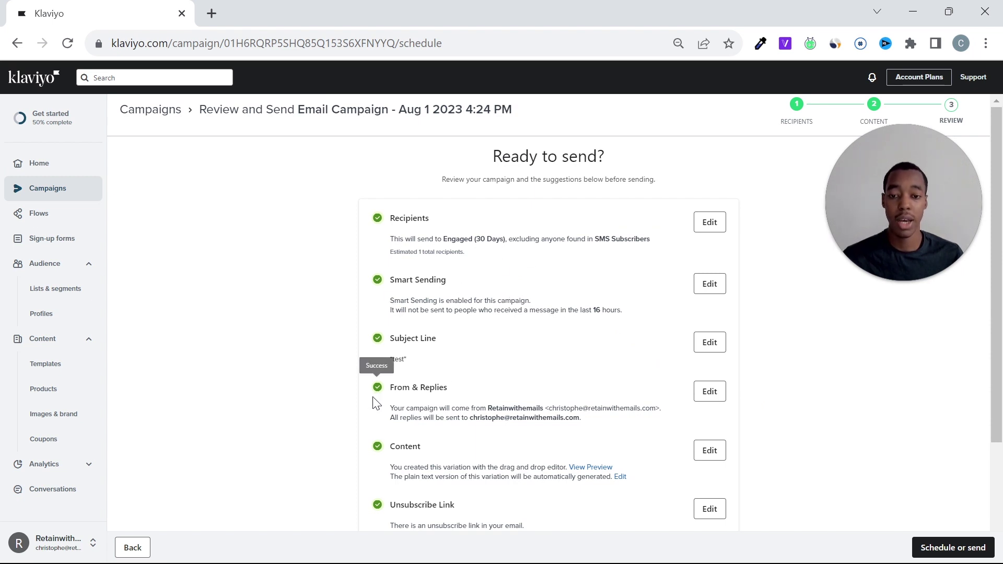
Step: Review the campaign's pre-send checklist and look through the full preview of the email content
scroll(601, 400, "down", 2)
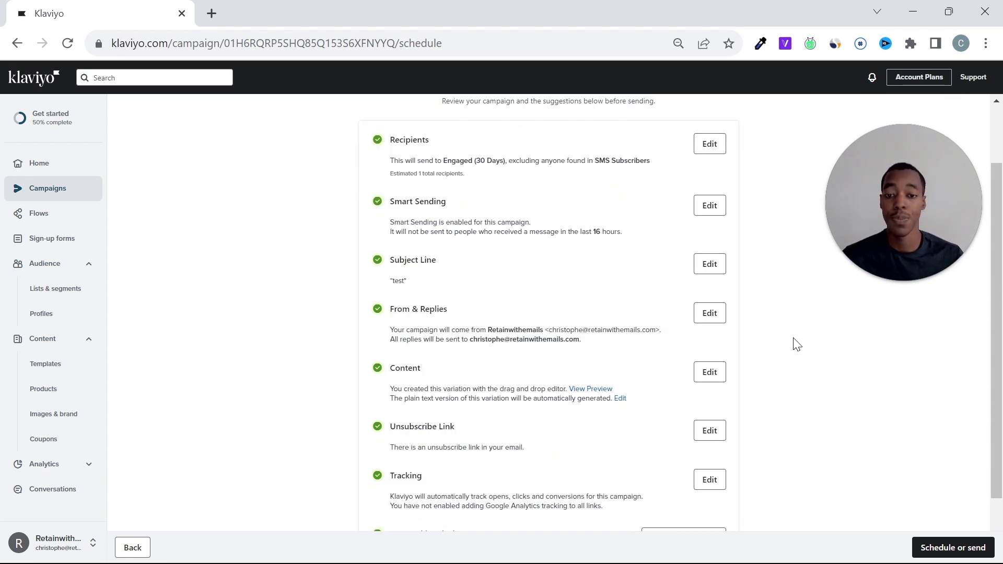
scroll(795, 343, "down", 2)
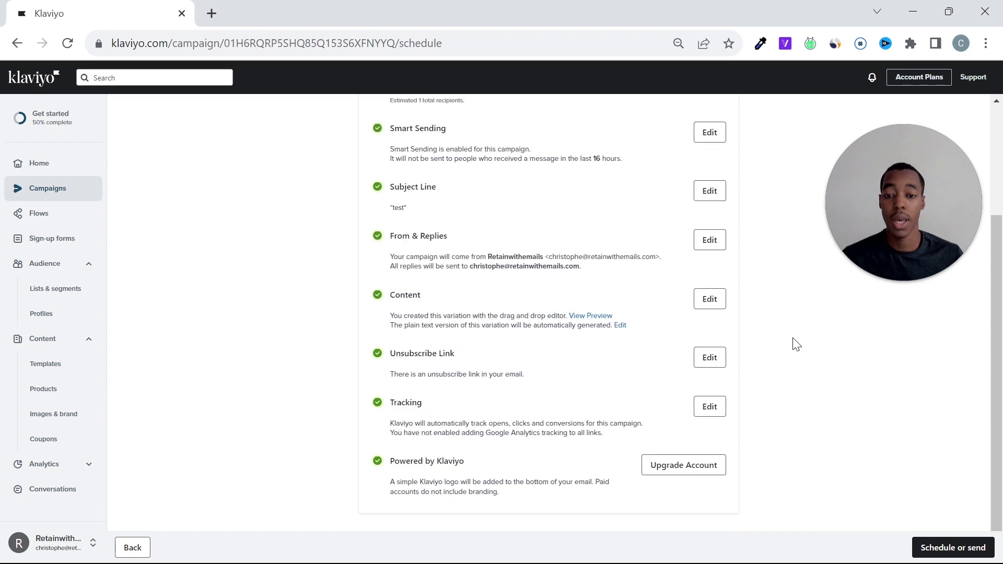
left_click(602, 316)
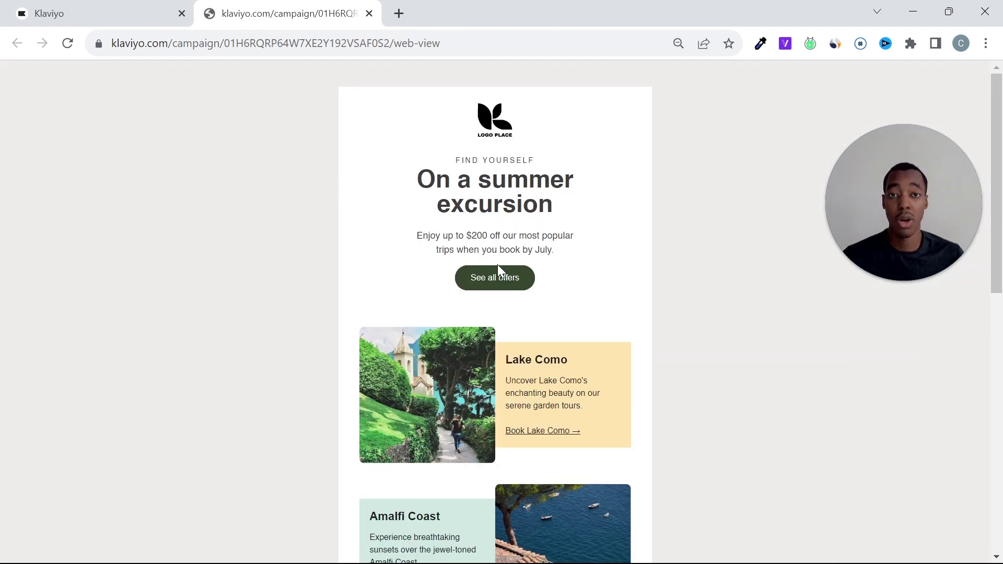
scroll(578, 298, "down", 7)
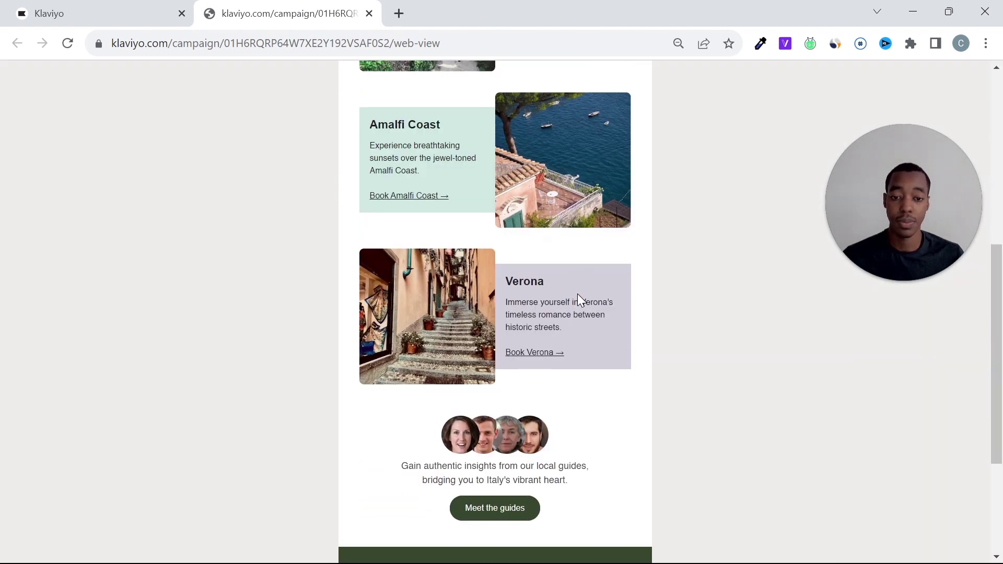
scroll(515, 261, "down", 4)
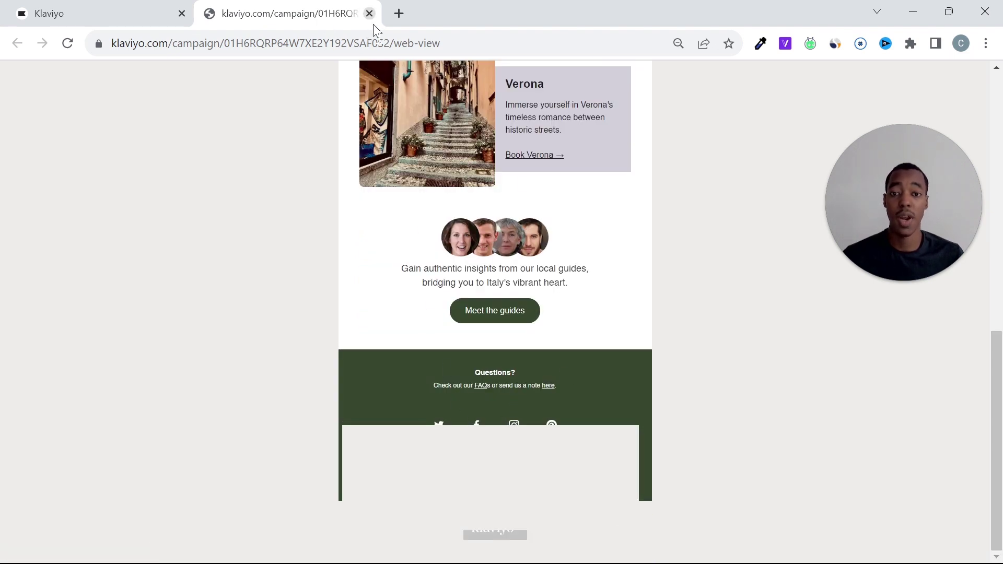
scroll(589, 352, "up", 12)
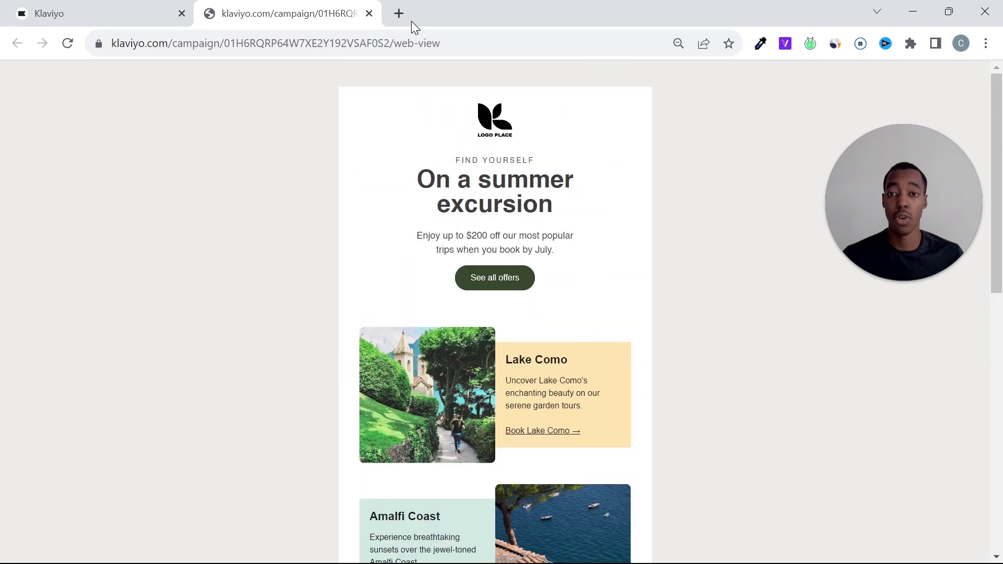
left_click(370, 14)
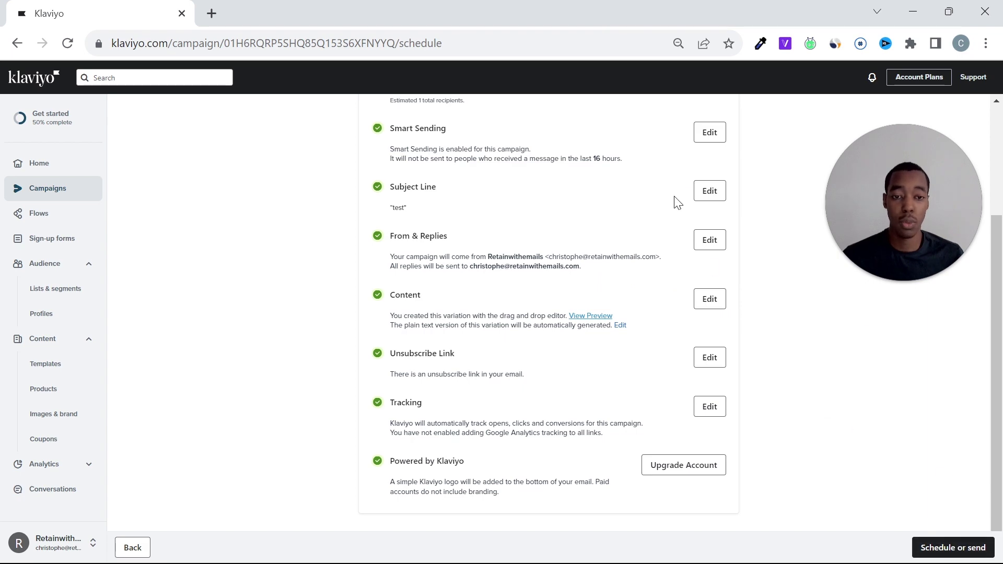
scroll(747, 470, "up", 3)
scroll(721, 240, "down", 3)
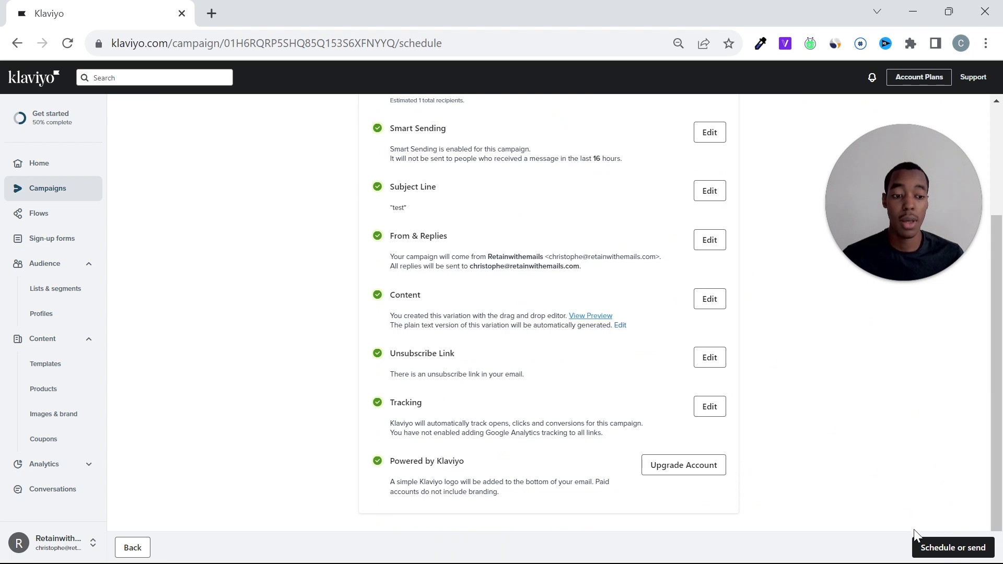
Step: Set the campaign's scheduled send to October 4, 2023 at 10:00 AM in the US/Eastern timezone
left_click(909, 542)
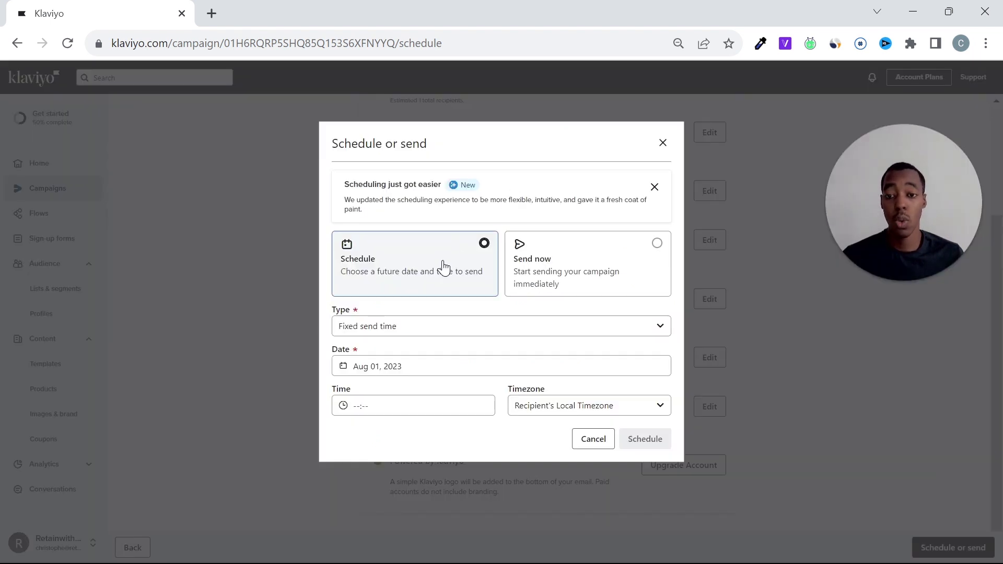
left_click(419, 371)
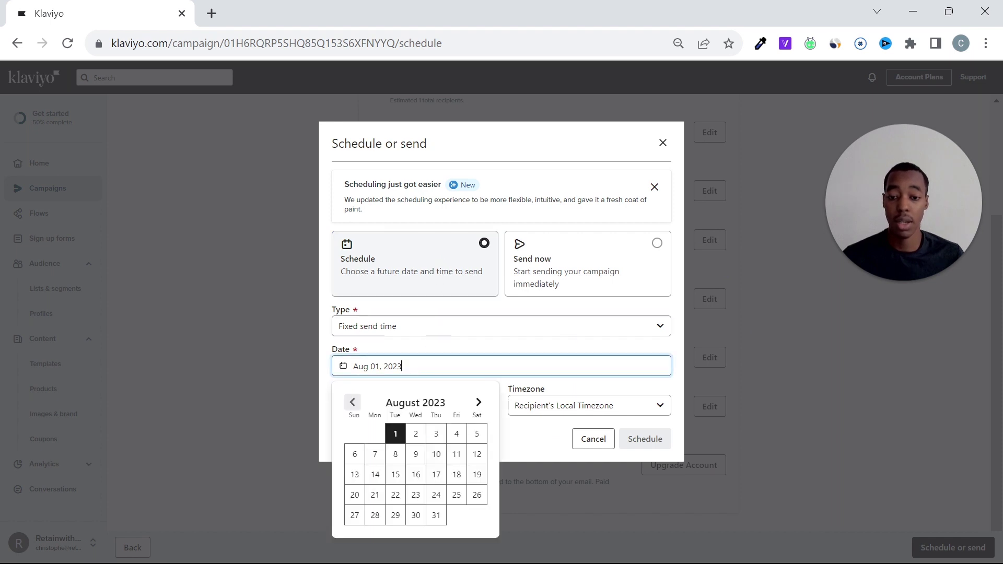
left_click(478, 401)
left_click(478, 401)
left_click(416, 434)
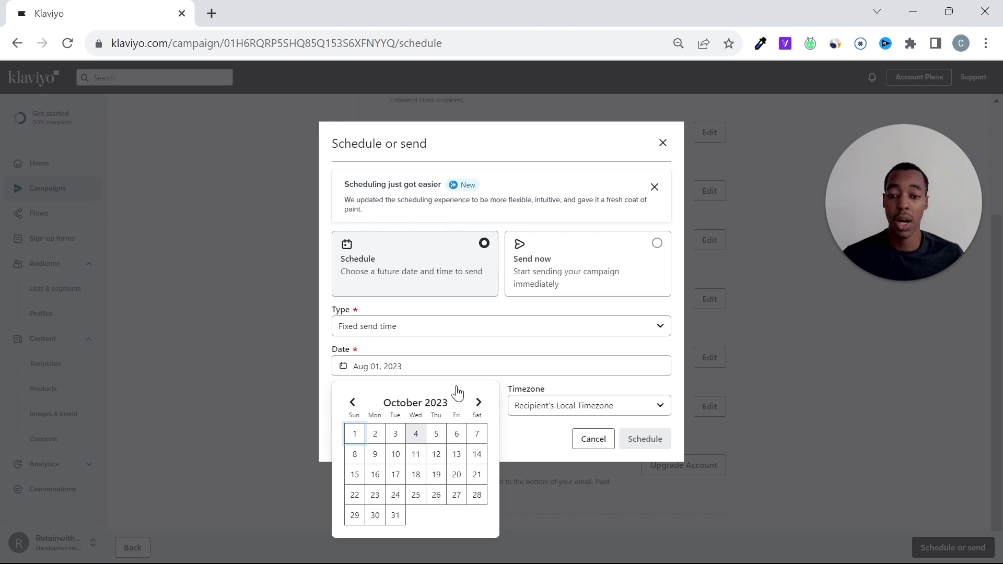
left_click(437, 405)
left_click(430, 406)
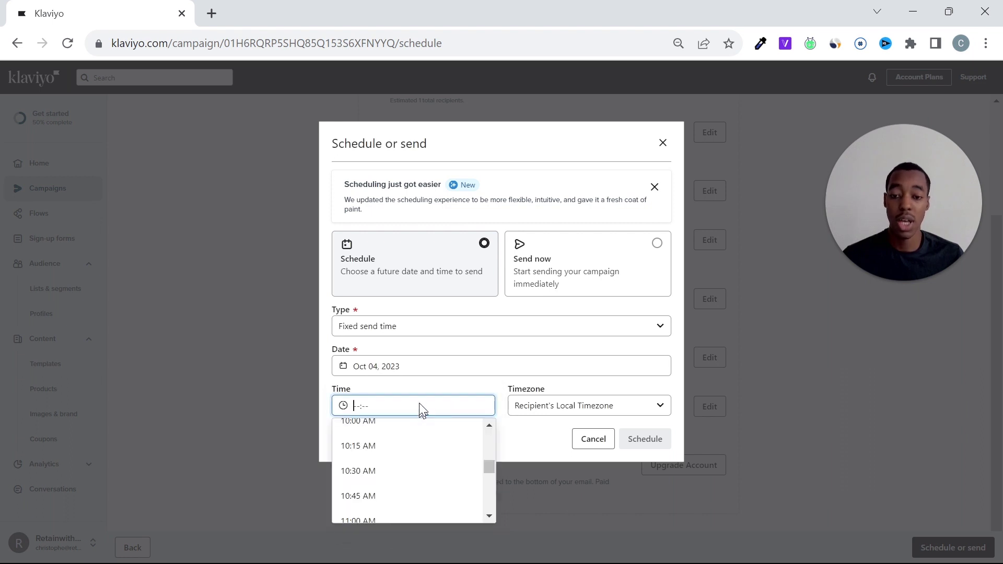
left_click(549, 405)
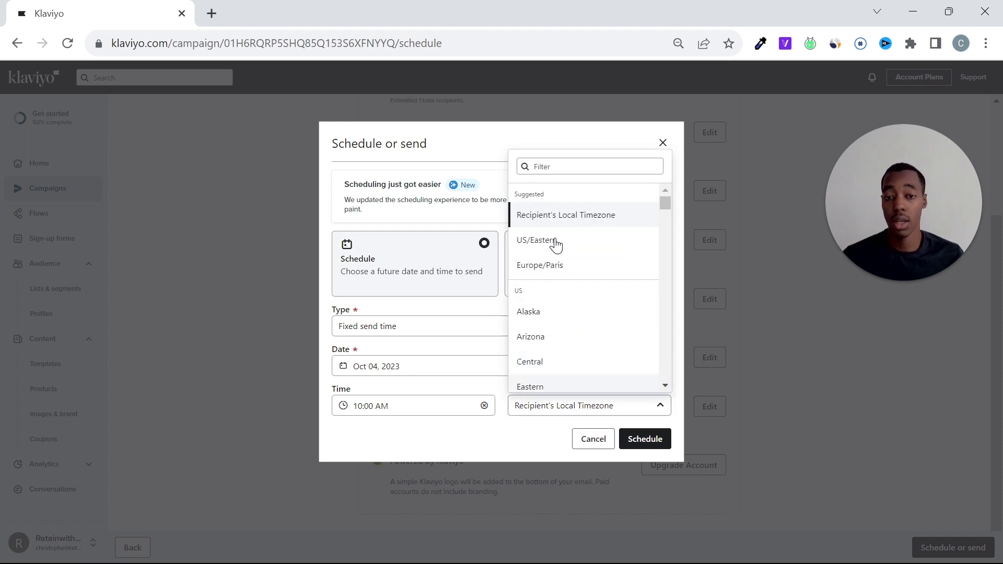
left_click(556, 243)
Step: Keep the fixed send time, enable determining recipients at send time, and schedule the campaign
left_click(463, 323)
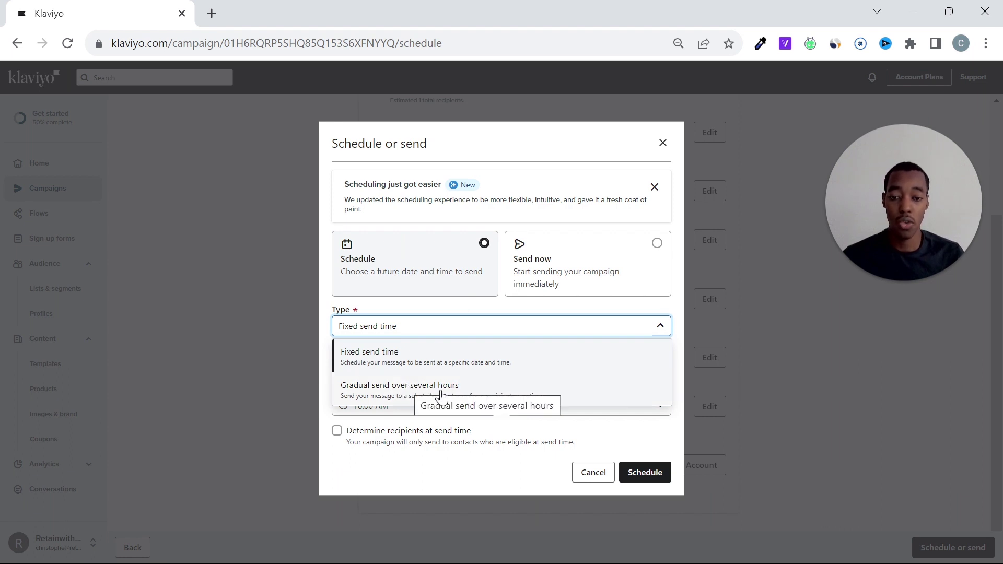
left_click(396, 357)
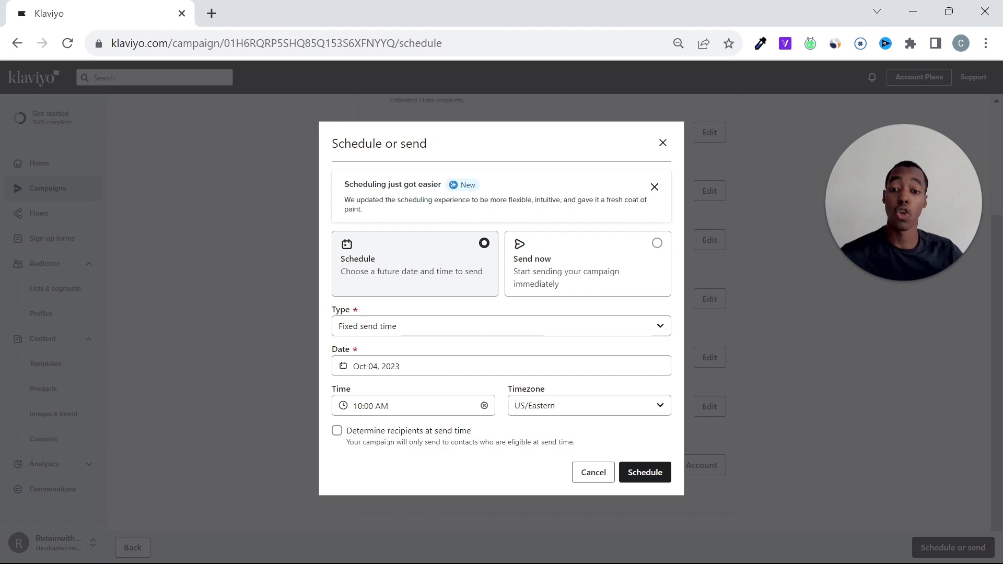
left_click(338, 431)
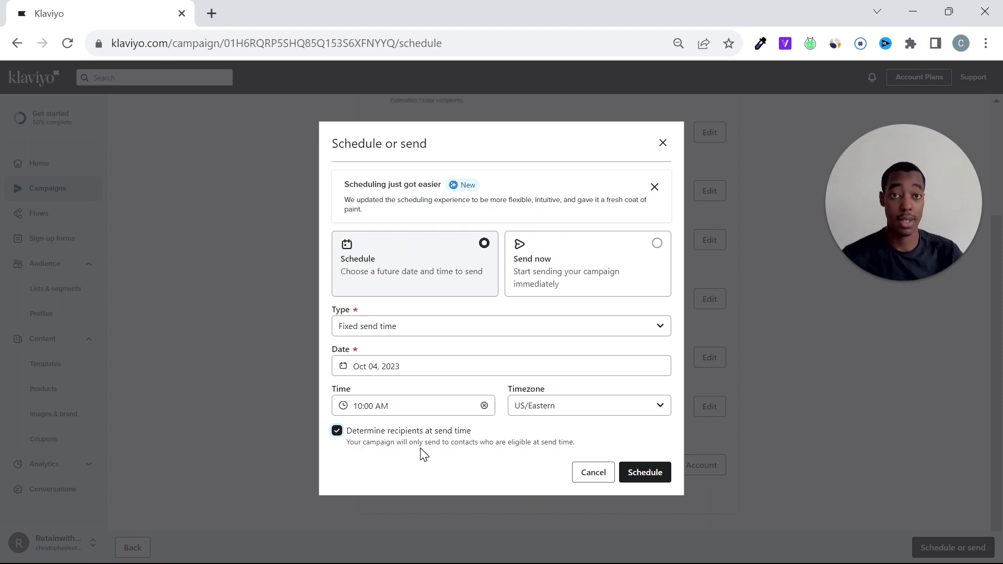
left_click(655, 472)
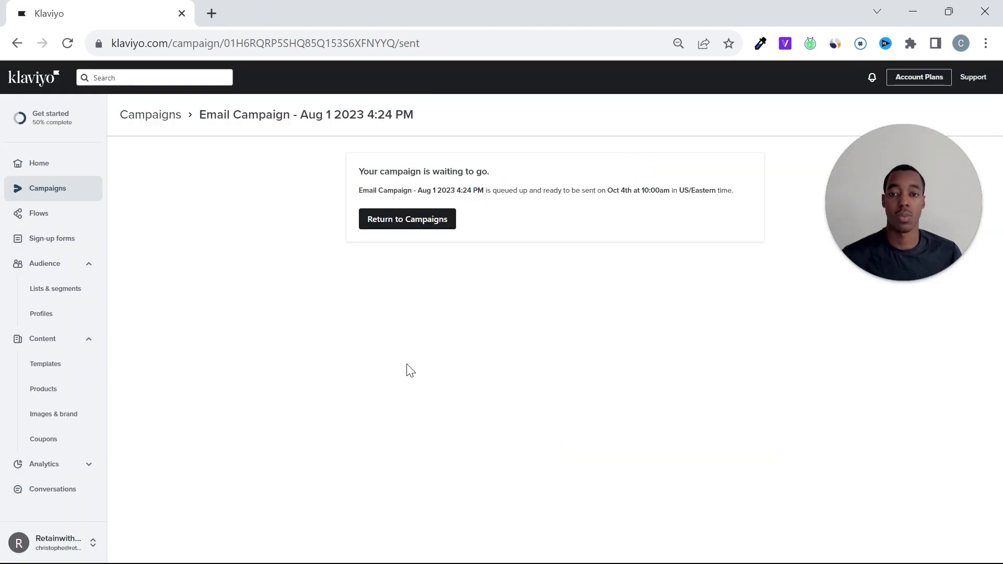
left_click(428, 231)
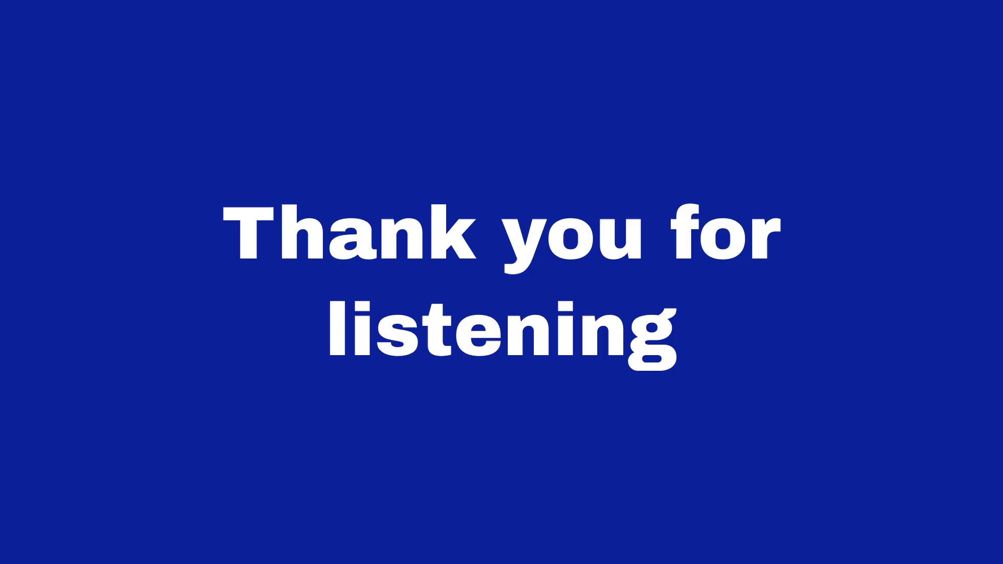